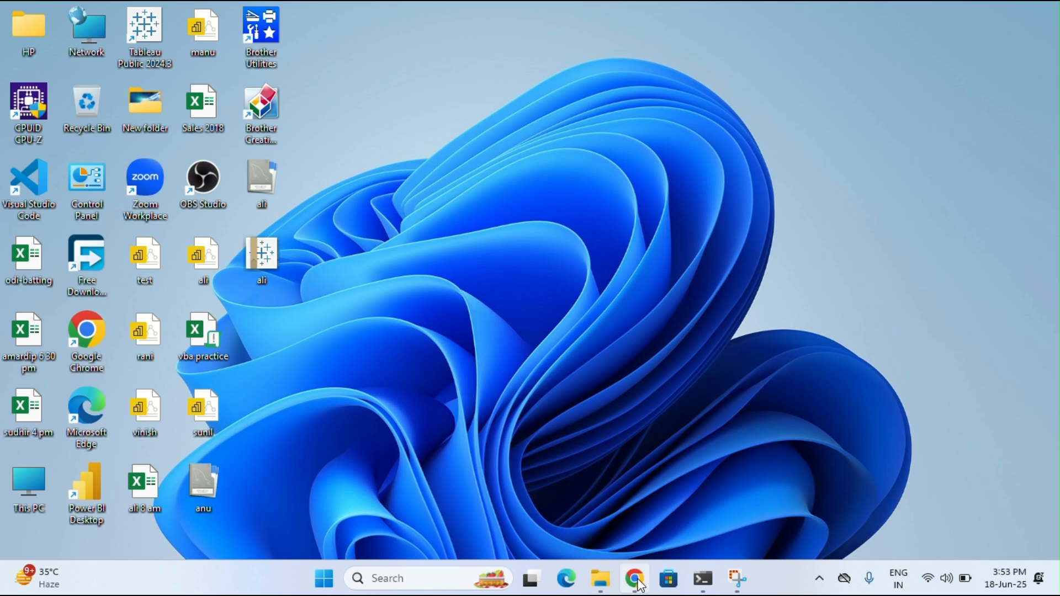
Bring Chrome forward and end on the empty 'AI email Summarize' workflow tab after glancing at Gmail
click(640, 584)
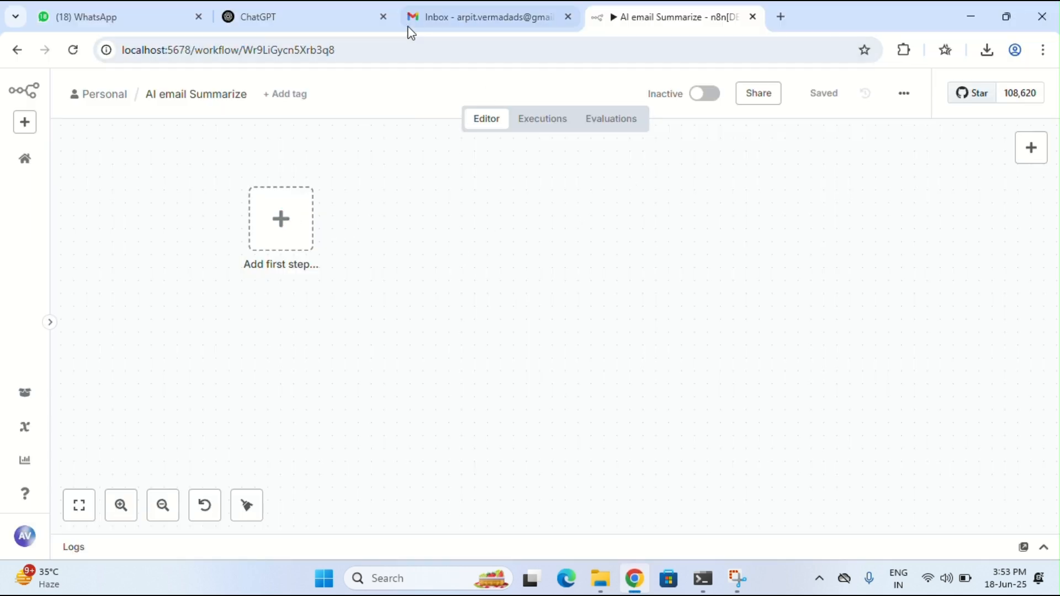
drag(412, 17, 265, 18)
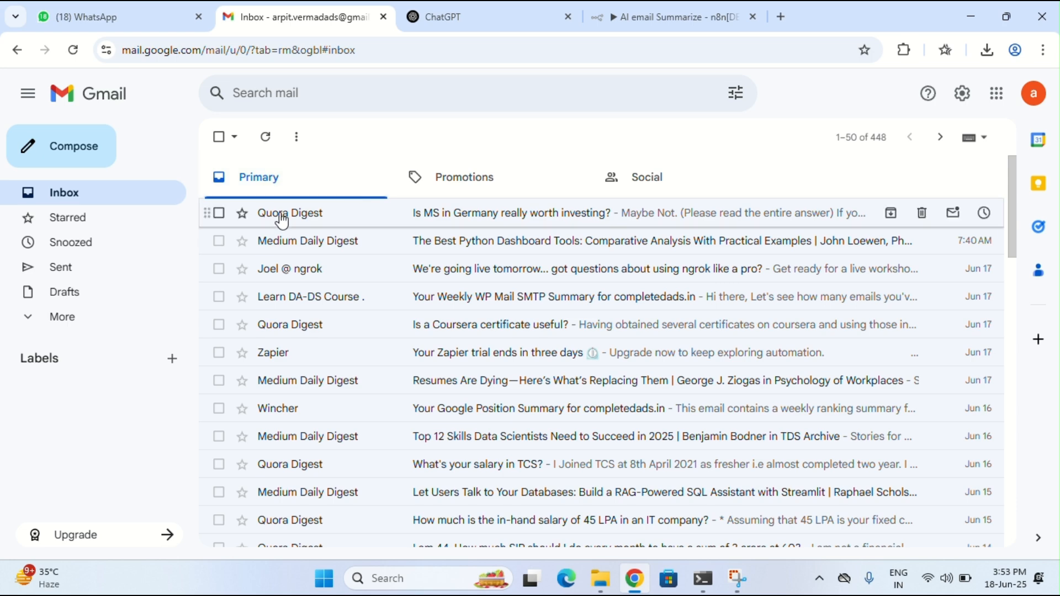
mouse_move(305, 218)
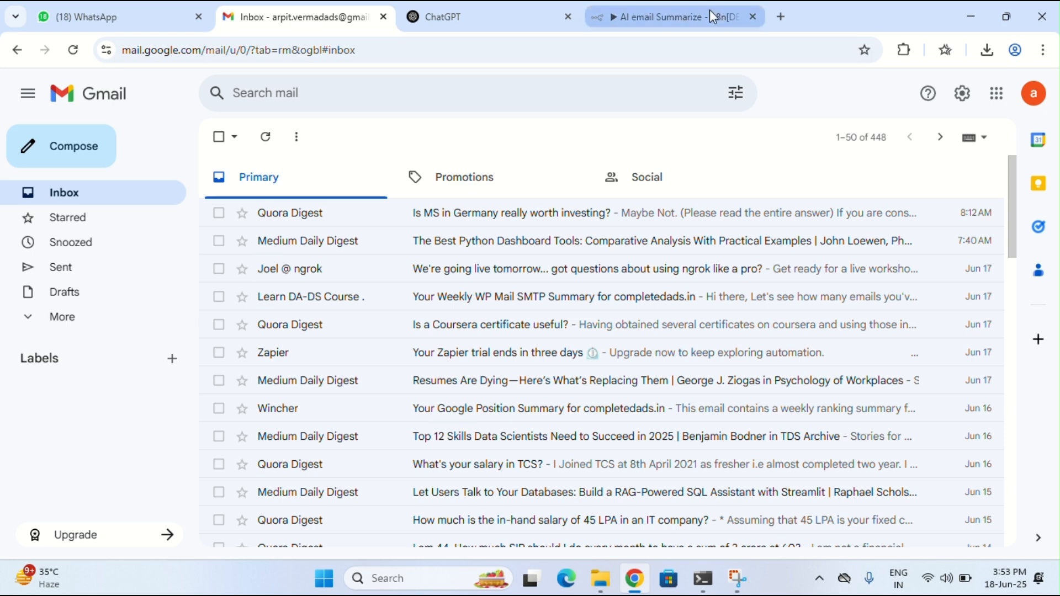
mouse_move(710, 8)
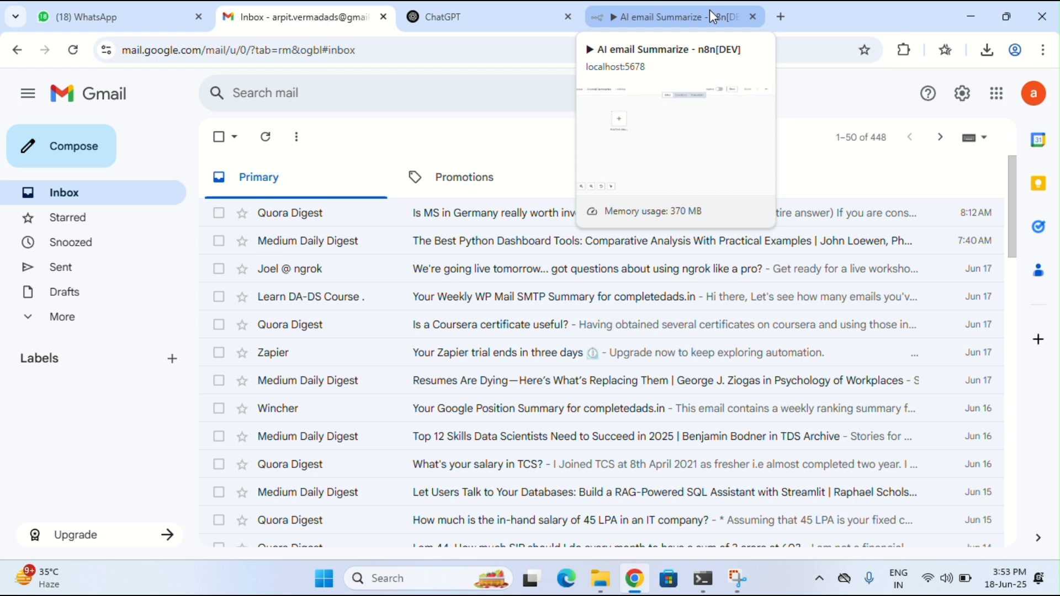
click(710, 9)
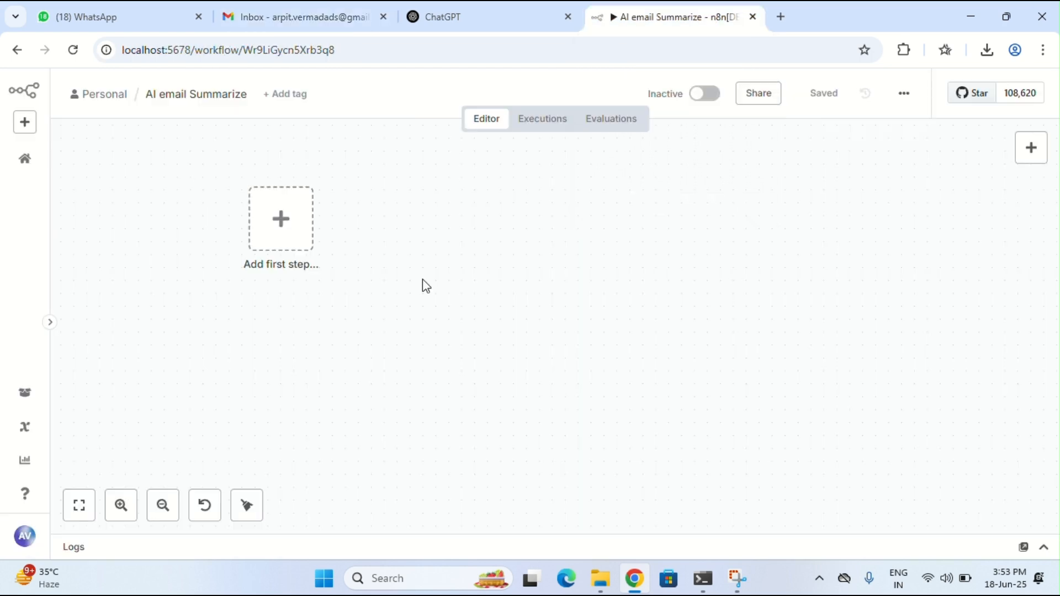
click(308, 12)
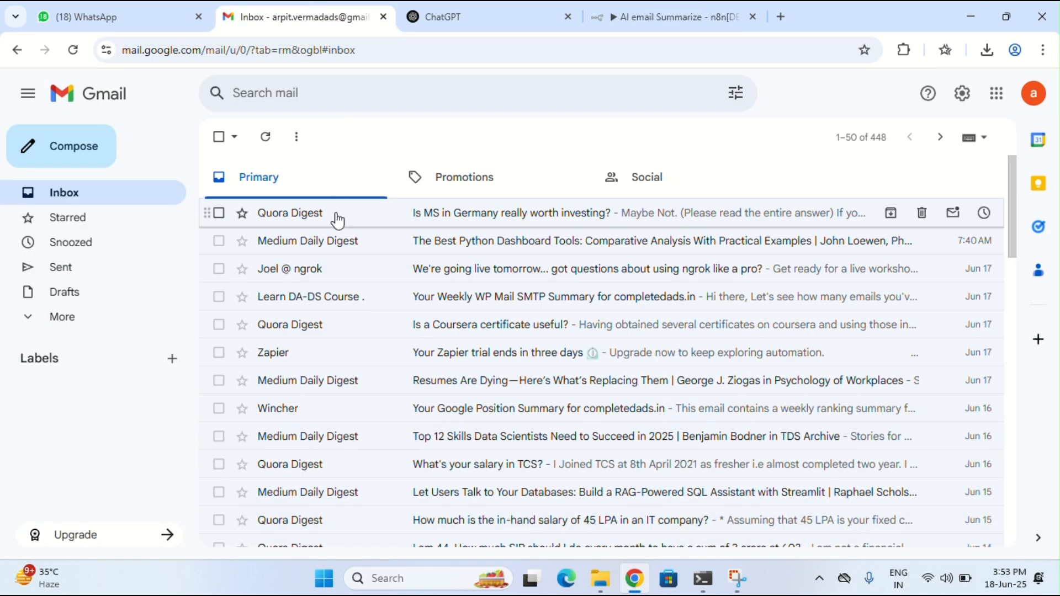
click(701, 18)
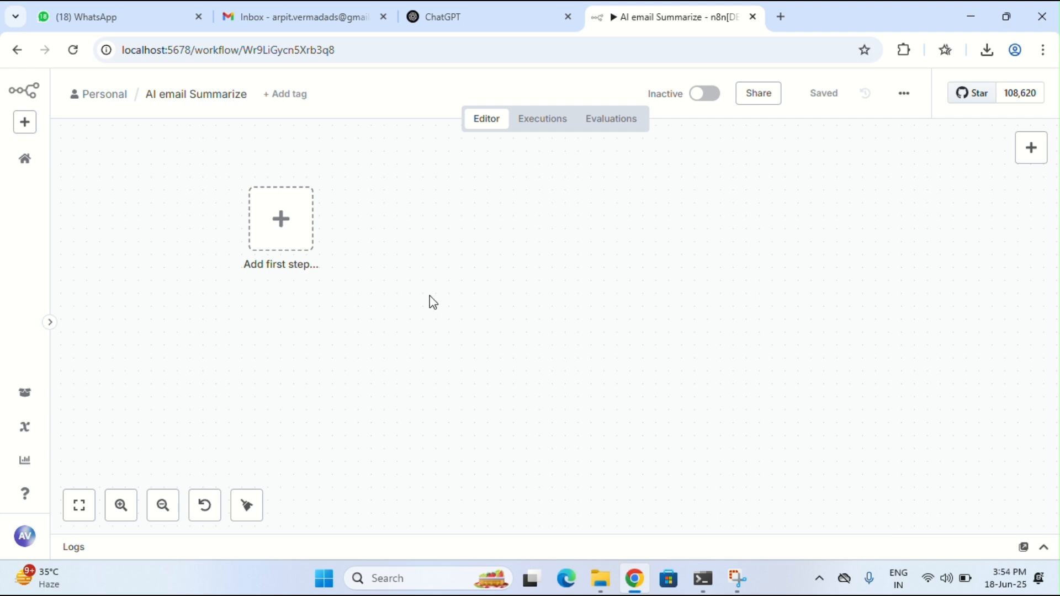
Add Email Trigger (IMAP) as the workflow's first node by searching 'imap'
click(290, 228)
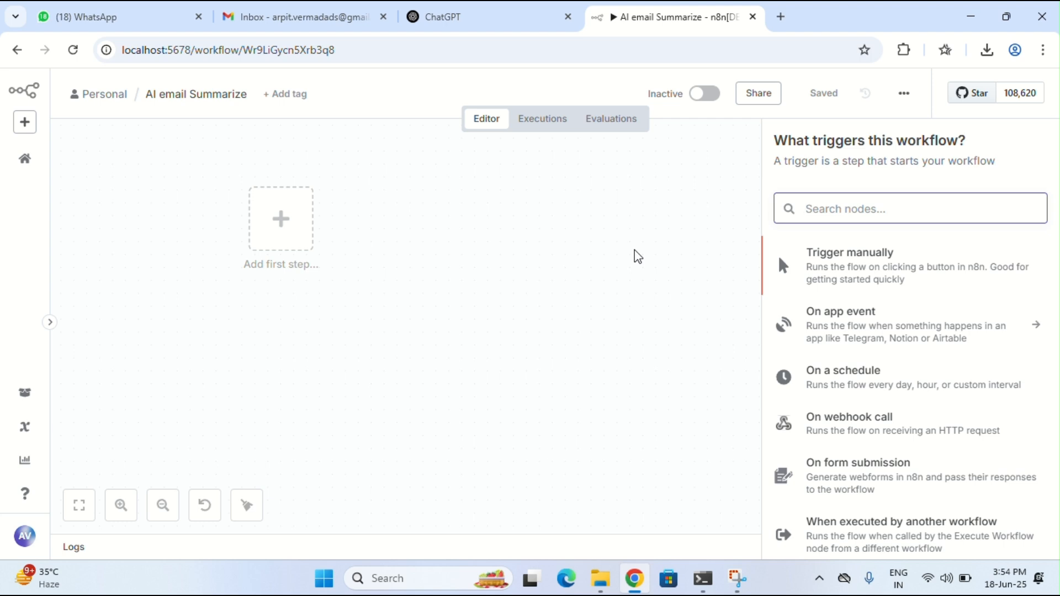
click(824, 209)
text(imap)
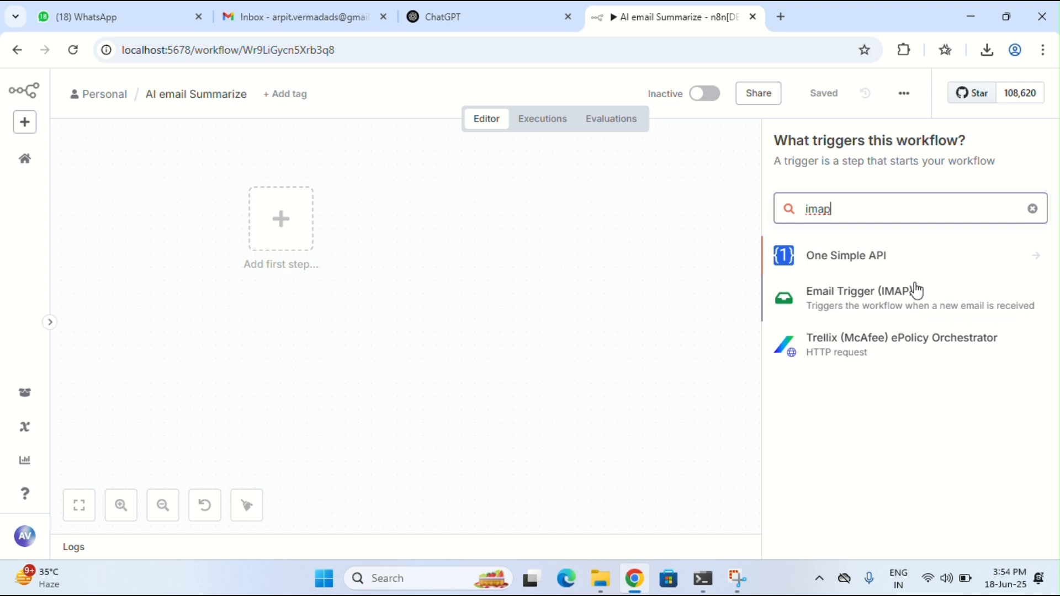
click(865, 301)
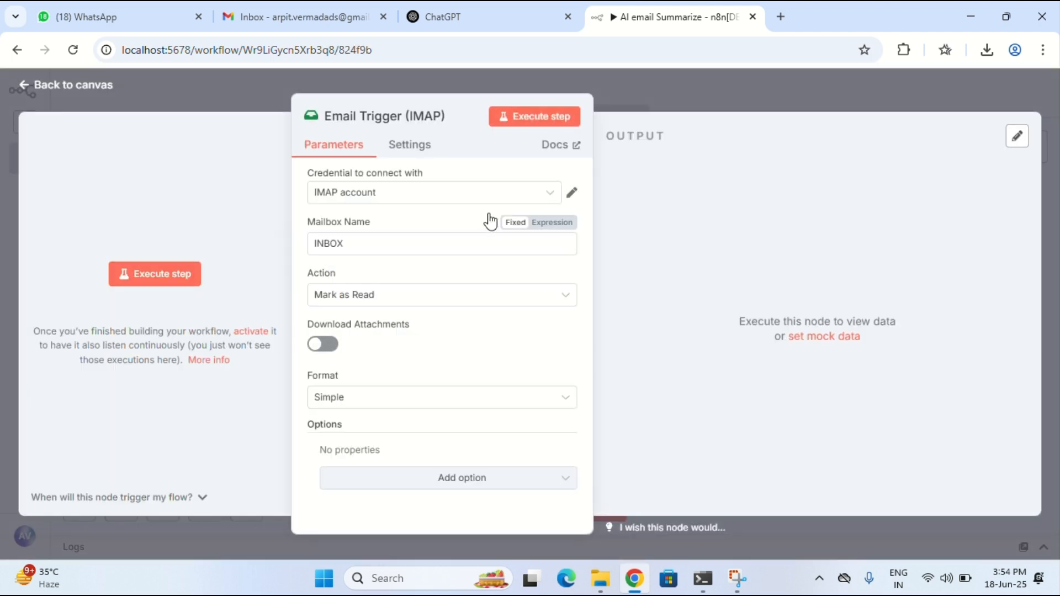
click(450, 200)
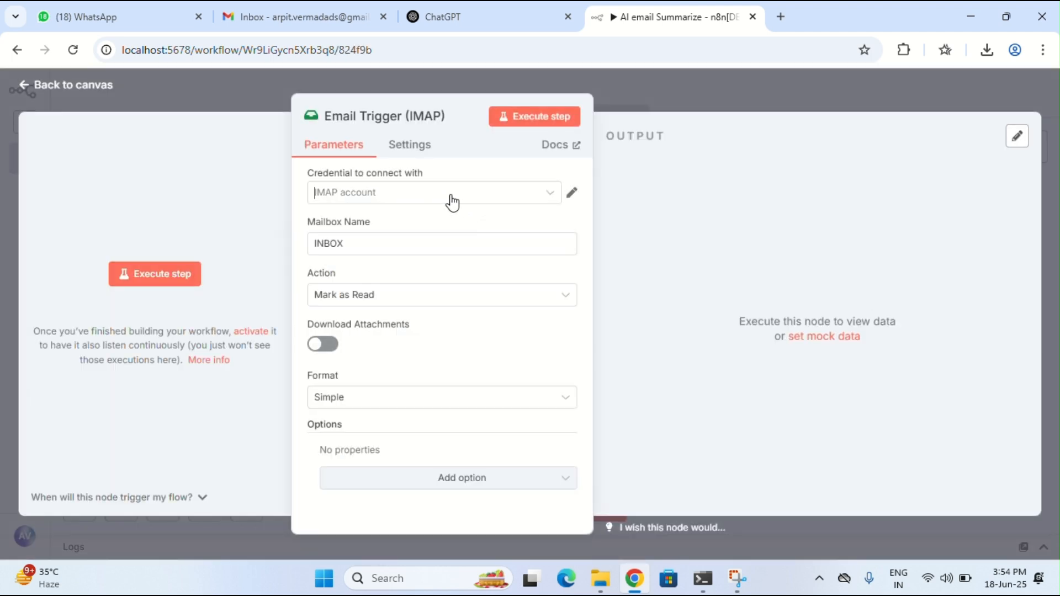
click(520, 197)
click(573, 194)
drag(336, 271, 420, 271)
click(374, 26)
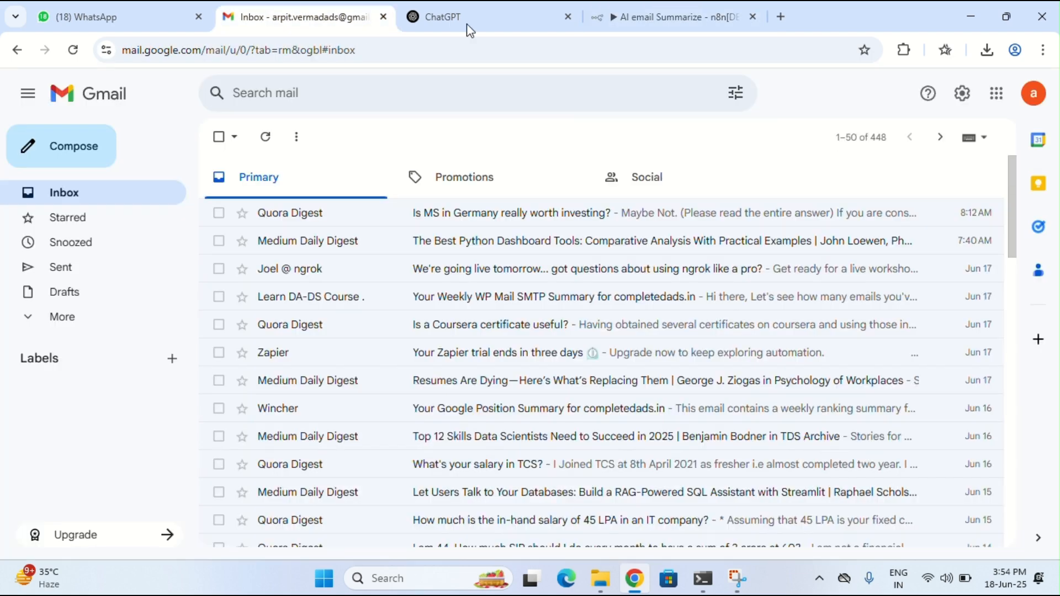
click(1028, 104)
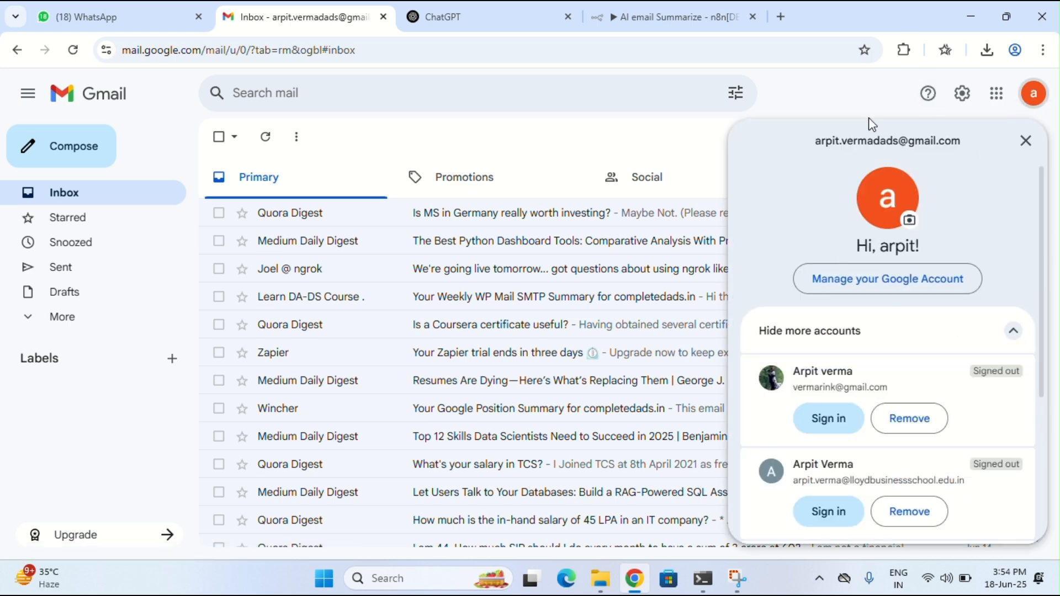
click(850, 95)
click(687, 15)
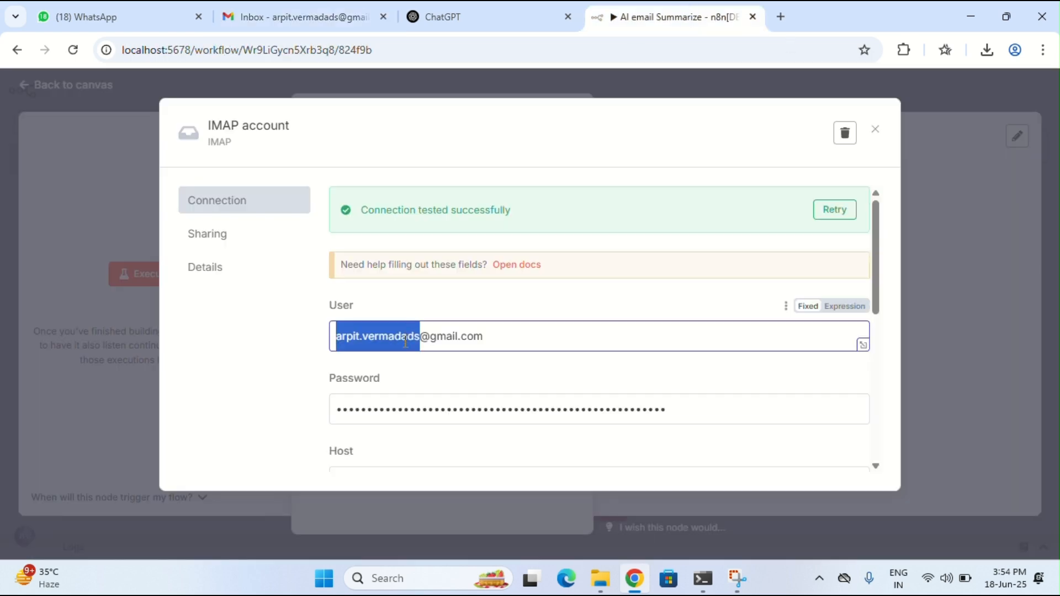
click(489, 351)
scroll(413, 338, down, 2)
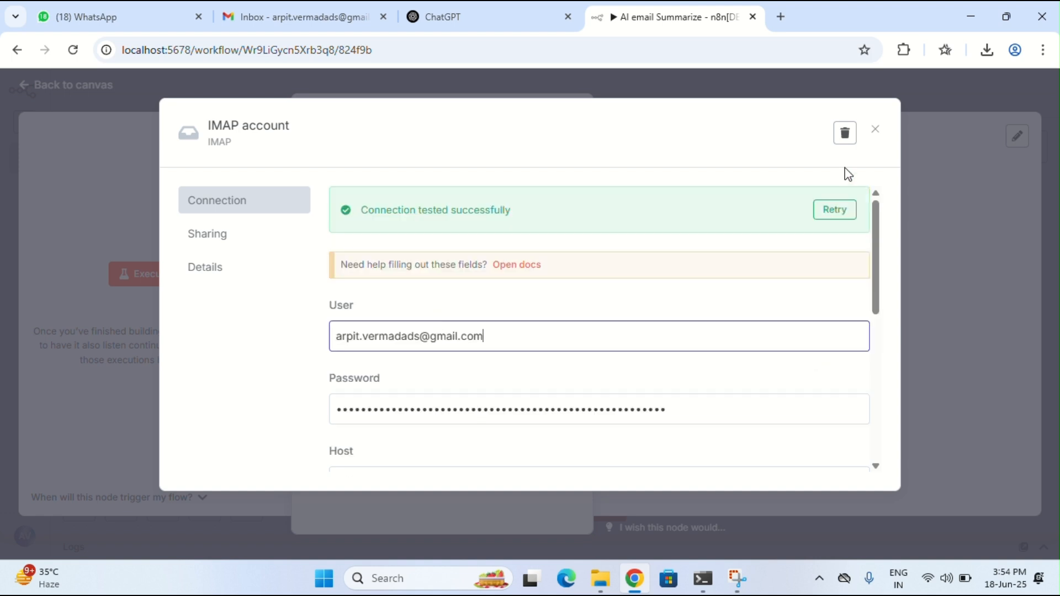
click(874, 131)
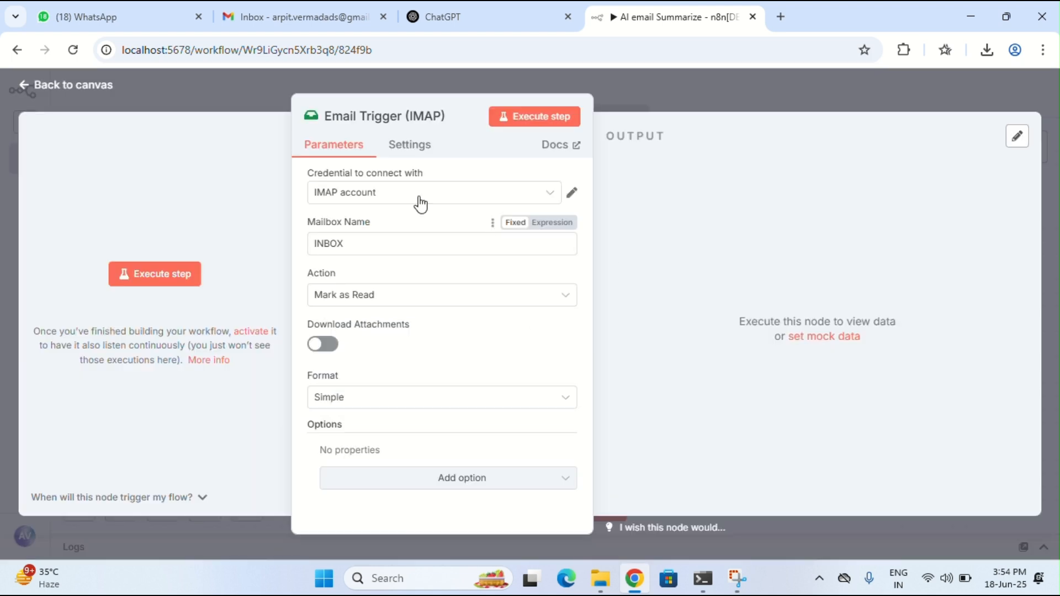
click(85, 88)
Delete the existing Email Trigger (IMAP) node and add a fresh one
click(1030, 149)
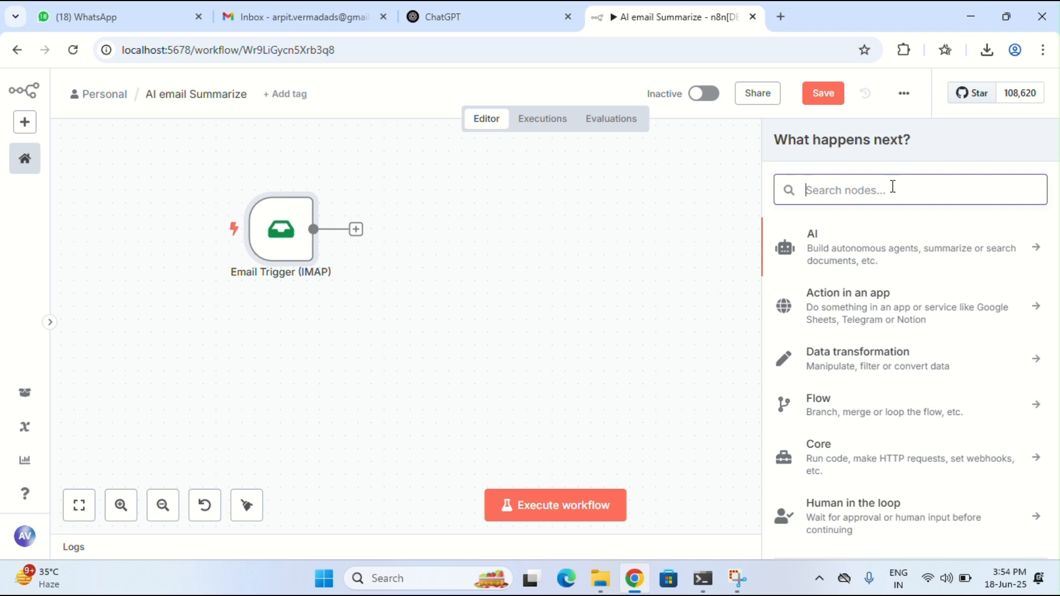
text(email)
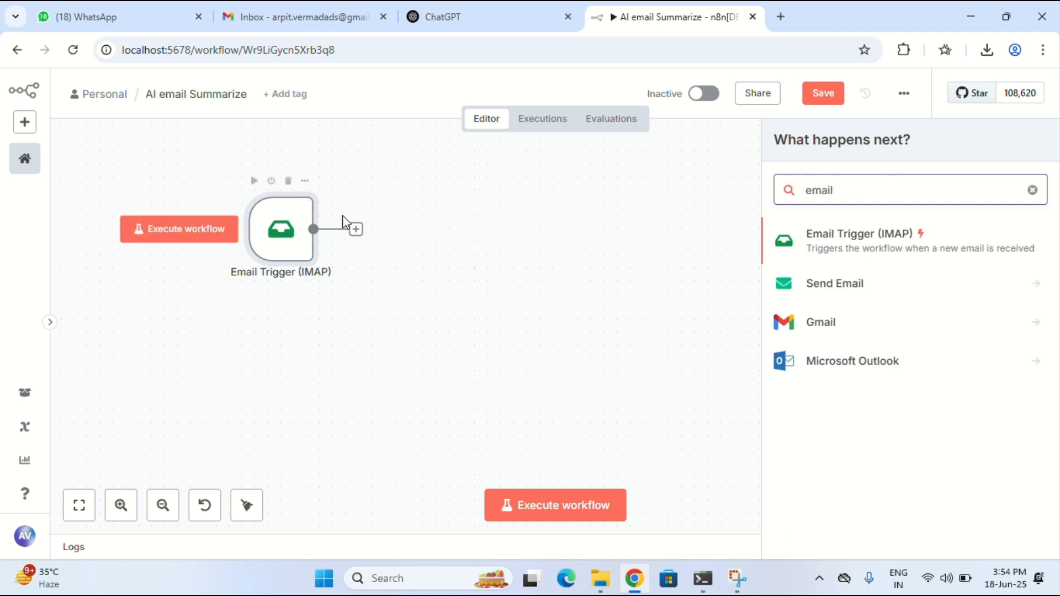
click(289, 181)
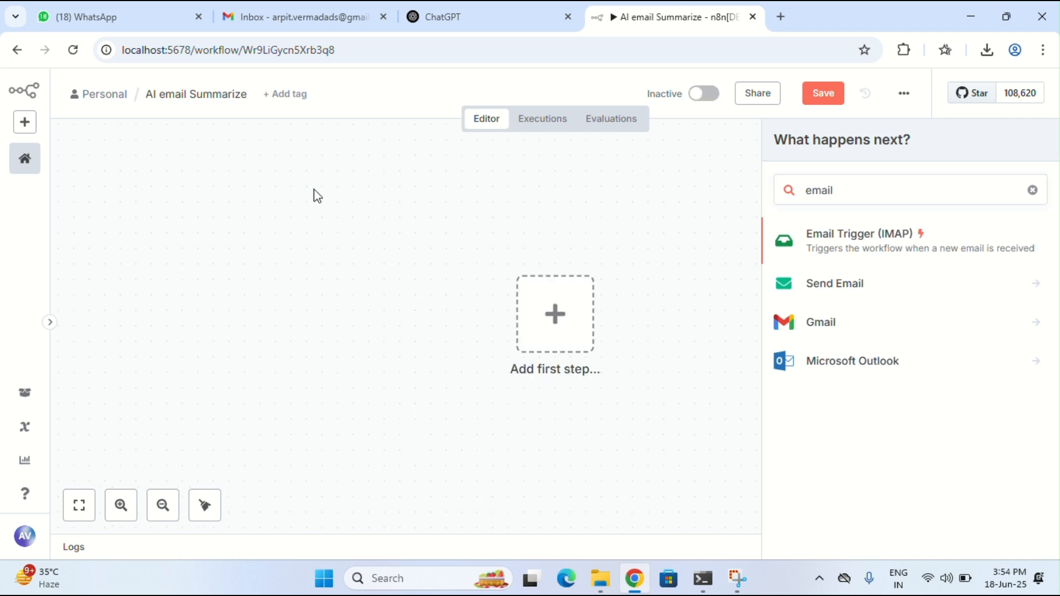
click(836, 250)
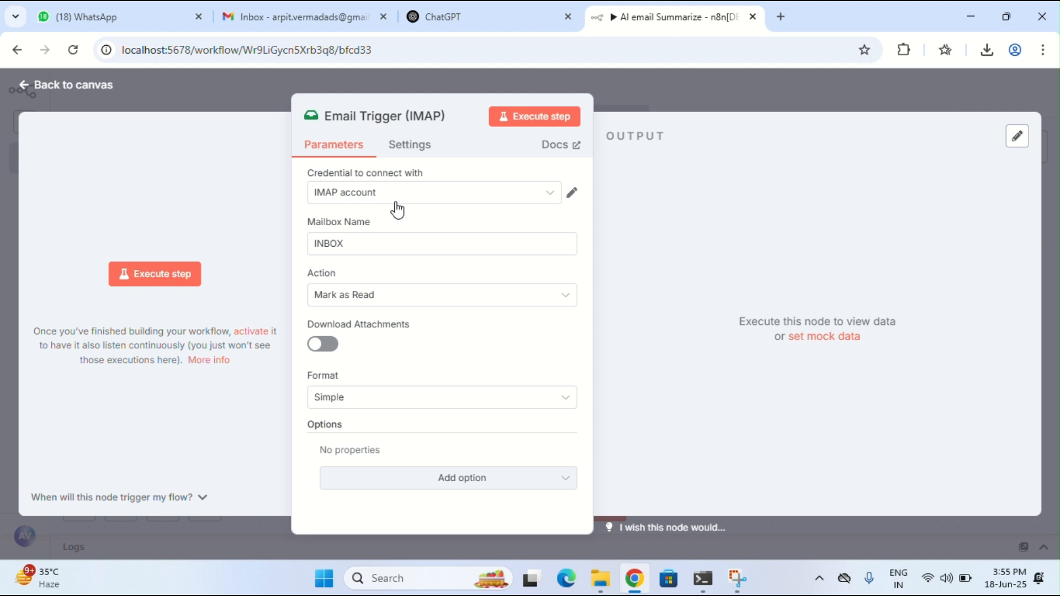
Review the IMAP account credential's User and Password fields, then go to the Gmail inbox
click(573, 194)
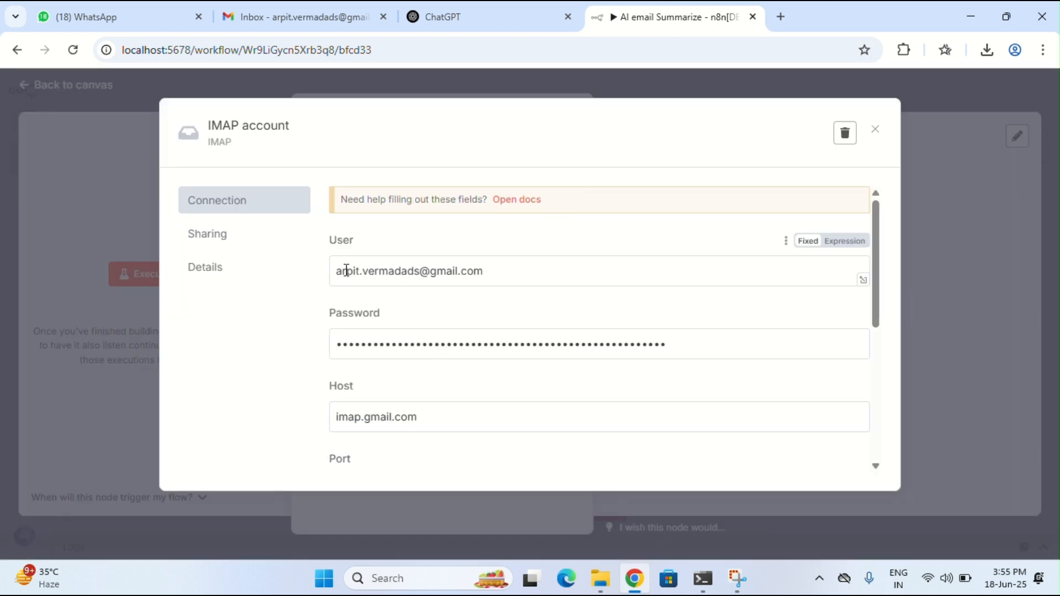
drag(344, 270, 491, 277)
click(491, 276)
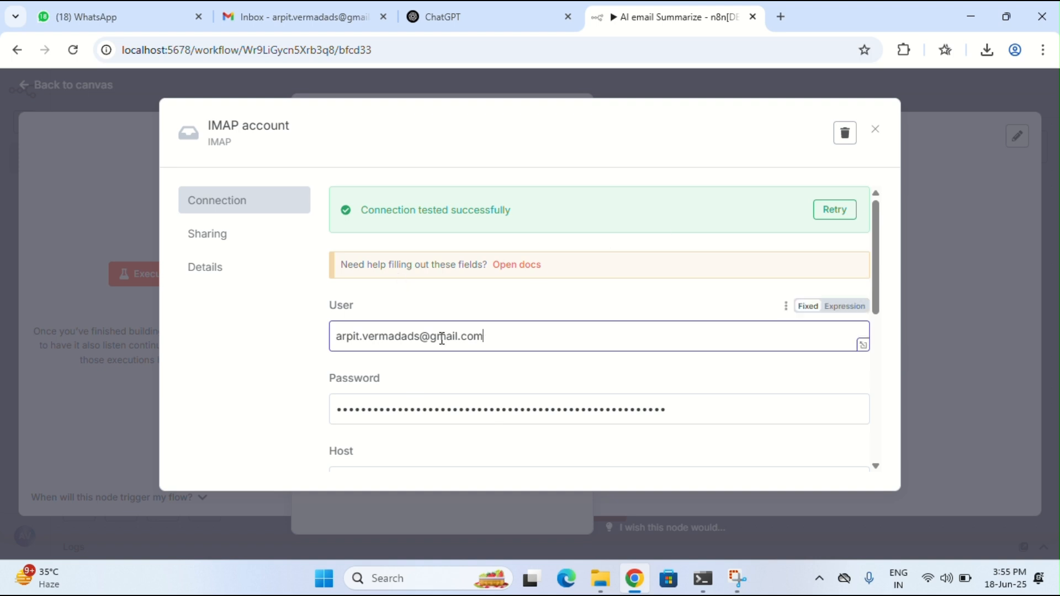
click(397, 411)
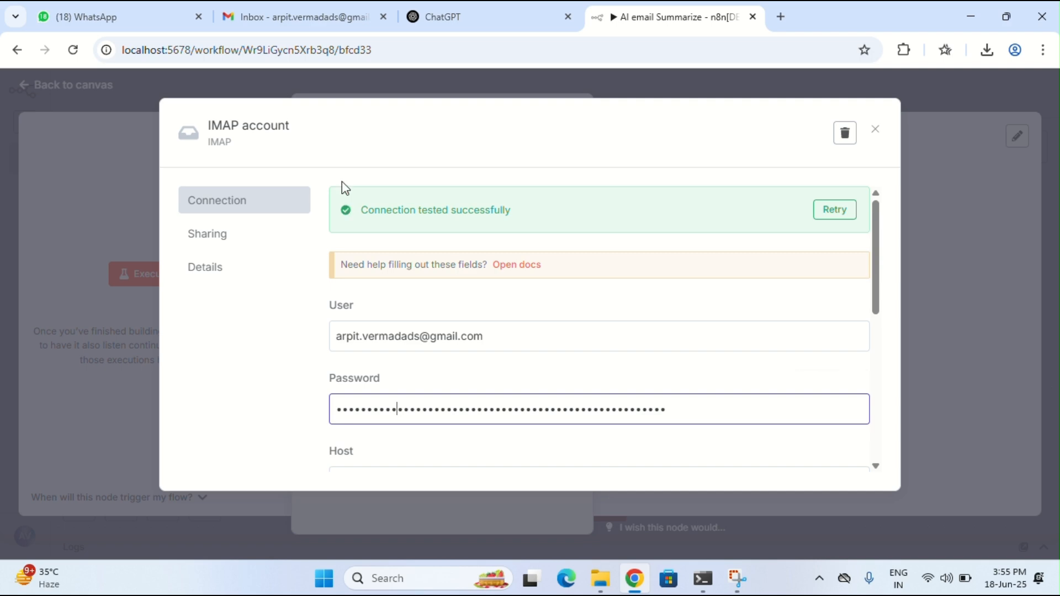
click(293, 22)
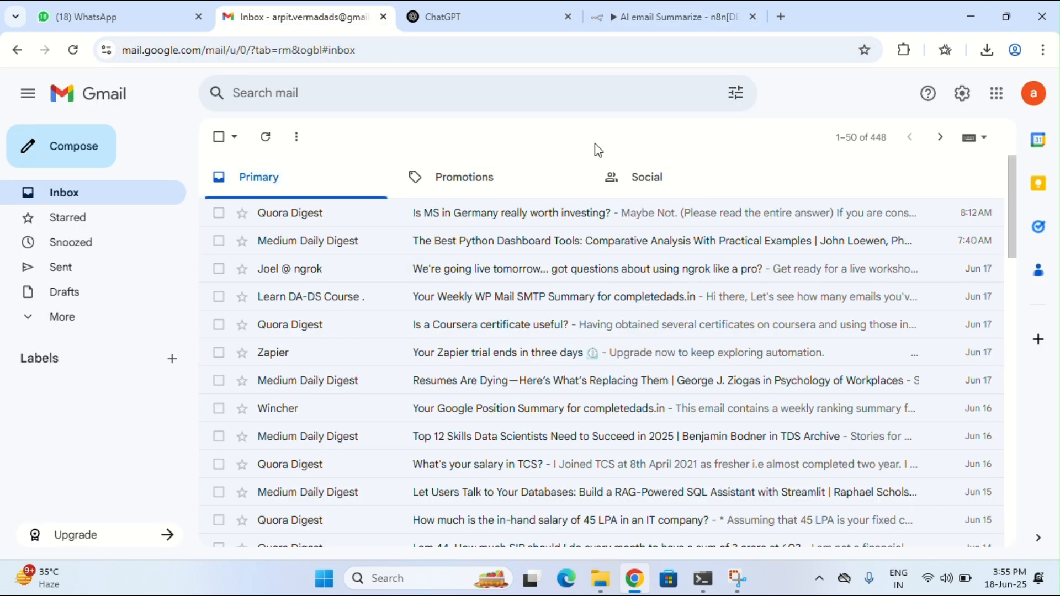
Open Gmail's full settings on the Forwarding and POP/IMAP tab and review IMAP access
click(962, 94)
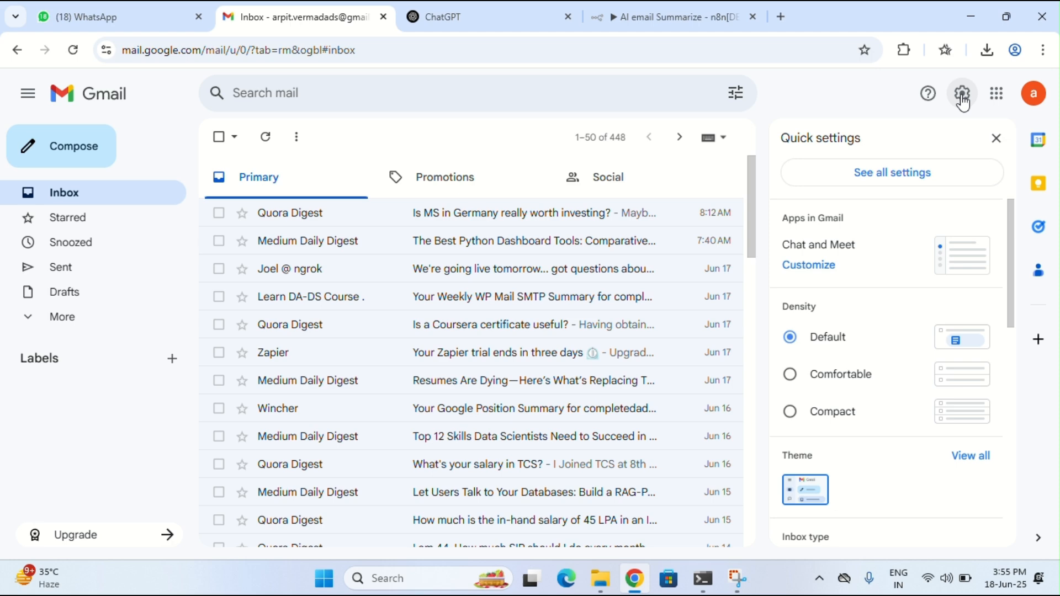
click(866, 181)
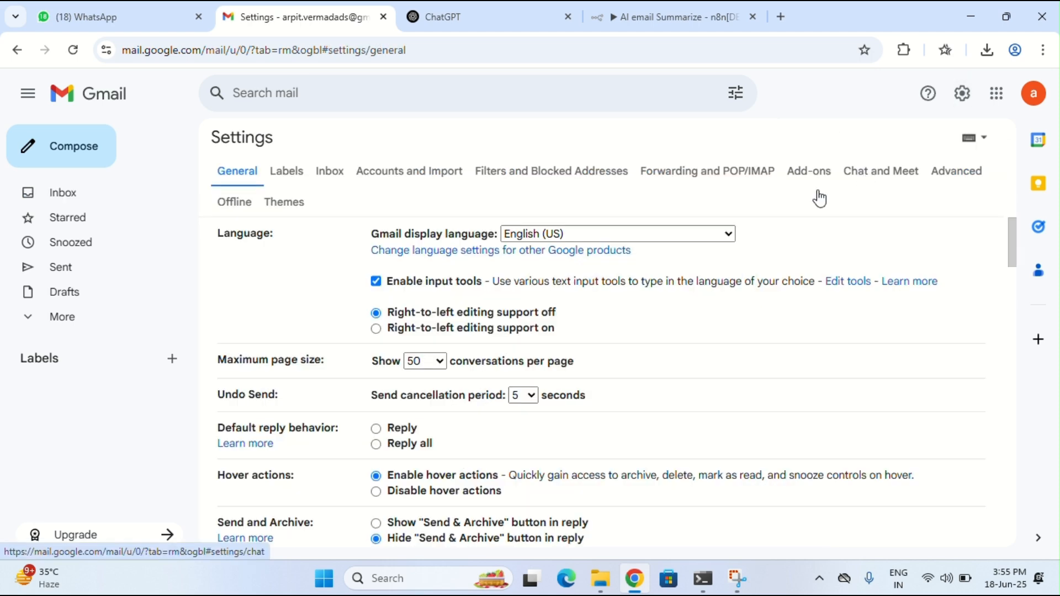
click(680, 177)
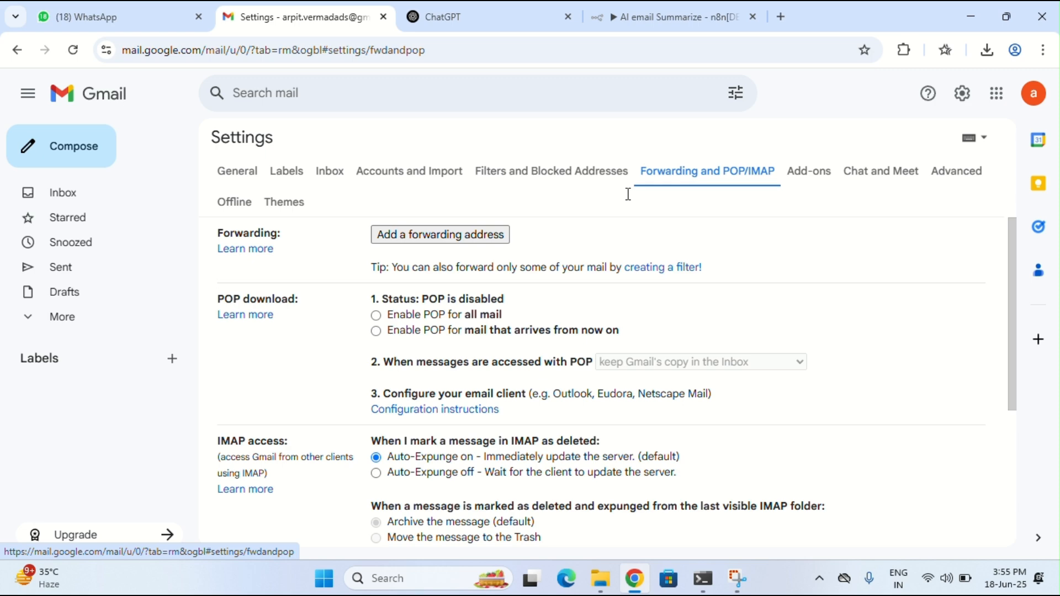
scroll(229, 391, down, 1)
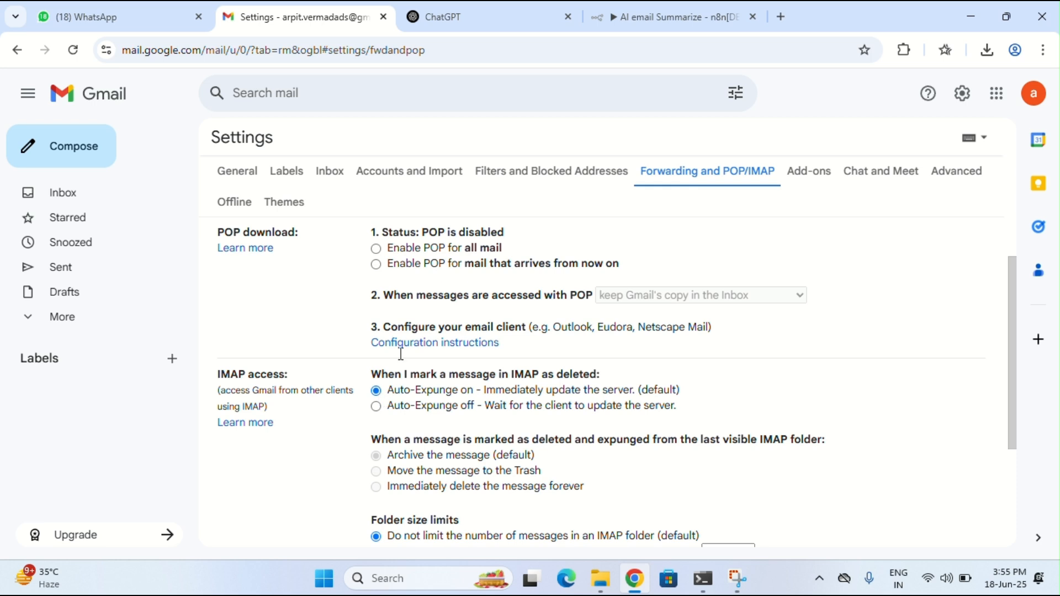
scroll(440, 230, up, 1)
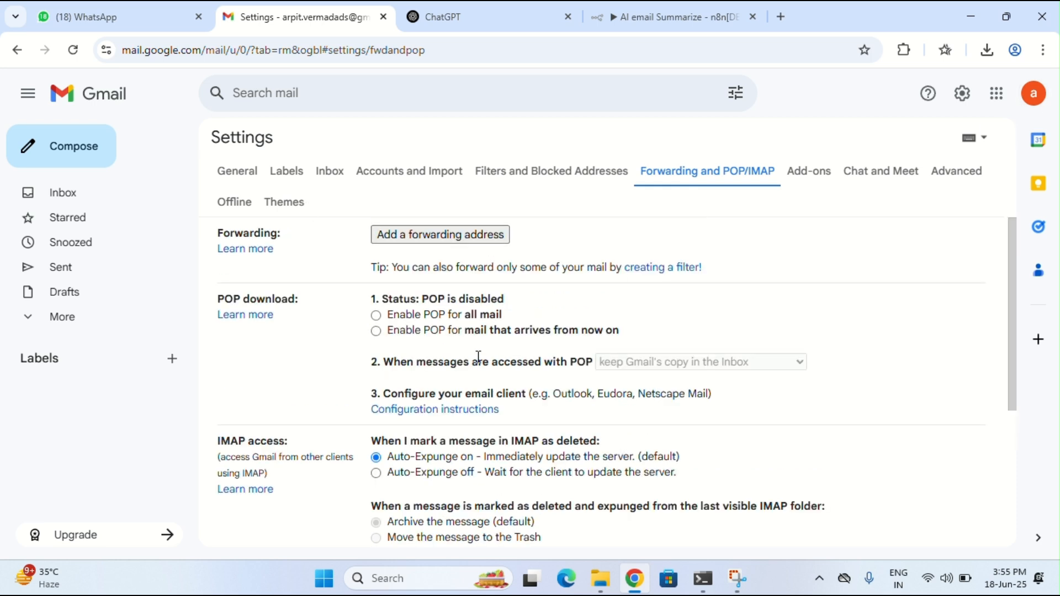
click(1034, 95)
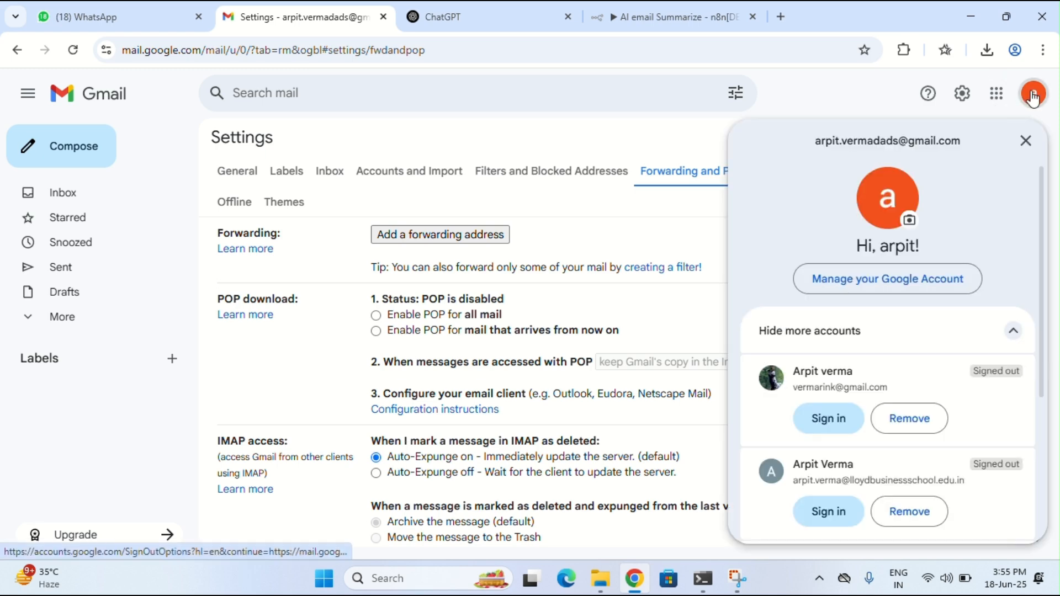
click(875, 285)
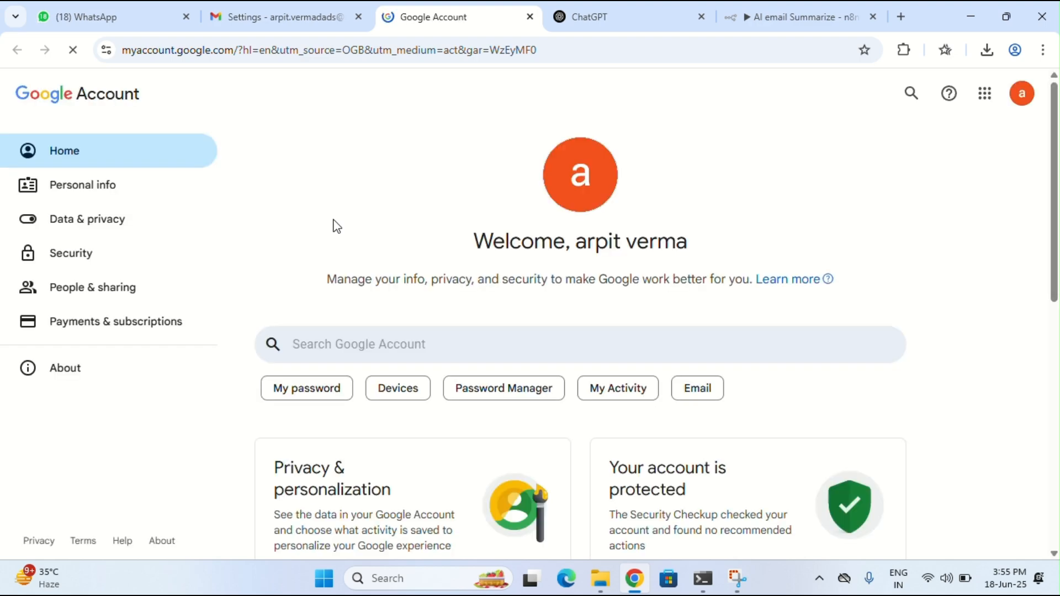
click(102, 255)
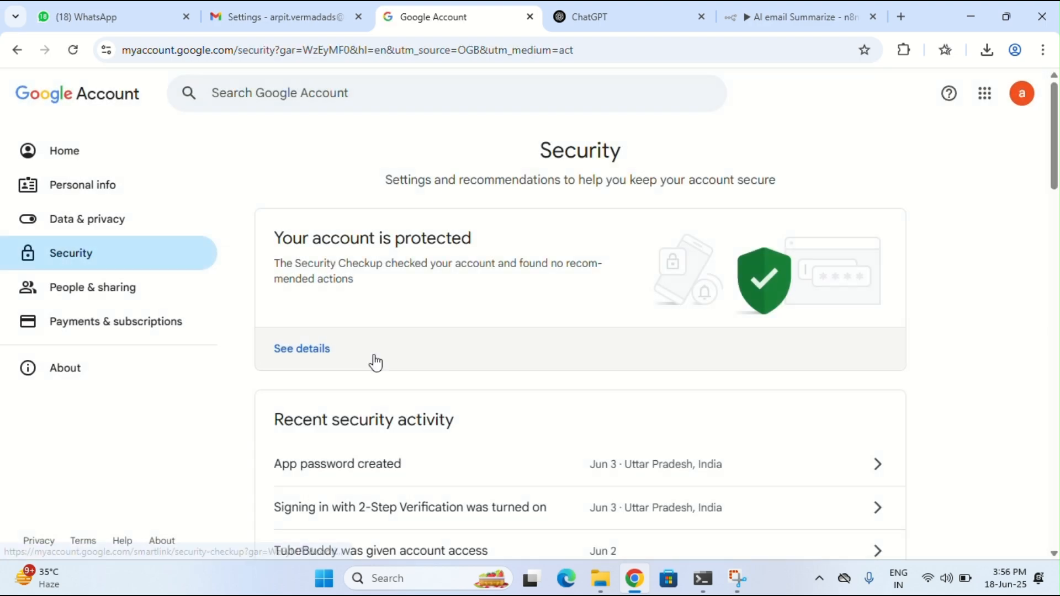
scroll(374, 362, down, 3)
scroll(376, 362, down, 1)
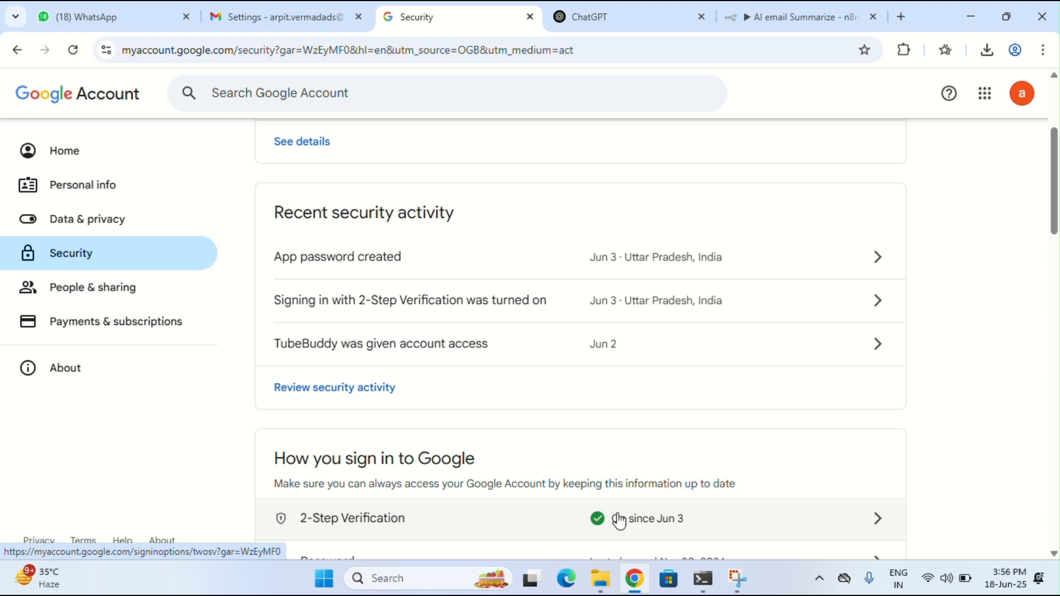
Search the account settings for 'app passwords' and open App passwords, reaching the password prompt
click(262, 15)
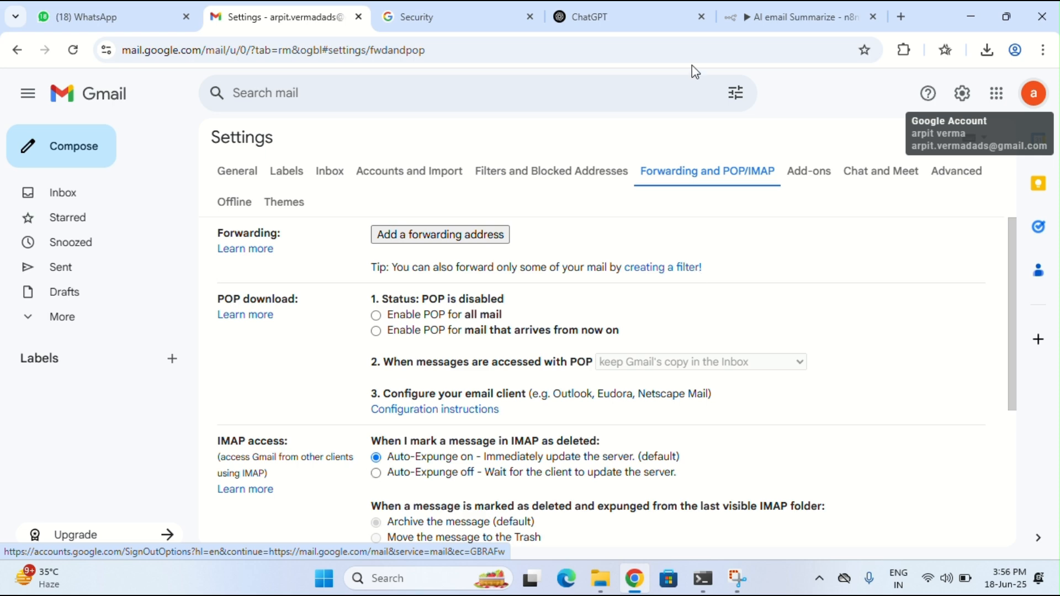
click(392, 17)
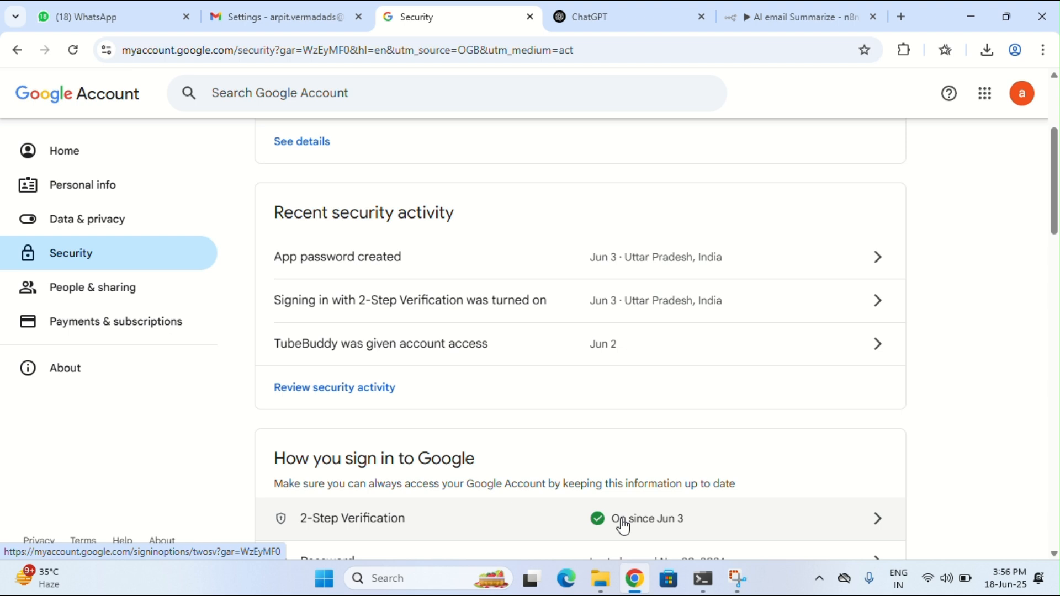
click(285, 95)
text(app )
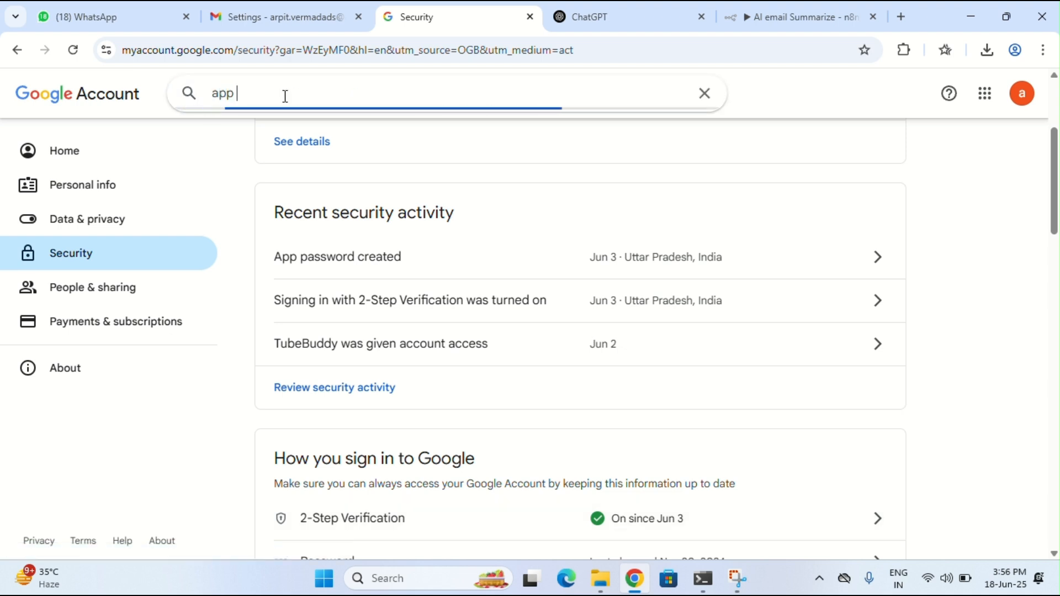
text(passwords)
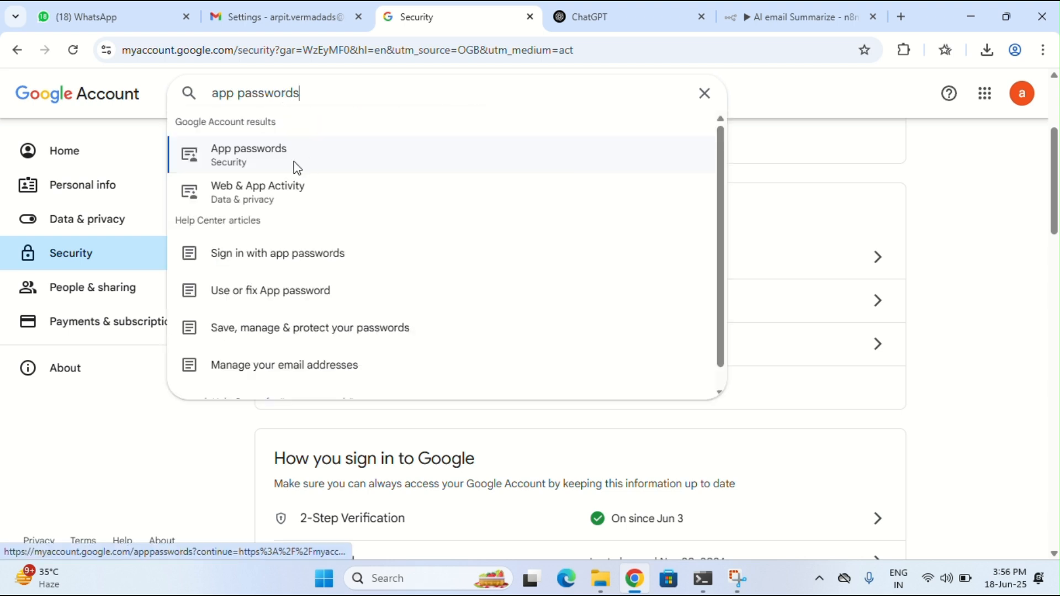
click(296, 168)
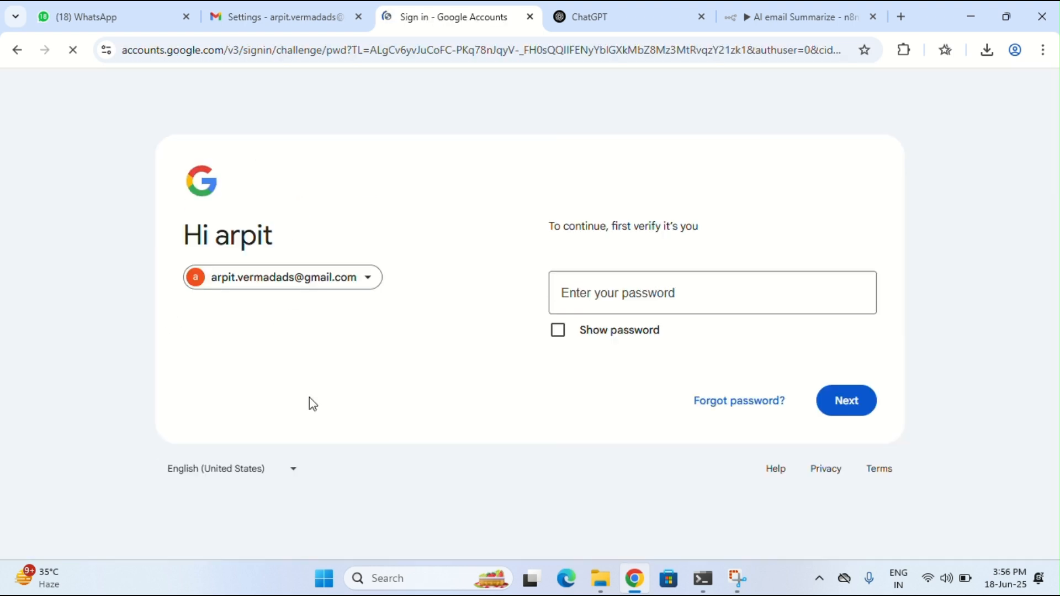
click(598, 301)
Enter the account password to verify identity and view the App passwords list
text(•••)
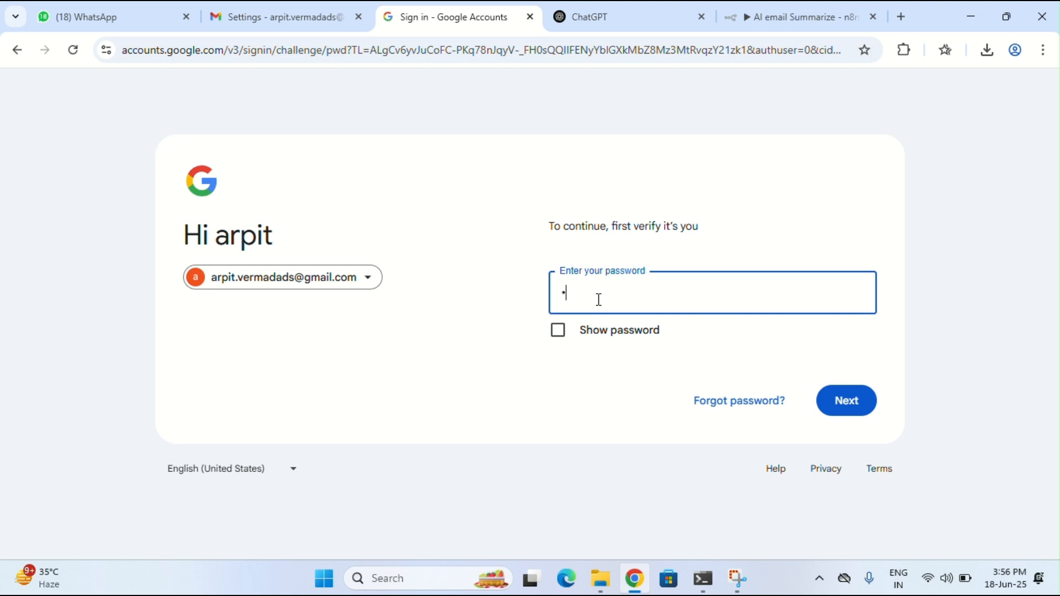
text(•••••••)
key(Return)
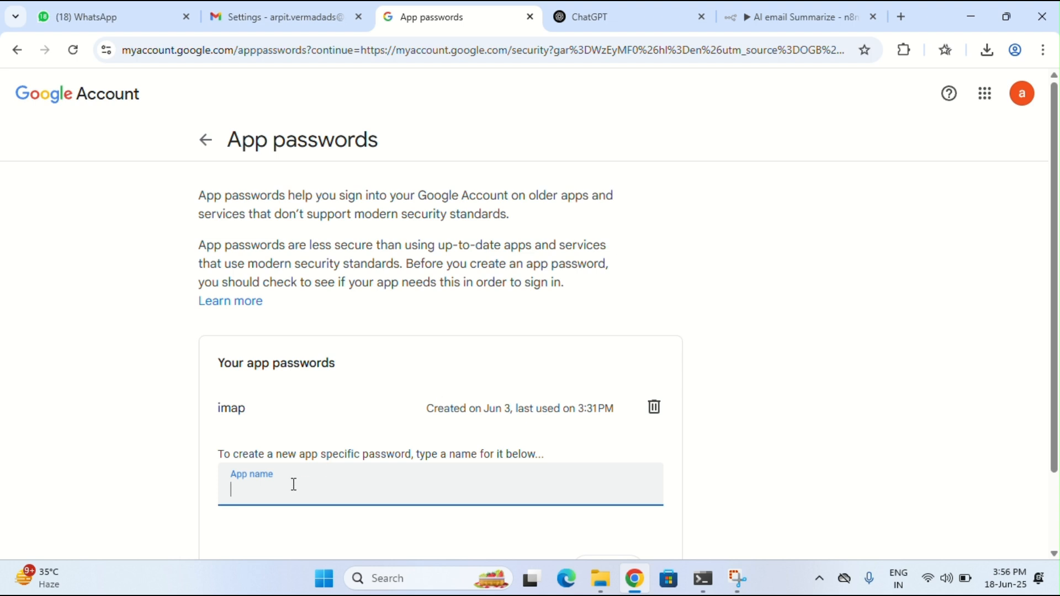
scroll(294, 486, down, 2)
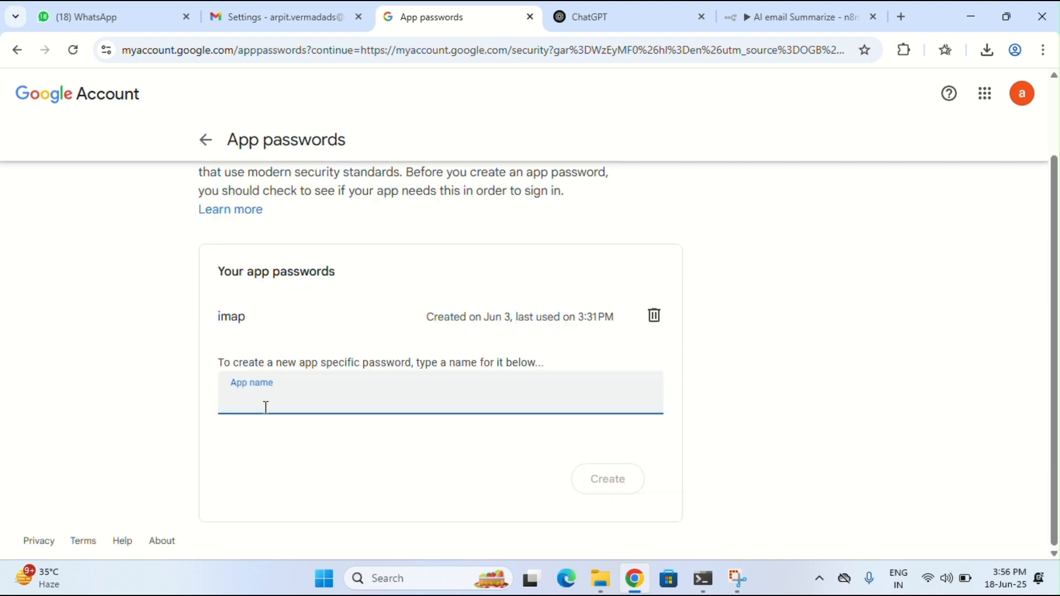
text(pop)
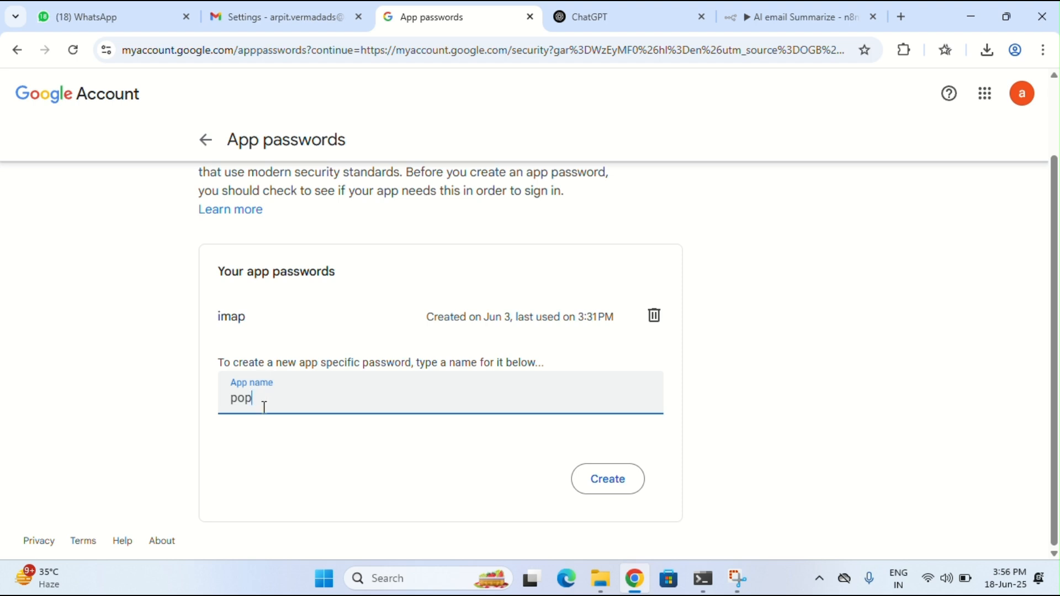
key(BackSpace)
key(BackSpace)
key(BackSpace)
click(815, 298)
scroll(815, 299, up, 2)
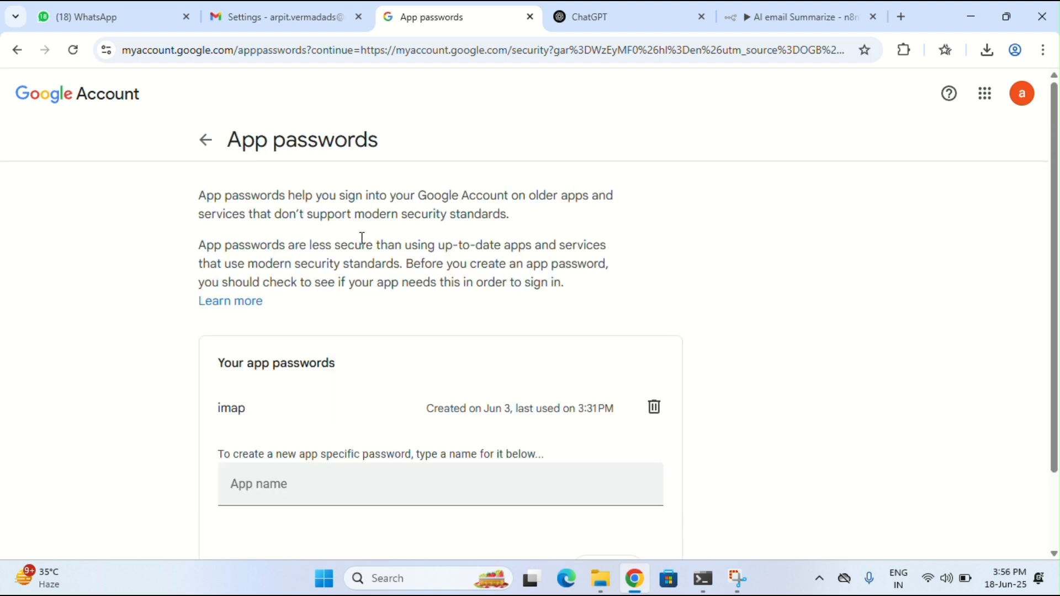
Close the Google Account security tab, return to the Gmail inbox, and minimise Chrome
click(204, 140)
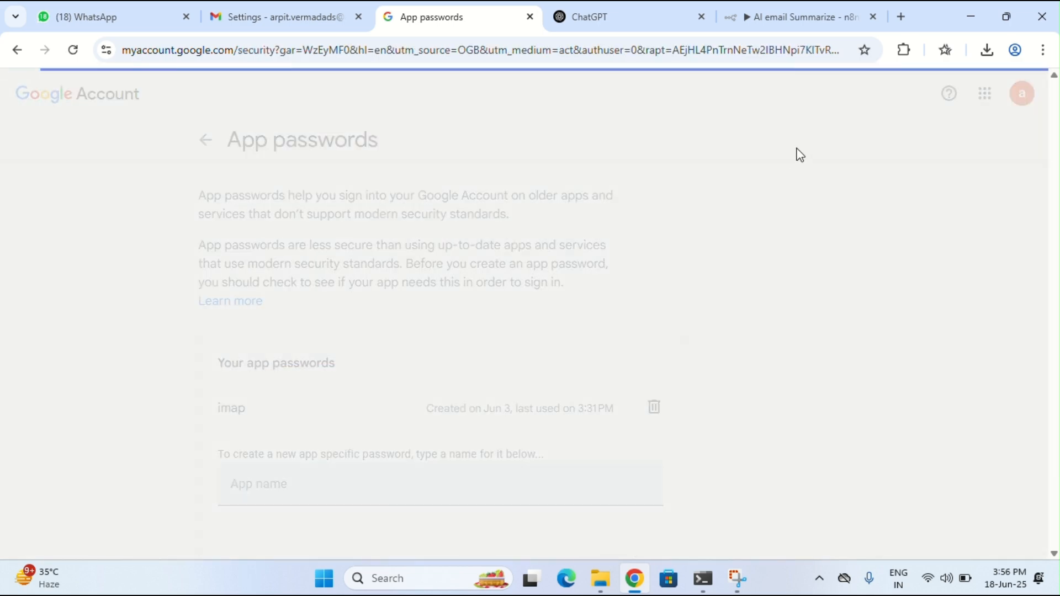
drag(408, 16, 369, 21)
click(359, 17)
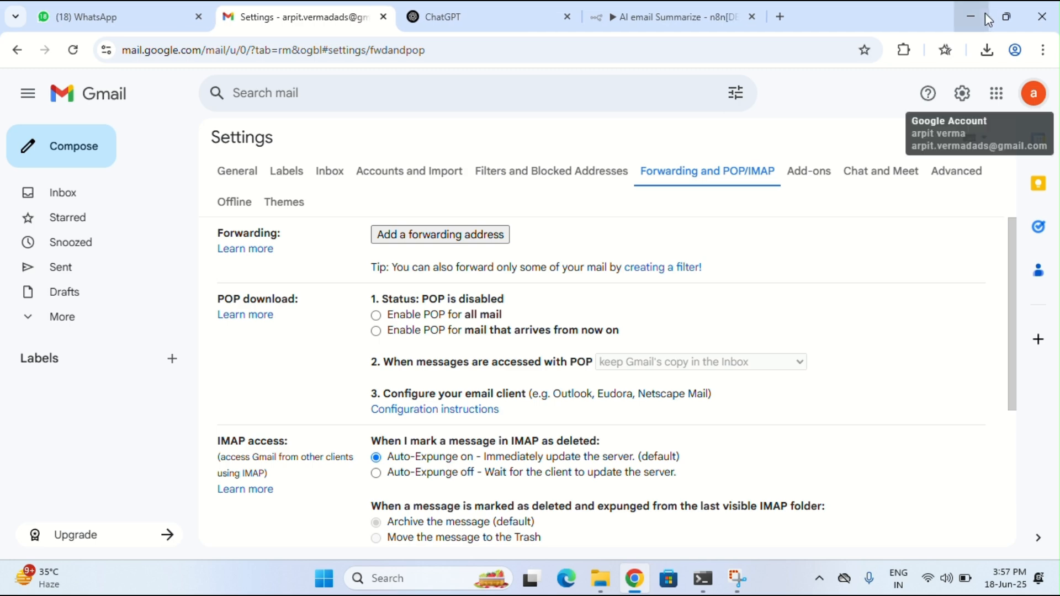
click(64, 193)
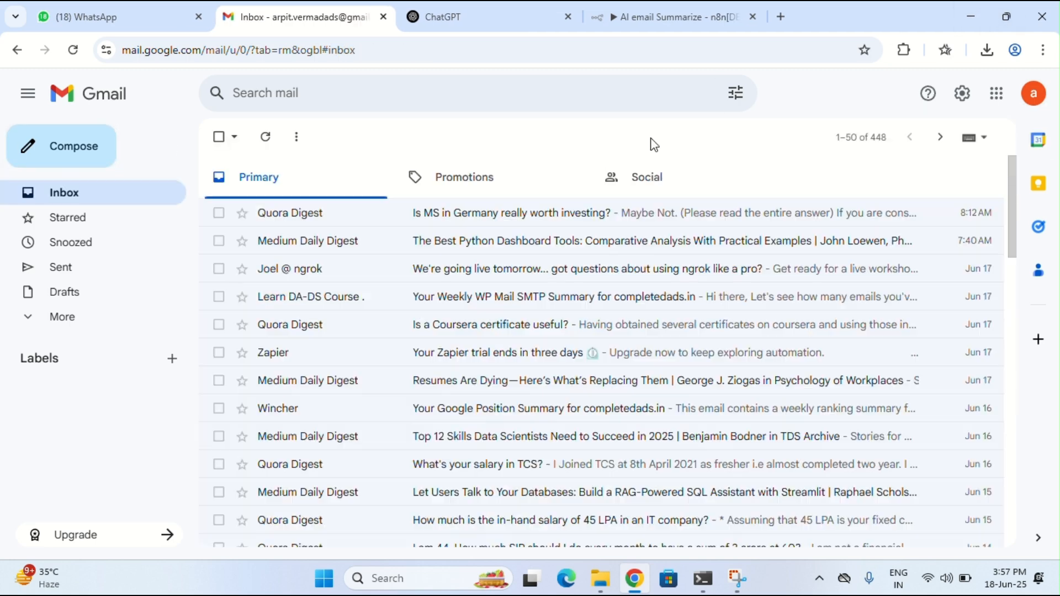
click(975, 16)
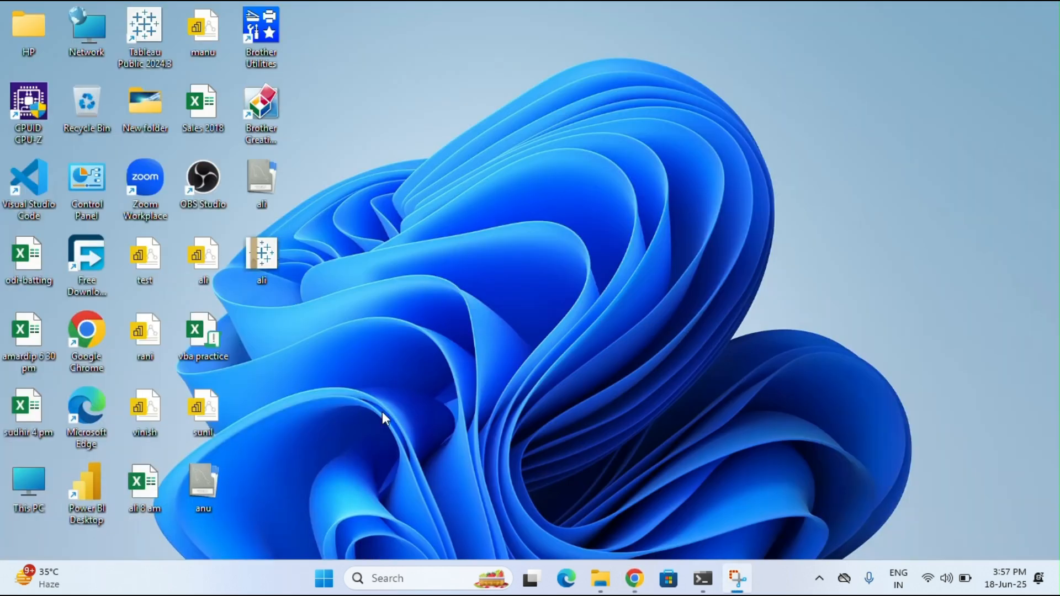
Launch Outlook from Windows search and clear its prefilled email address
click(395, 578)
text(out)
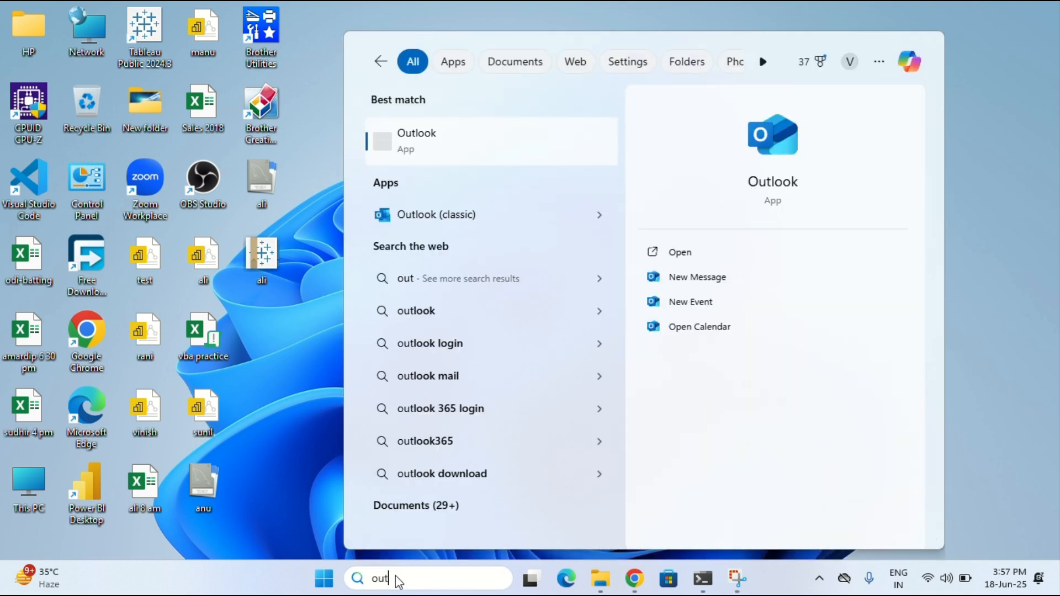
click(403, 209)
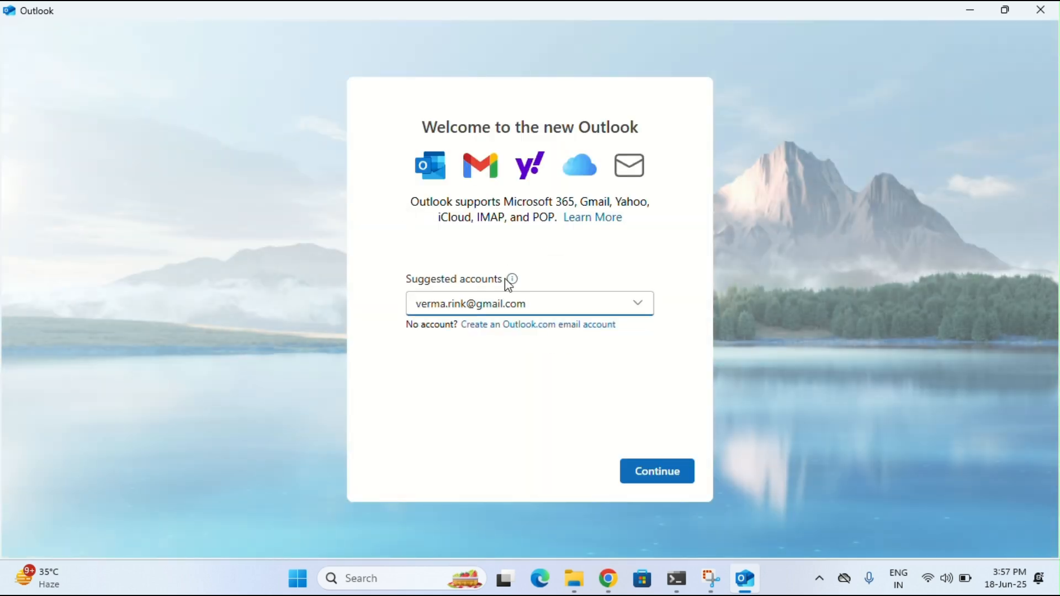
key(ctrl+a)
key(BackSpace)
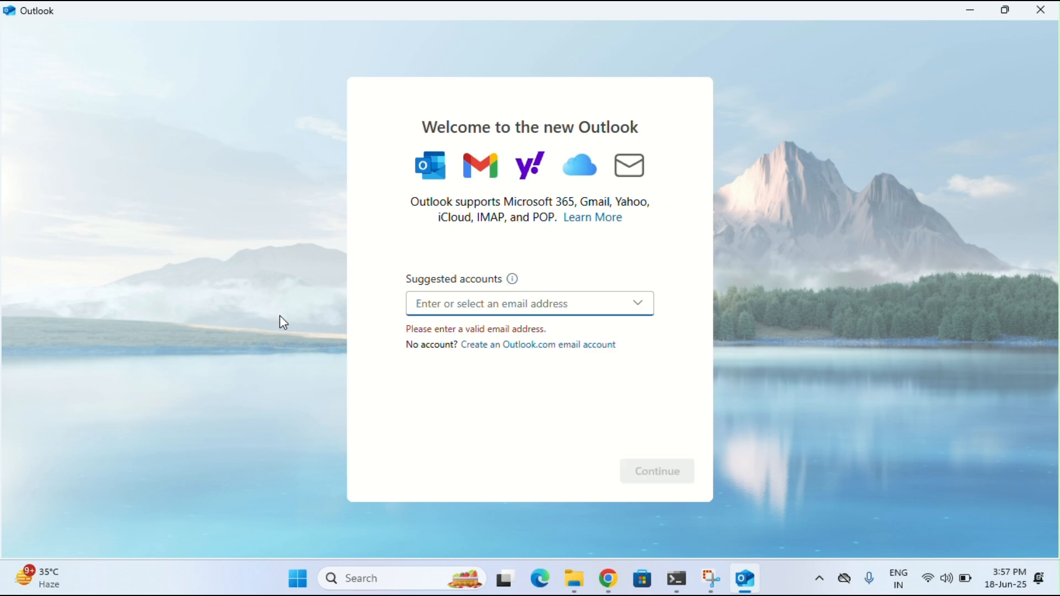
click(524, 346)
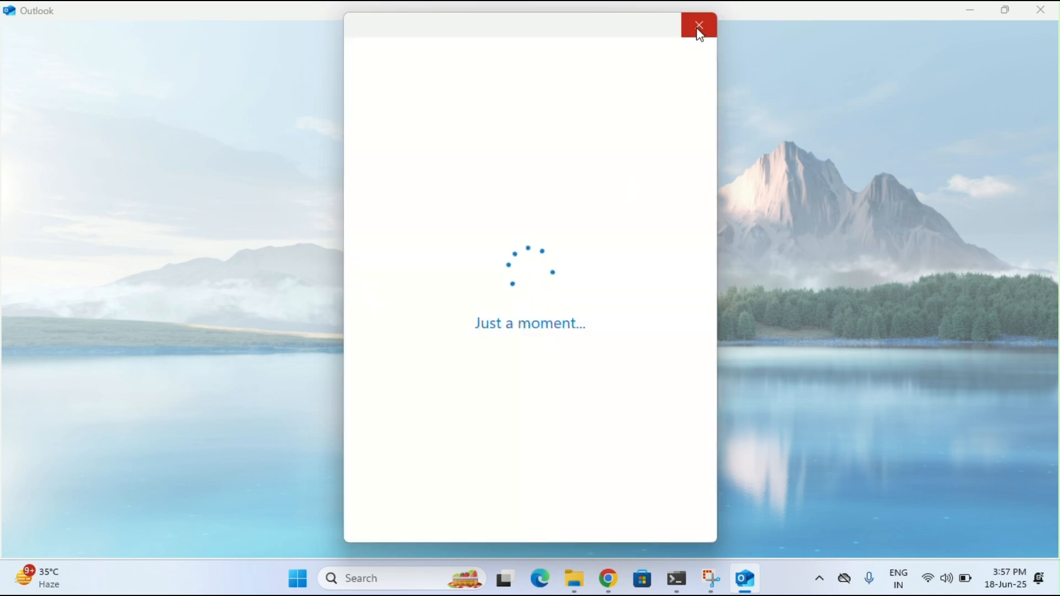
click(698, 28)
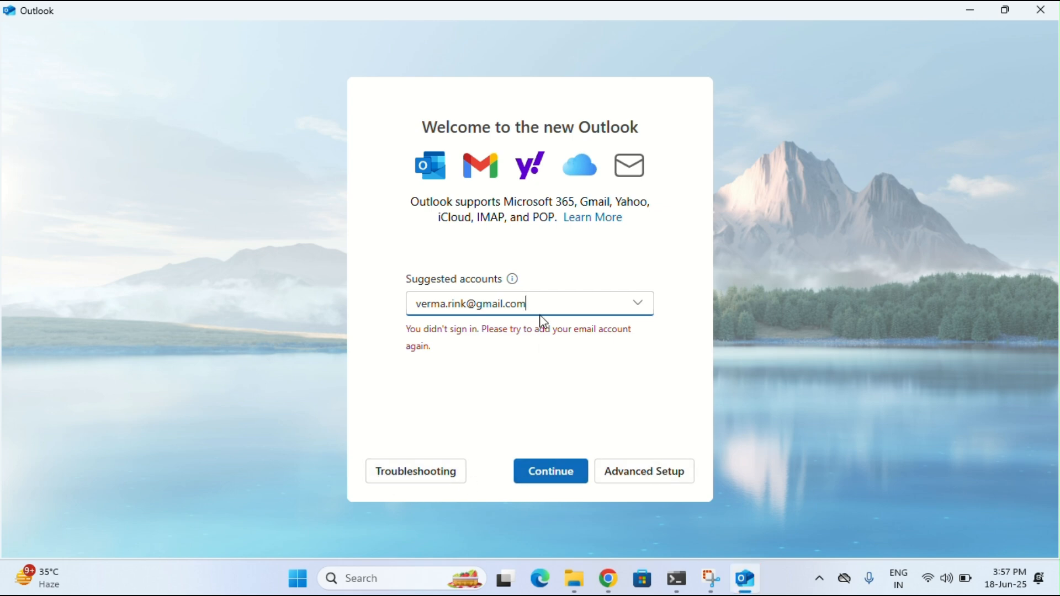
Enter the Gmail address and choose Advanced setup for a manual configuration
key(ctrl+a)
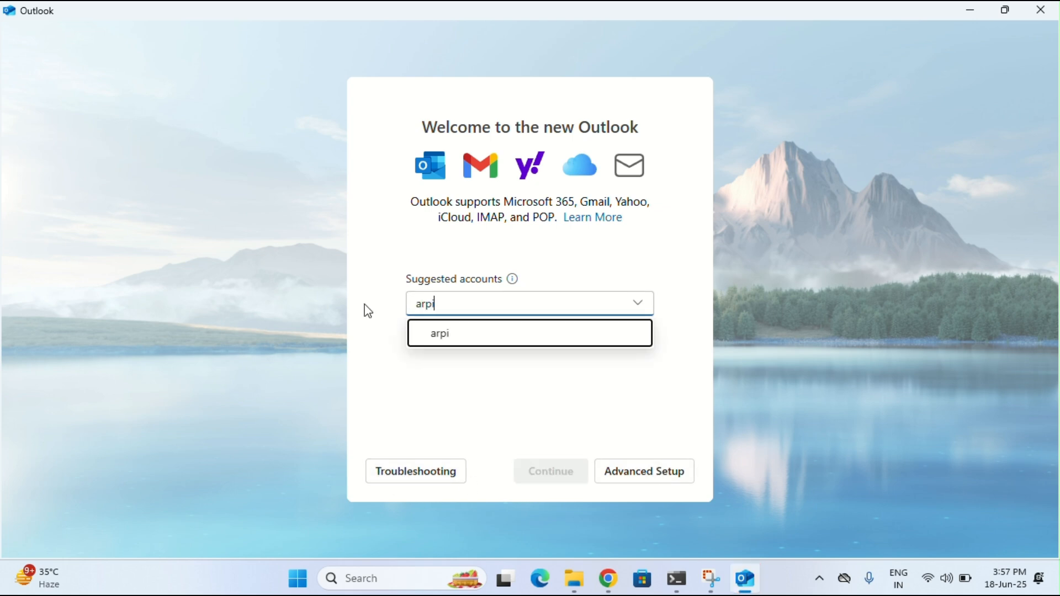
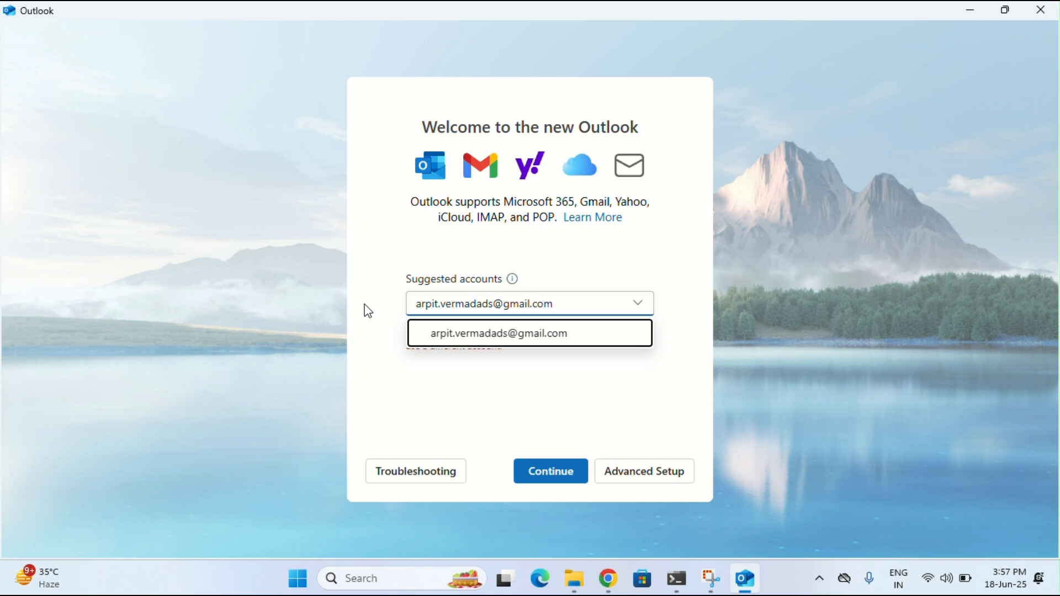
click(572, 333)
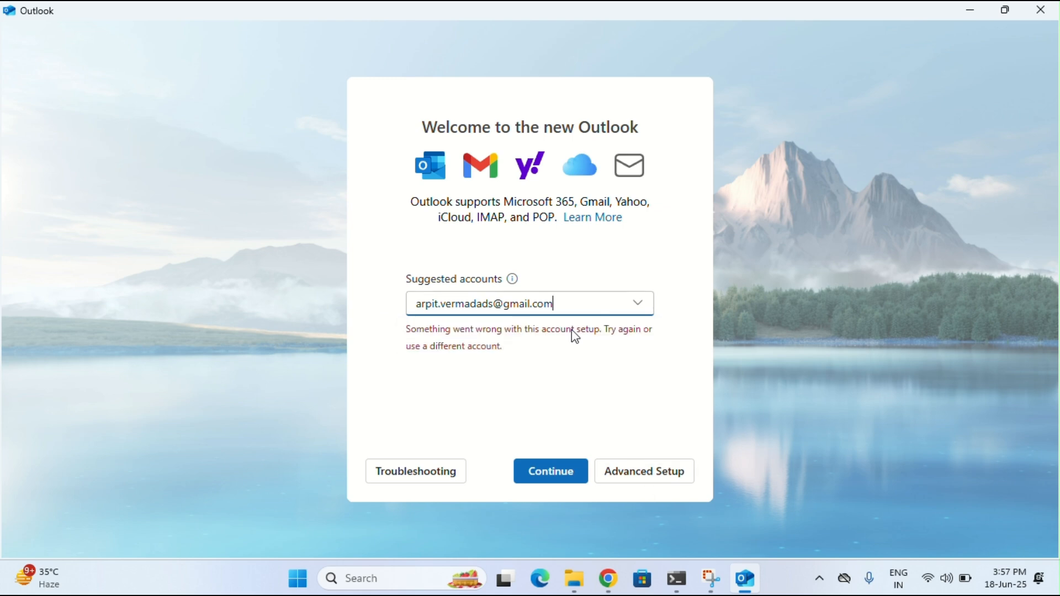
click(644, 473)
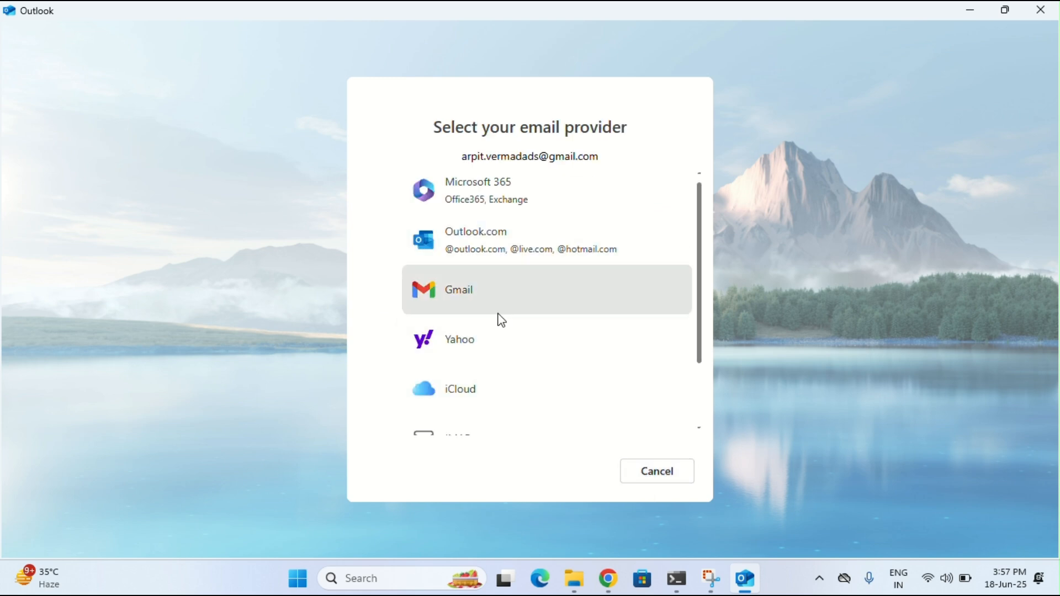
Choose IMAP as the account type in Outlook's provider list
scroll(515, 299, down, 2)
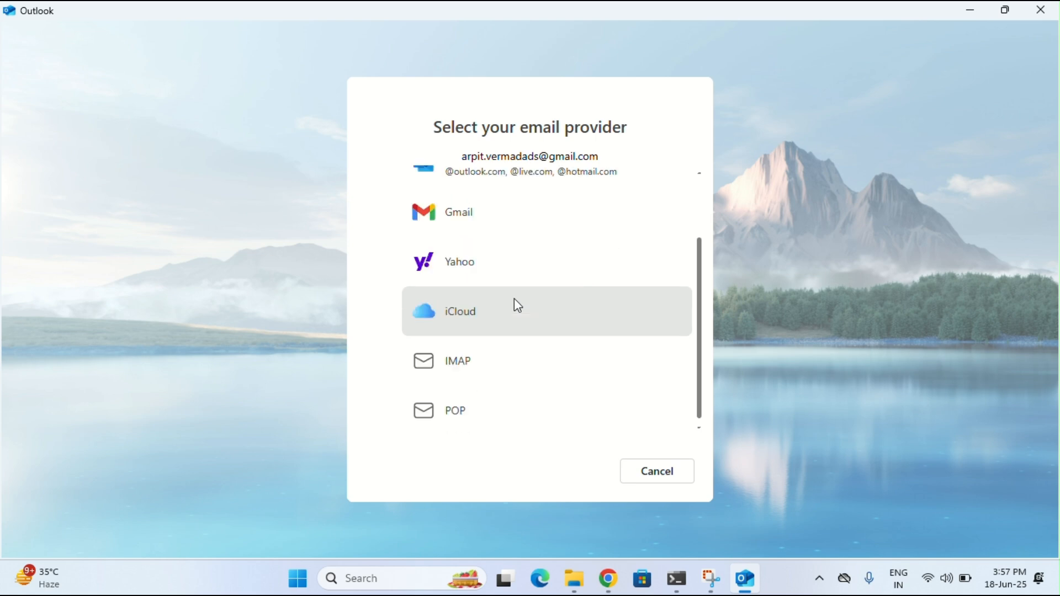
click(474, 368)
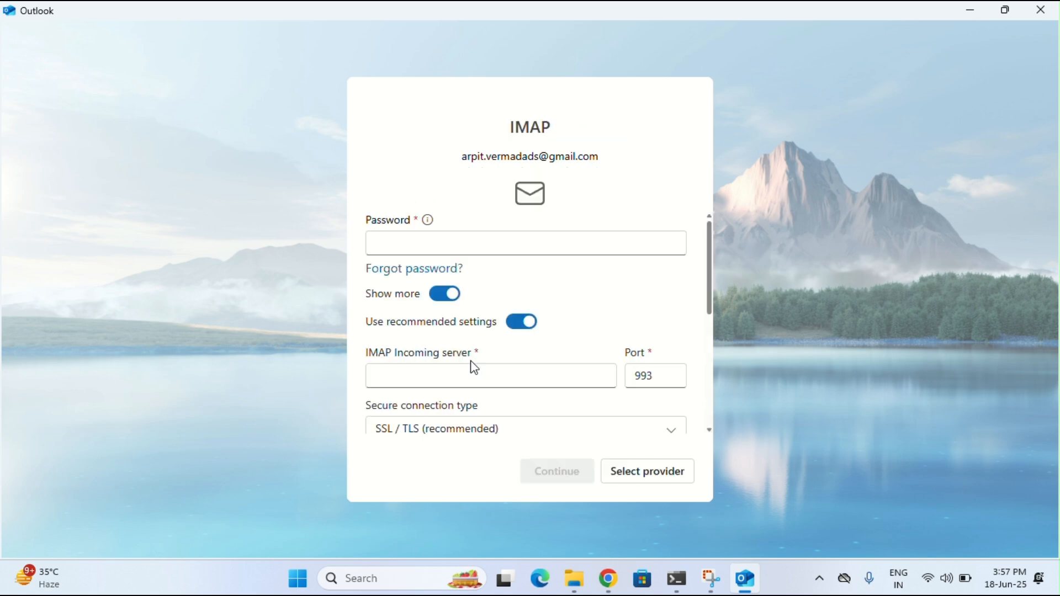
click(403, 242)
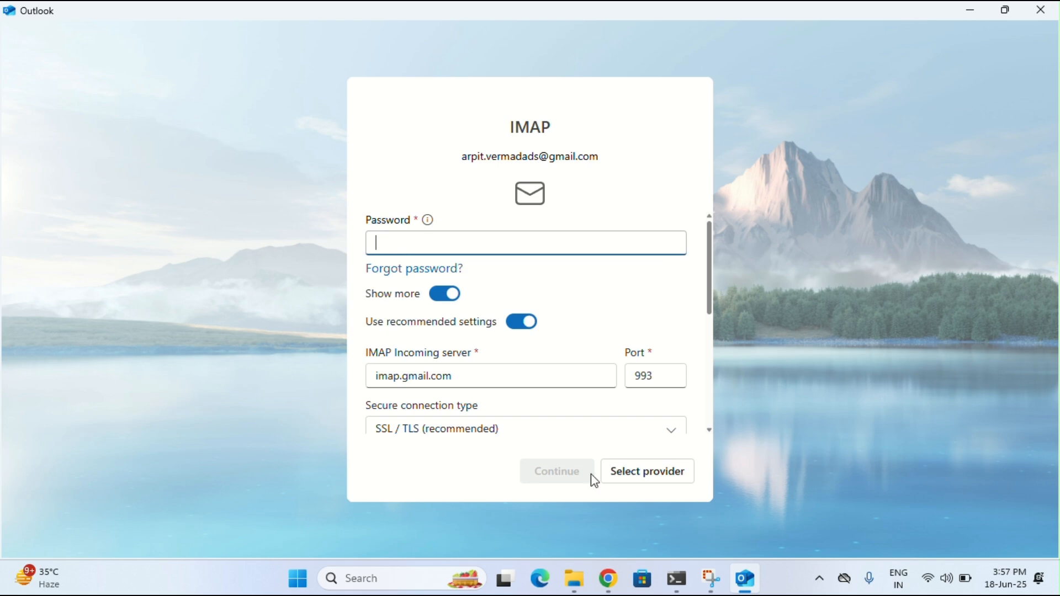
Bring the Chrome window showing the Gmail inbox to the front with Alt+Tab
mouse_move(608, 576)
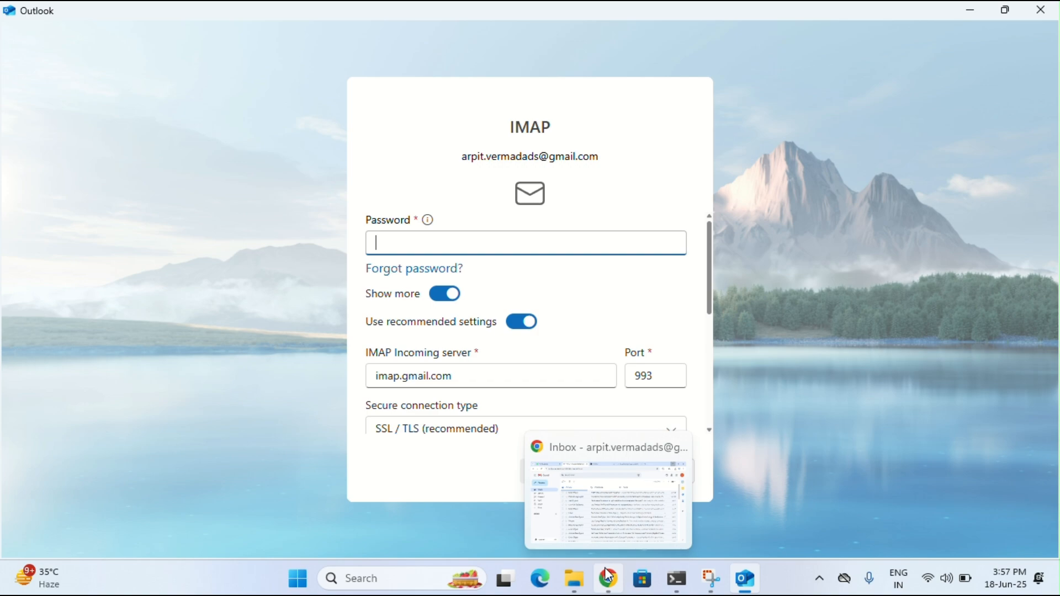
click(604, 481)
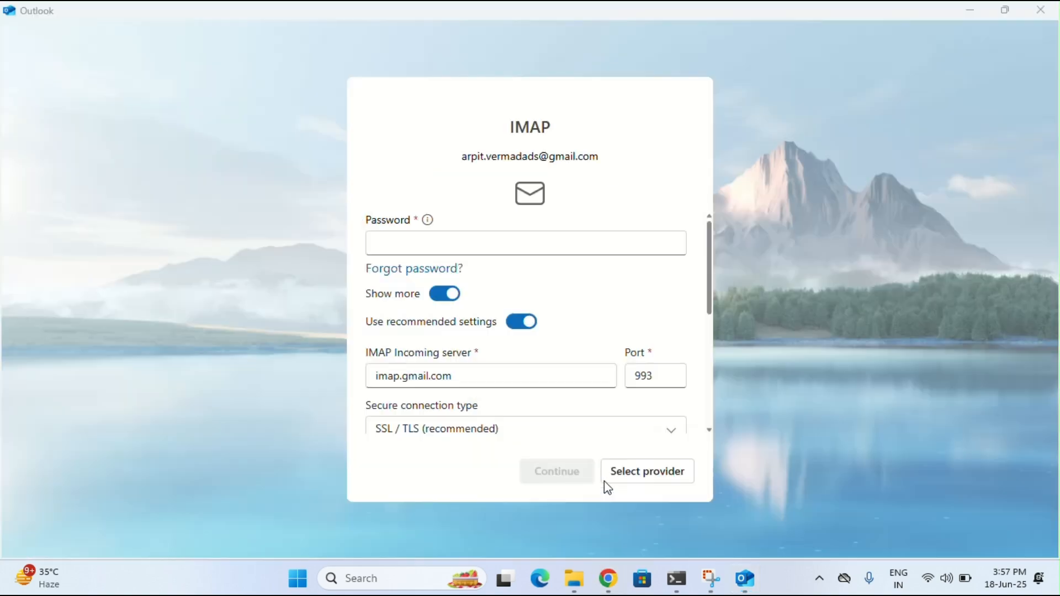
double_click(601, 580)
key(alt+Tab)
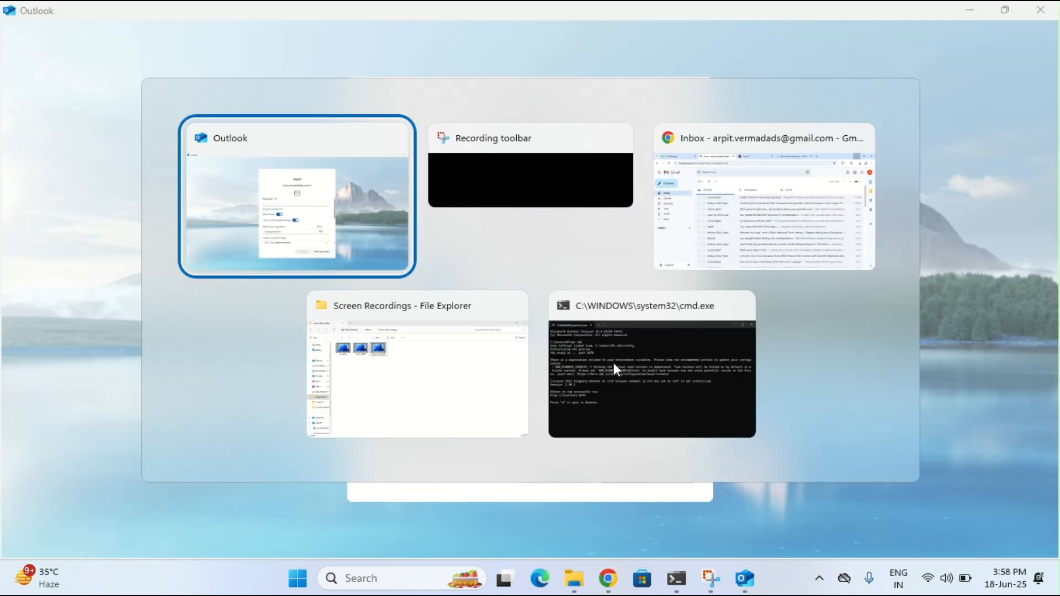
key(Tab)
key(Tab)
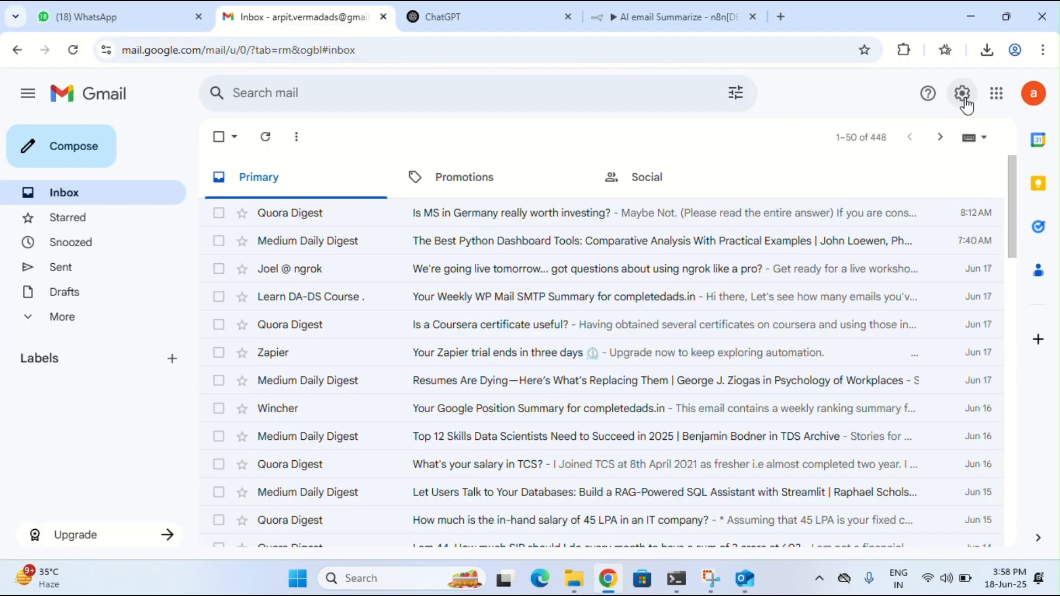
Open the Google Account App passwords page by searching 'app' in Security settings
click(1034, 93)
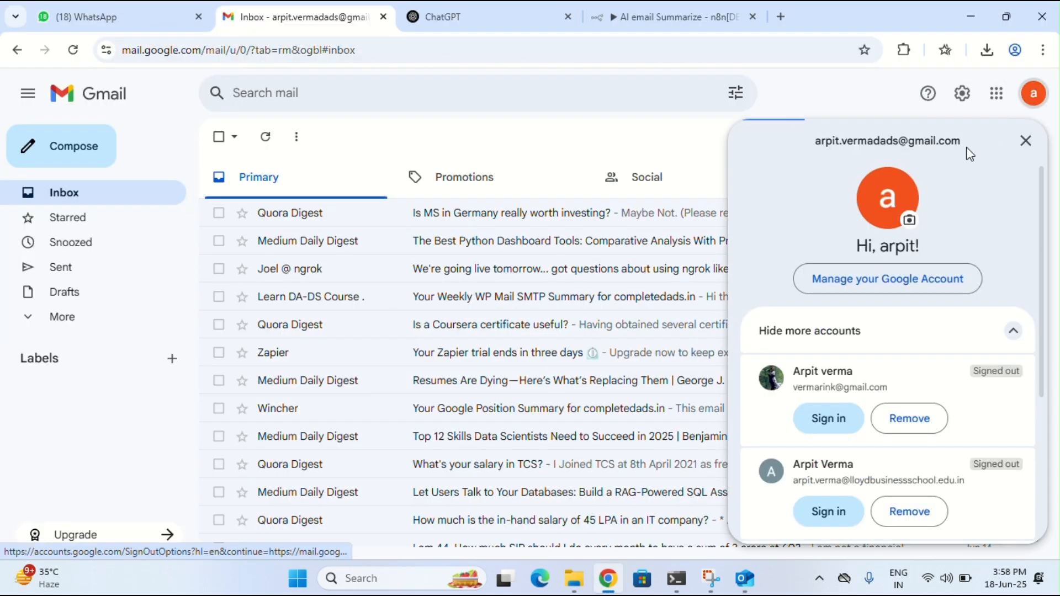
click(870, 282)
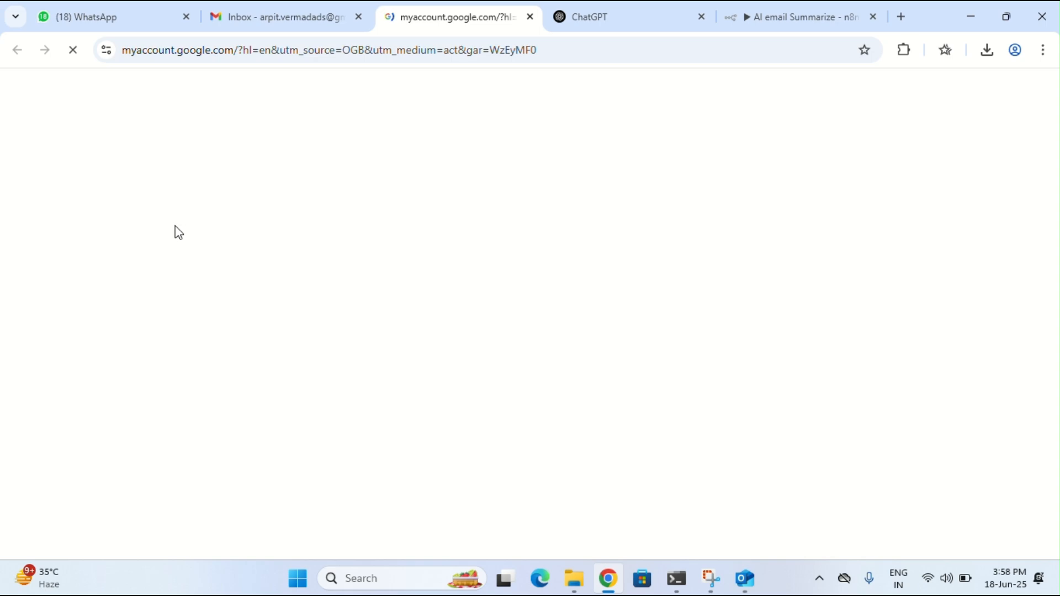
click(77, 254)
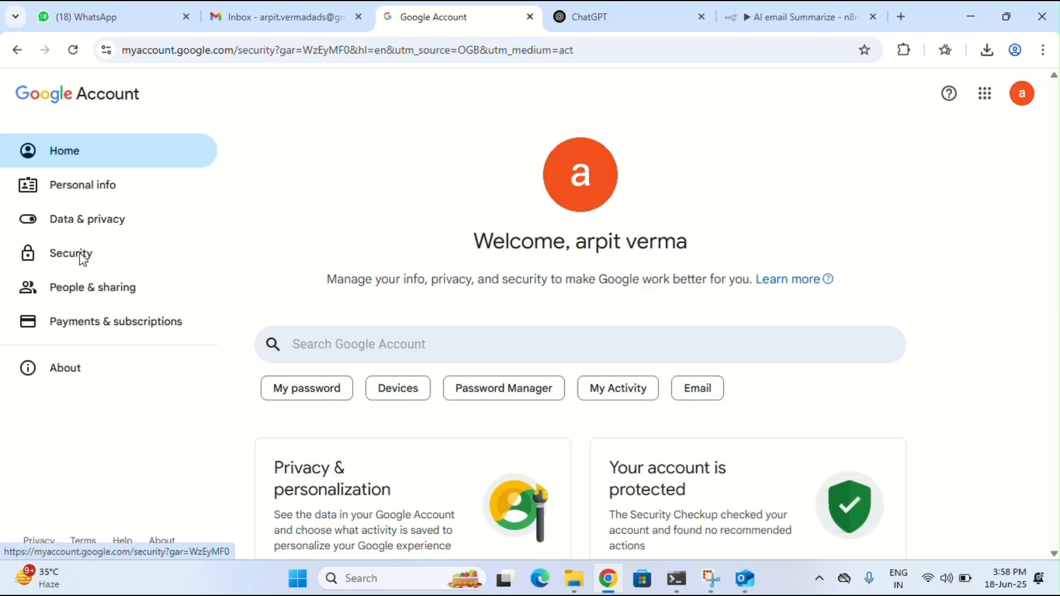
scroll(403, 422, down, 4)
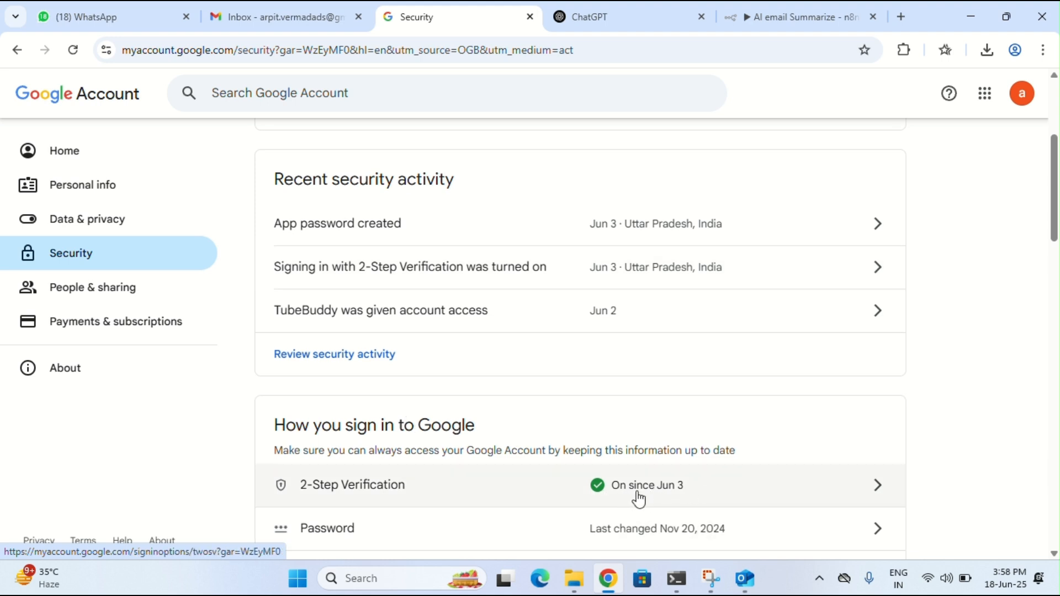
scroll(390, 182, up, 5)
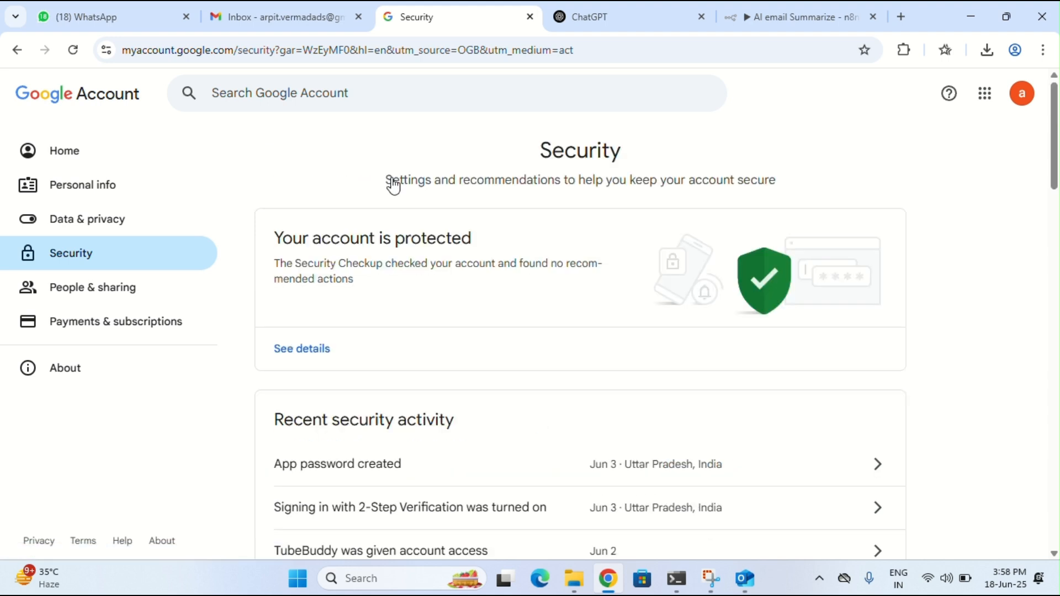
click(333, 97)
text(app)
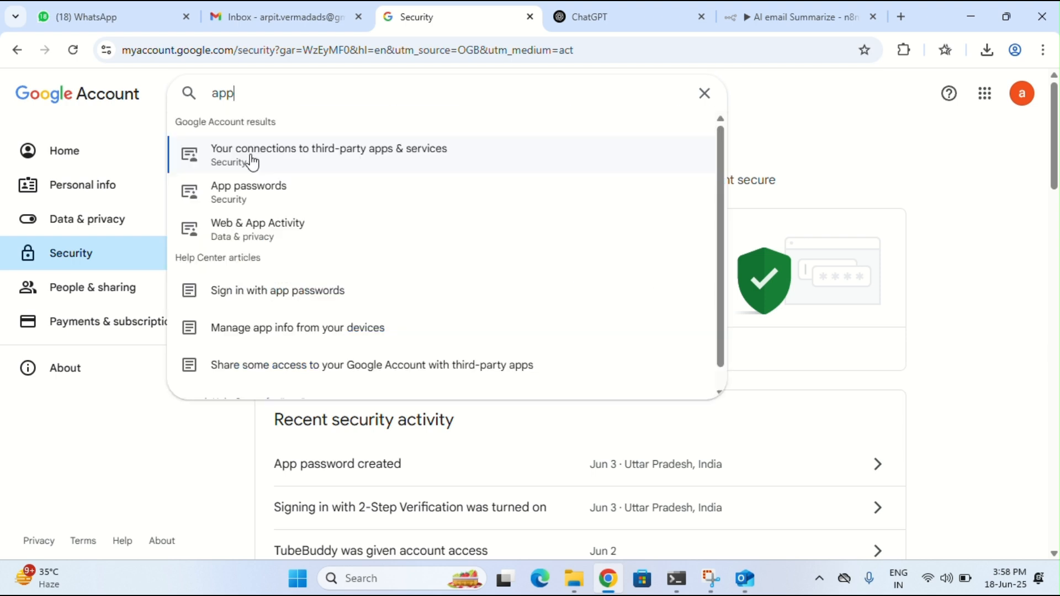
click(264, 196)
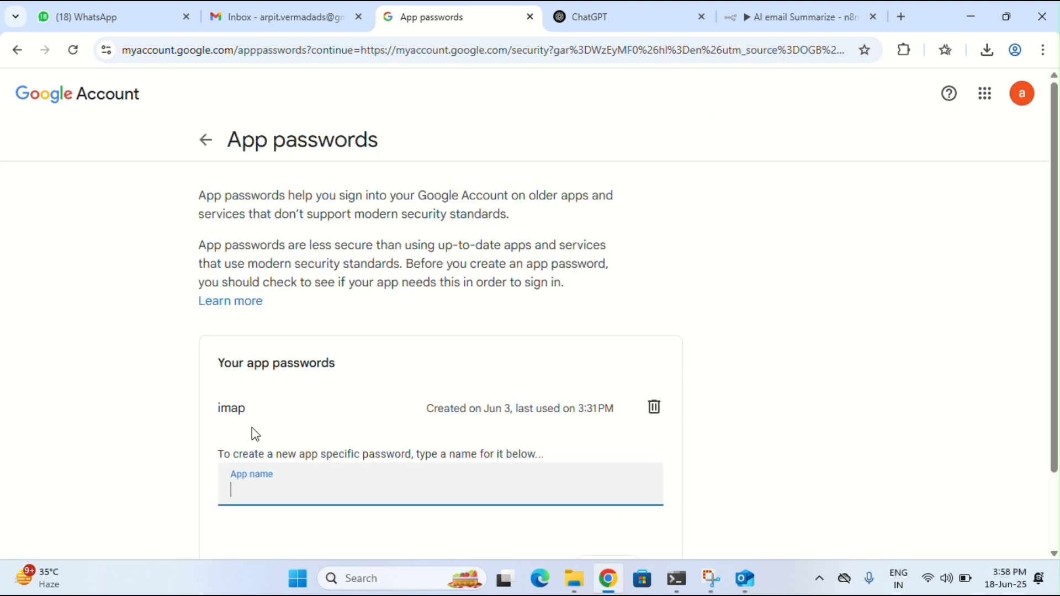
Revoke the old 'imap' app password, generate and copy a new 'imap' one, and return to Outlook
click(653, 415)
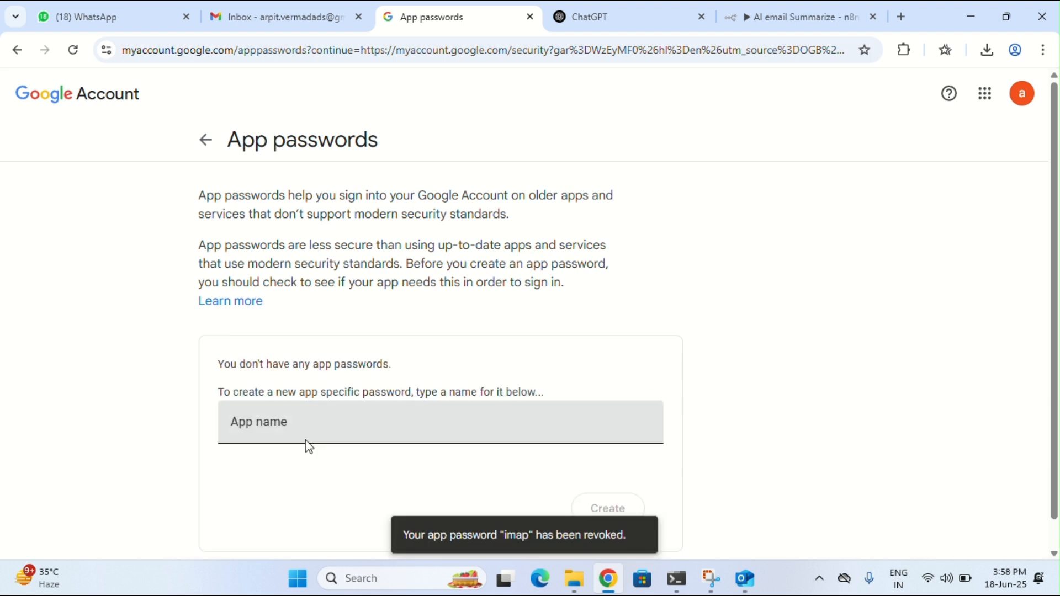
click(306, 431)
text(imap)
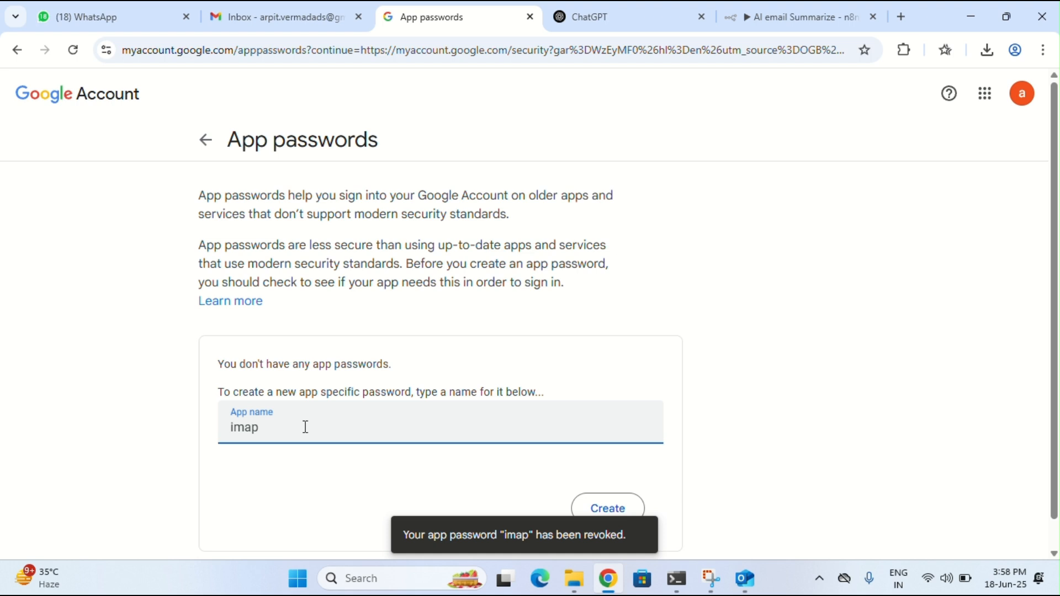
click(609, 507)
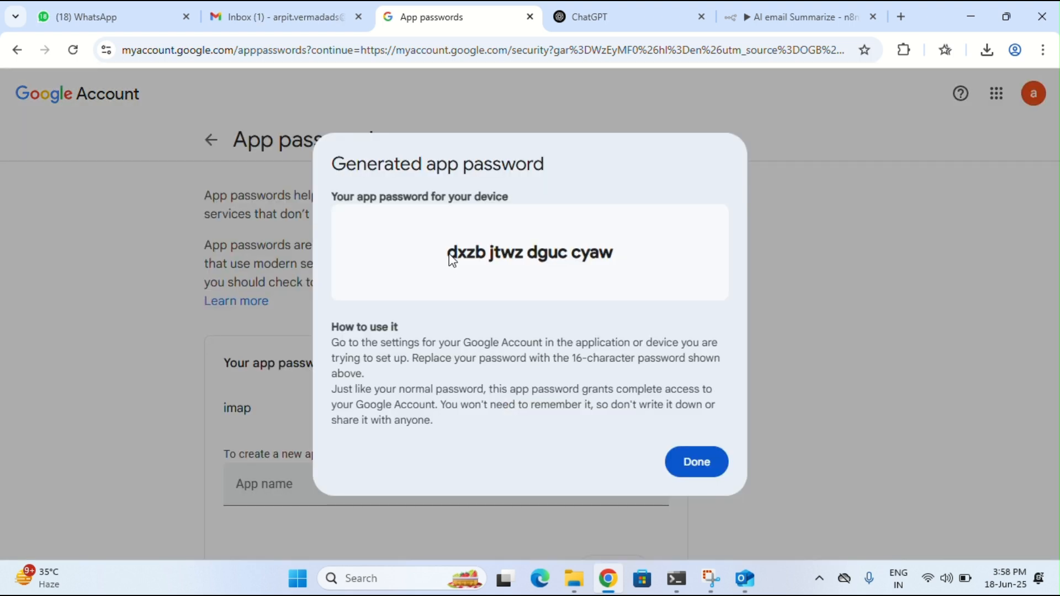
drag(452, 260, 622, 262)
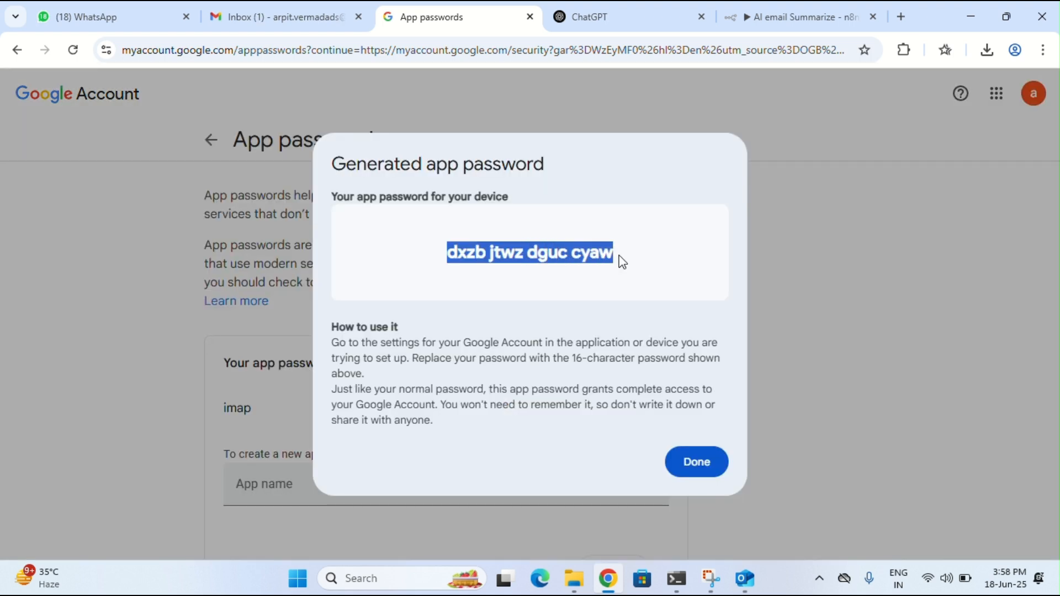
click(688, 463)
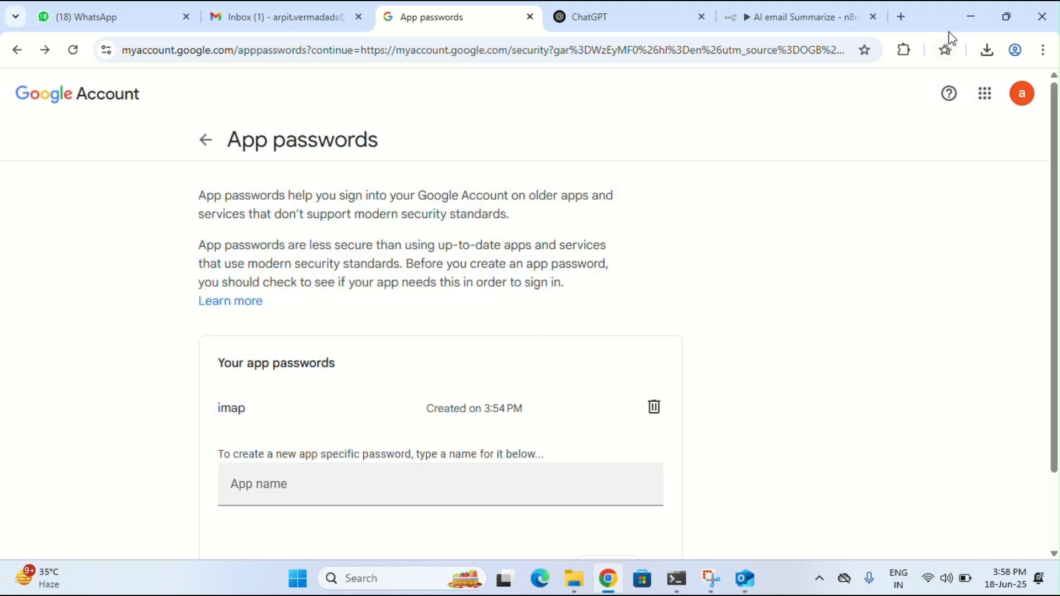
click(969, 22)
Paste the new app password into Outlook's IMAP form and submit the IMAP/SMTP settings to sync
click(397, 245)
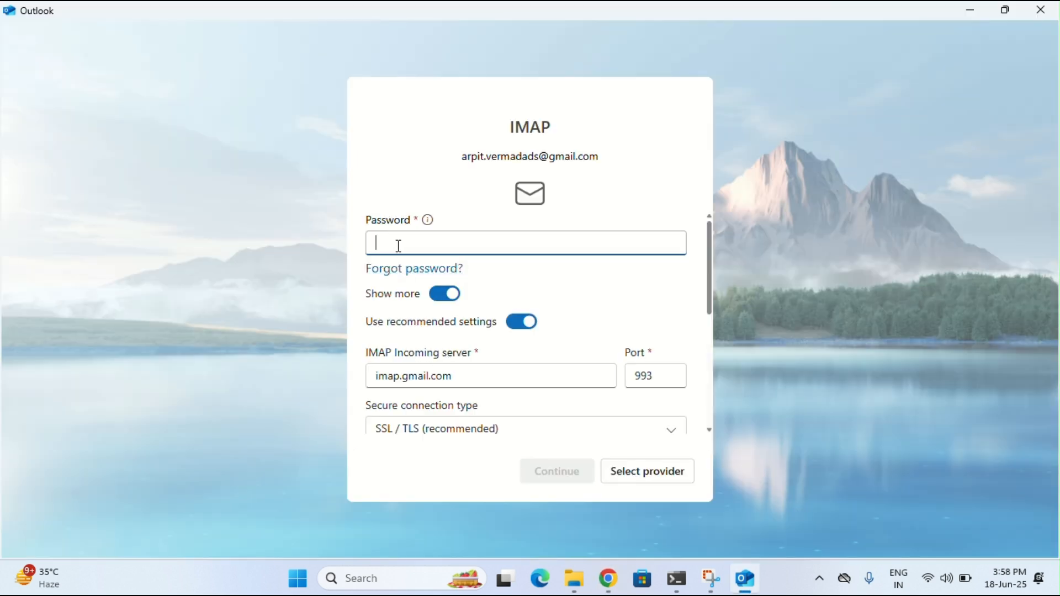
key(ctrl+v)
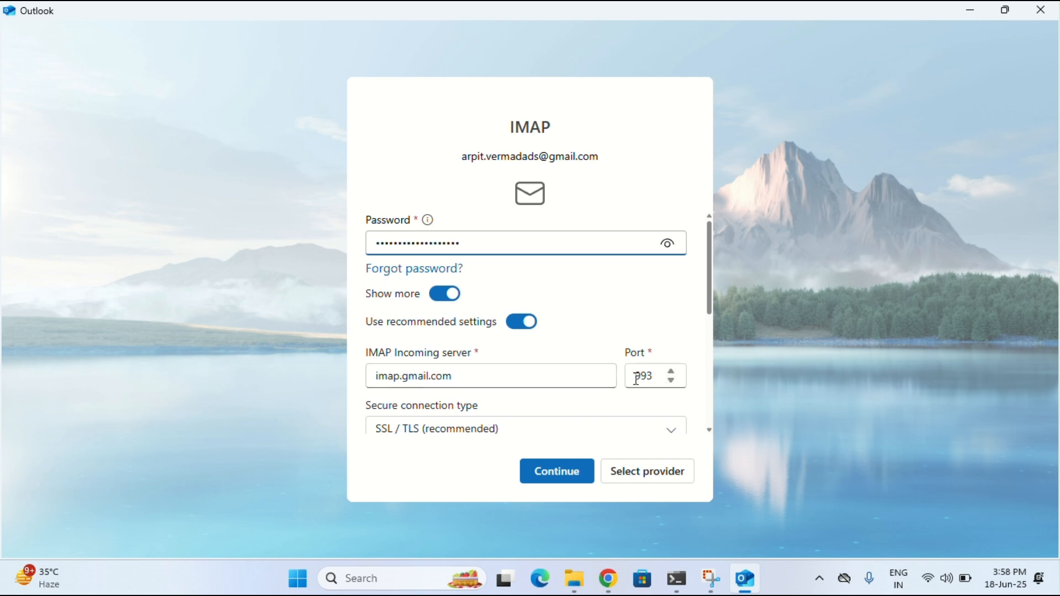
scroll(607, 369, down, 2)
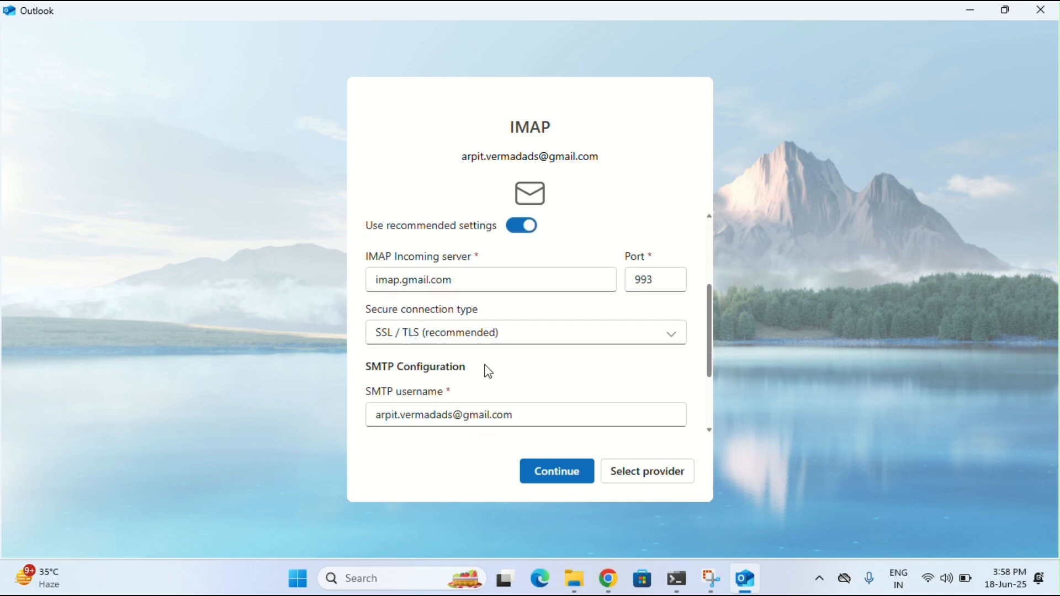
scroll(480, 367, down, 3)
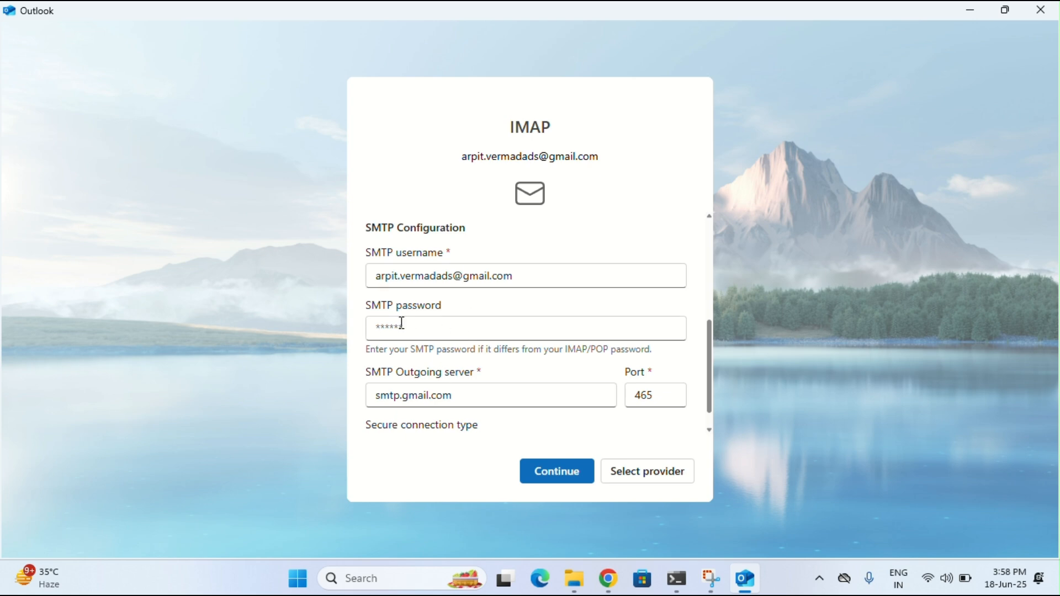
scroll(541, 356, down, 1)
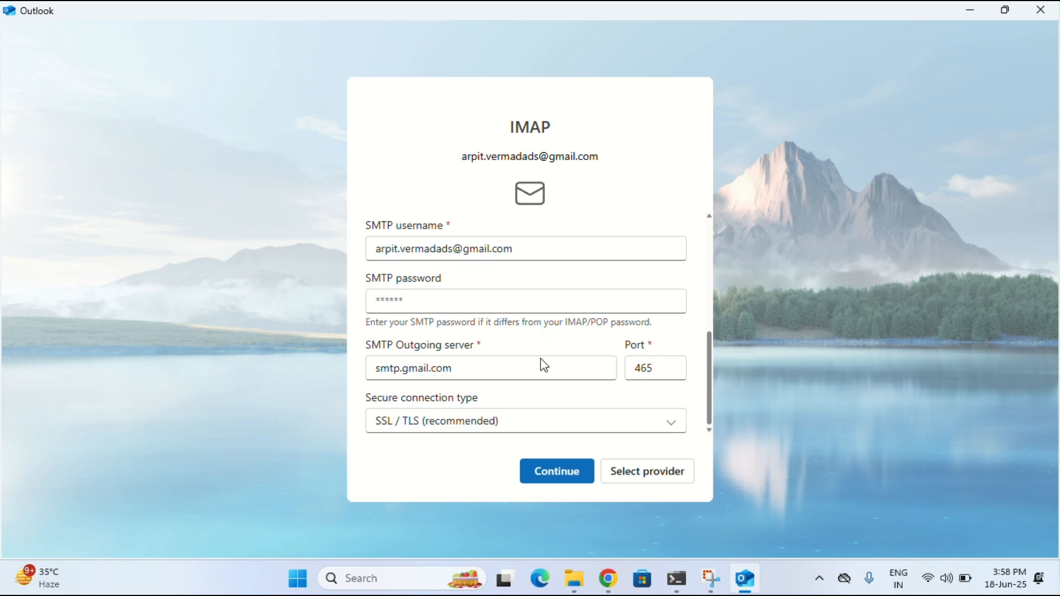
click(556, 473)
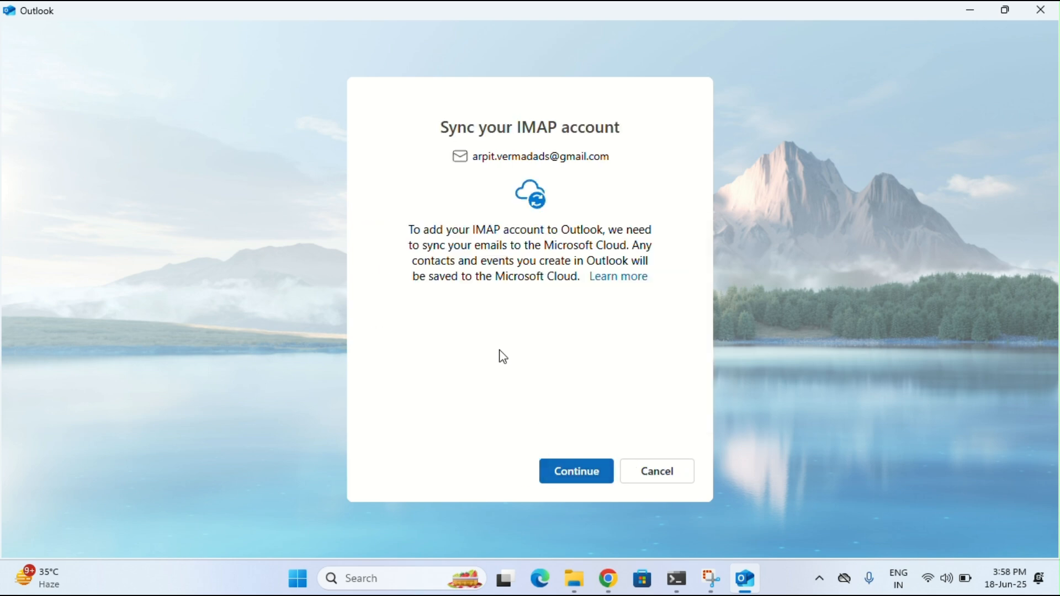
click(570, 472)
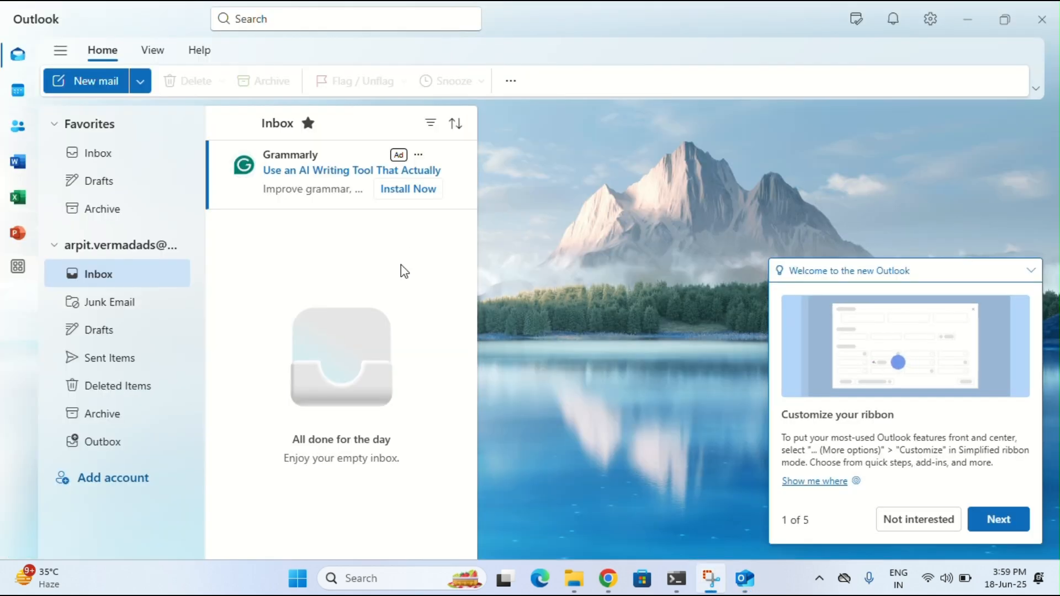
Dismiss the welcome tip and decline optional diagnostic data to reach the inbox
click(922, 522)
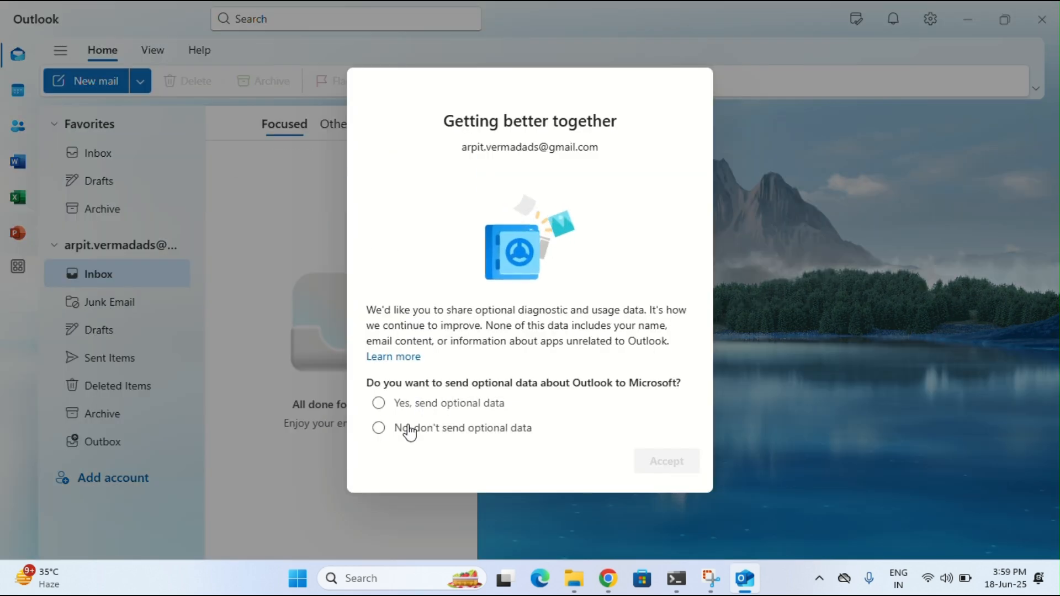
click(409, 428)
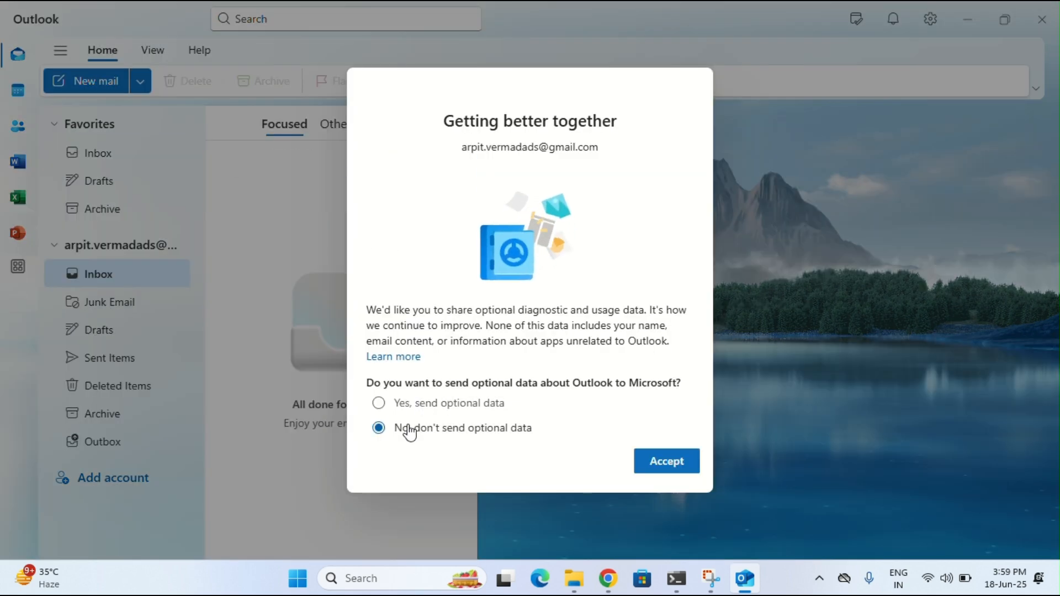
click(663, 460)
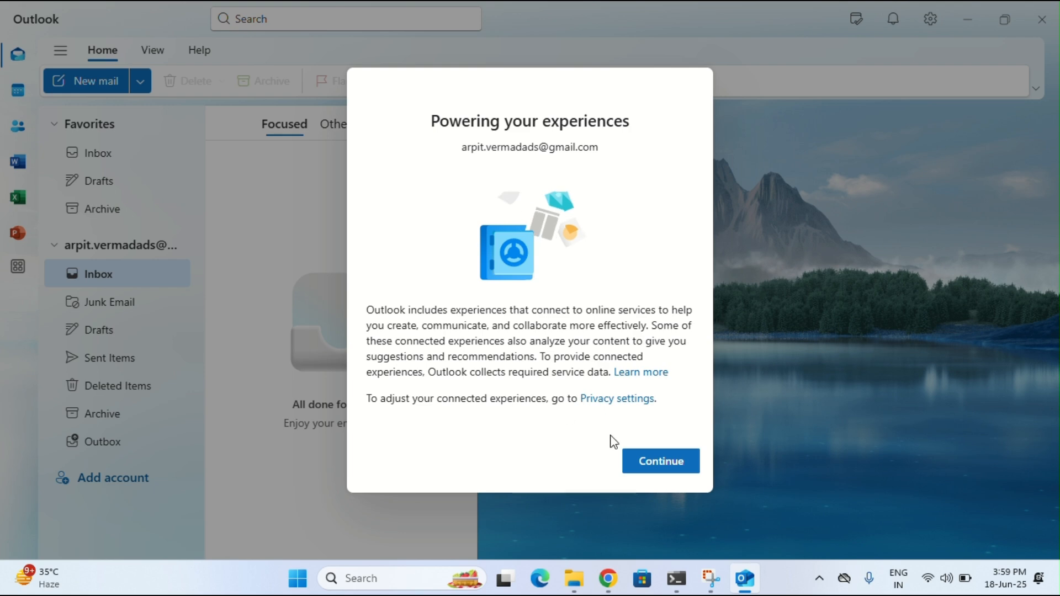
click(652, 466)
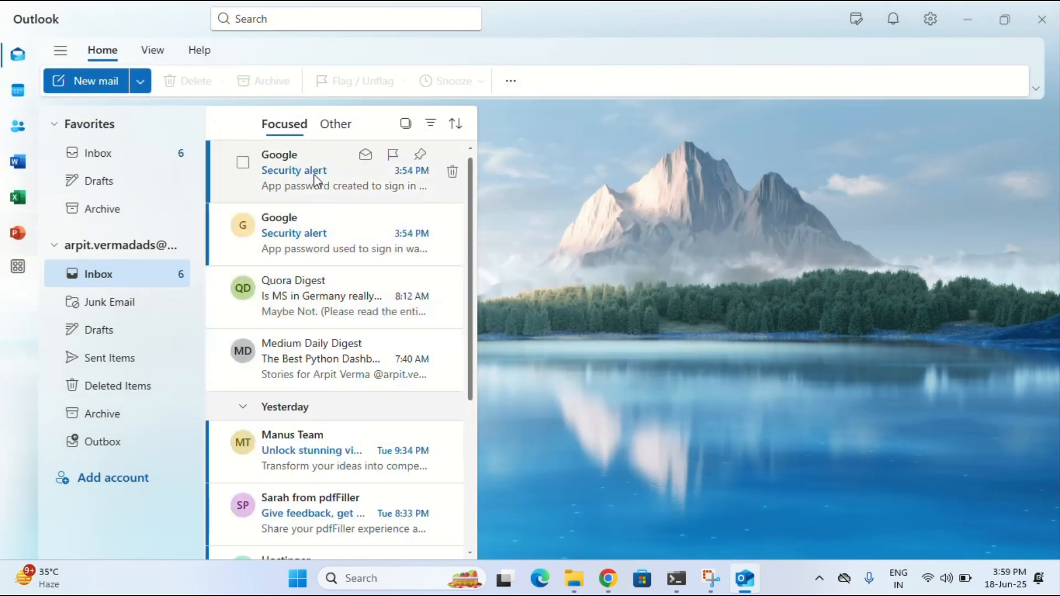
Read Google's security alert emails about the new app password, then close Outlook
click(310, 183)
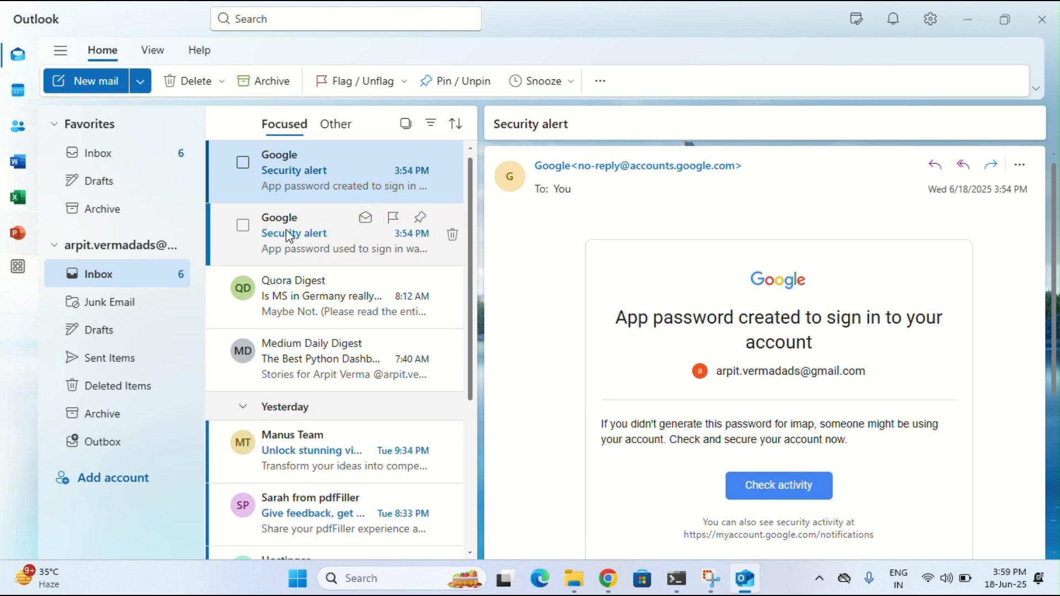
click(295, 238)
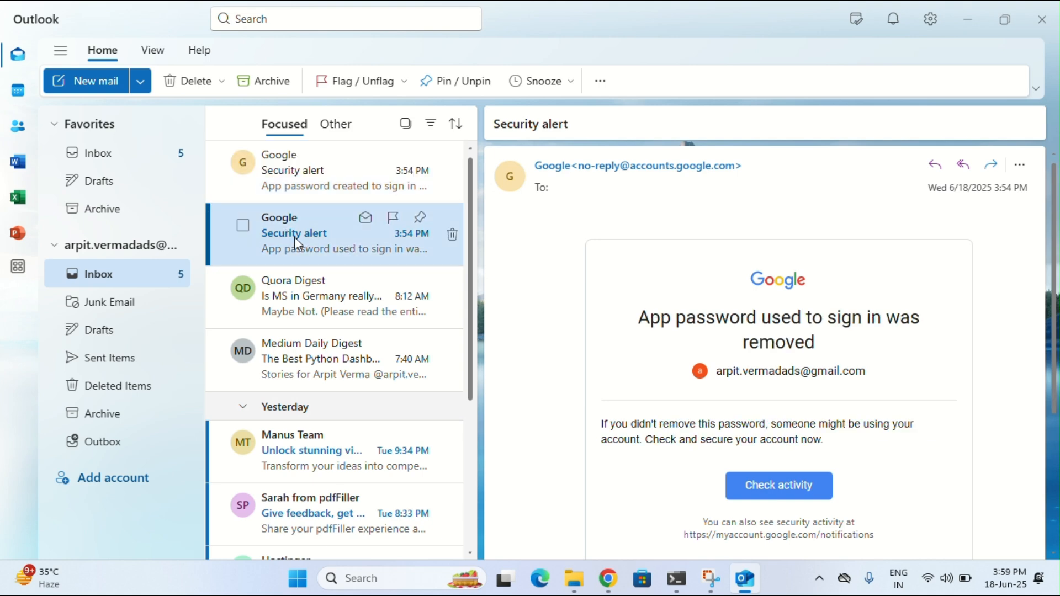
click(288, 181)
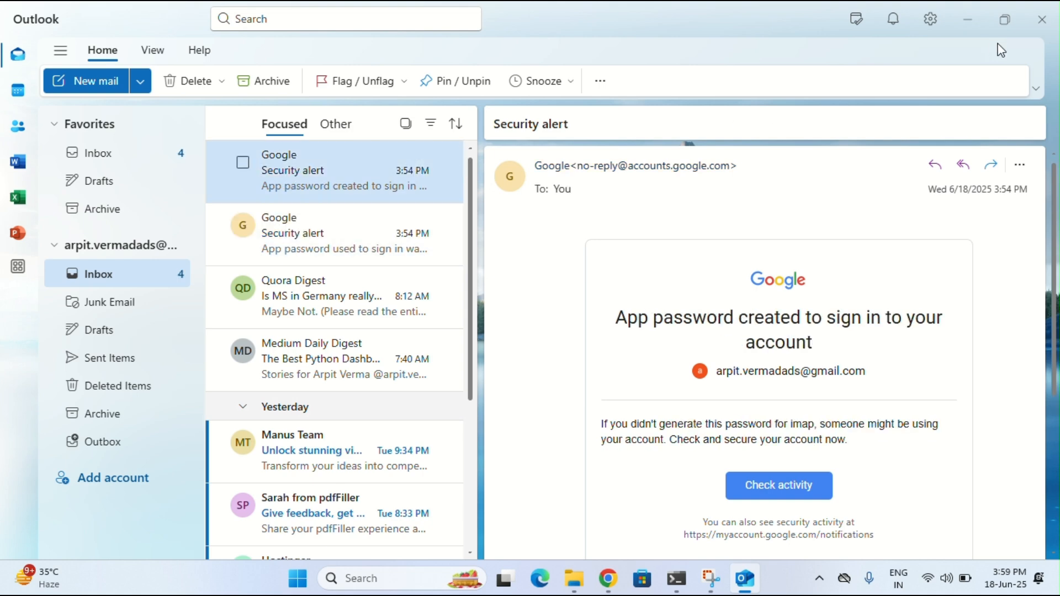
click(1008, 24)
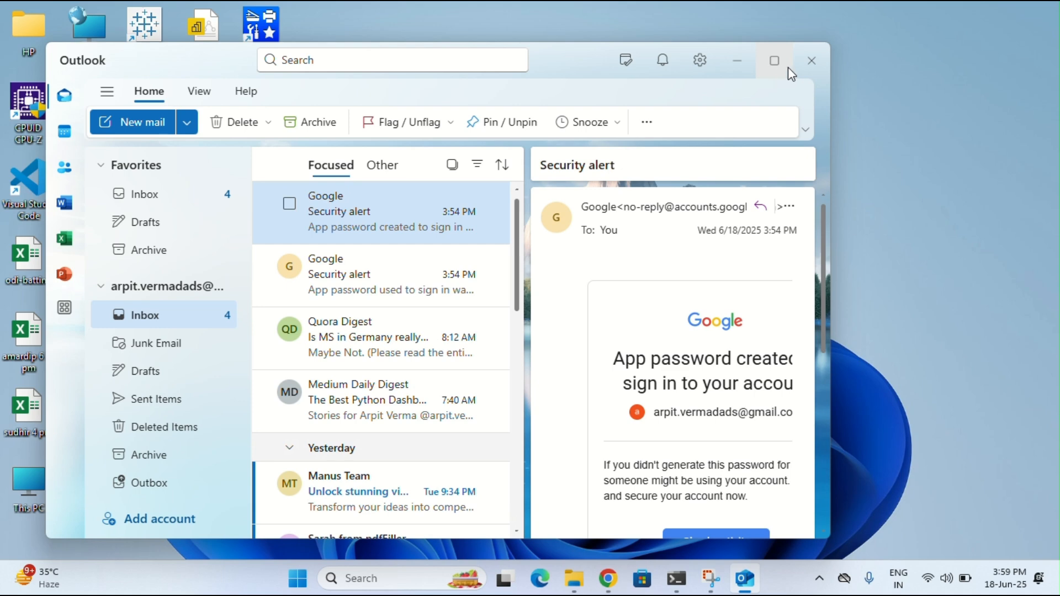
click(812, 61)
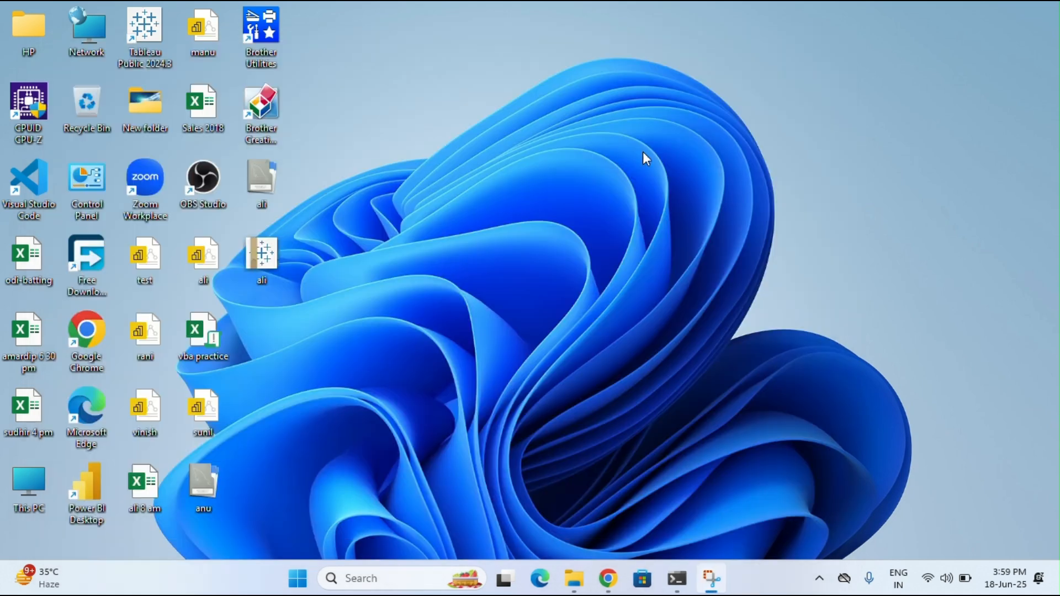
Refresh the desktop, bring the browser back and close the App passwords tab
right_click(437, 136)
click(485, 202)
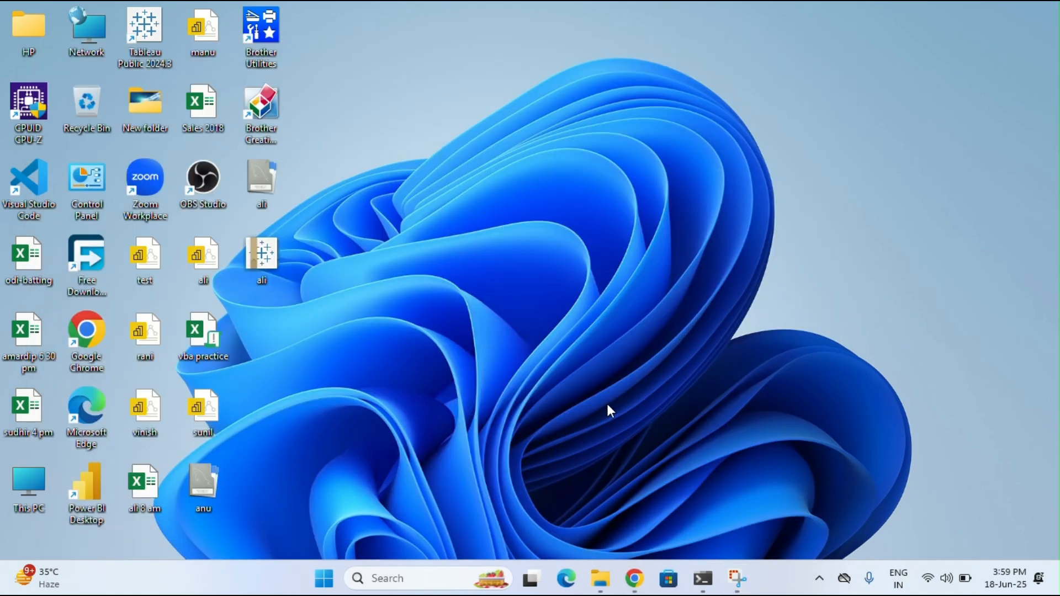
click(634, 578)
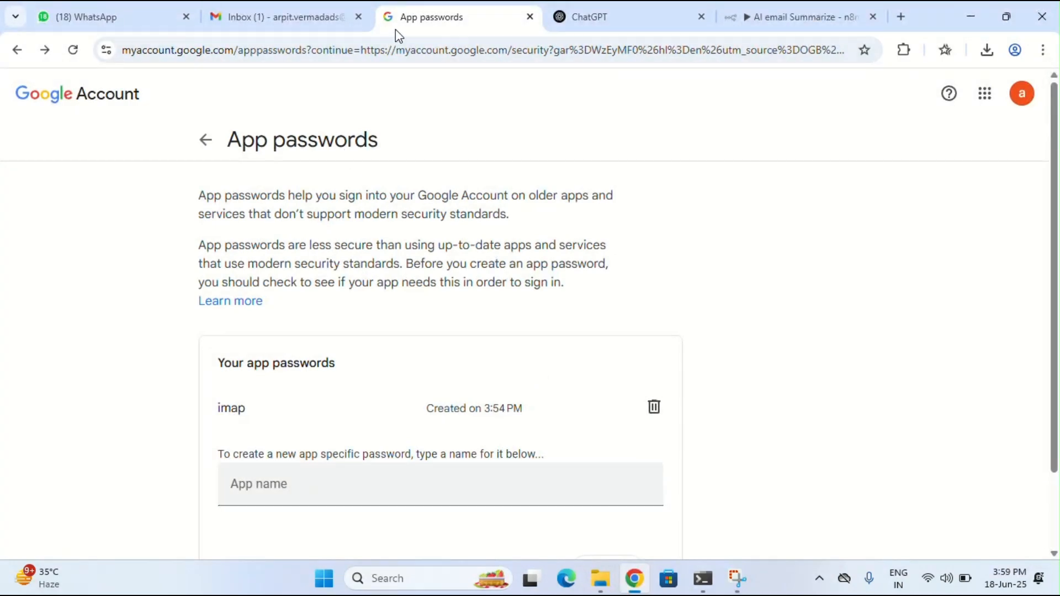
click(369, 17)
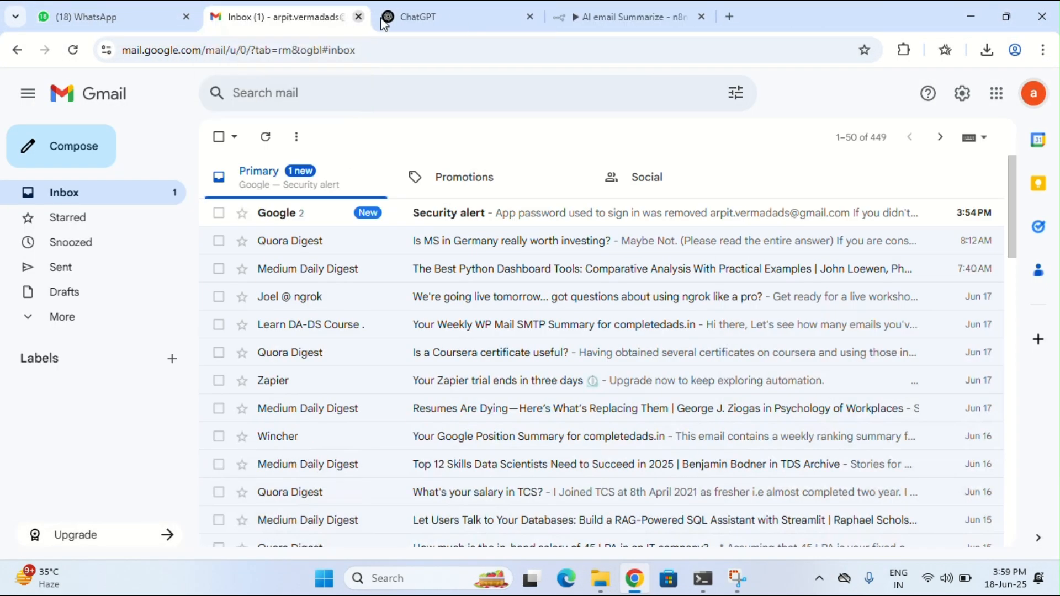
In the n8n IMAP credential, replace the old password with the pasted app password
click(663, 10)
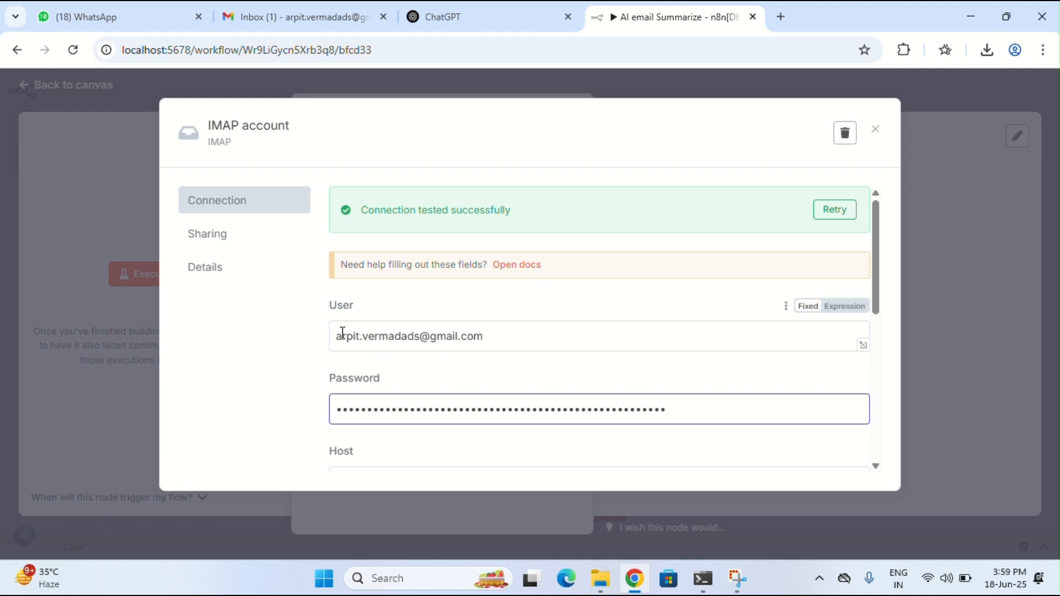
drag(342, 333, 497, 336)
click(497, 336)
scroll(615, 343, down, 1)
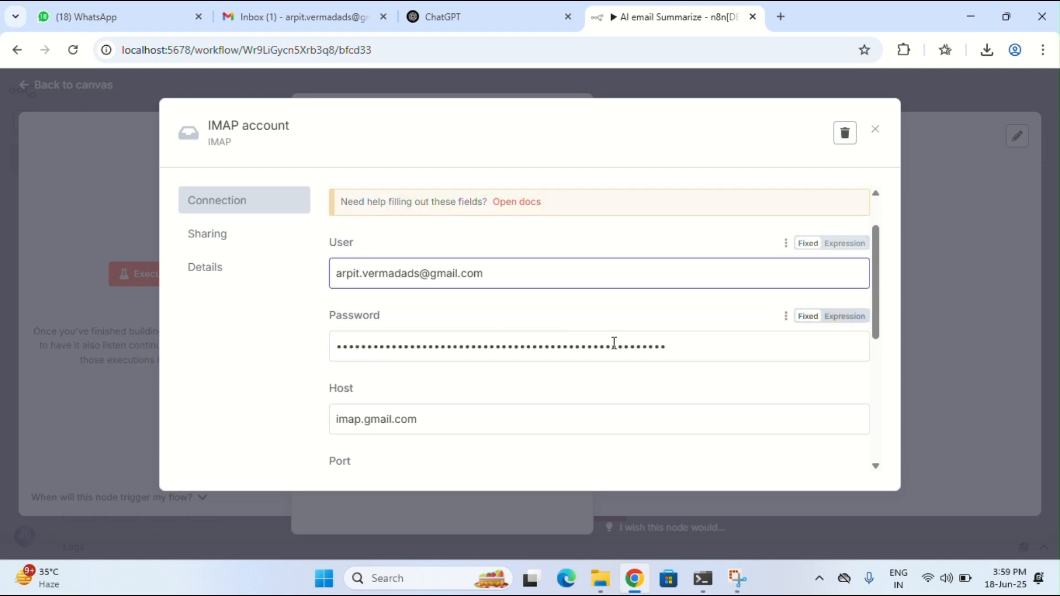
drag(679, 348, 326, 357)
key(BackSpace)
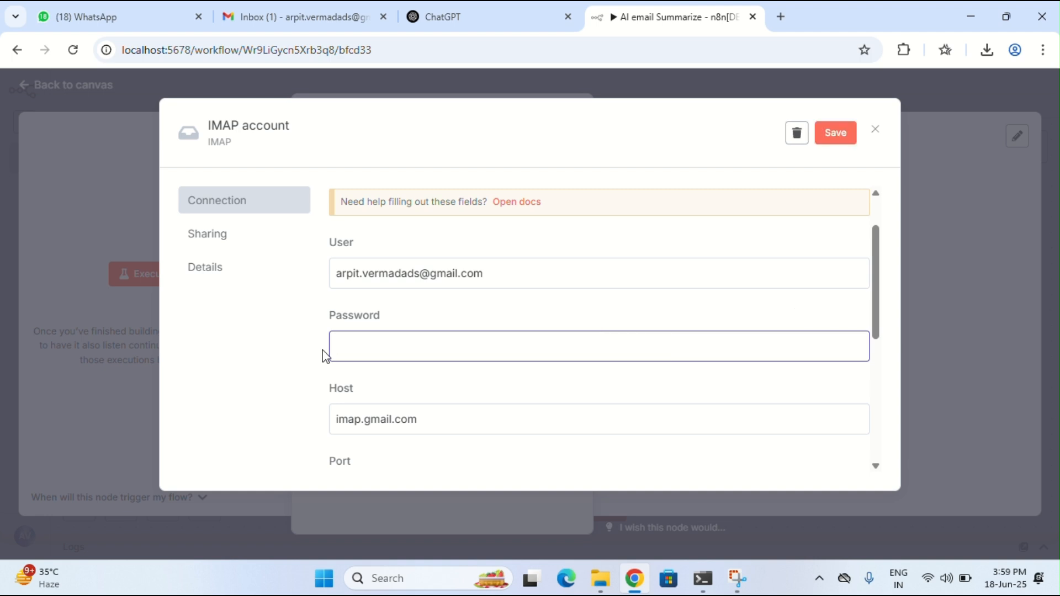
key(ctrl+v)
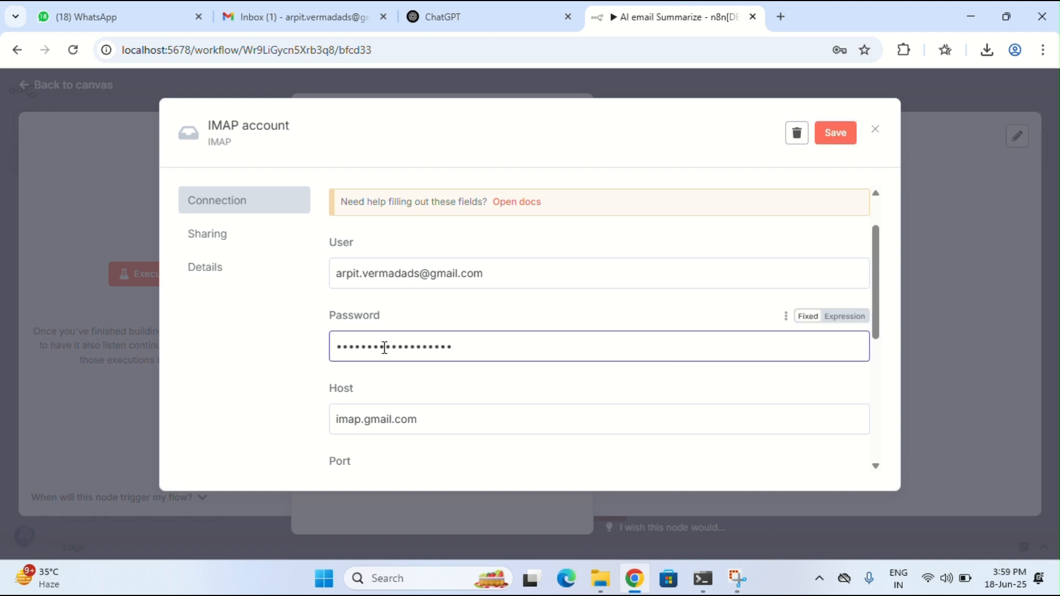
Save and retest the IMAP credential, close it, and switch to the Gmail inbox
scroll(385, 351, down, 1)
scroll(391, 350, down, 1)
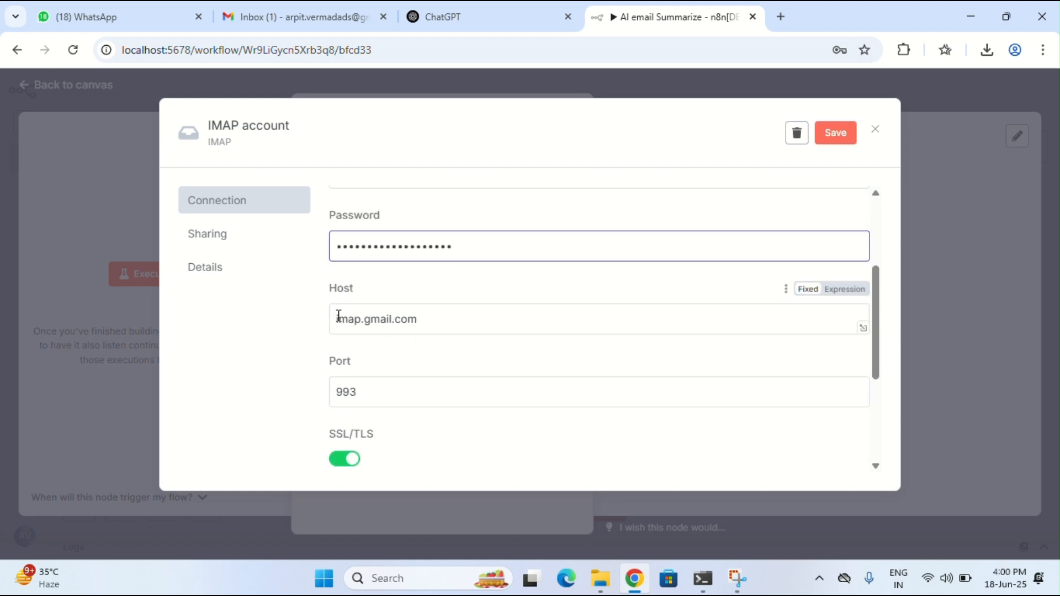
scroll(422, 359, down, 1)
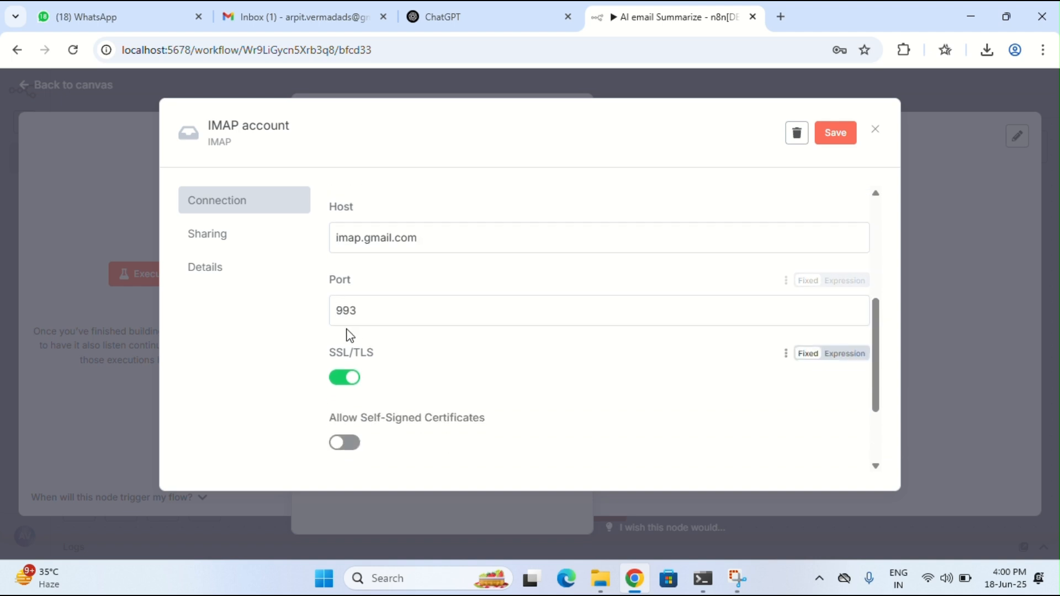
scroll(425, 365, down, 1)
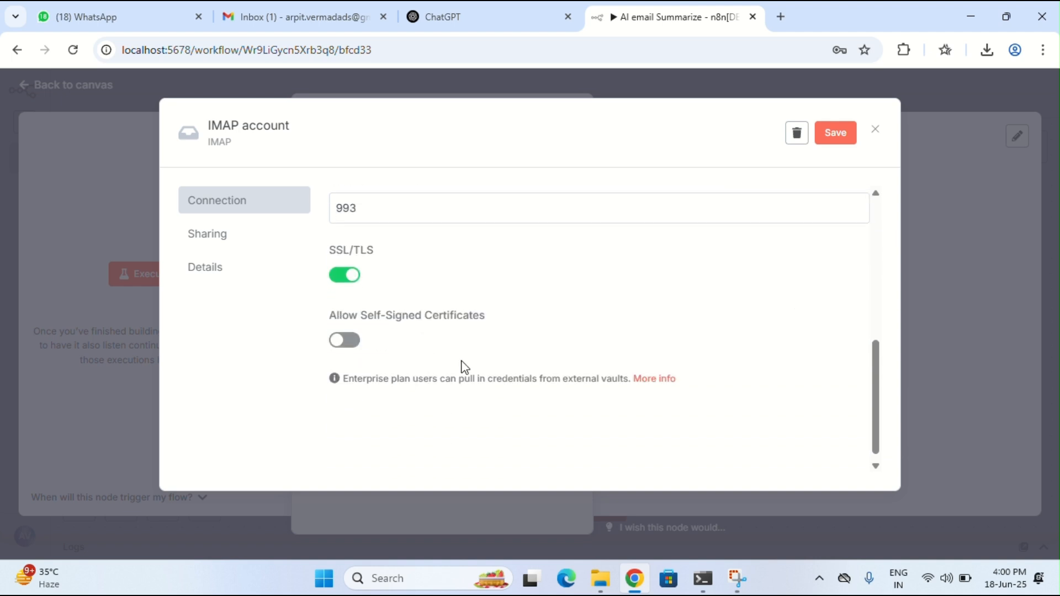
click(836, 134)
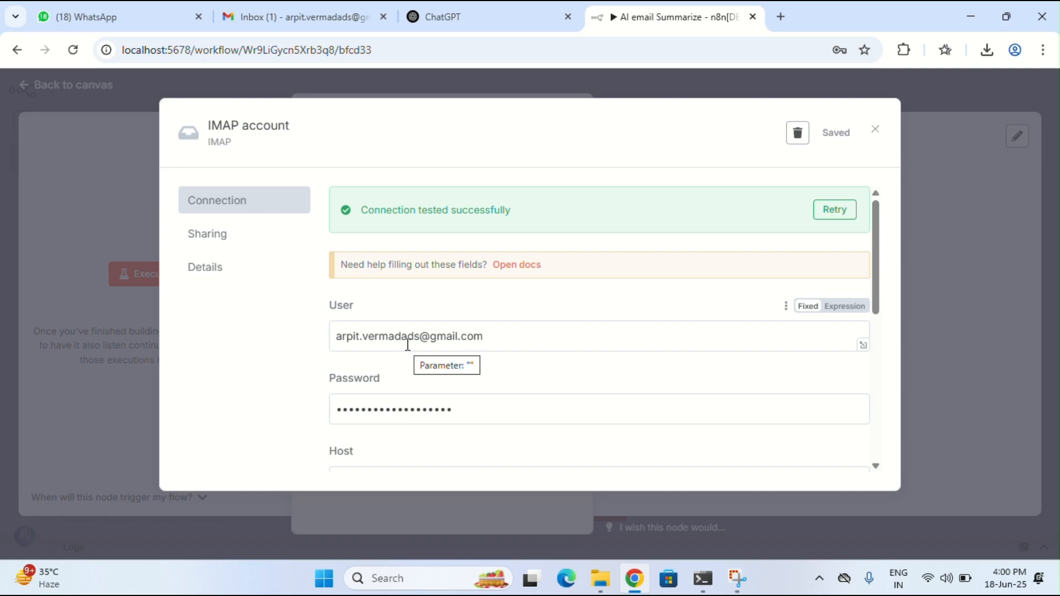
scroll(409, 347, down, 3)
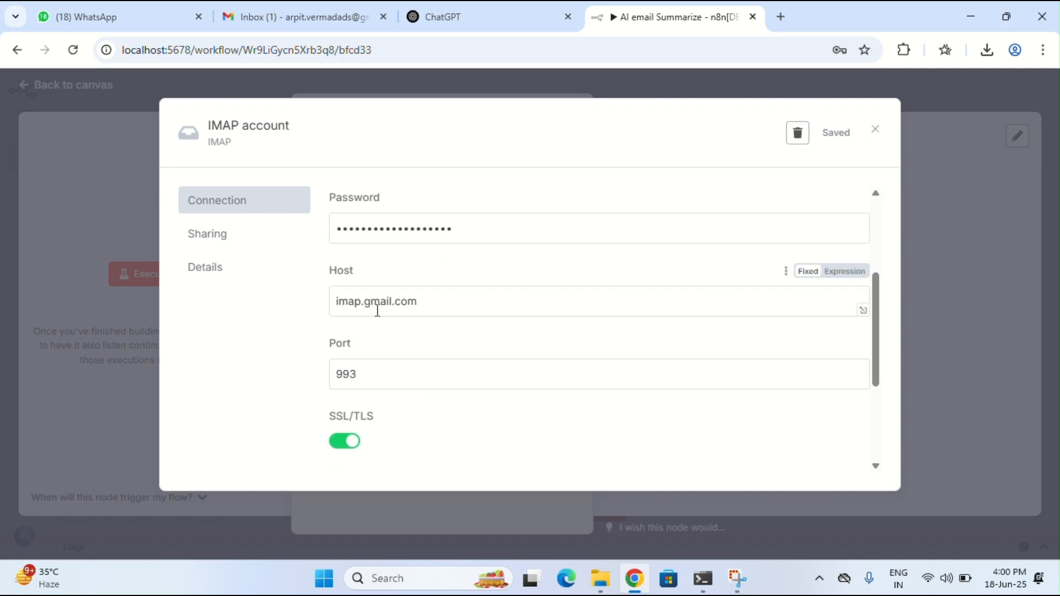
click(877, 136)
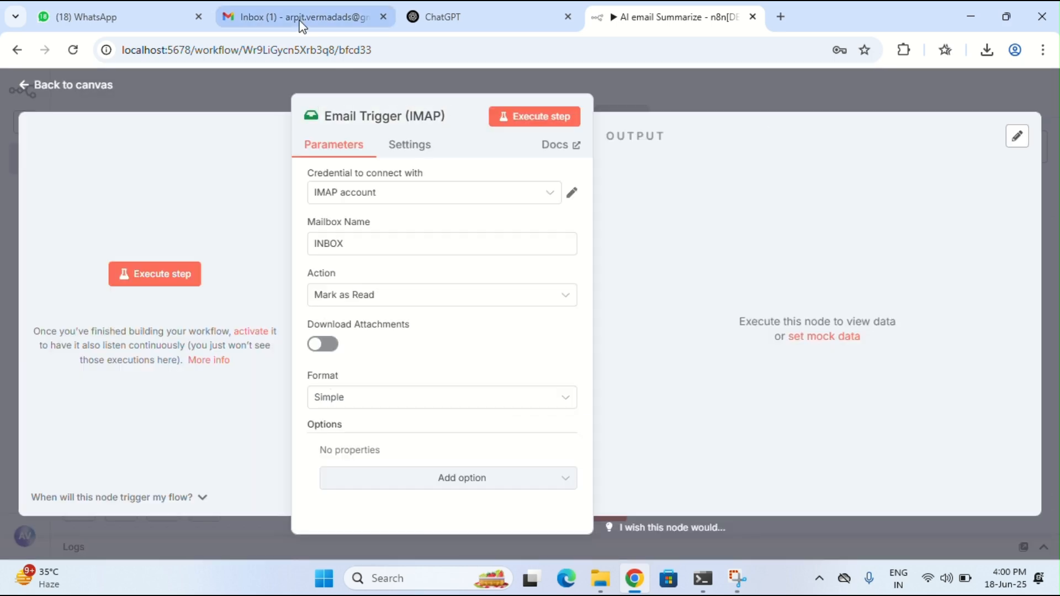
click(300, 17)
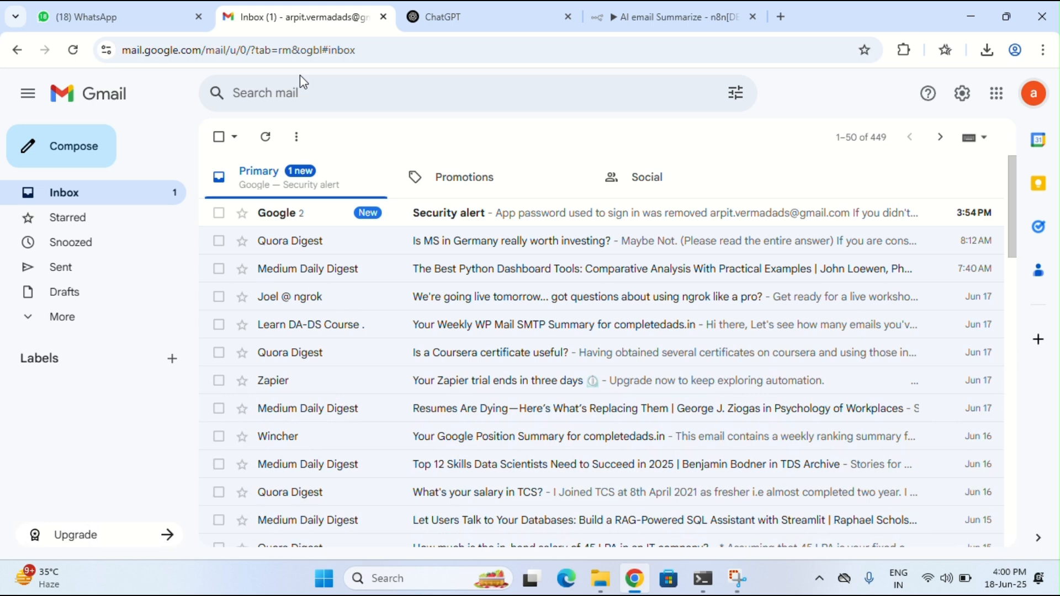
Run the Email Trigger (IMAP) step to fetch inbox emails, checking Gmail while it executes
click(680, 4)
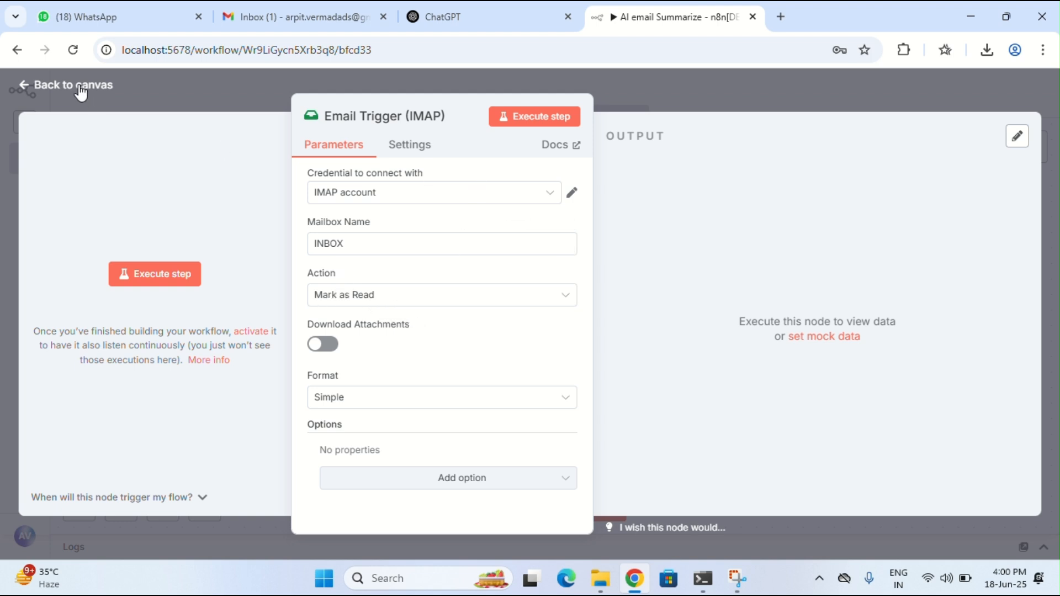
click(517, 117)
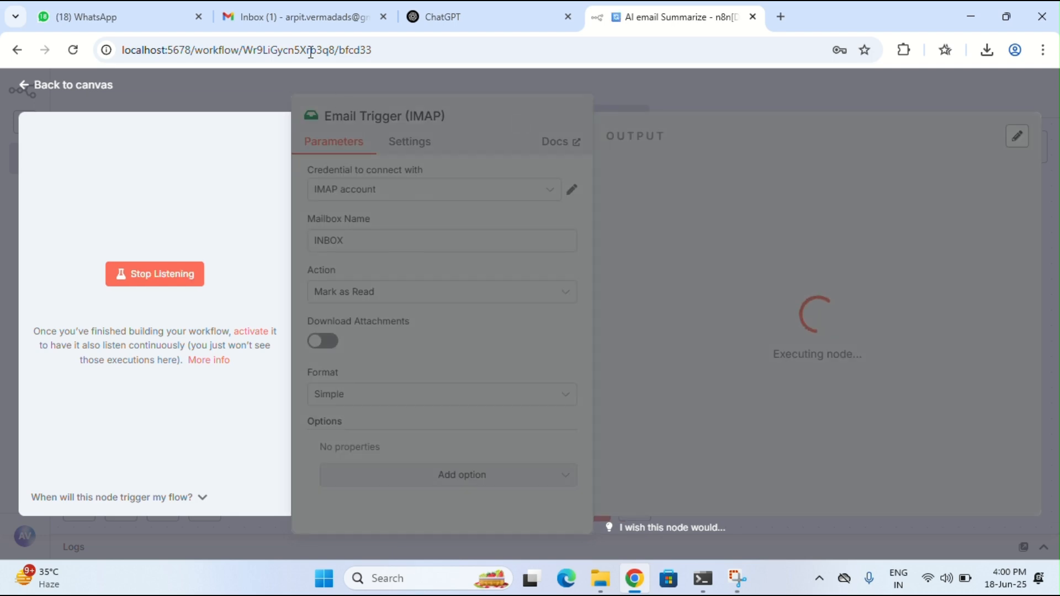
click(290, 7)
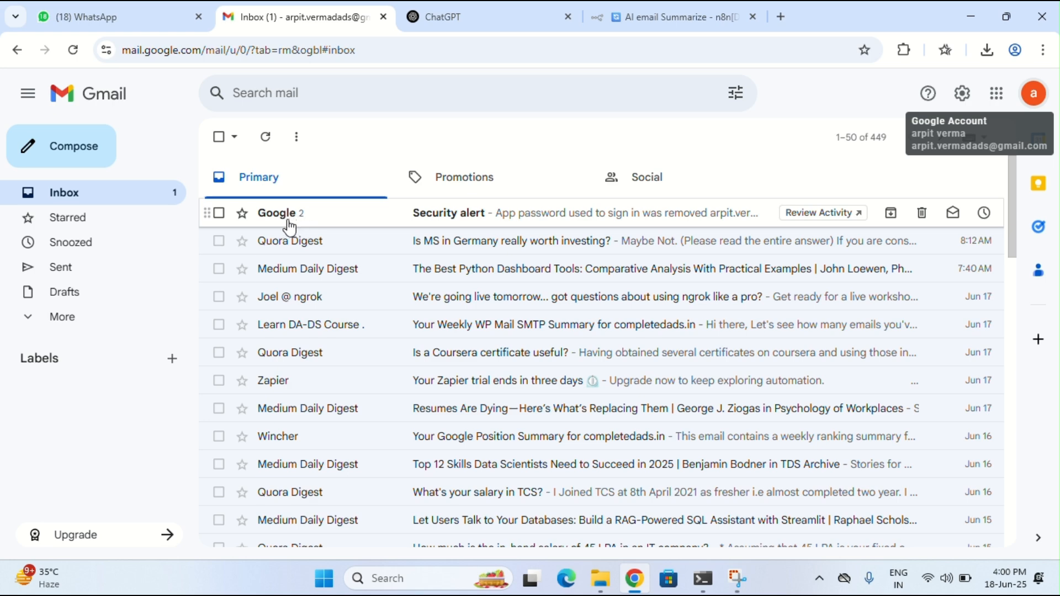
click(691, 17)
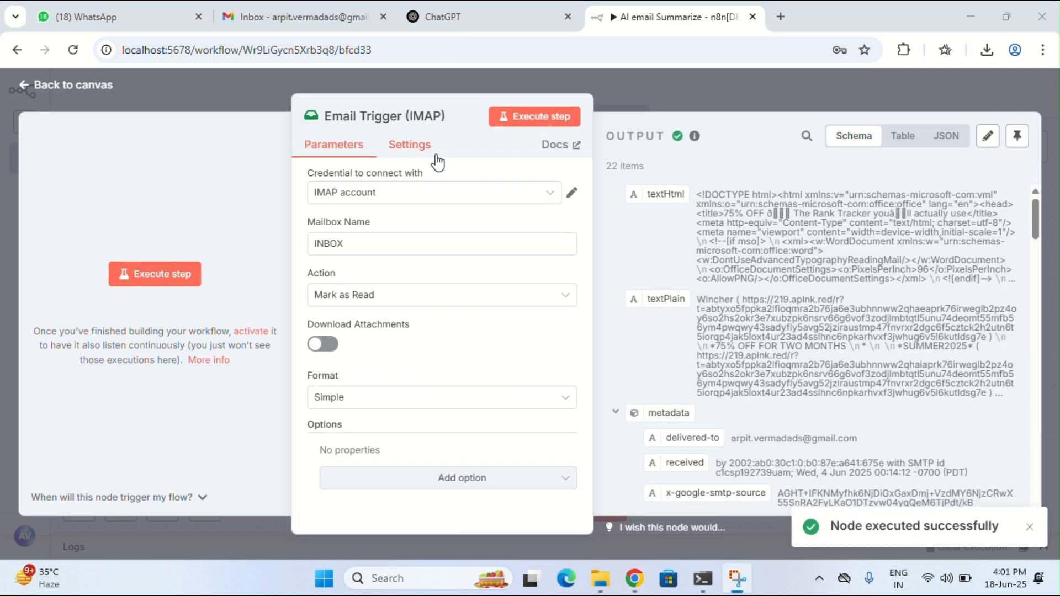
click(294, 15)
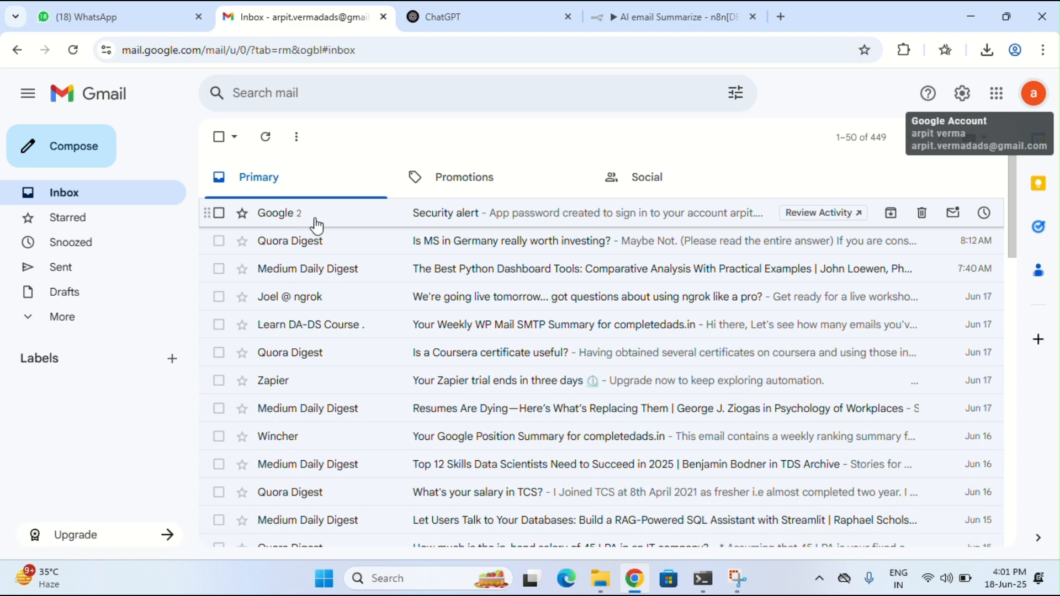
click(668, 17)
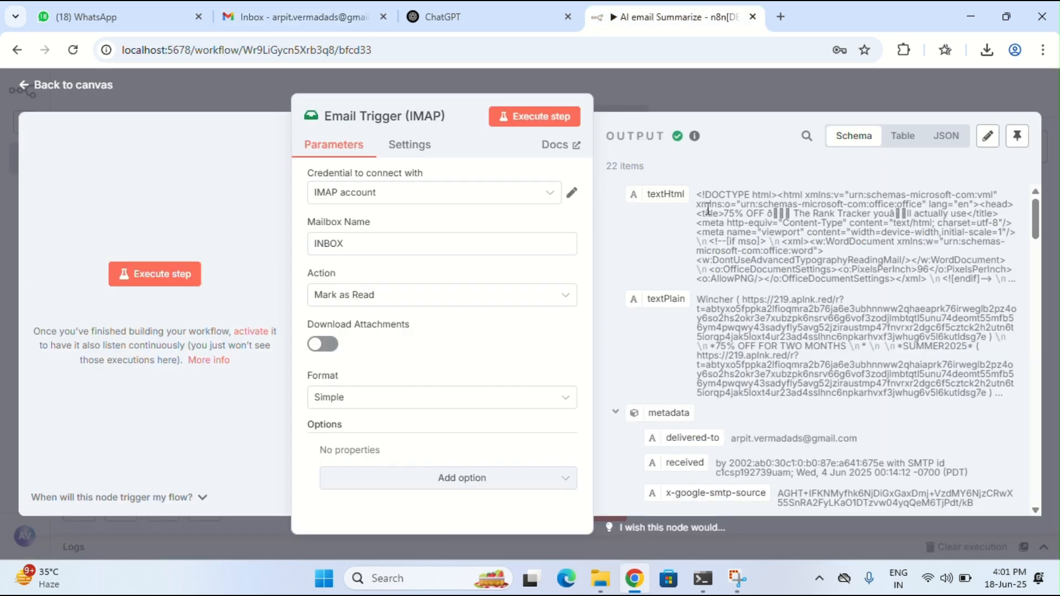
Inspect the 22 fetched emails as a table and as JSON, then go back to Gmail
scroll(680, 300, down, 3)
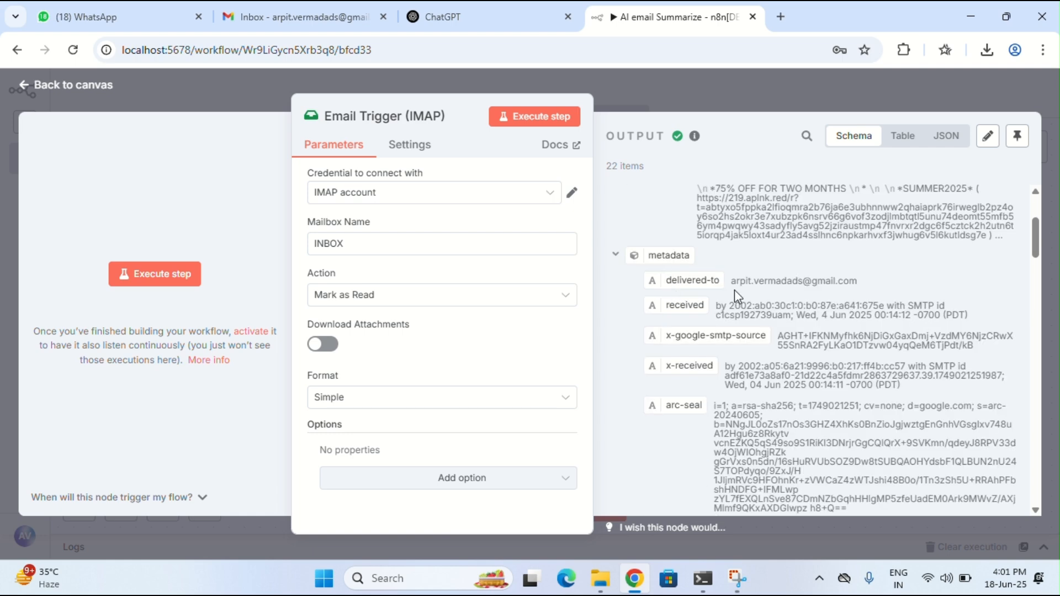
scroll(790, 398, down, 3)
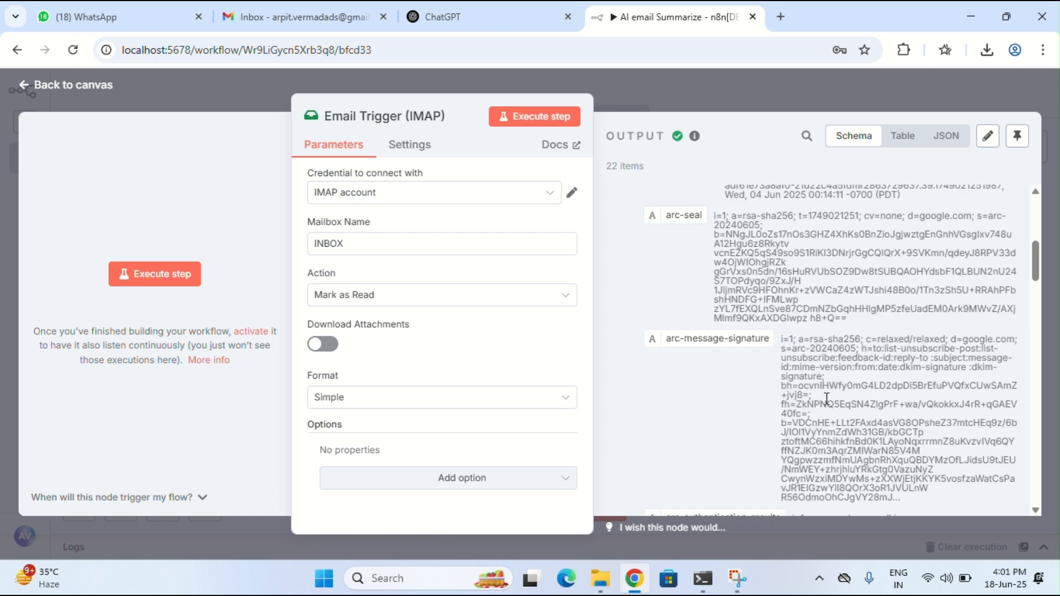
scroll(795, 391, down, 10)
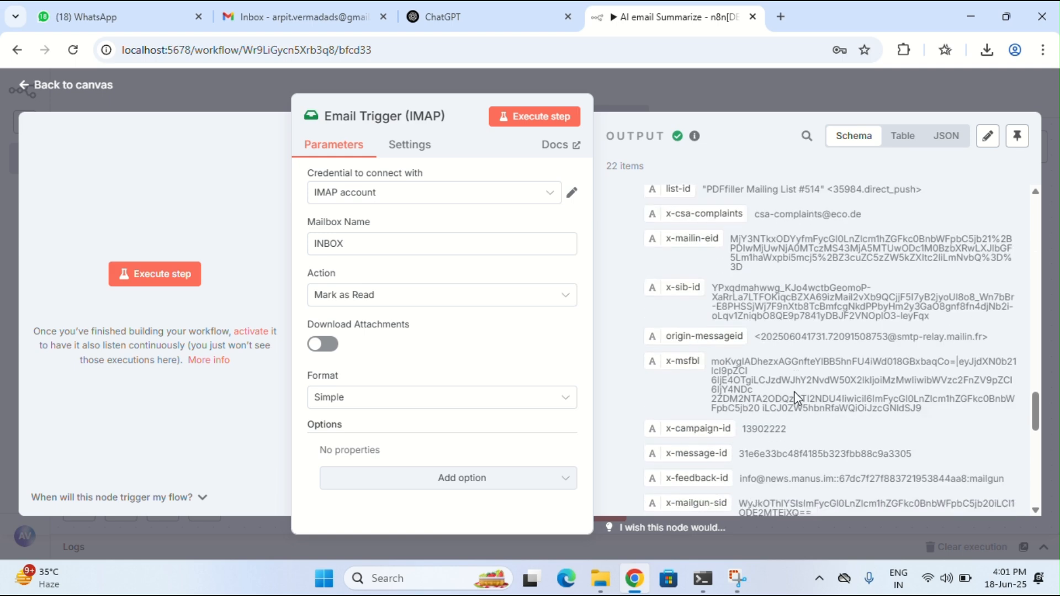
click(914, 149)
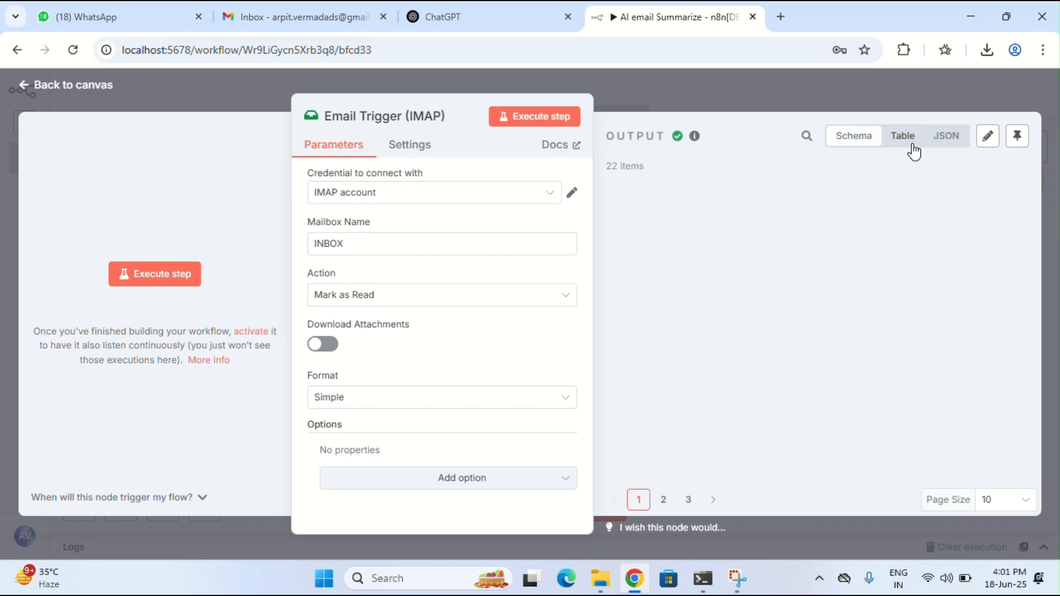
click(945, 138)
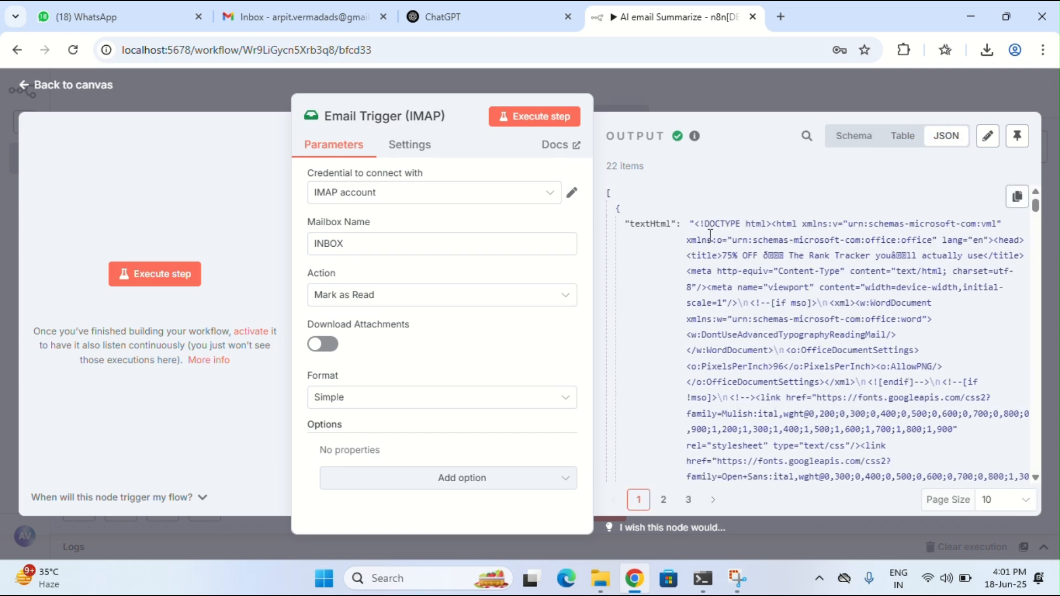
scroll(713, 341, down, 5)
scroll(713, 341, down, 10)
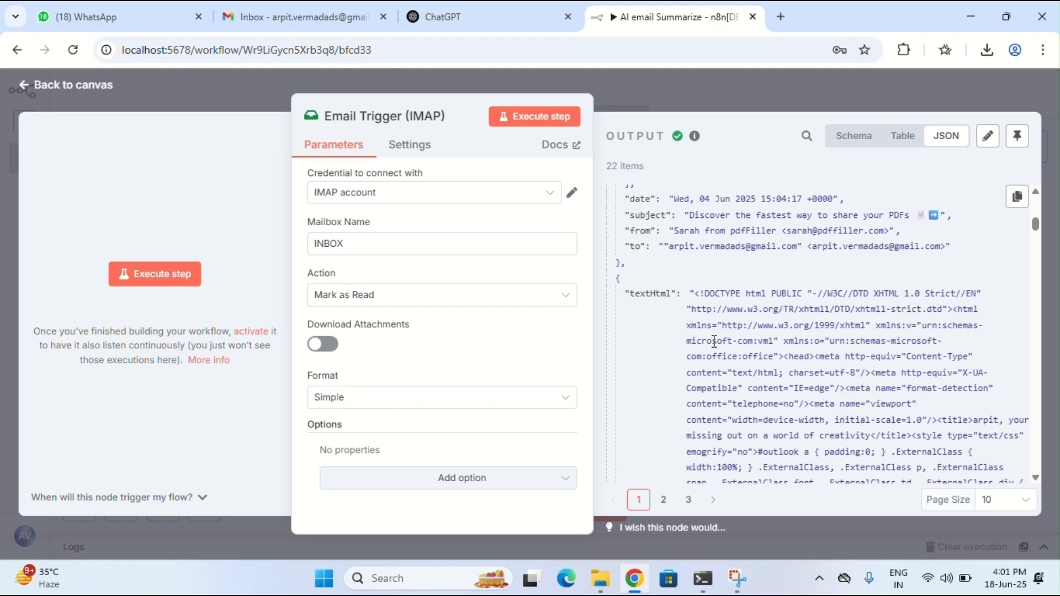
scroll(716, 347, down, 5)
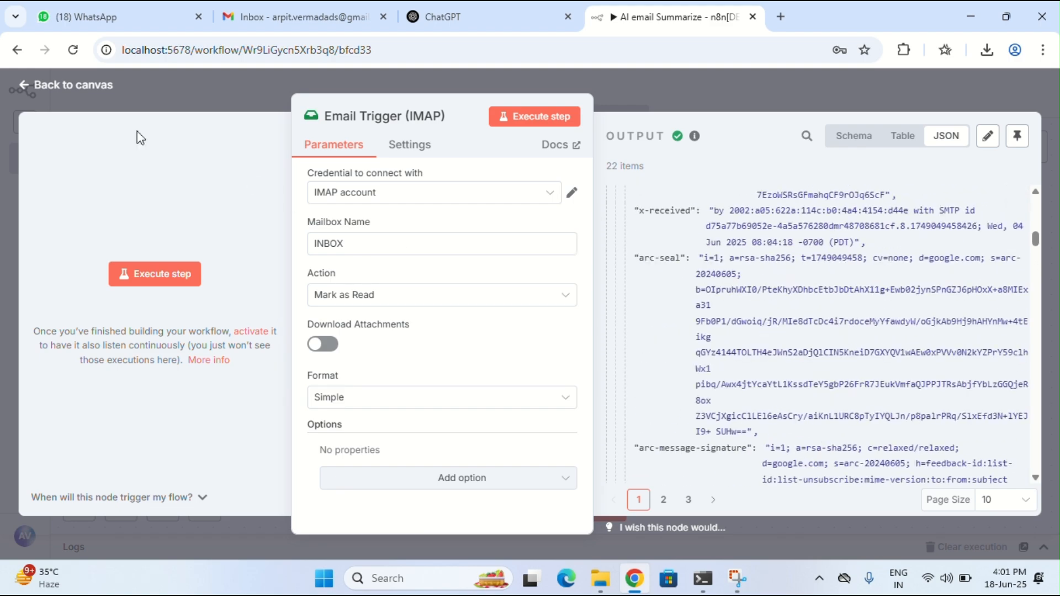
click(54, 88)
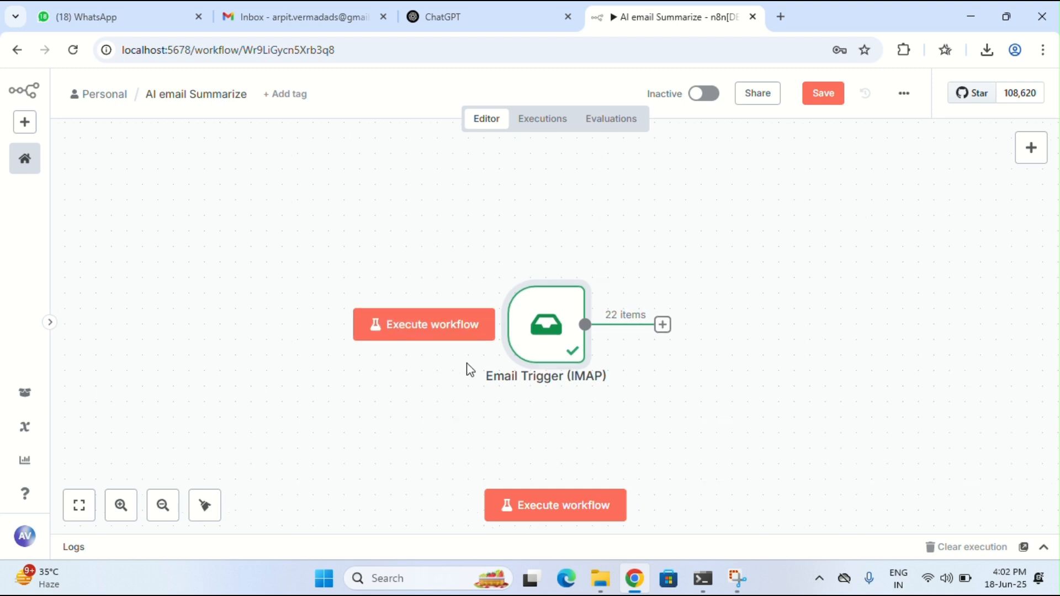
scroll(469, 370, right, 5)
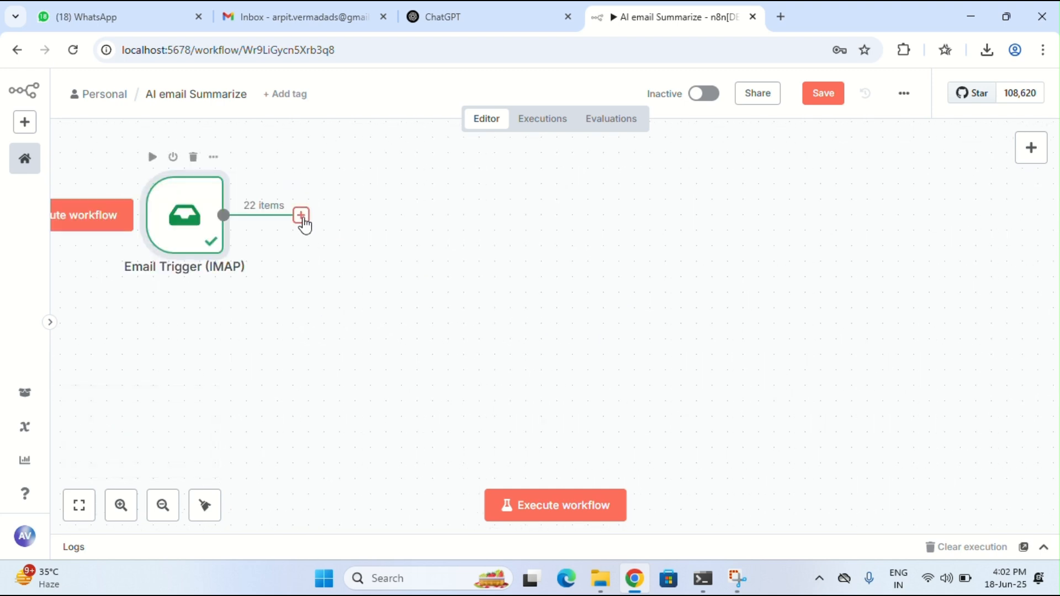
click(298, 17)
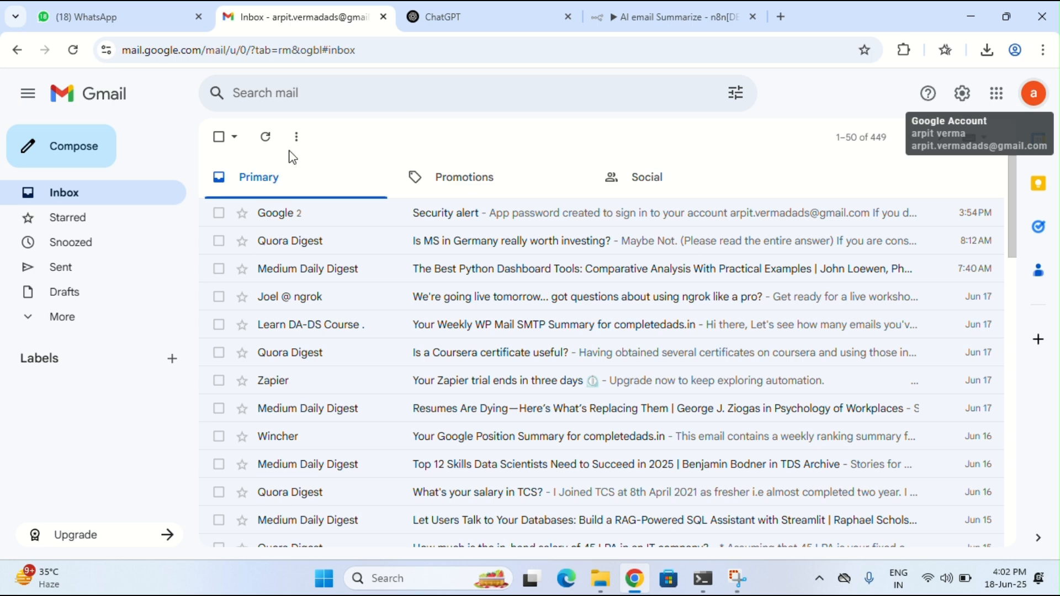
Compose a new email to your own address with the subject 'invoice'
click(102, 143)
text(a)
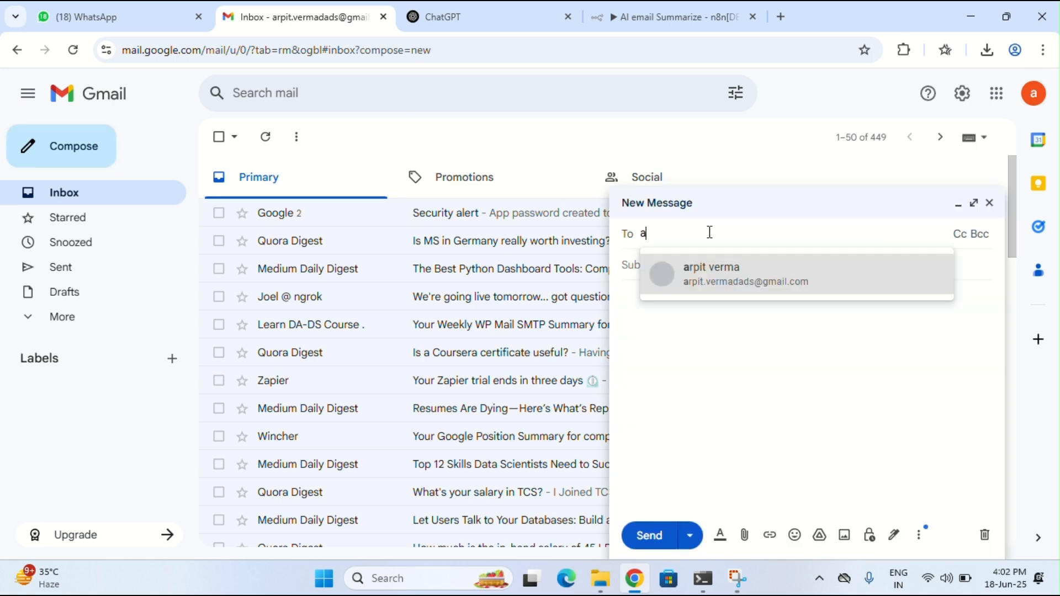
text(rpi)
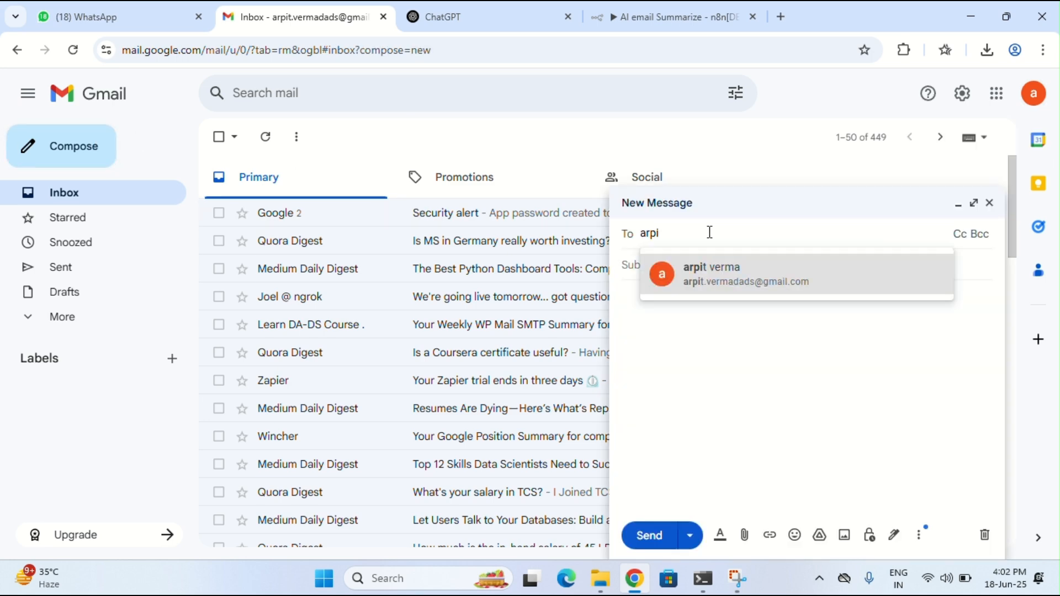
click(680, 271)
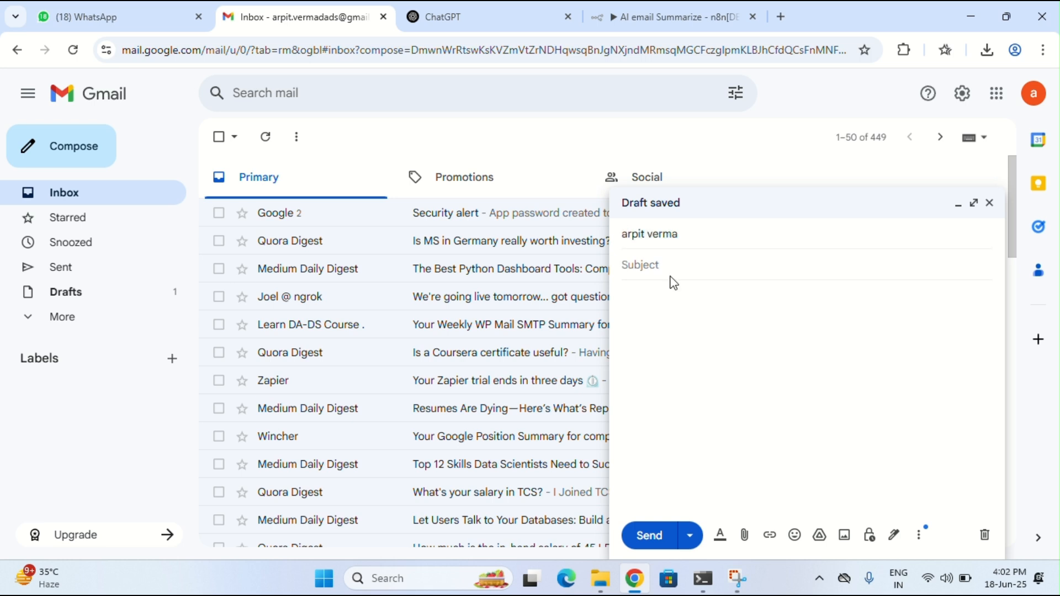
text(invoice)
Open ChatGPT (chatgpt.com) in a new browser tab
click(781, 16)
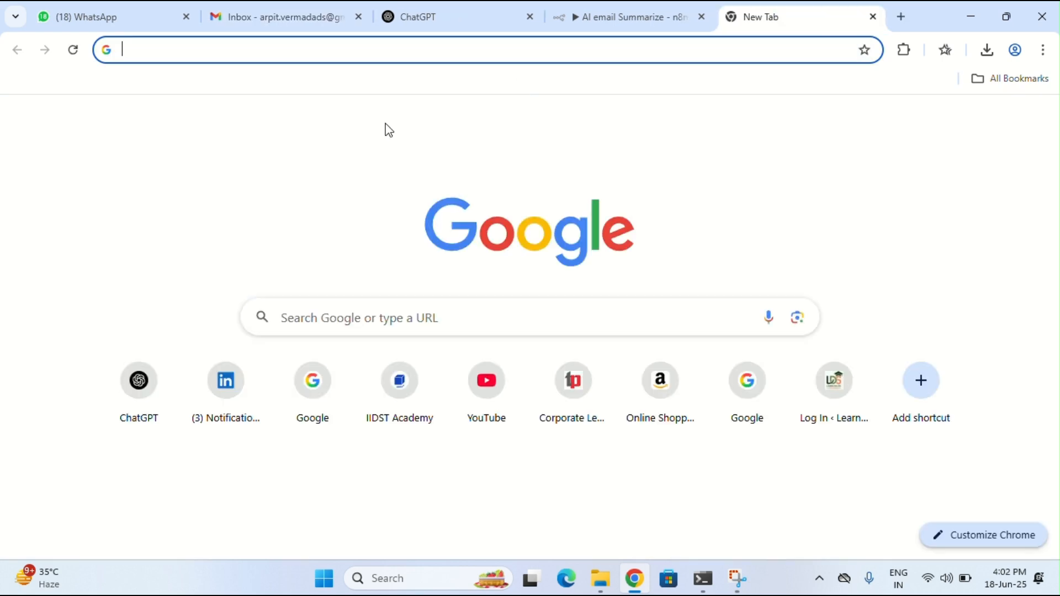
text(chatgpt.com)
key(Return)
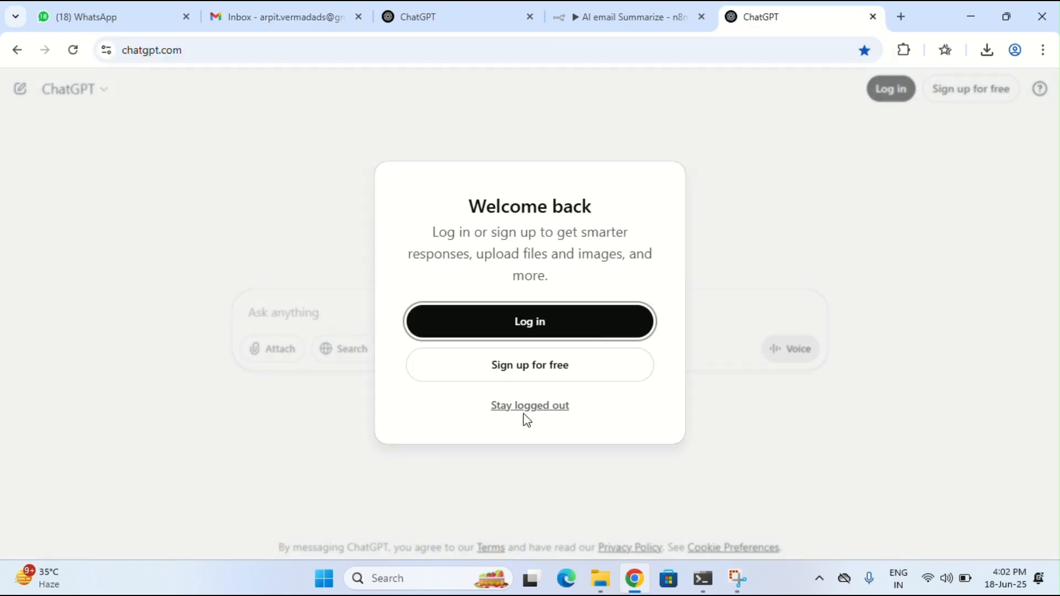
Stay logged out and ask ChatGPT for an 'invoice email template'
click(523, 412)
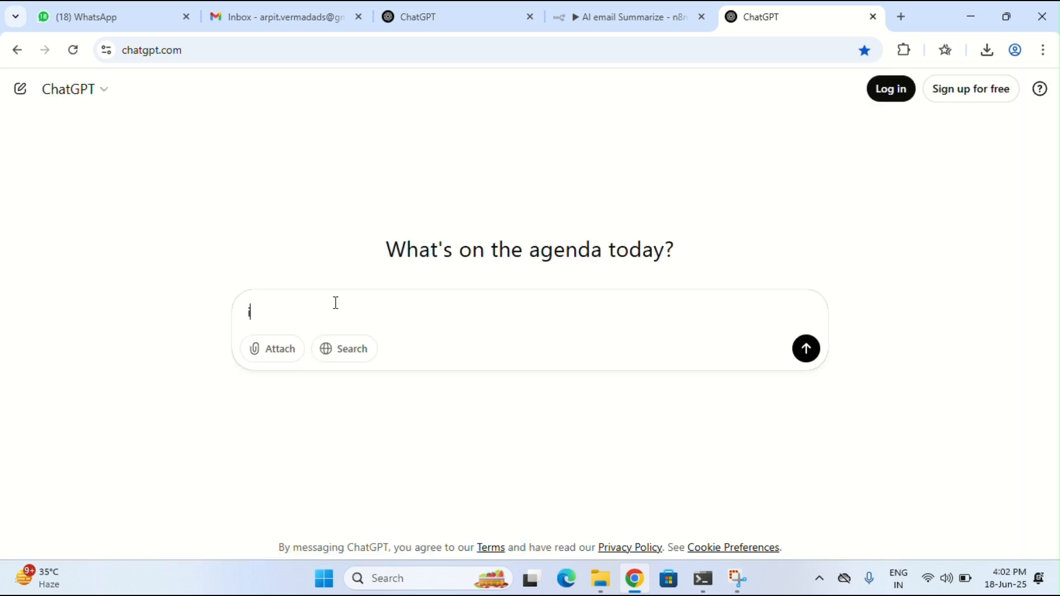
text(invoice email te,plate)
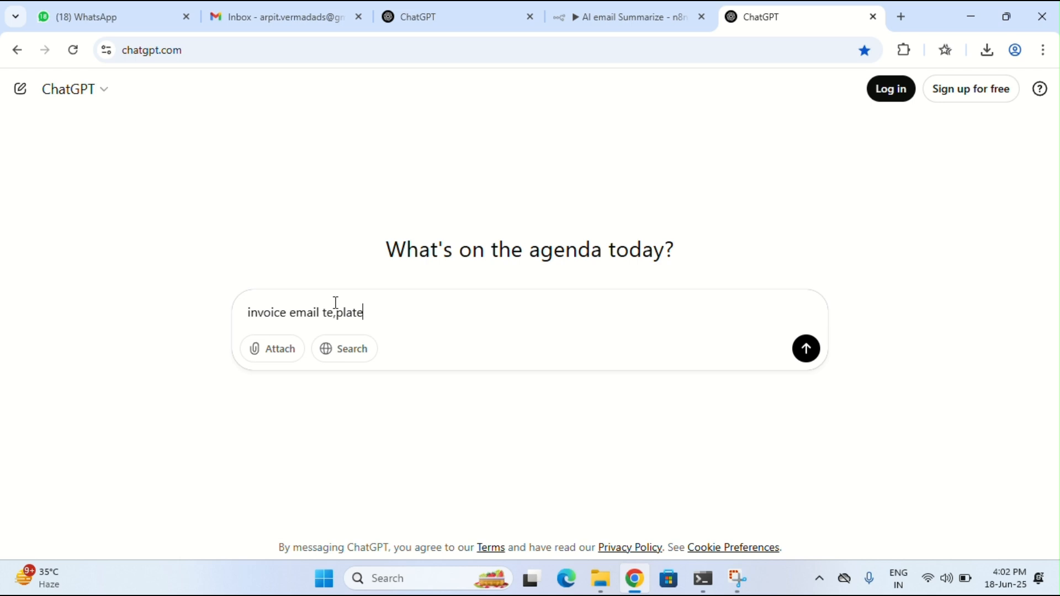
key(Return)
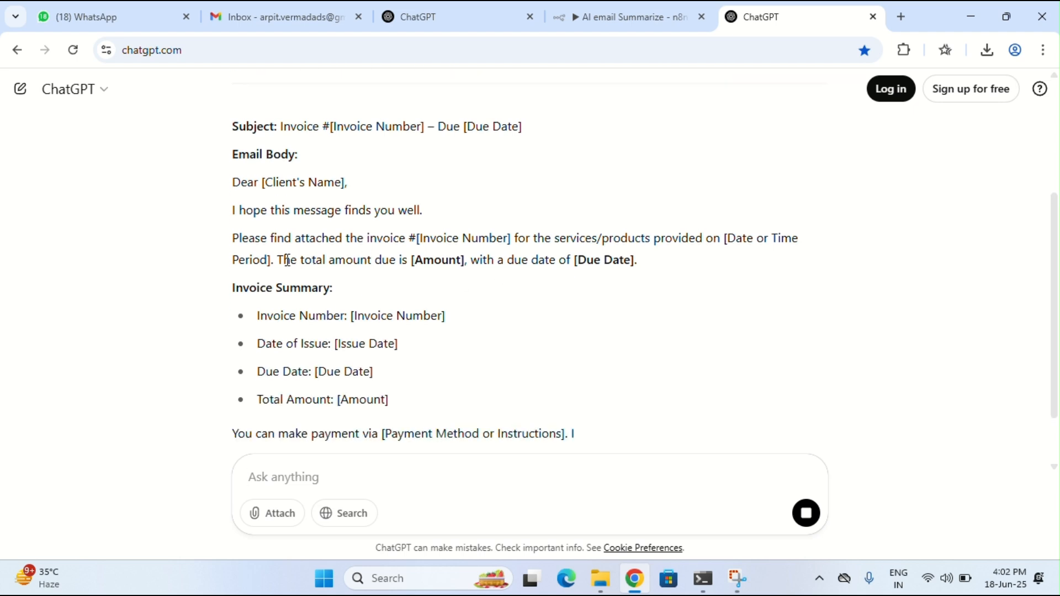
Select the template body from Dear through Total Amount and go back to the Gmail draft
triple_click(235, 187)
click(232, 185)
drag(253, 210, 395, 407)
key(ctrl+c)
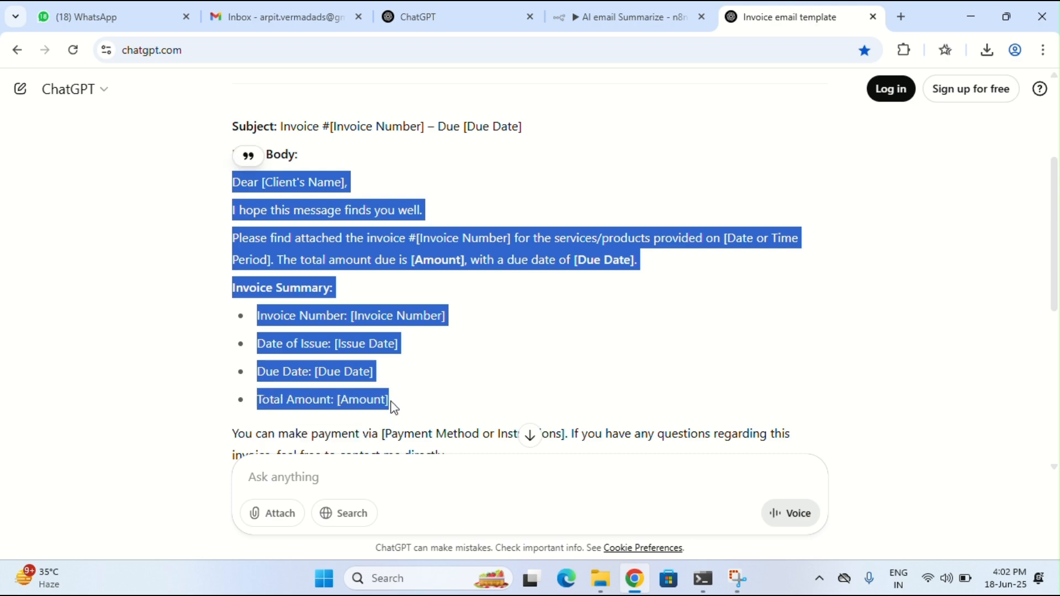
click(279, 17)
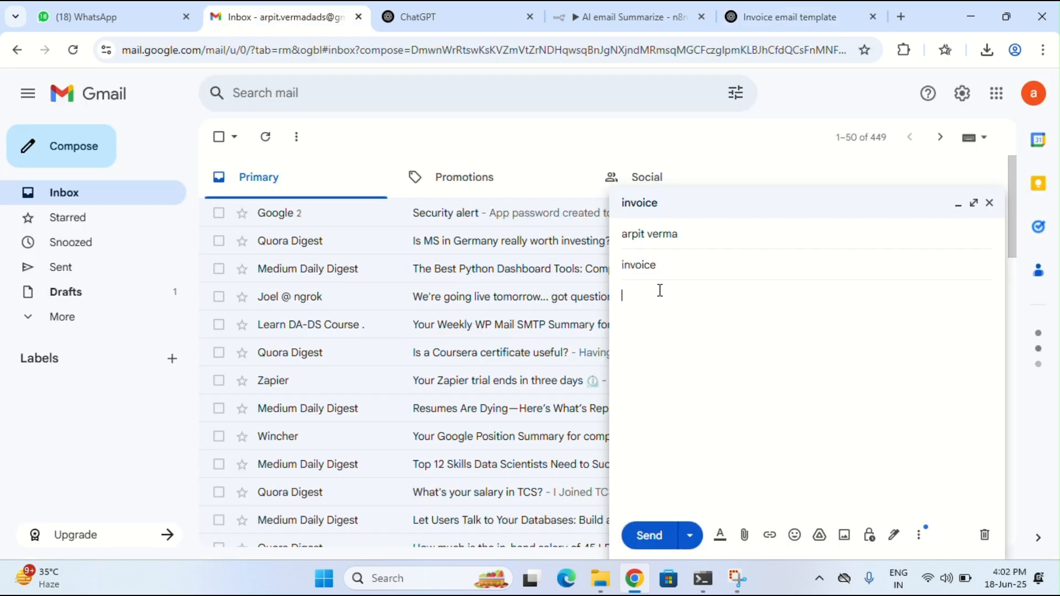
Paste the template and fill the paragraph's client name, amount 5000 and due date 10-08-2025
key(ctrl+v)
click(730, 279)
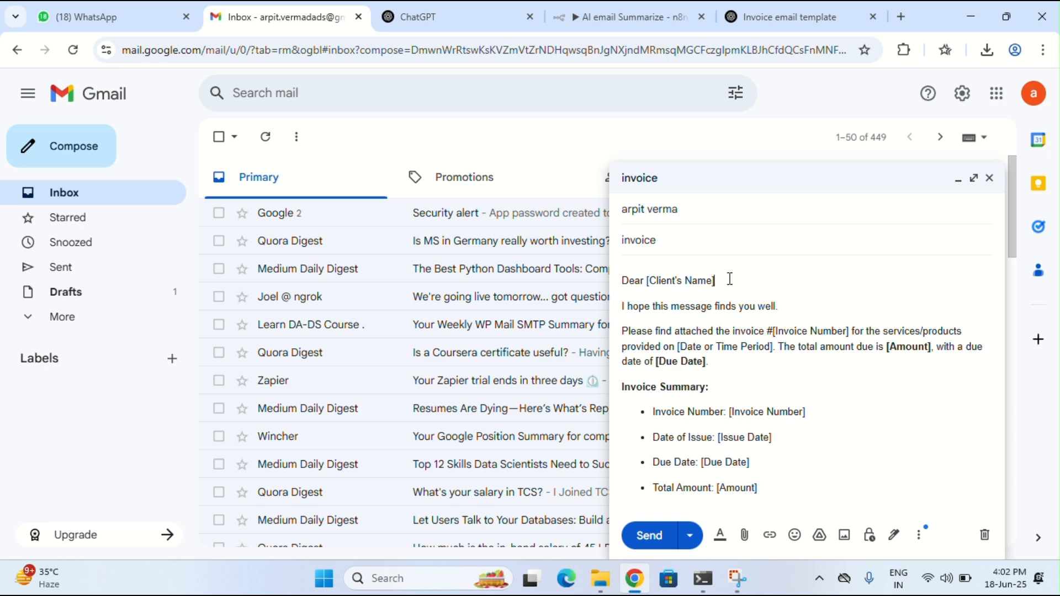
key(BackSpace)
key(BackSpace)
key(BackSpace)
key(BackSpace)
key(BackSpace)
key(BackSpace)
key(BackSpace)
key(BackSpace)
key(BackSpace)
key(BackSpace)
key(BackSpace)
key(BackSpace)
key(BackSpace)
key(BackSpace)
key(BackSpace)
text(kajal)
key(BackSpace)
key(BackSpace)
key(BackSpace)
click(932, 347)
key(BackSpace)
key(BackSpace)
key(BackSpace)
key(BackSpace)
key(BackSpace)
key(BackSpace)
key(BackSpace)
key(BackSpace)
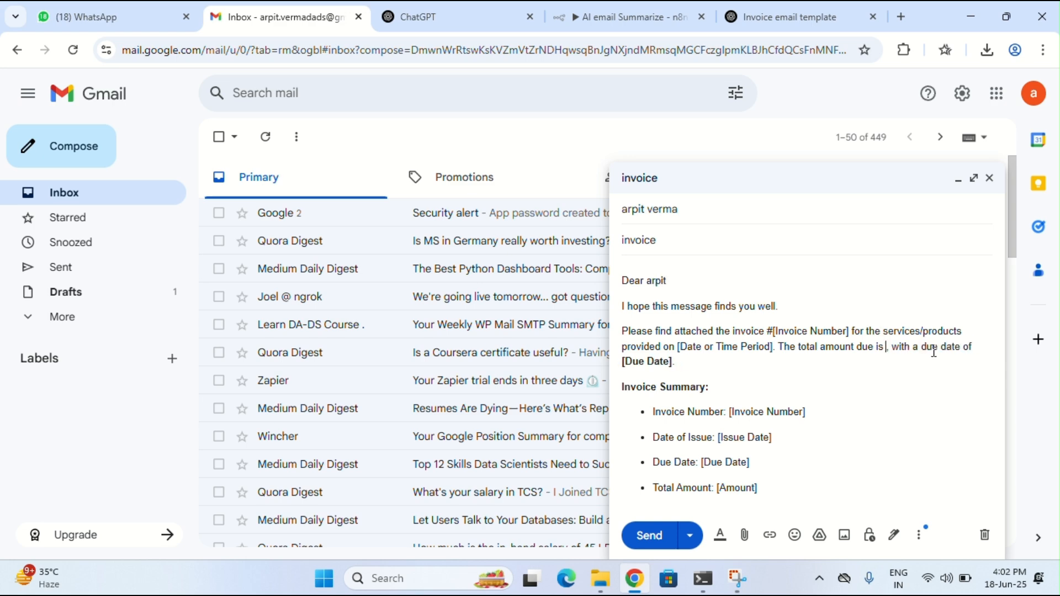
text(5000)
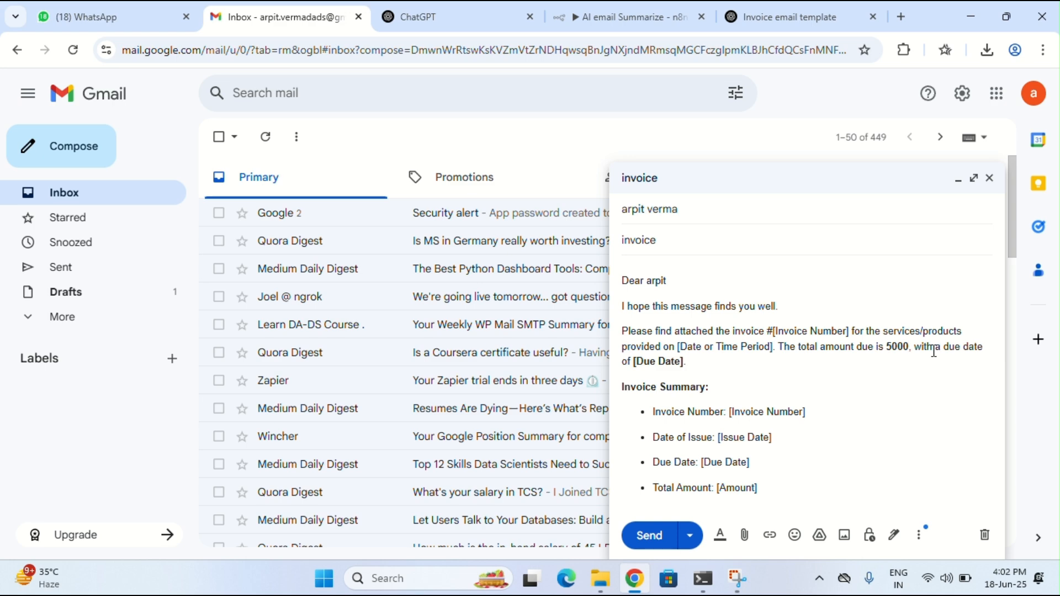
click(691, 365)
key(BackSpace)
key(BackSpace)
key(BackSpace)
key(BackSpace)
key(BackSpace)
key(BackSpace)
key(BackSpace)
key(BackSpace)
key(BackSpace)
key(BackSpace)
text(10-802025)
Fill the bullets with invoice number 12345, issue date 18-06-2025, due date 10-08-2025, total 5000, then send
key(BackSpace)
key(BackSpace)
key(BackSpace)
text(-2025)
click(825, 420)
key(BackSpace)
key(BackSpace)
key(BackSpace)
key(BackSpace)
key(BackSpace)
key(BackSpace)
key(BackSpace)
key(BackSpace)
key(BackSpace)
key(BackSpace)
key(BackSpace)
key(BackSpace)
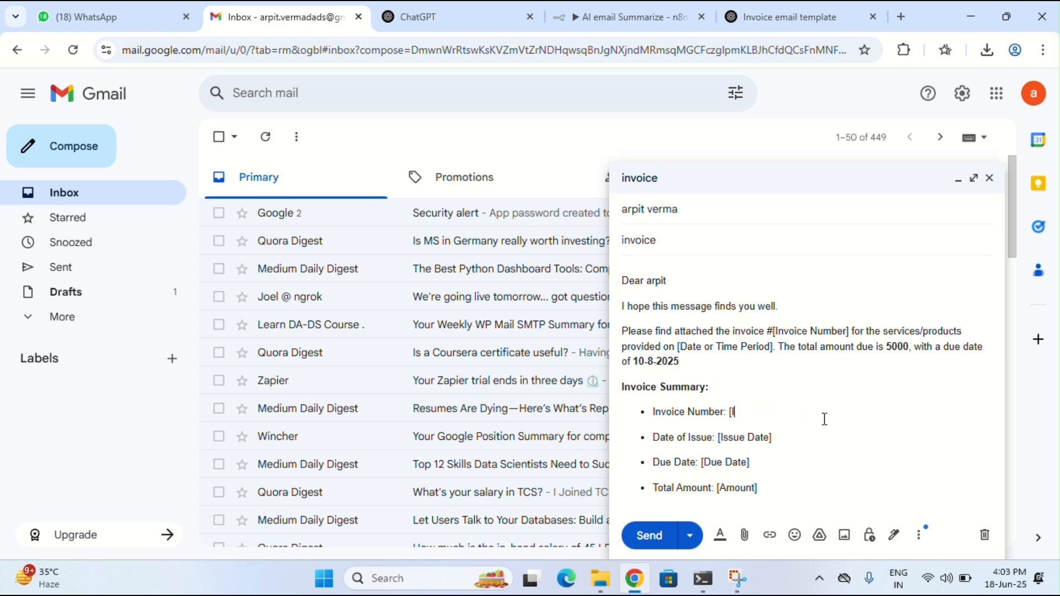
text(12345)
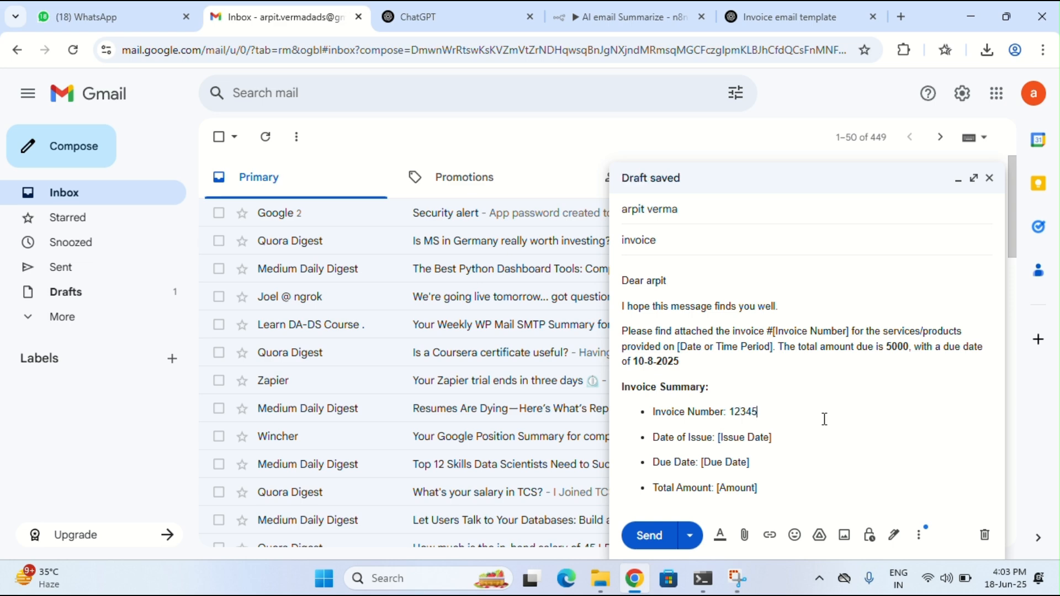
drag(788, 443, 720, 438)
key(BackSpace)
text(18-06-202)
click(758, 459)
key(BackSpace)
key(BackSpace)
key(BackSpace)
key(BackSpace)
key(BackSpace)
key(BackSpace)
key(BackSpace)
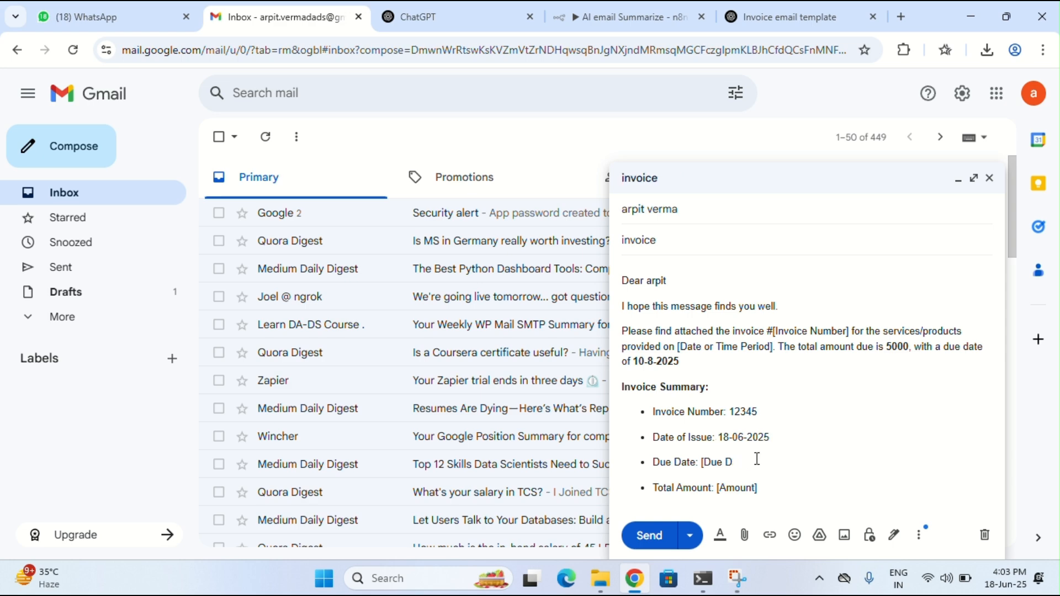
text(10000)
key(BackSpace)
key(BackSpace)
key(BackSpace)
key(BackSpace)
text(10-08-2025)
click(773, 487)
key(BackSpace)
key(BackSpace)
key(BackSpace)
key(BackSpace)
key(BackSpace)
key(BackSpace)
key(BackSpace)
key(BackSpace)
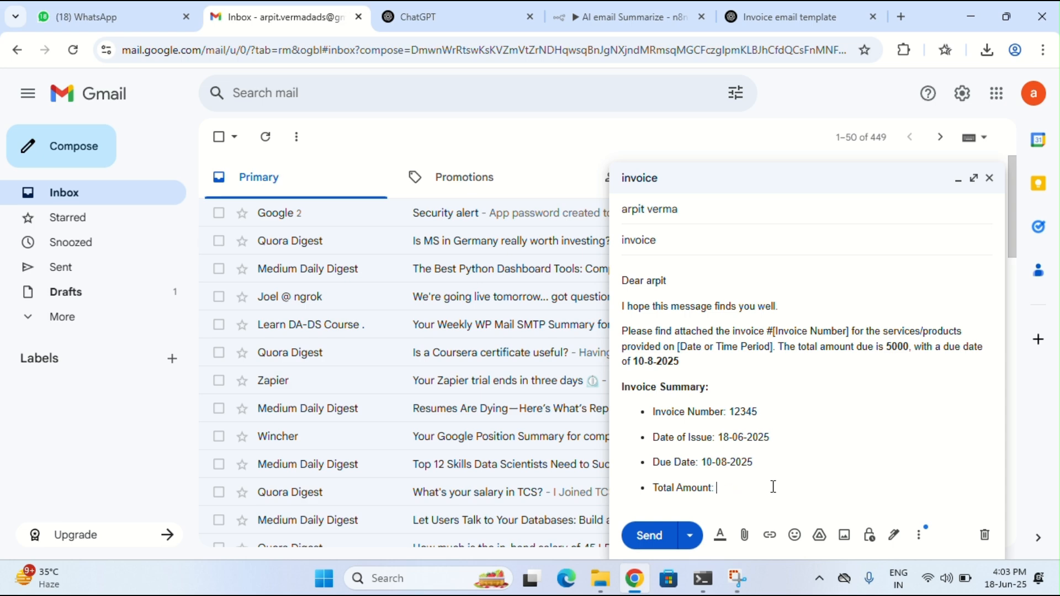
text(5000)
click(652, 535)
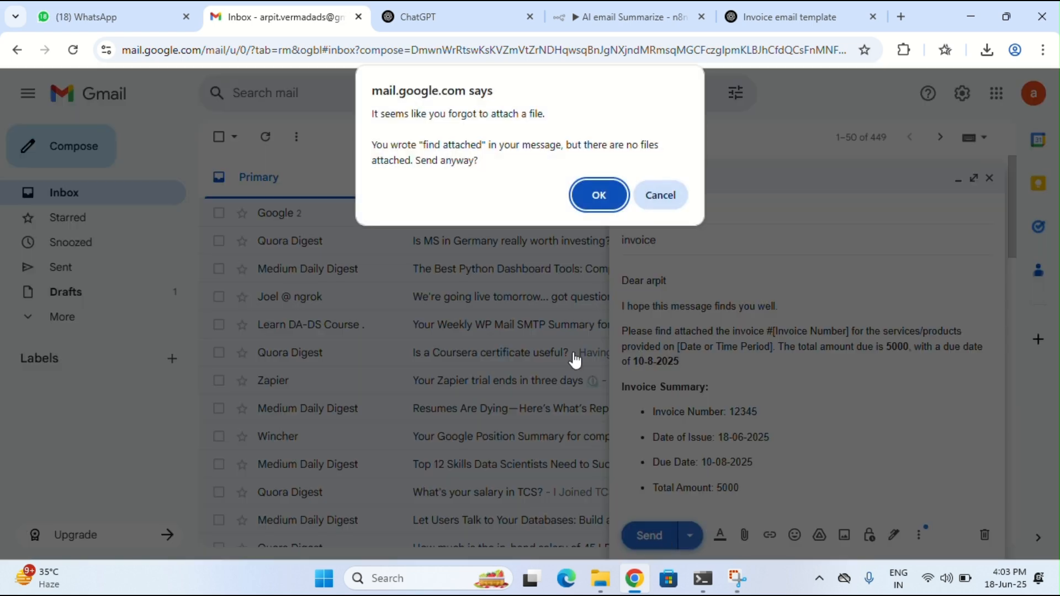
Retry sending the invoice email, cancelling the missing-attachment warning each time
click(655, 204)
click(698, 213)
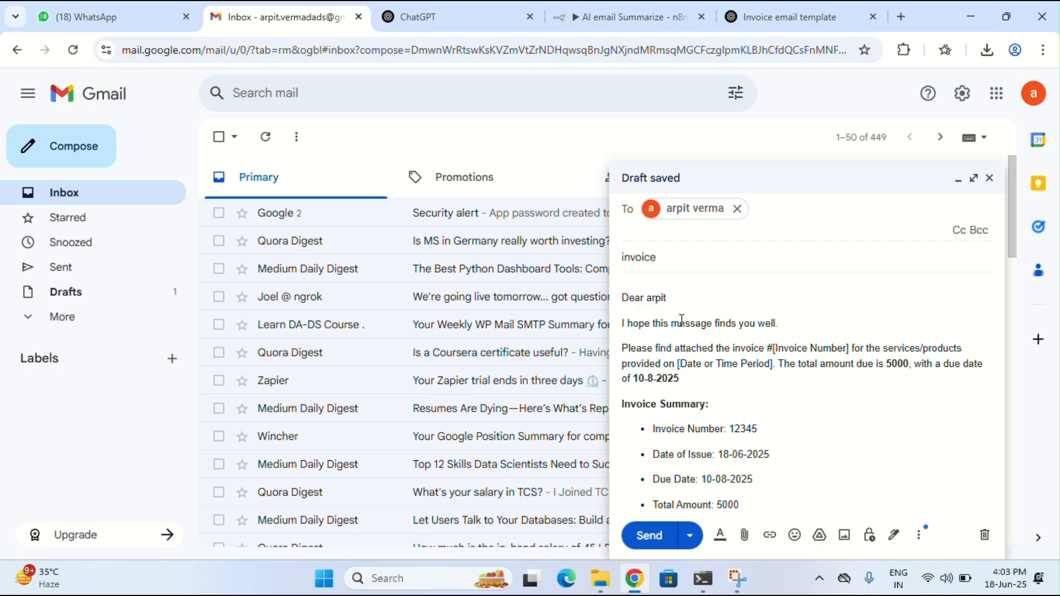
click(648, 535)
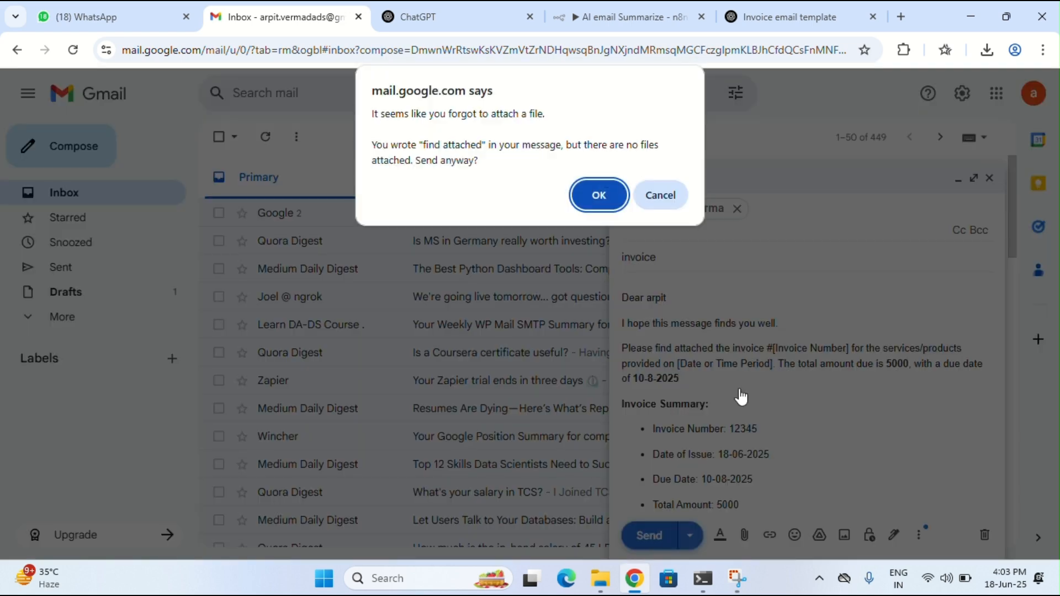
click(666, 200)
click(759, 455)
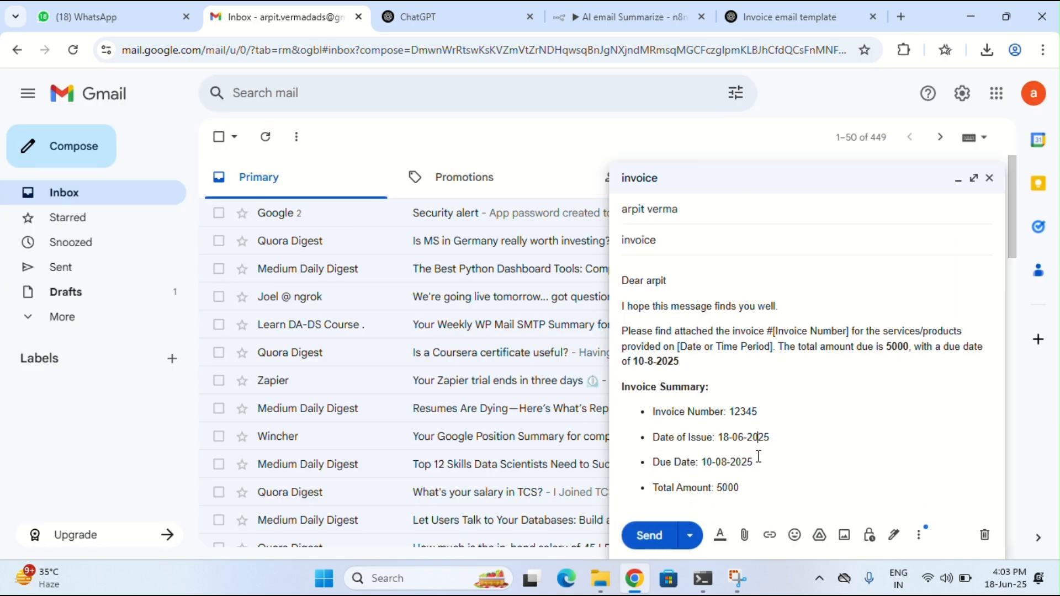
click(762, 491)
click(644, 536)
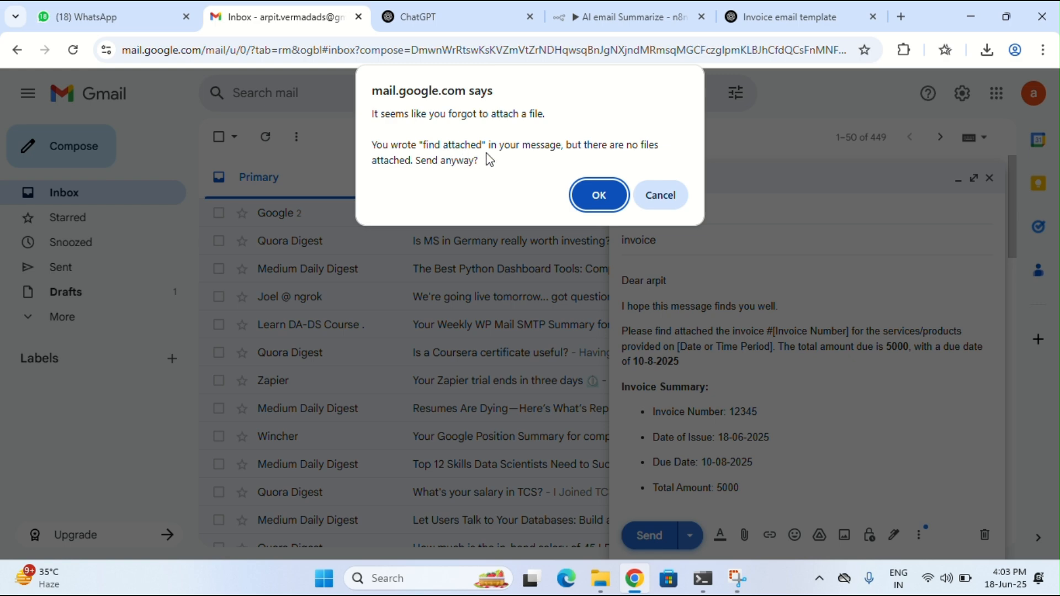
click(659, 196)
Replace [Invoice Number] in the paragraph with 12345, send anyway, and return to n8n
click(850, 334)
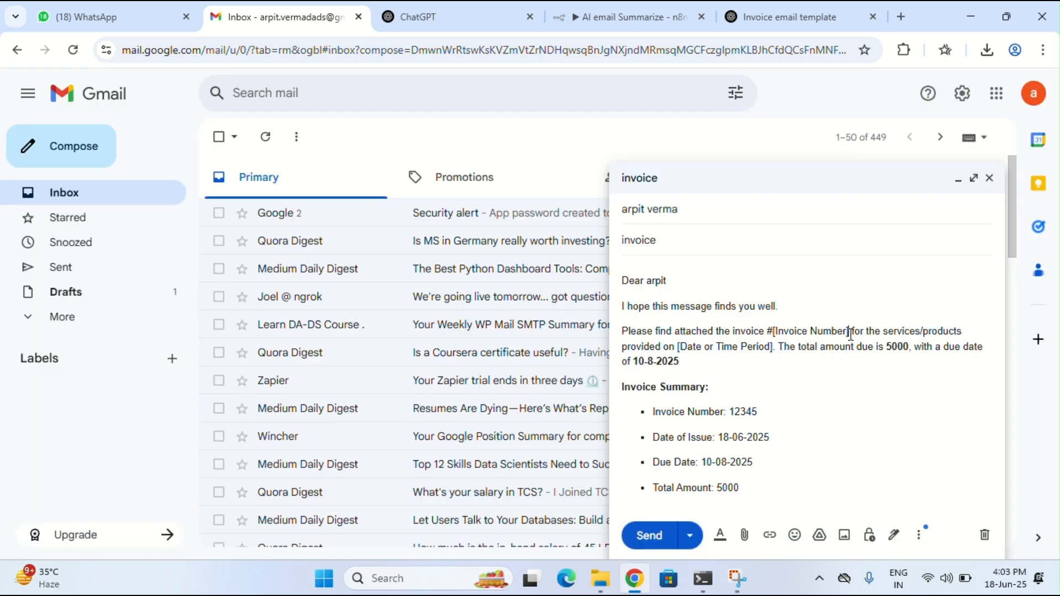
key(BackSpace)
key(BackSpace)
key(BackSpace)
key(BackSpace)
key(BackSpace)
key(BackSpace)
key(BackSpace)
key(BackSpace)
key(BackSpace)
key(BackSpace)
key(BackSpace)
key(BackSpace)
key(BackSpace)
key(BackSpace)
key(BackSpace)
key(BackSpace)
key(BackSpace)
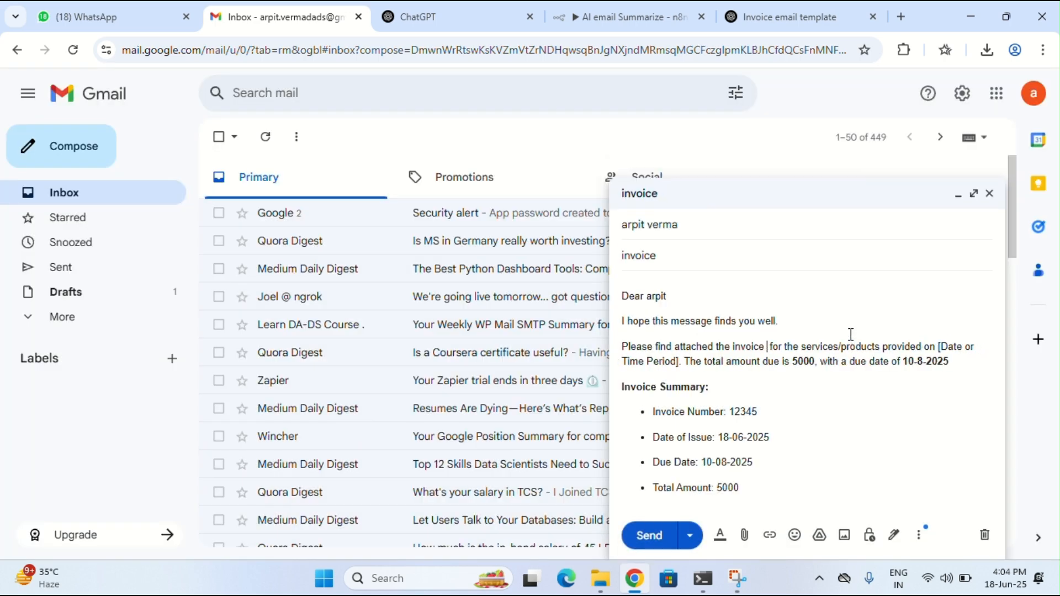
text(12345)
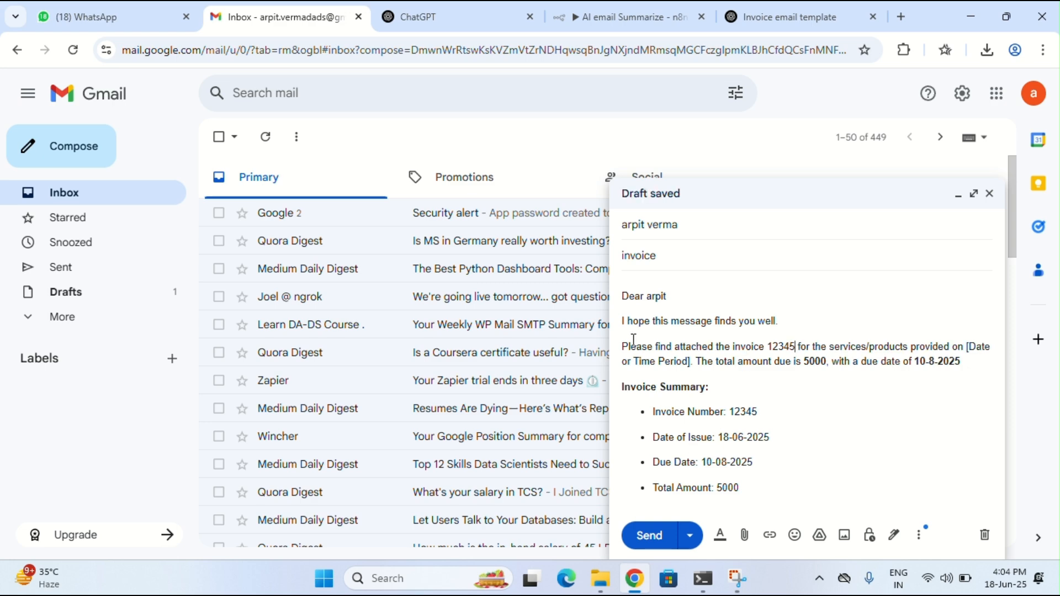
click(649, 536)
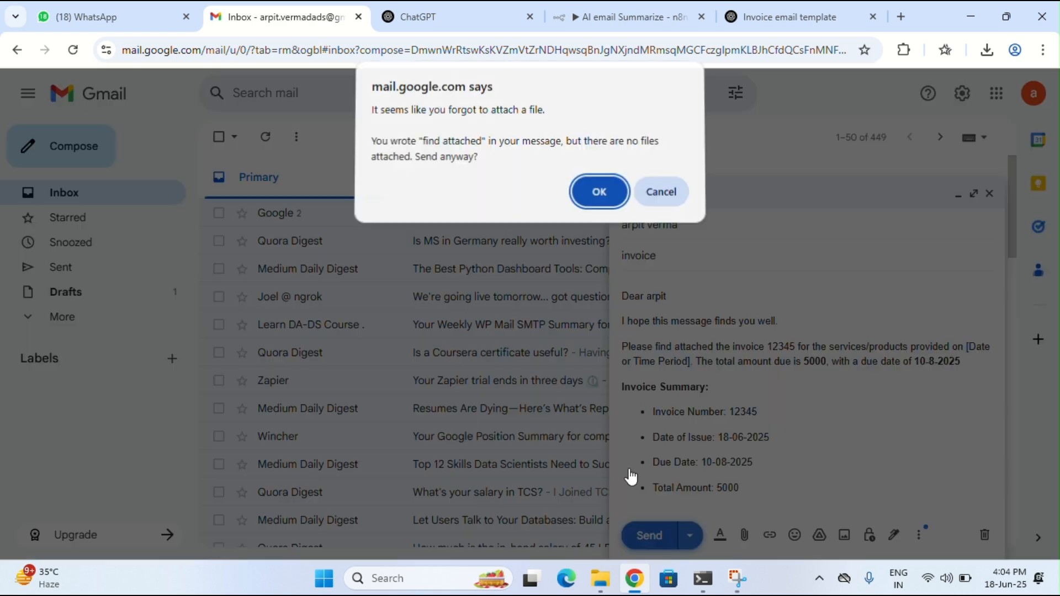
click(589, 193)
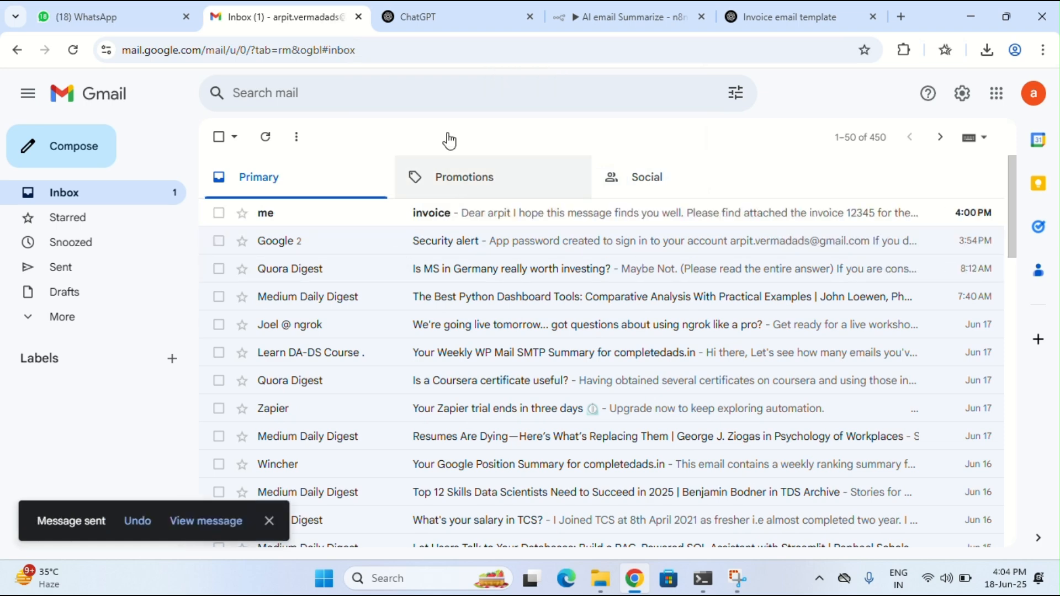
click(683, 8)
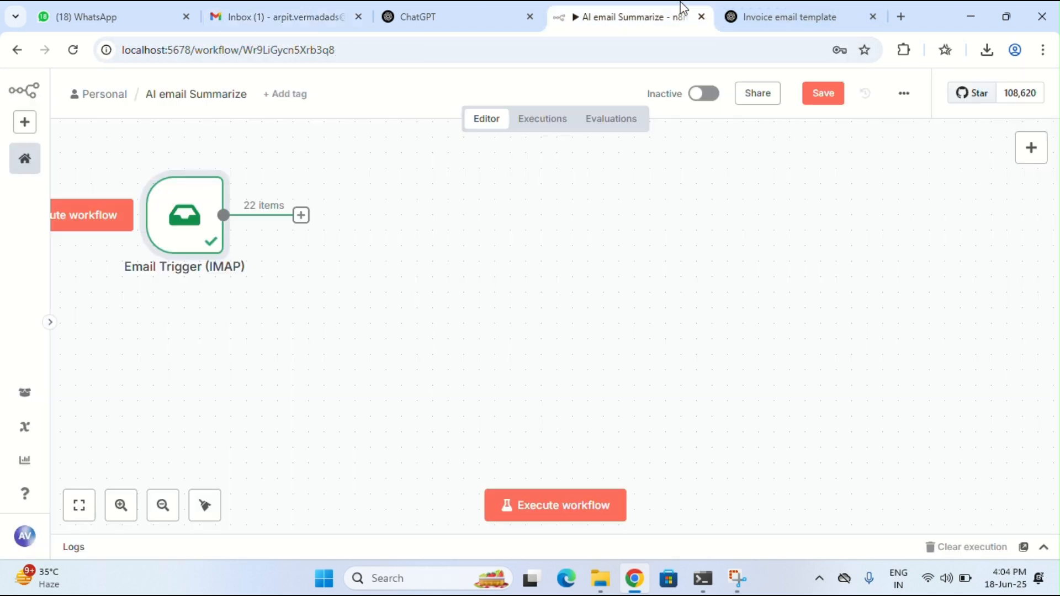
Rerun the Email Trigger (IMAP) so it picks up only the new invoice email, checking Gmail meanwhile
click(153, 159)
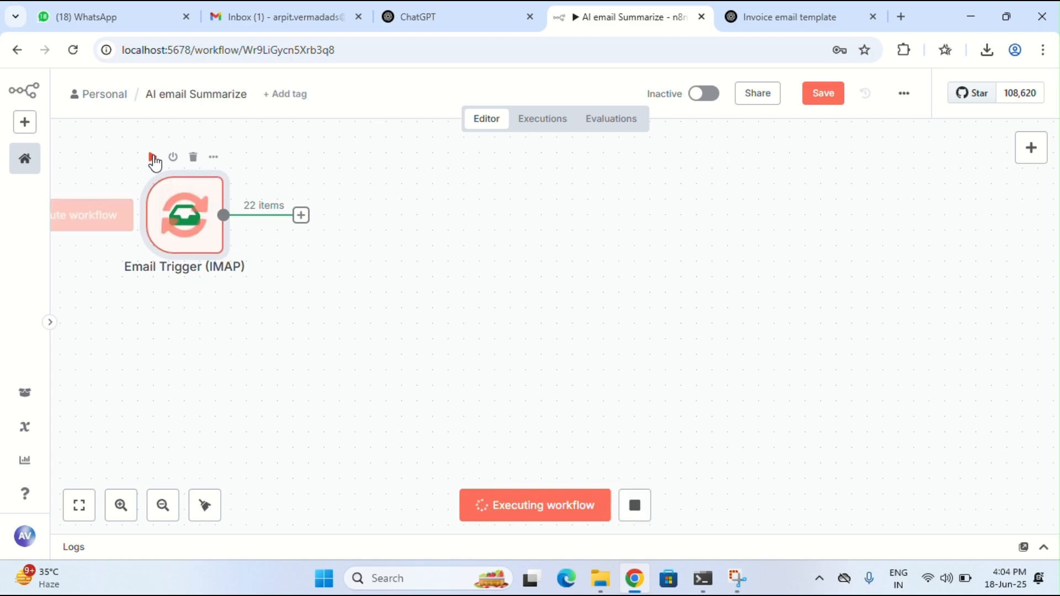
click(262, 20)
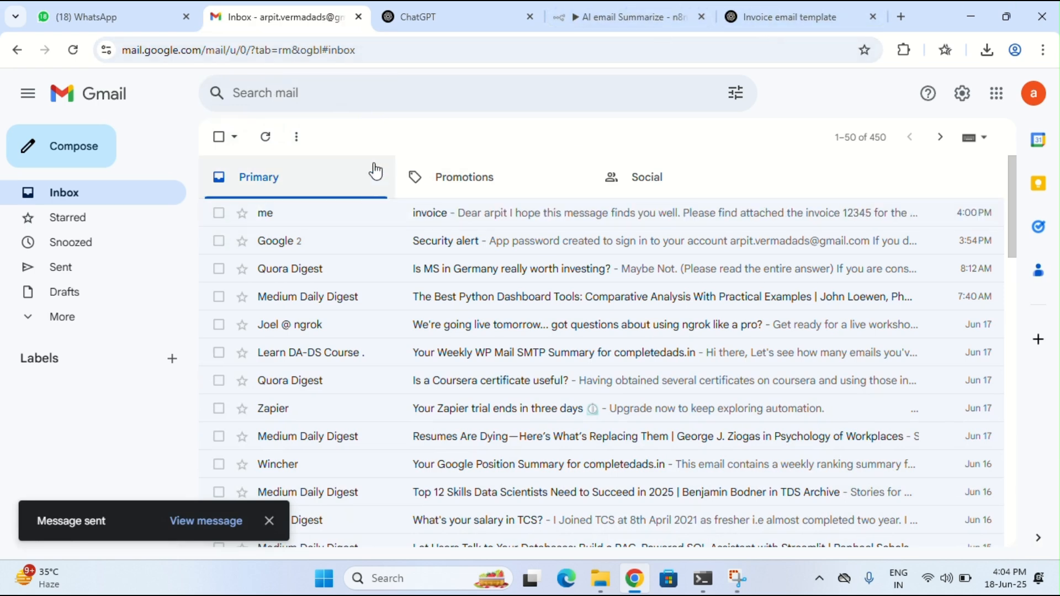
click(675, 9)
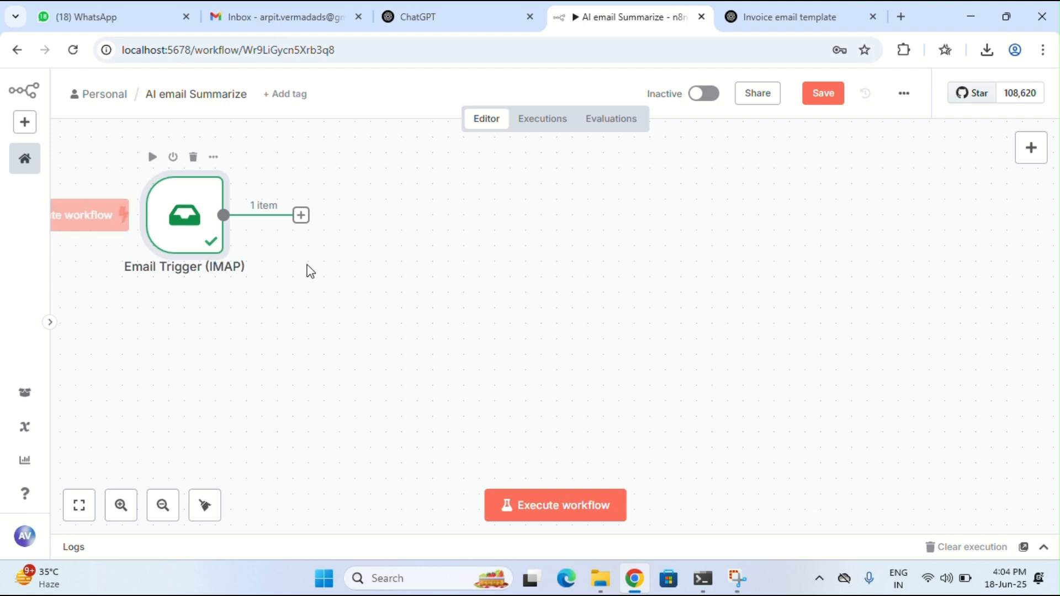
click(214, 157)
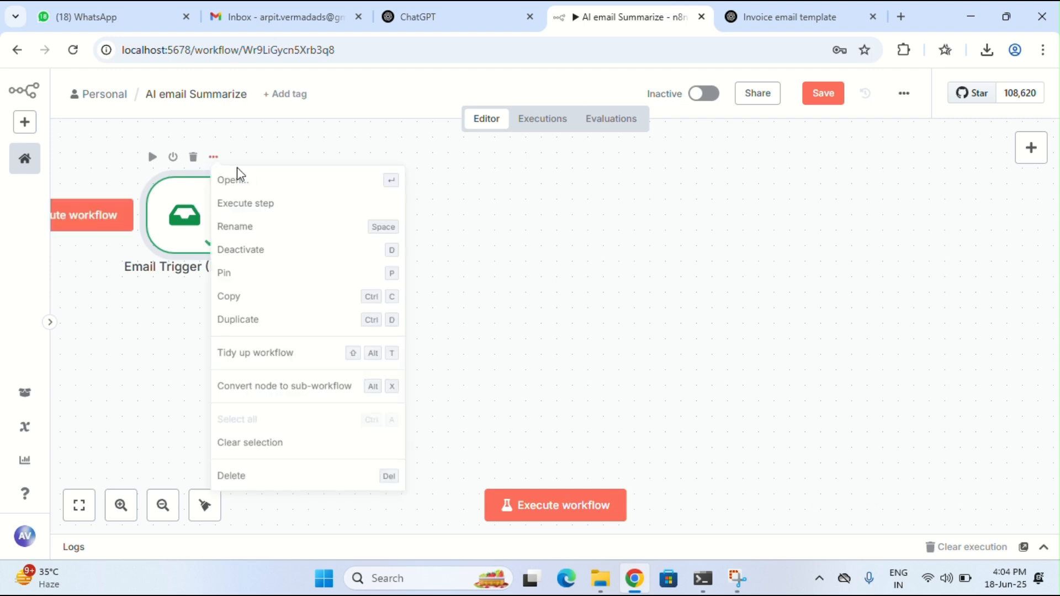
click(256, 182)
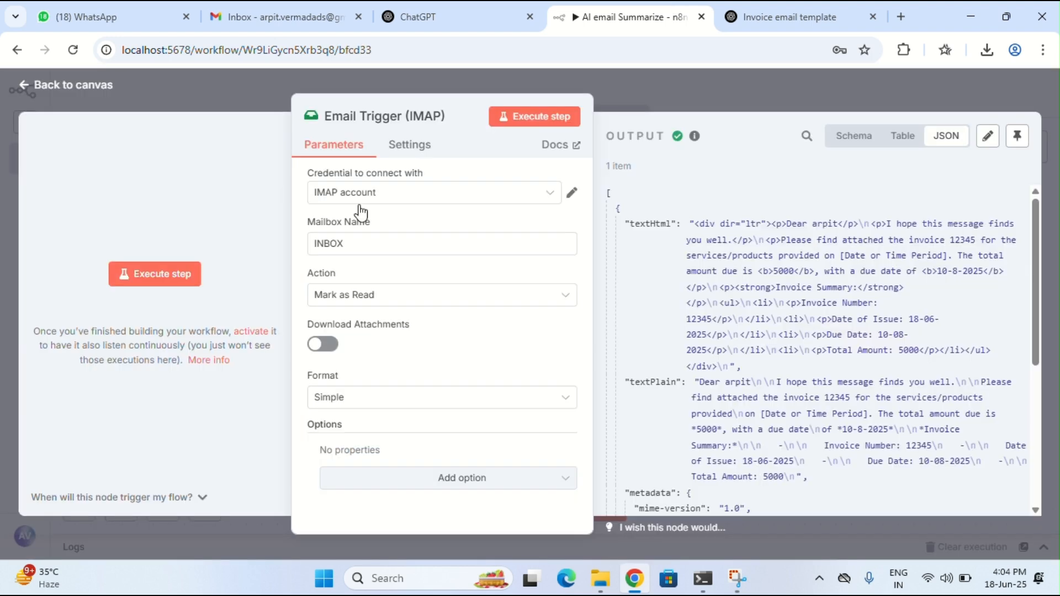
scroll(677, 344, down, 3)
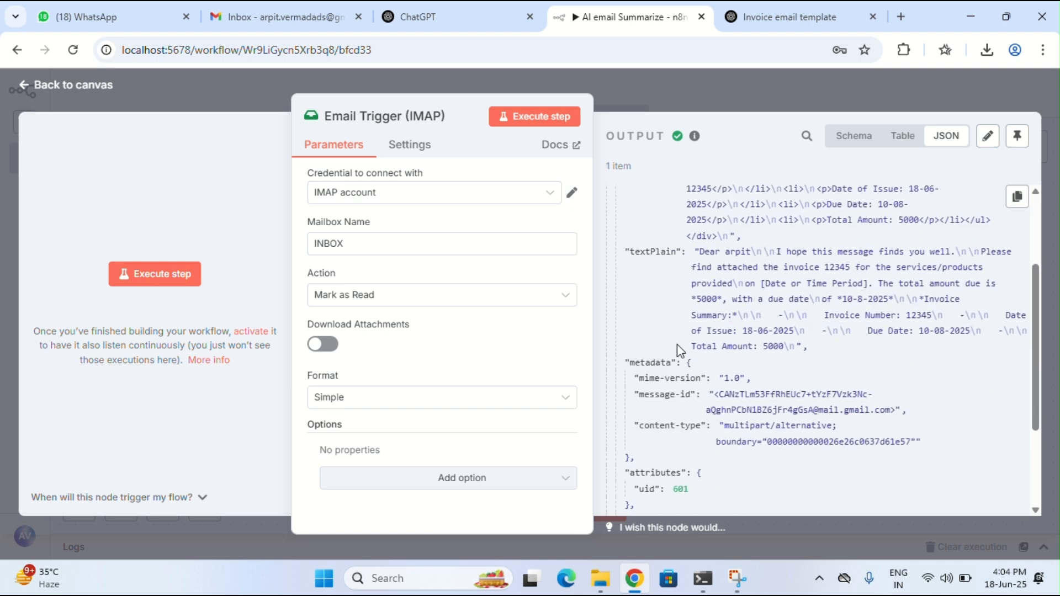
scroll(713, 309, down, 1)
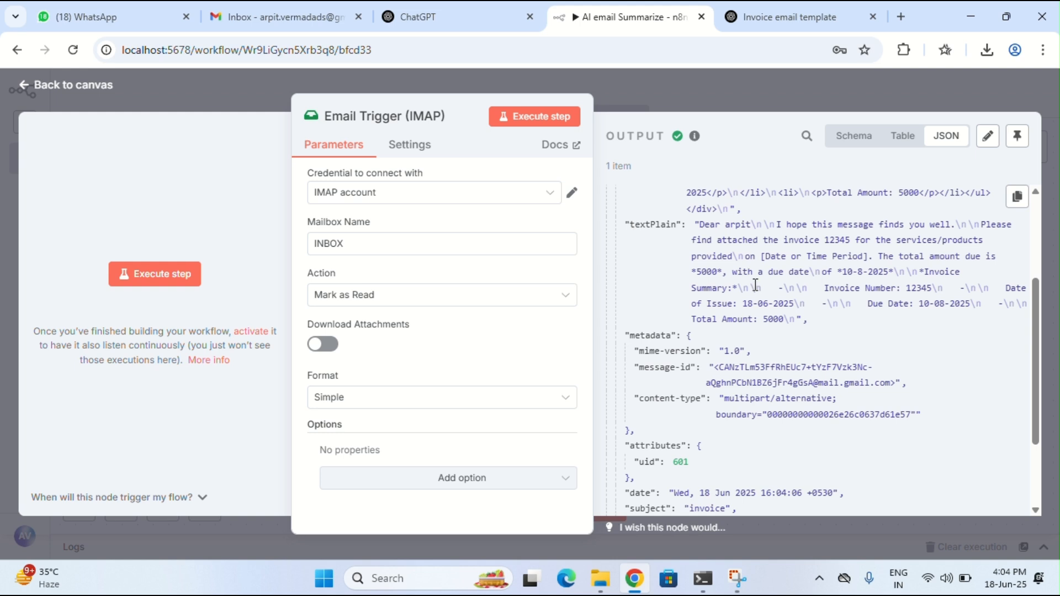
scroll(655, 366, down, 3)
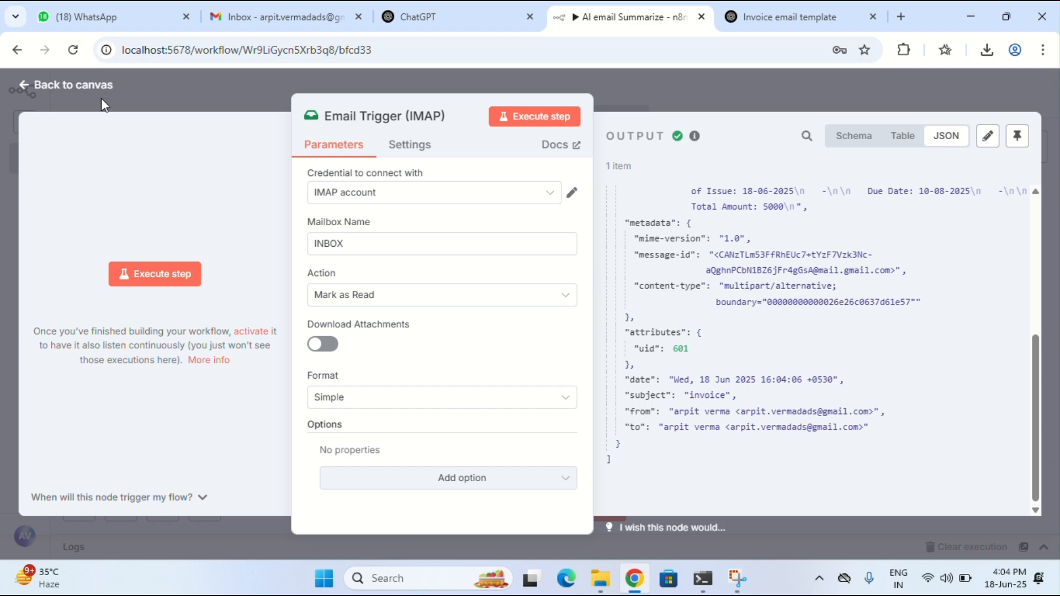
click(73, 85)
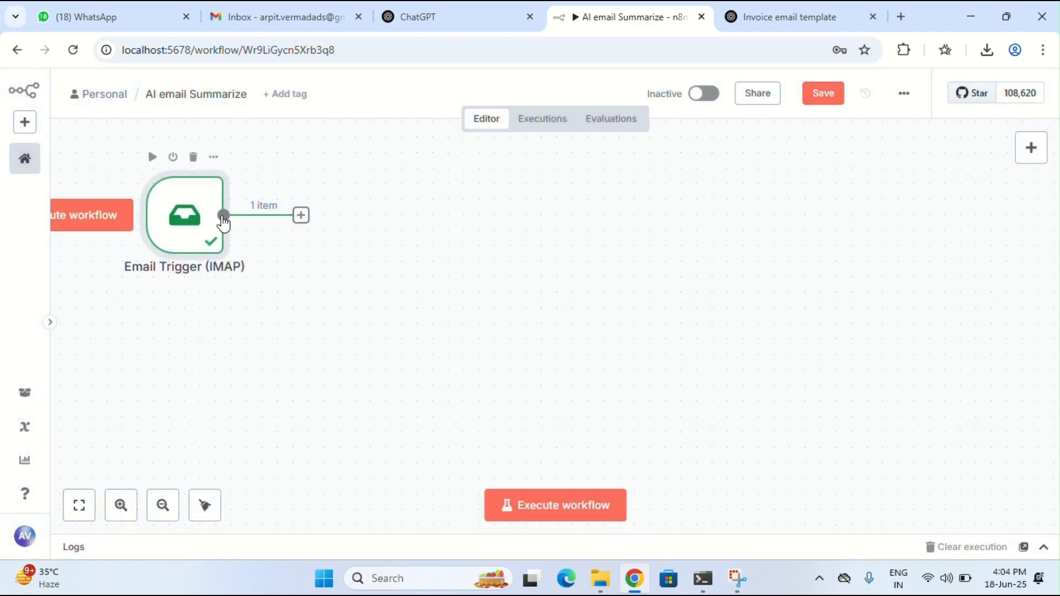
click(301, 14)
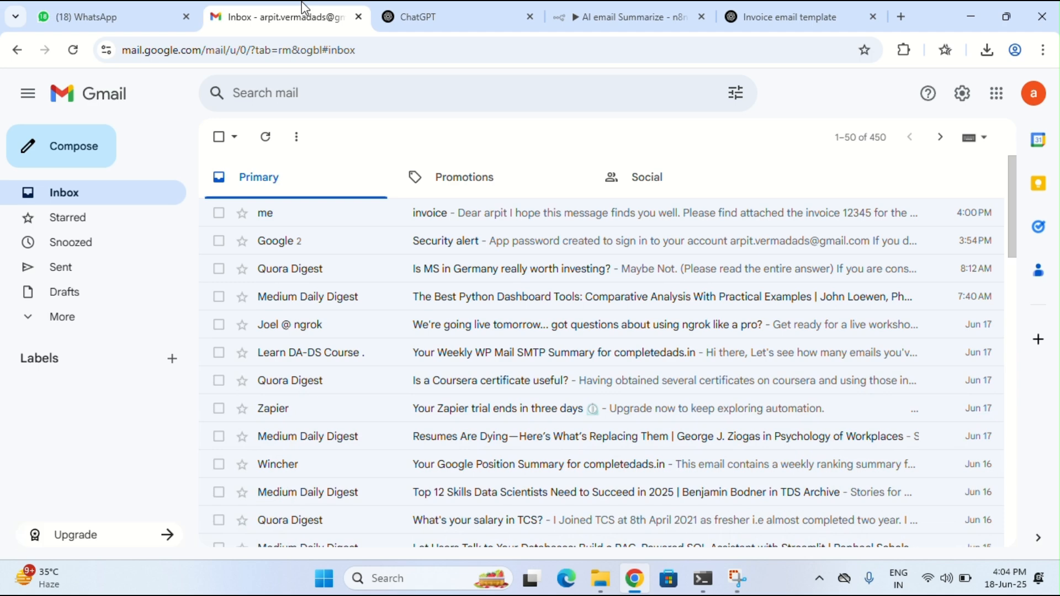
click(398, 22)
click(751, 14)
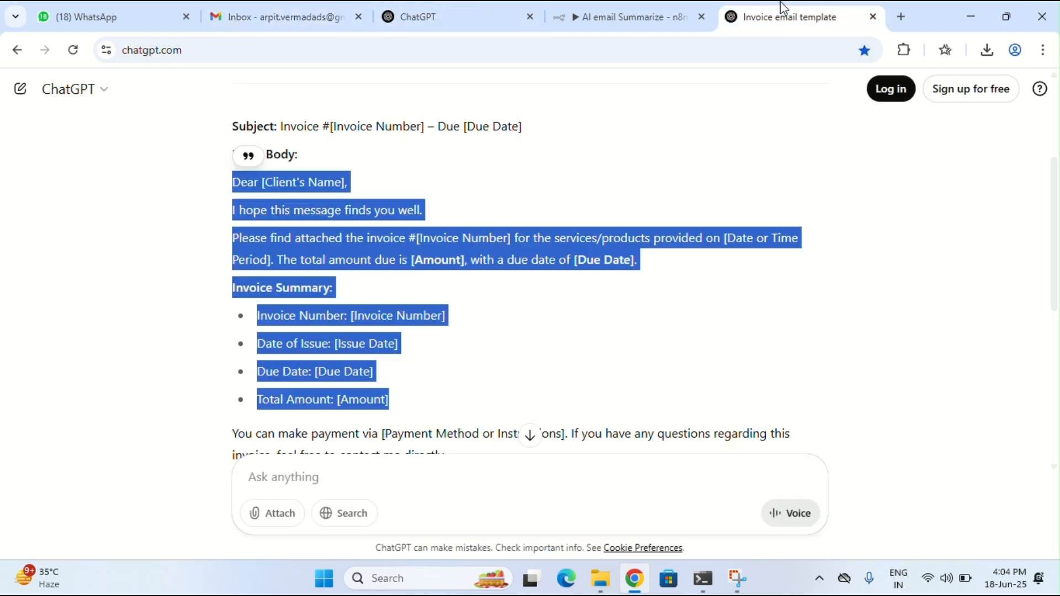
click(690, 10)
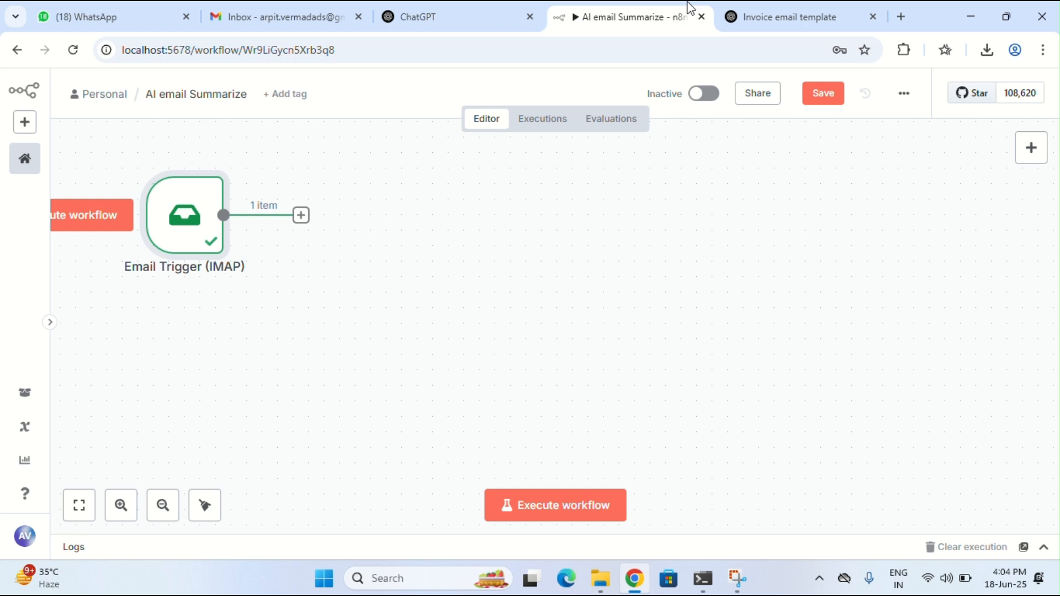
Add an Edit Fields (Set) node after the trigger with a subject field mapped from the email's subject
click(301, 217)
text(eidt)
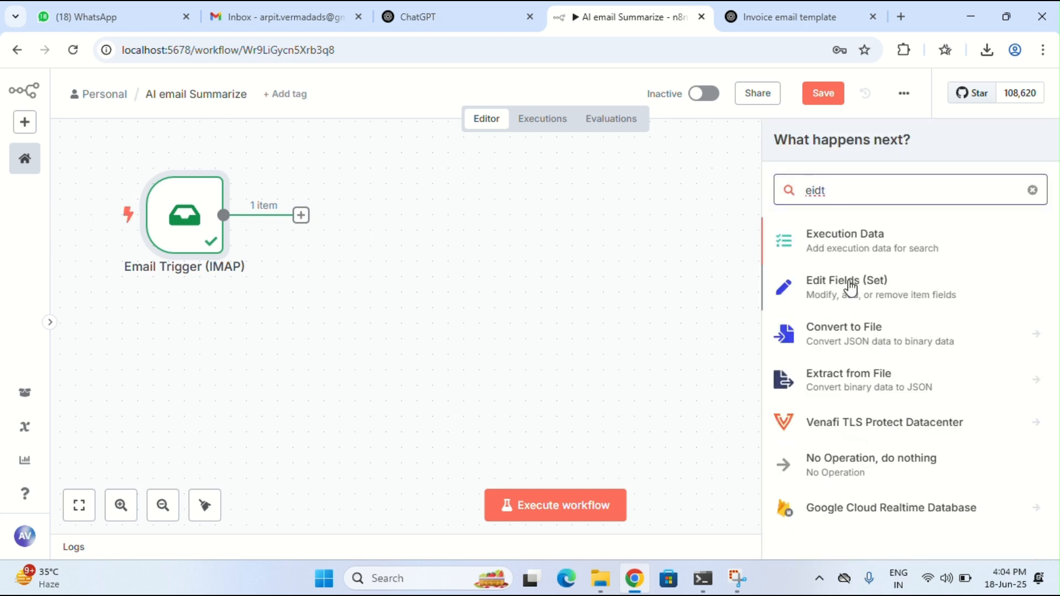
click(851, 286)
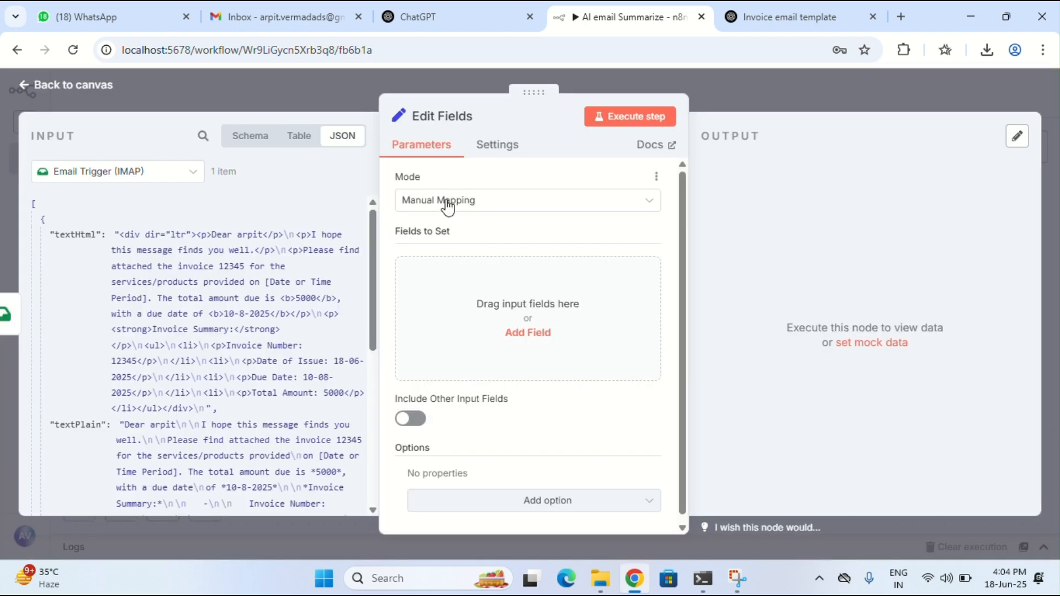
click(420, 302)
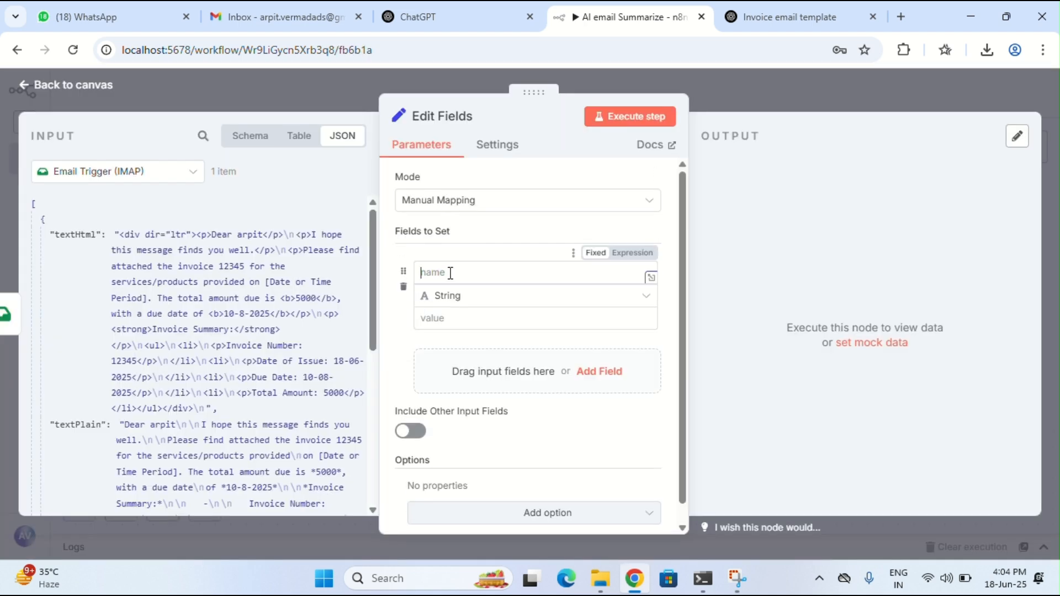
text(subjec)
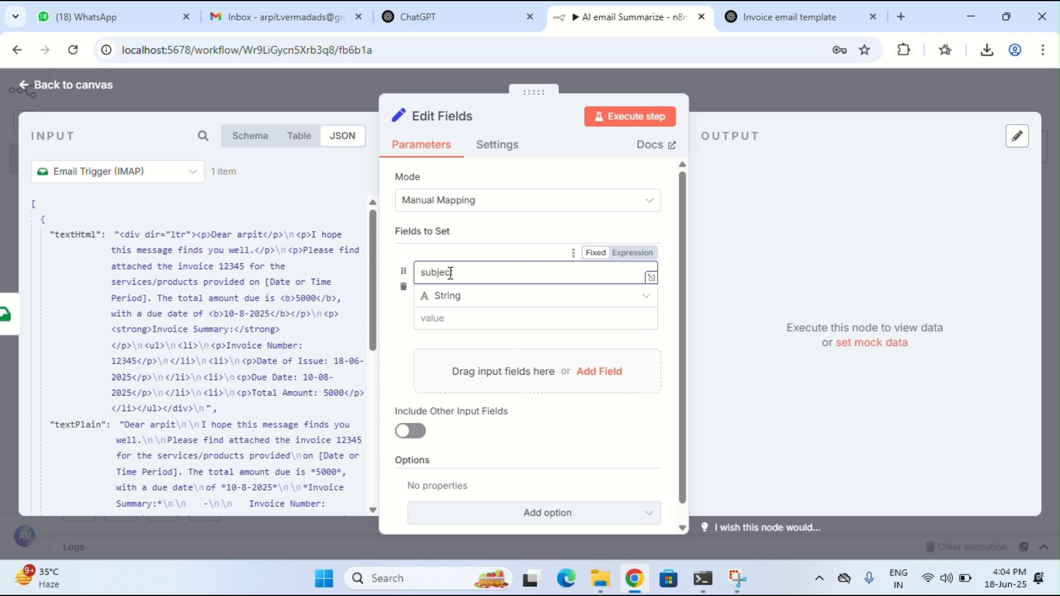
text(t)
scroll(102, 296, down, 5)
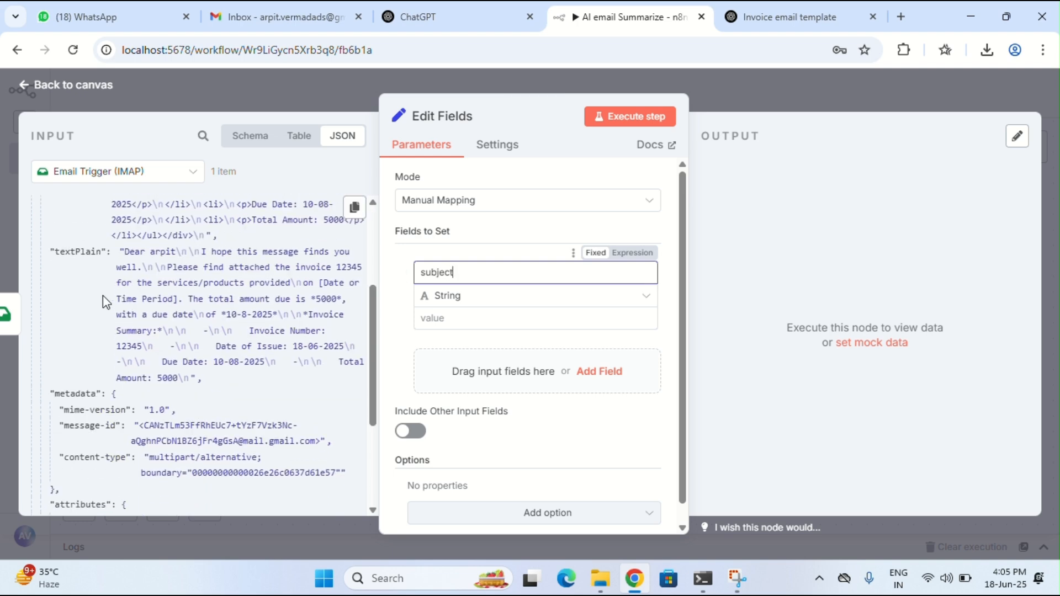
scroll(103, 296, down, 2)
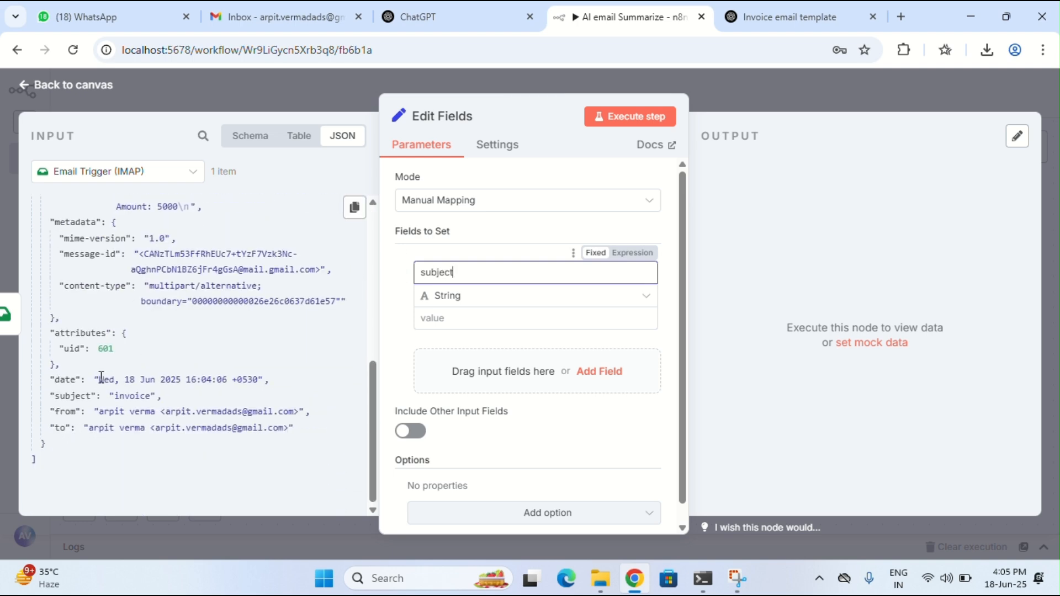
drag(69, 394, 454, 325)
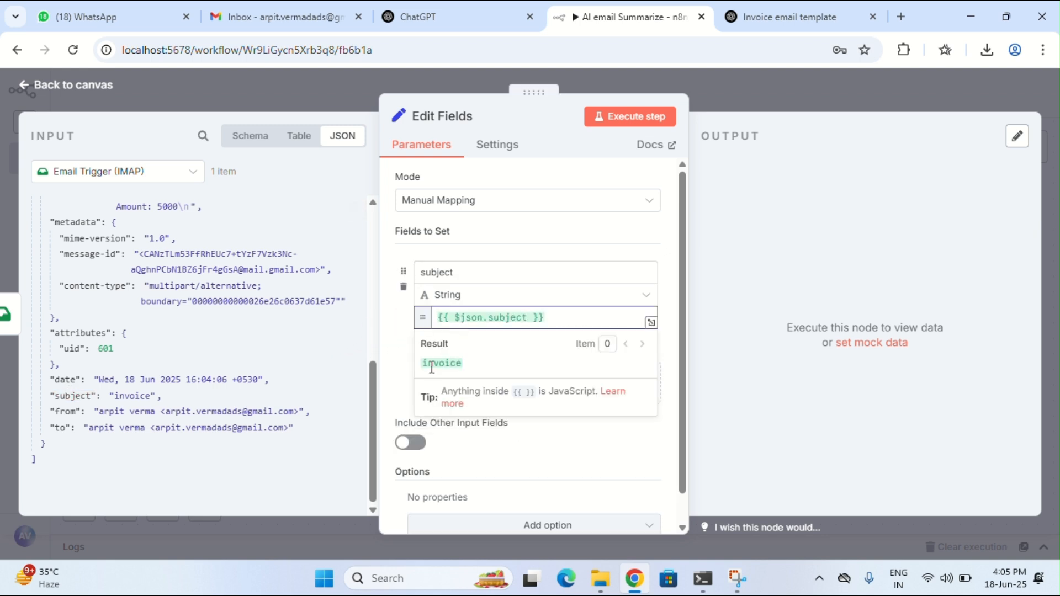
click(397, 443)
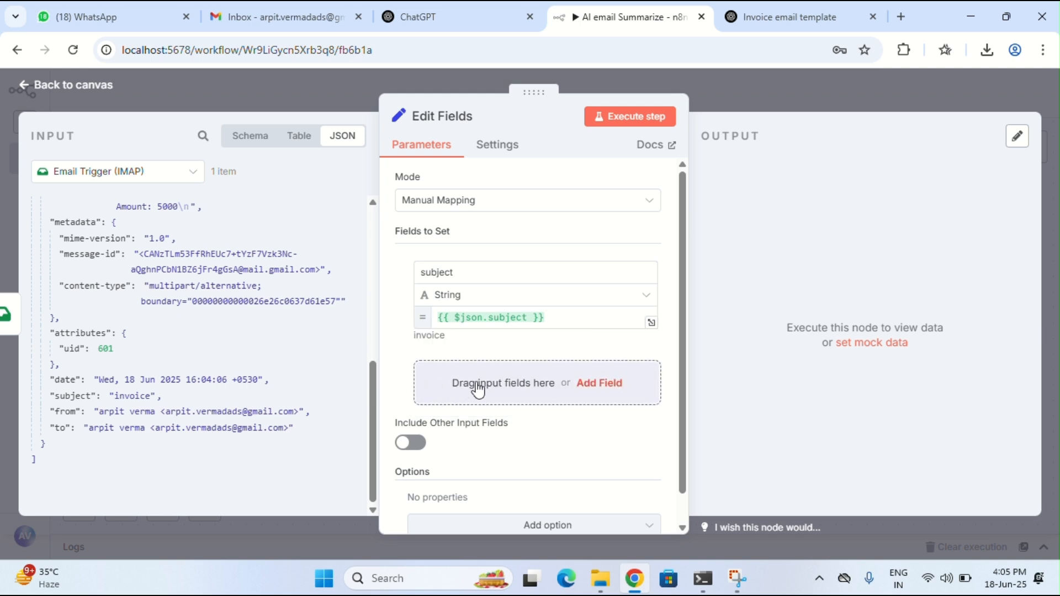
Add a from field mapped to the email's sender
click(577, 386)
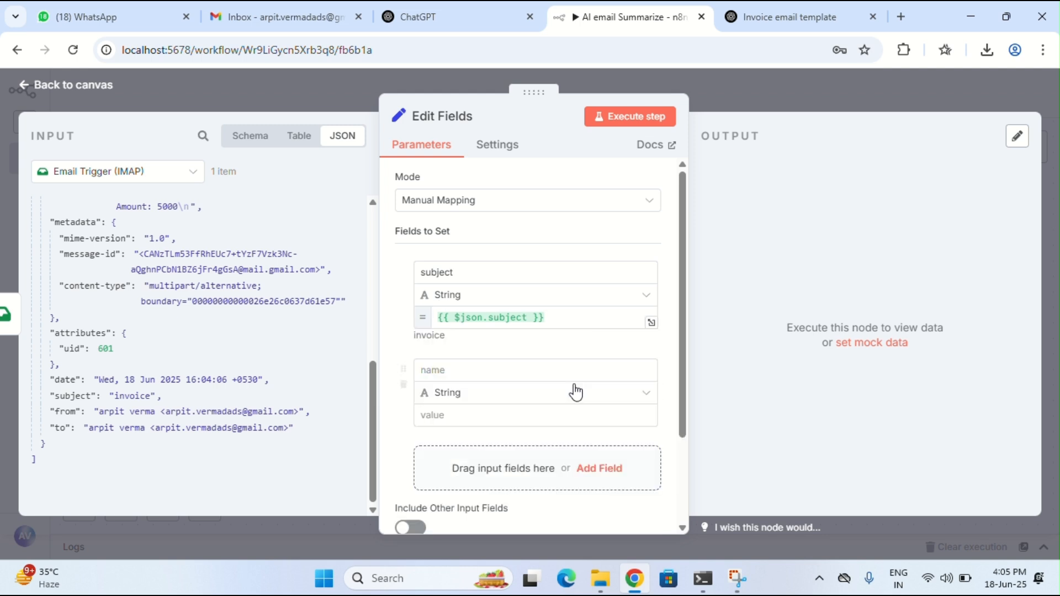
click(455, 370)
text(from)
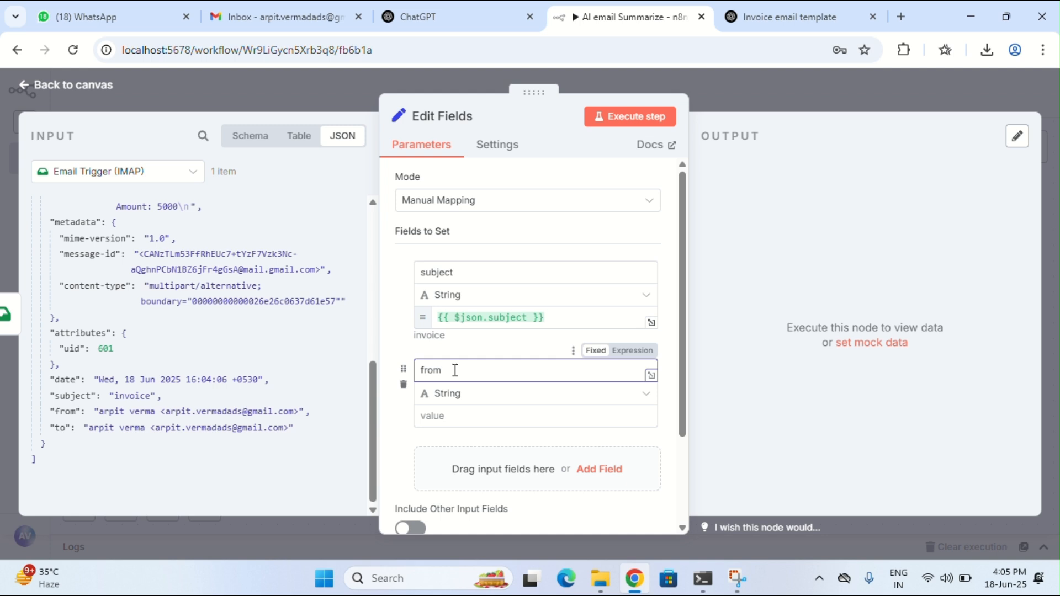
click(434, 415)
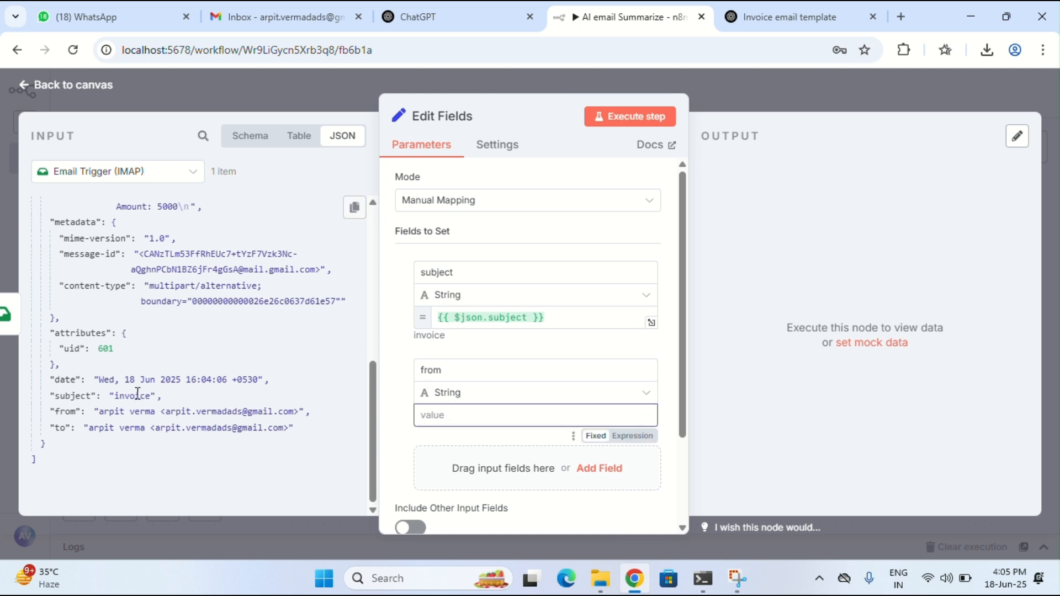
drag(62, 411, 450, 417)
scroll(501, 417, down, 3)
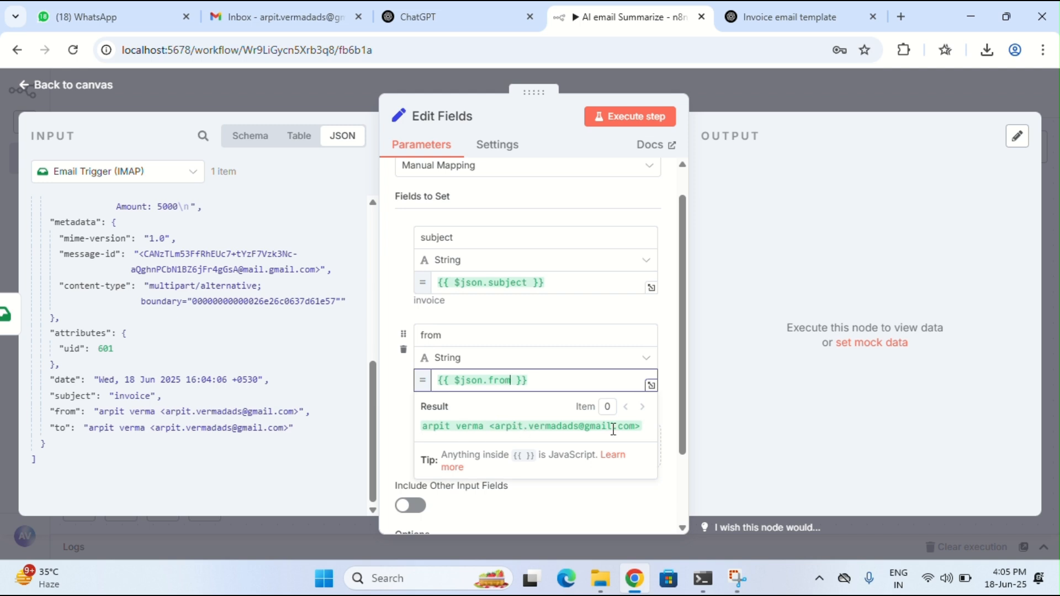
click(518, 442)
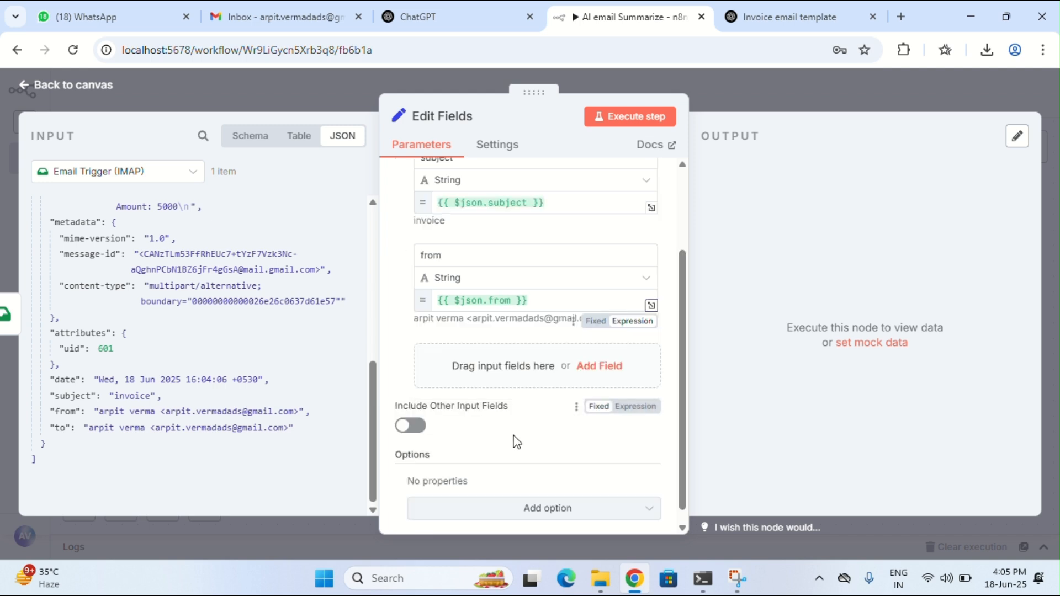
Add a body field set to {{ $json.textPlain }} and scroll the Result preview to verify it
click(517, 377)
click(442, 353)
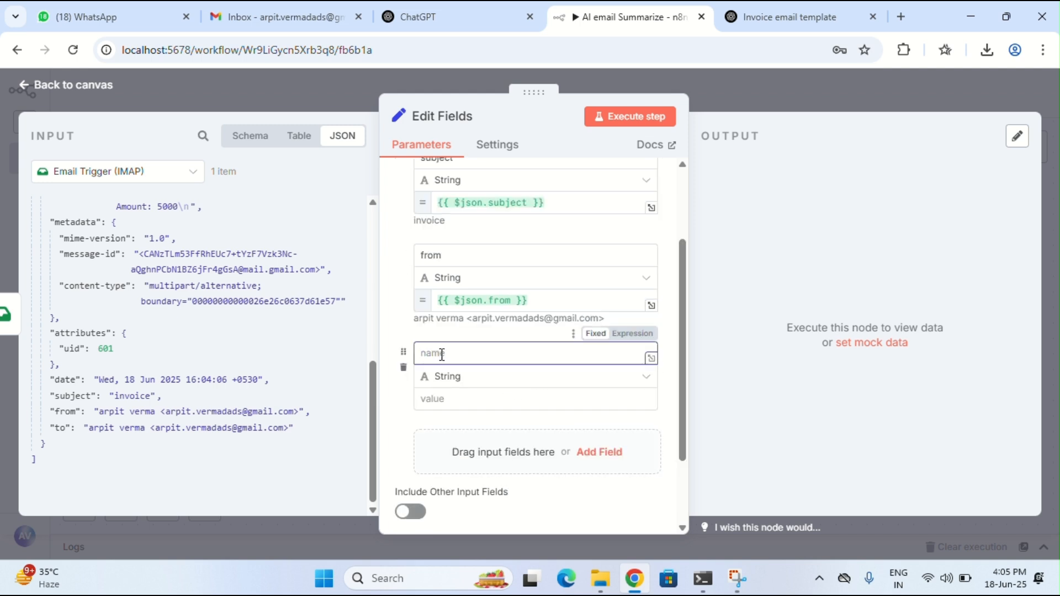
text(body)
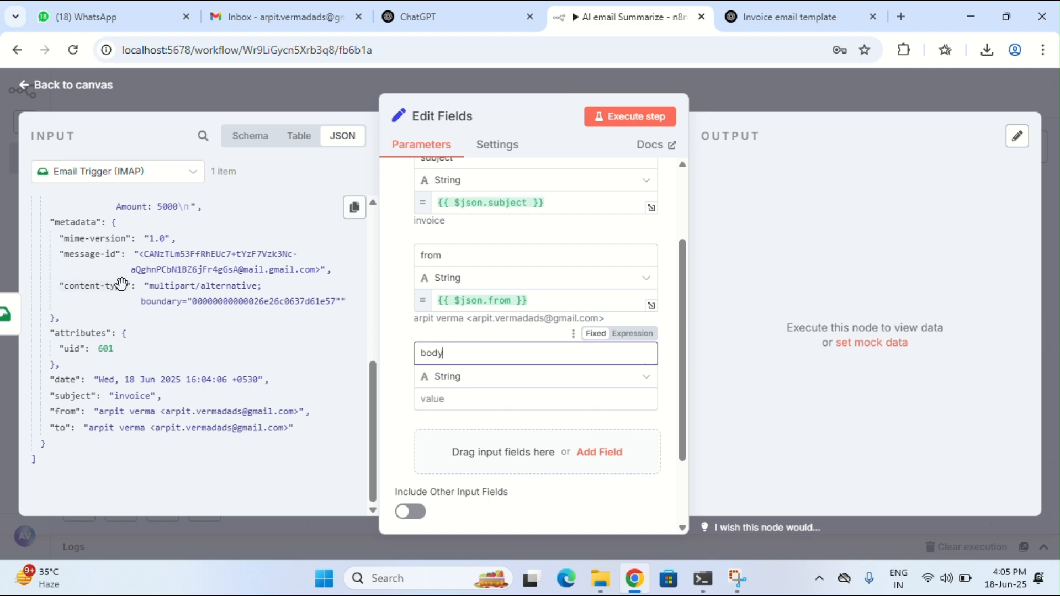
scroll(161, 289, up, 5)
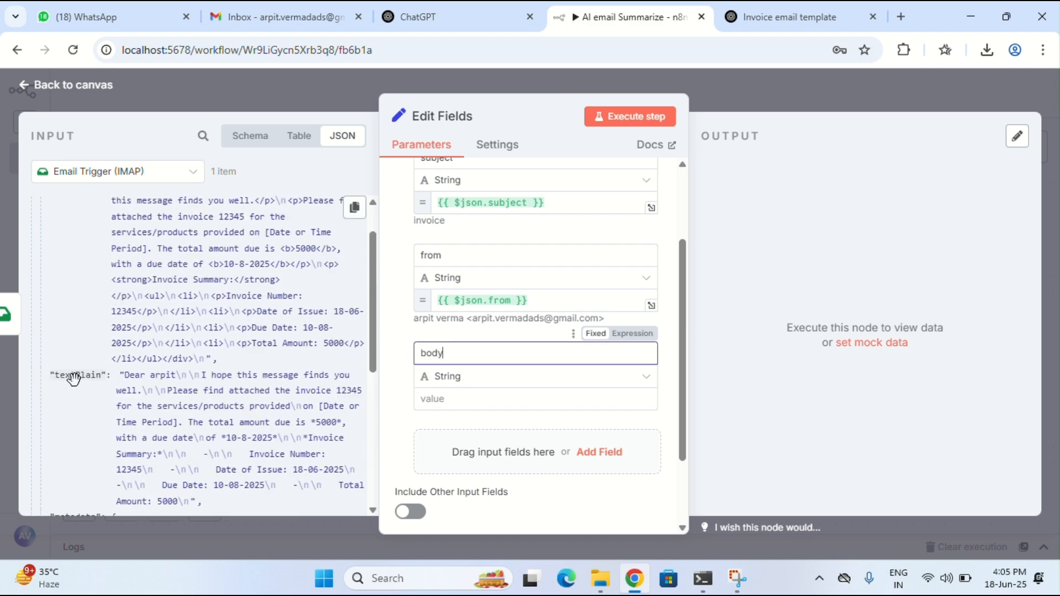
drag(74, 382, 453, 400)
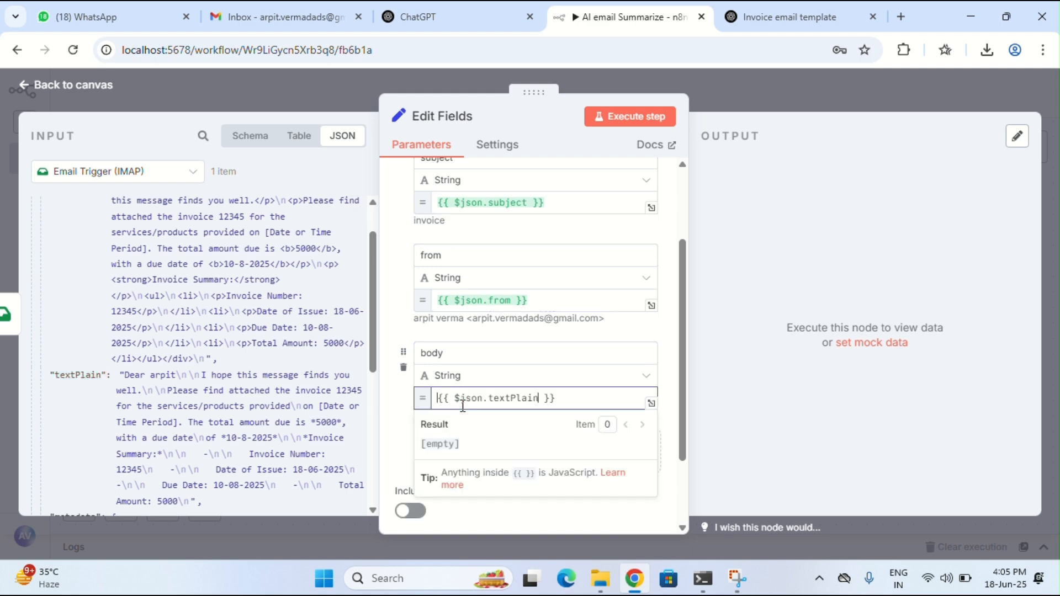
scroll(454, 408, down, 1)
scroll(455, 436, down, 3)
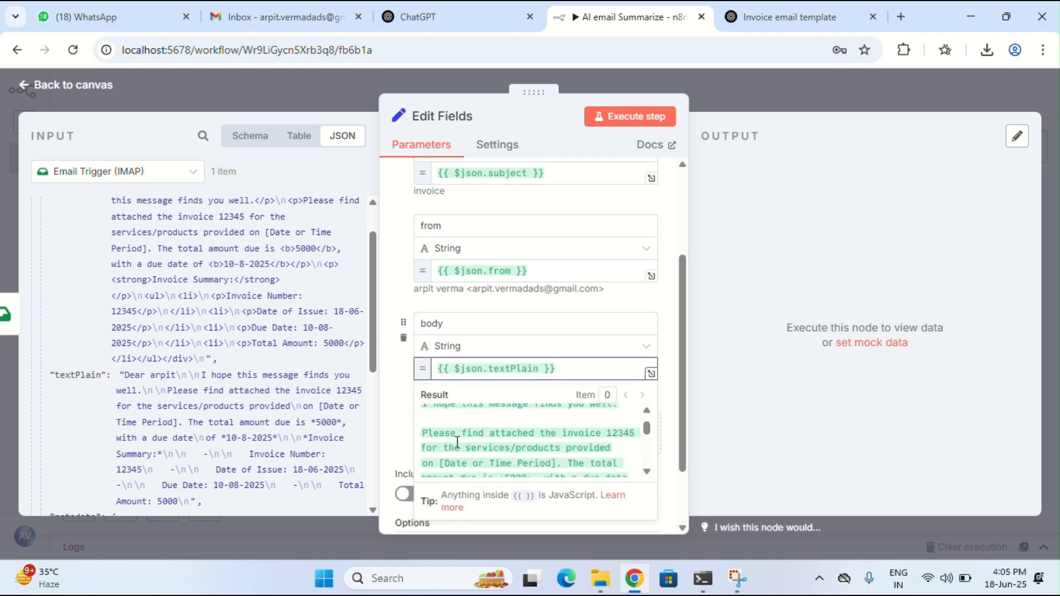
scroll(457, 443, down, 6)
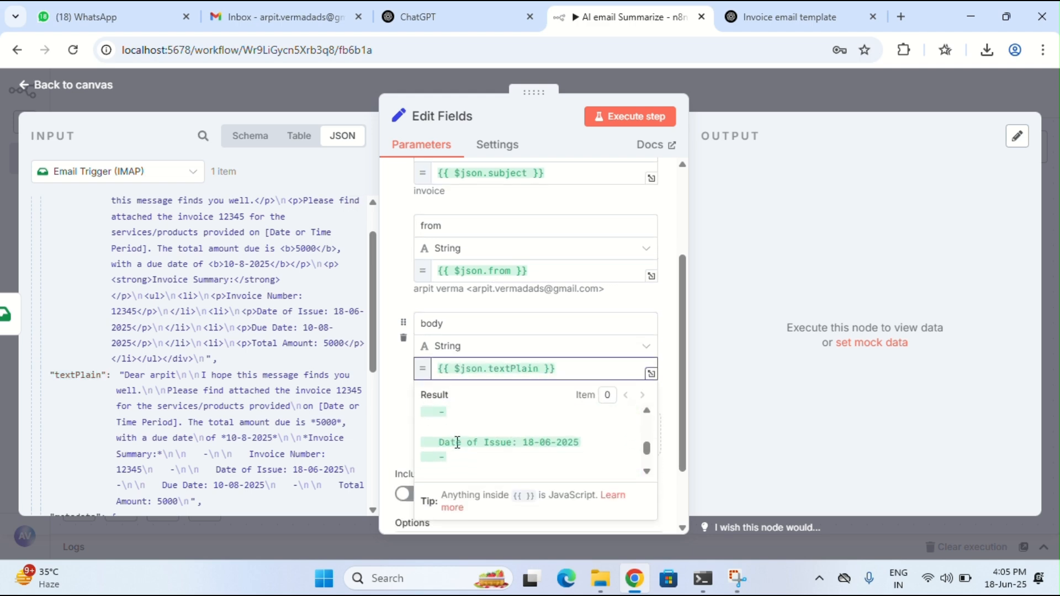
scroll(457, 442, down, 2)
scroll(457, 439, up, 10)
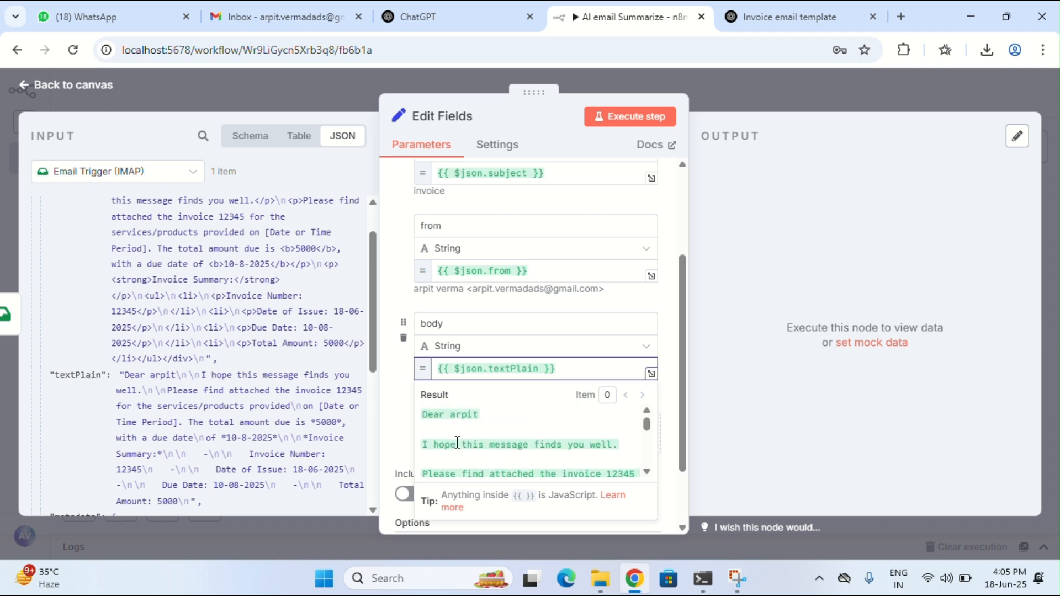
scroll(171, 331, up, 2)
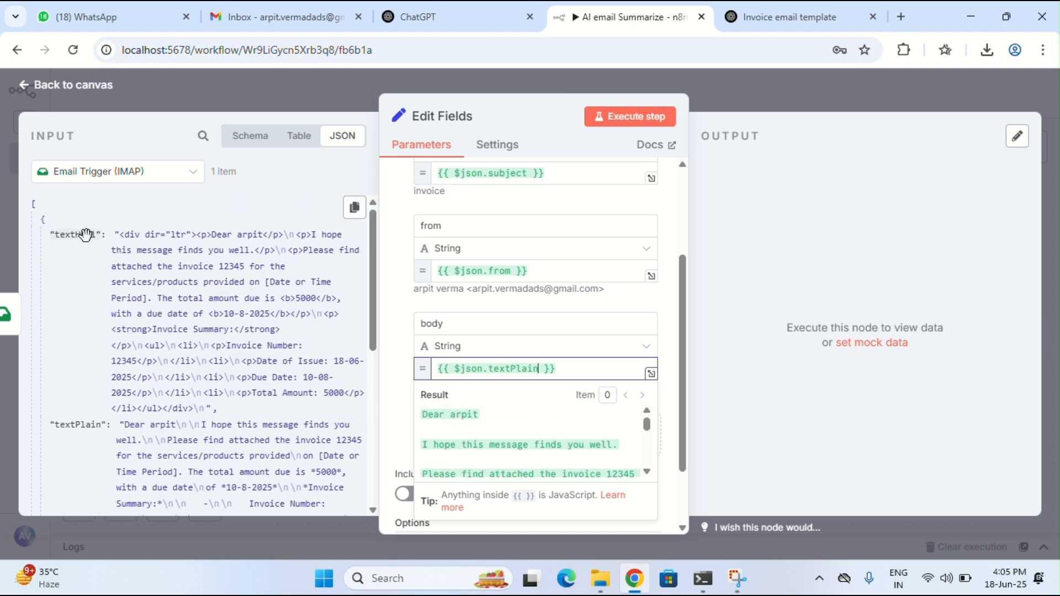
scroll(493, 424, up, 3)
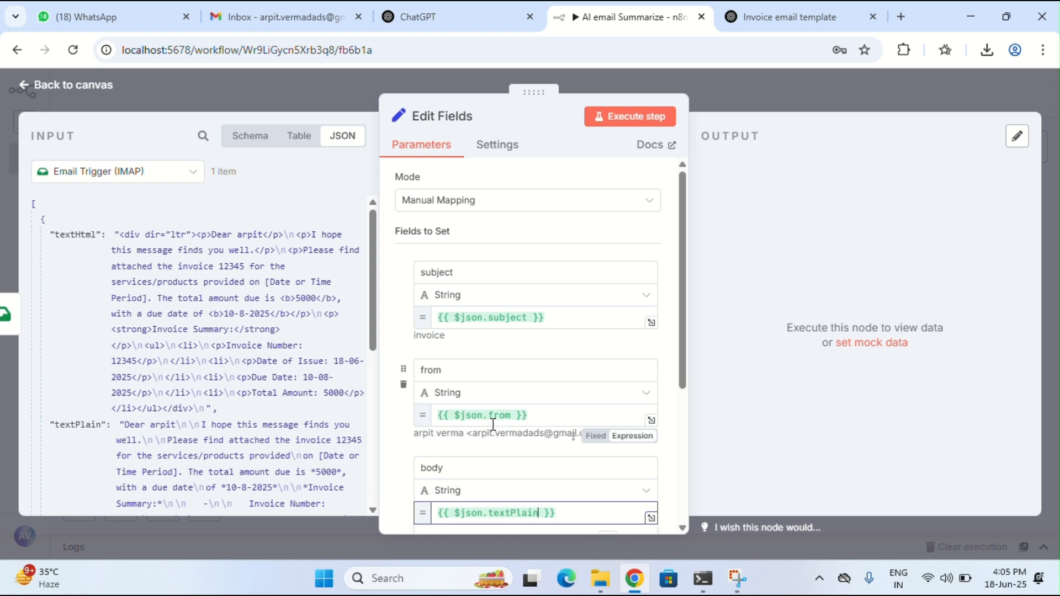
scroll(495, 436, down, 4)
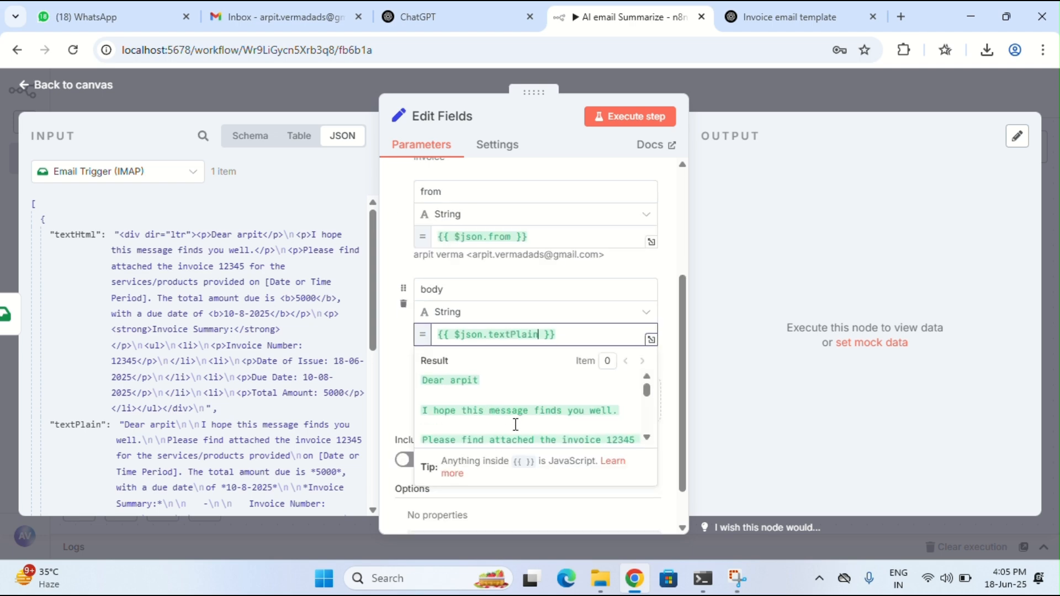
scroll(507, 409, down, 3)
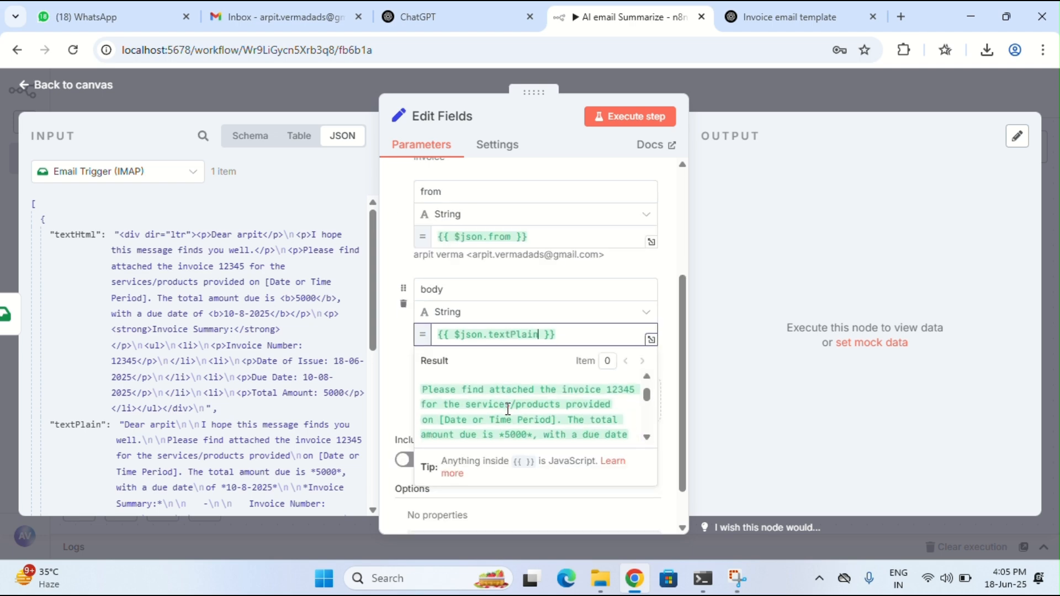
scroll(508, 409, down, 3)
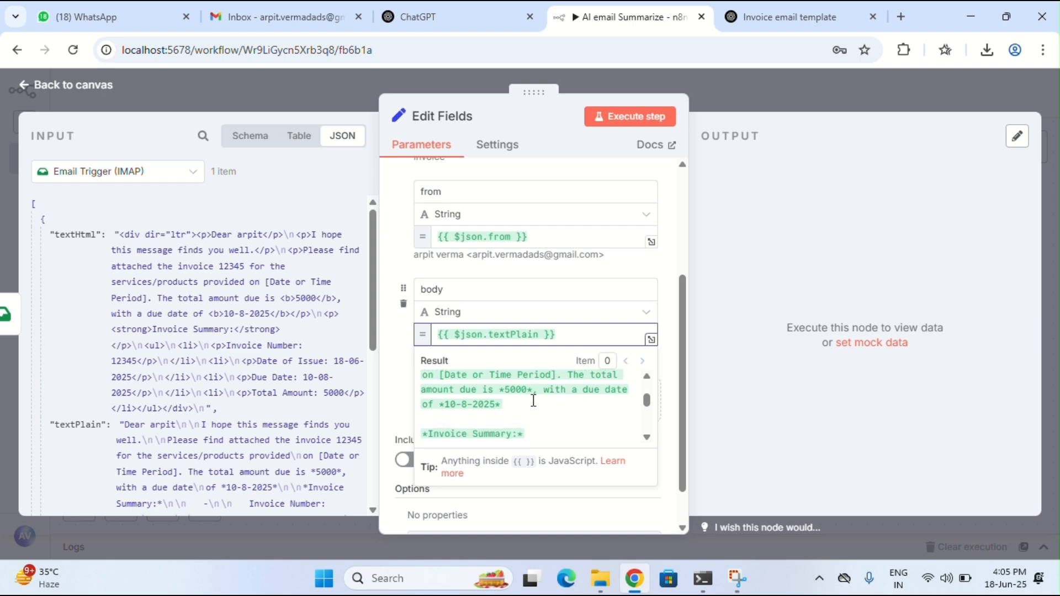
scroll(504, 413, down, 2)
scroll(504, 413, down, 2)
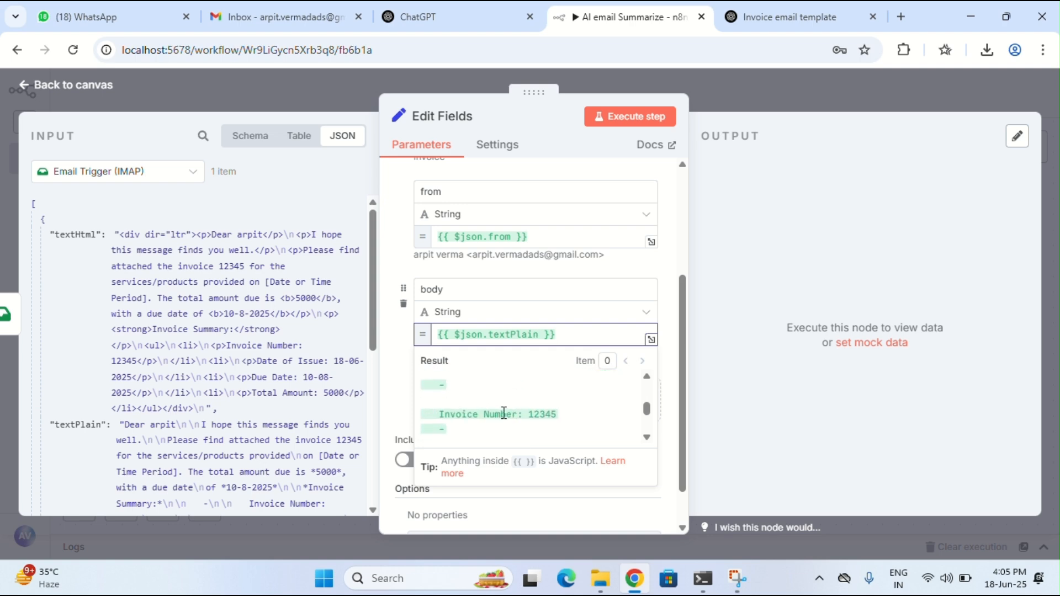
scroll(504, 410, up, 6)
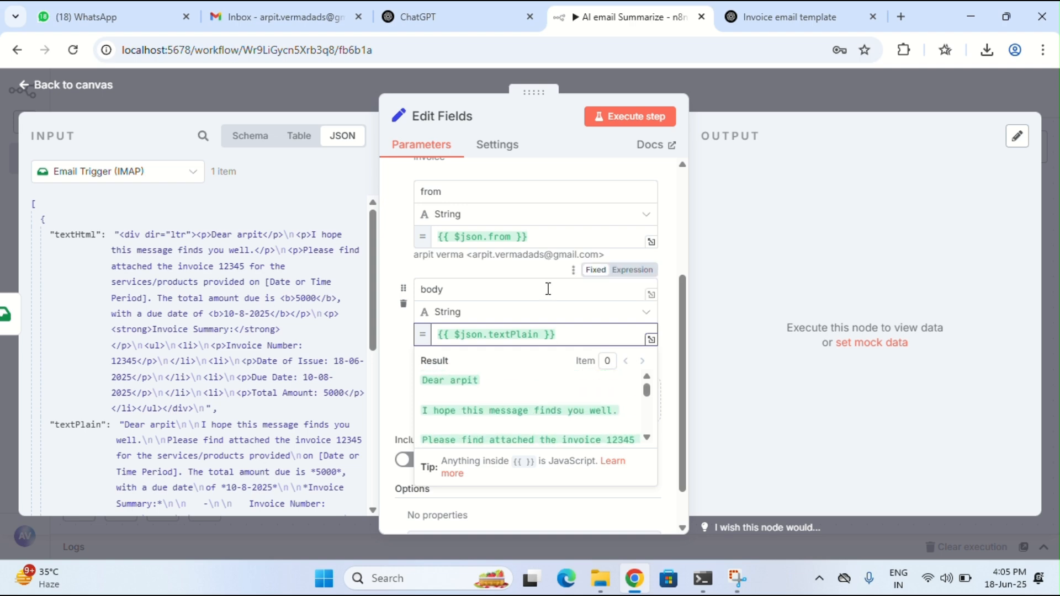
Execute the Edit Fields step and check its output: subject 'invoice', sender and invoice body
click(620, 117)
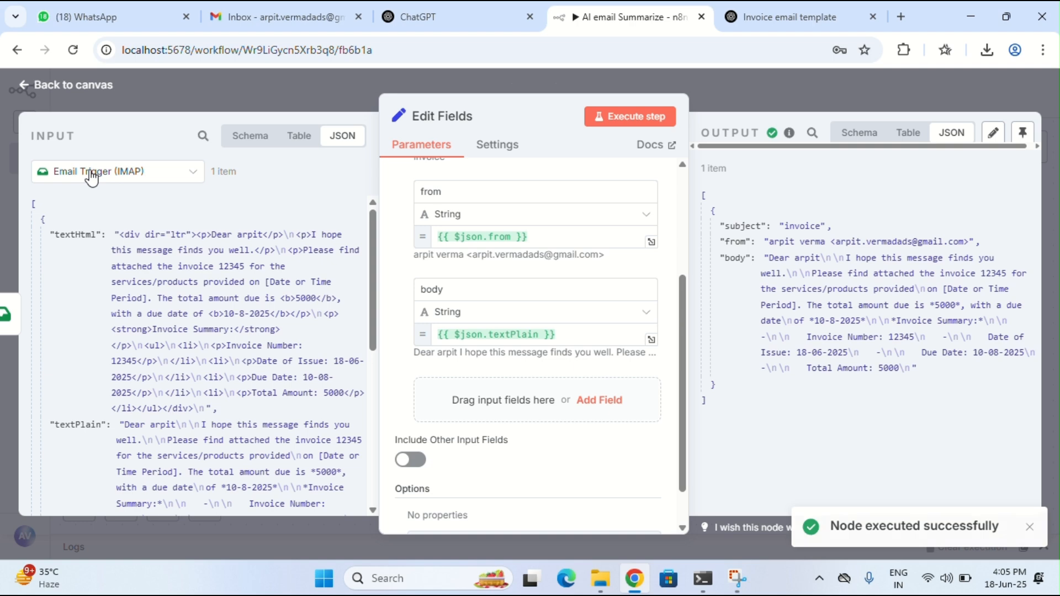
click(279, 16)
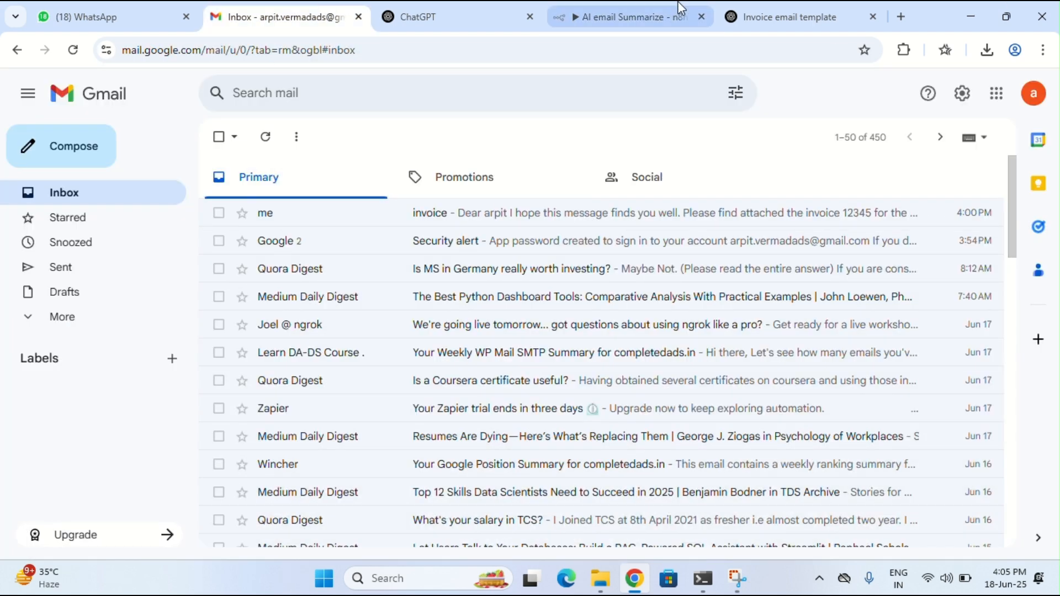
click(635, 16)
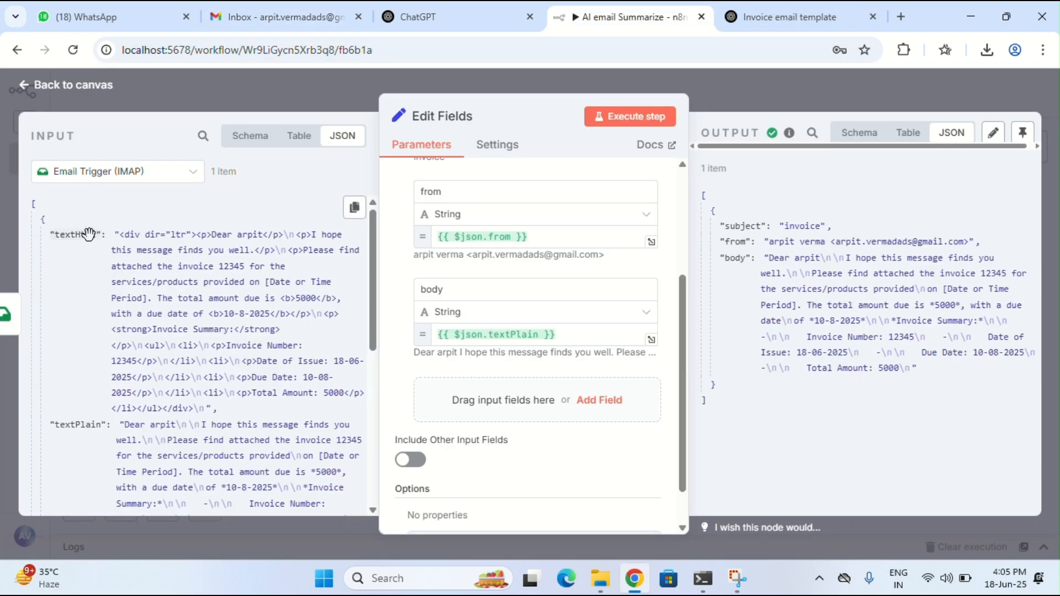
scroll(114, 377, down, 10)
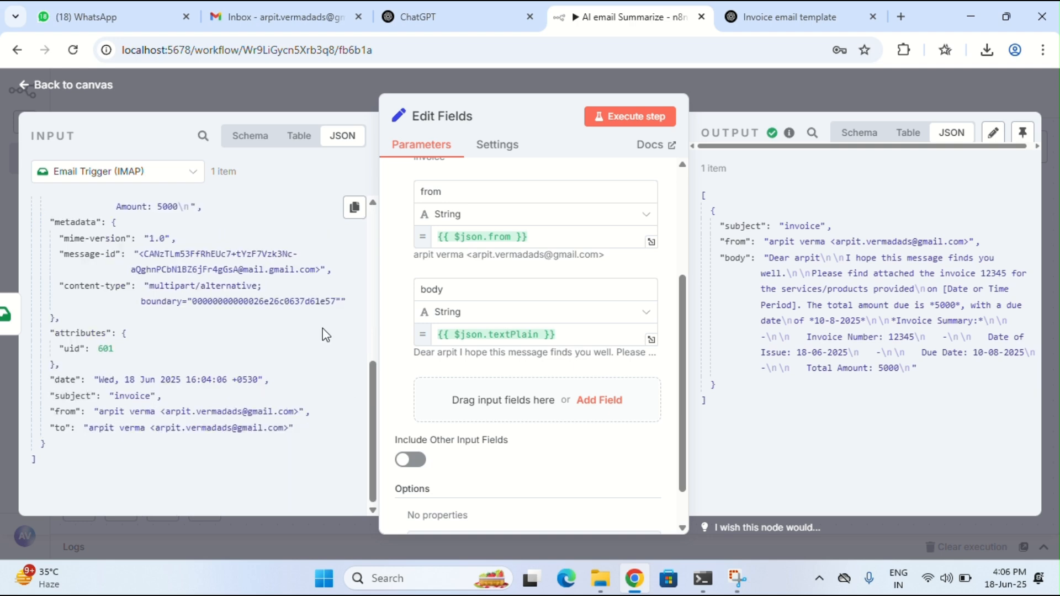
scroll(416, 260, up, 3)
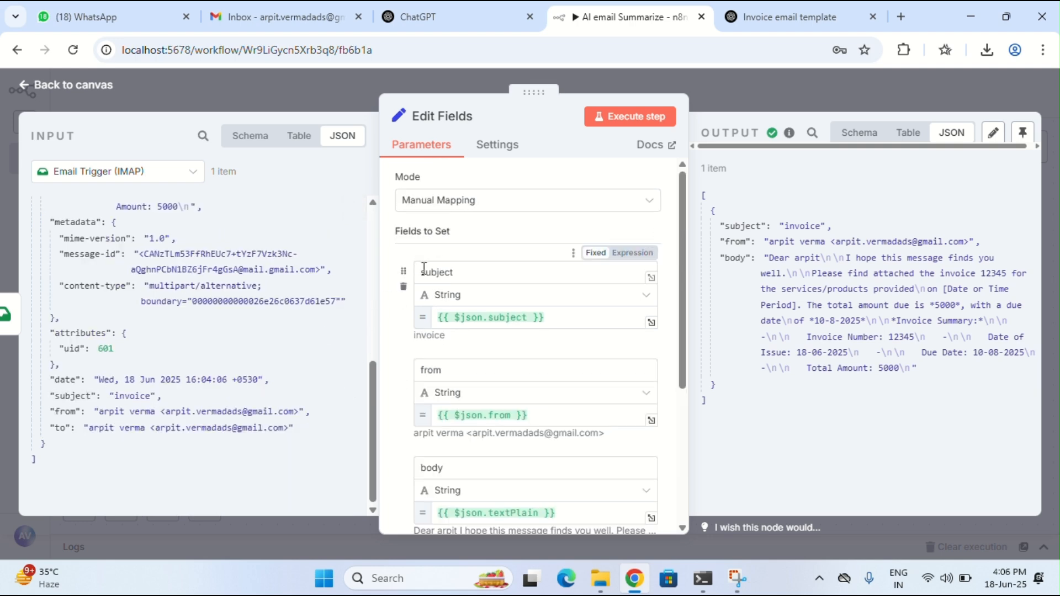
scroll(425, 331, down, 1)
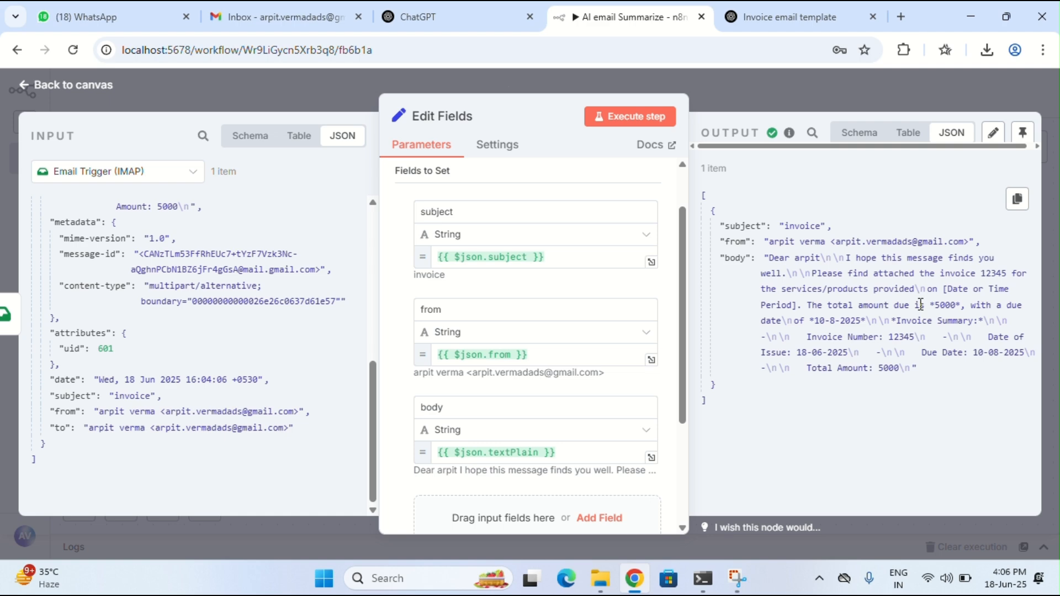
drag(767, 257, 918, 368)
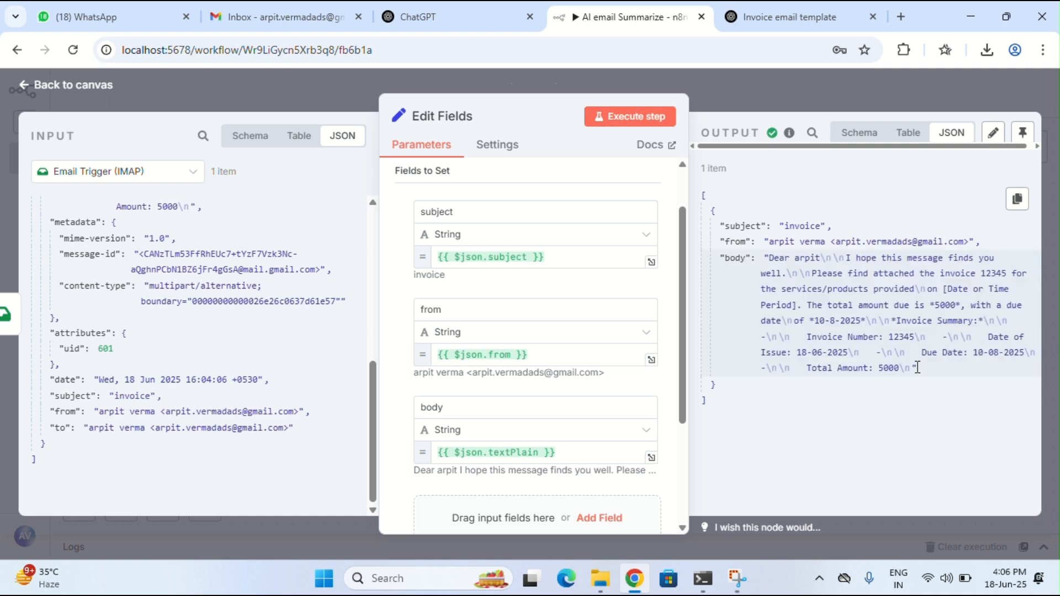
click(95, 84)
Add a Basic LLM Chain node after Edit Fields and check its default prompt expression
click(473, 217)
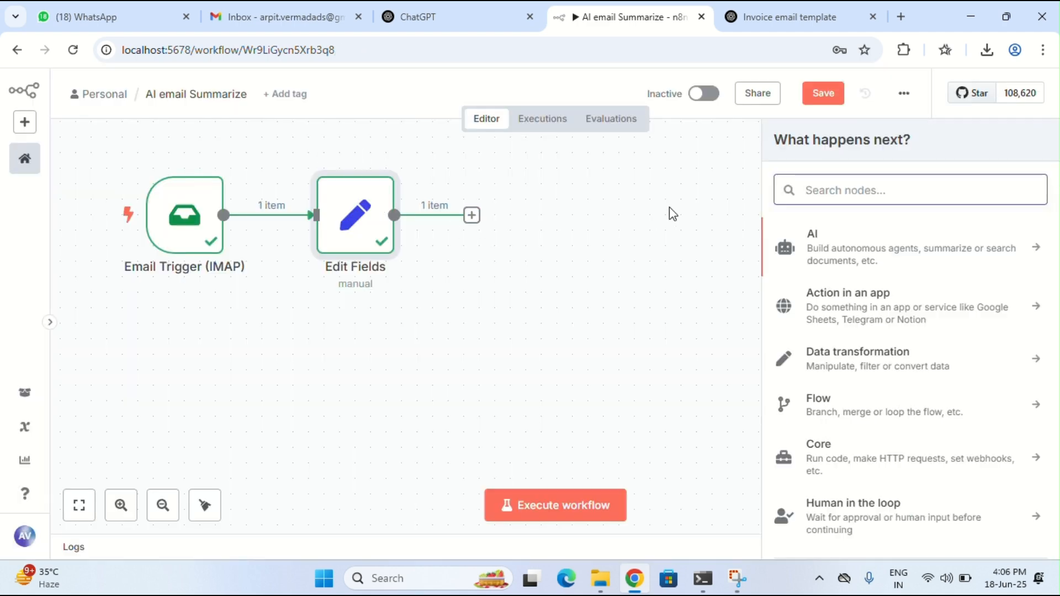
text(baic)
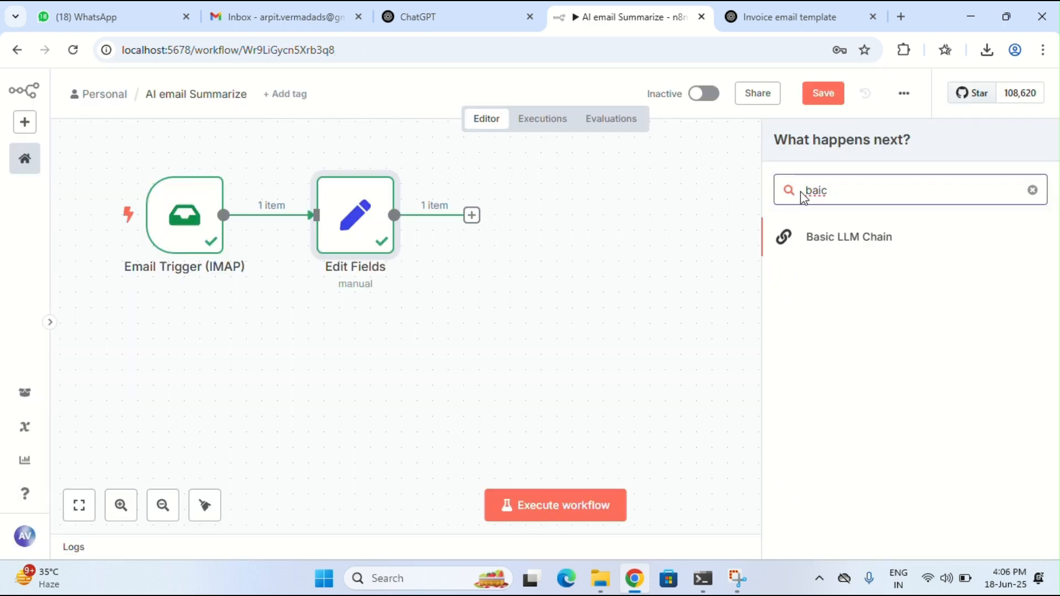
click(833, 245)
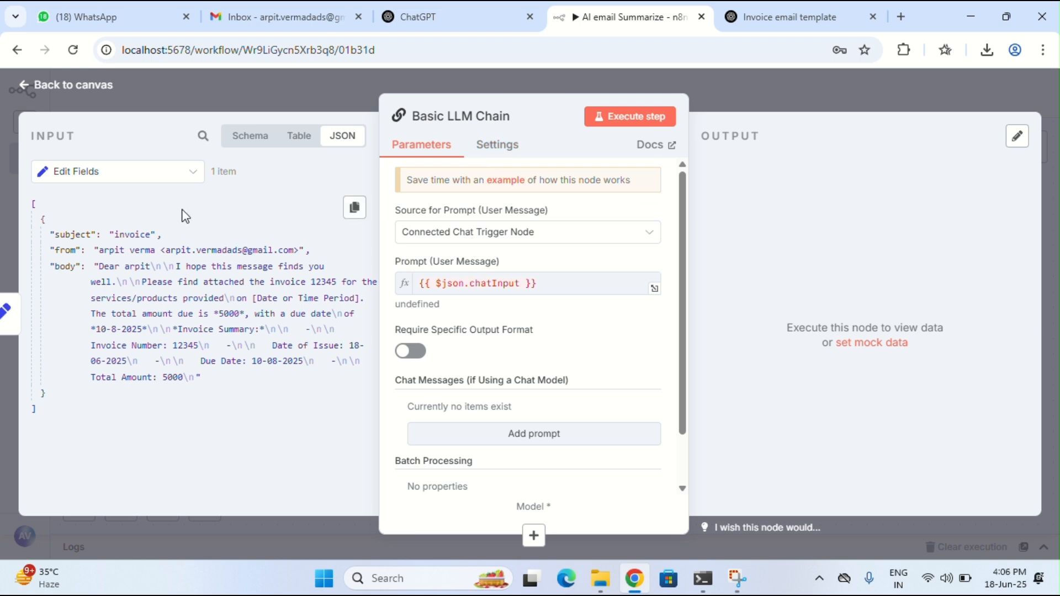
click(570, 281)
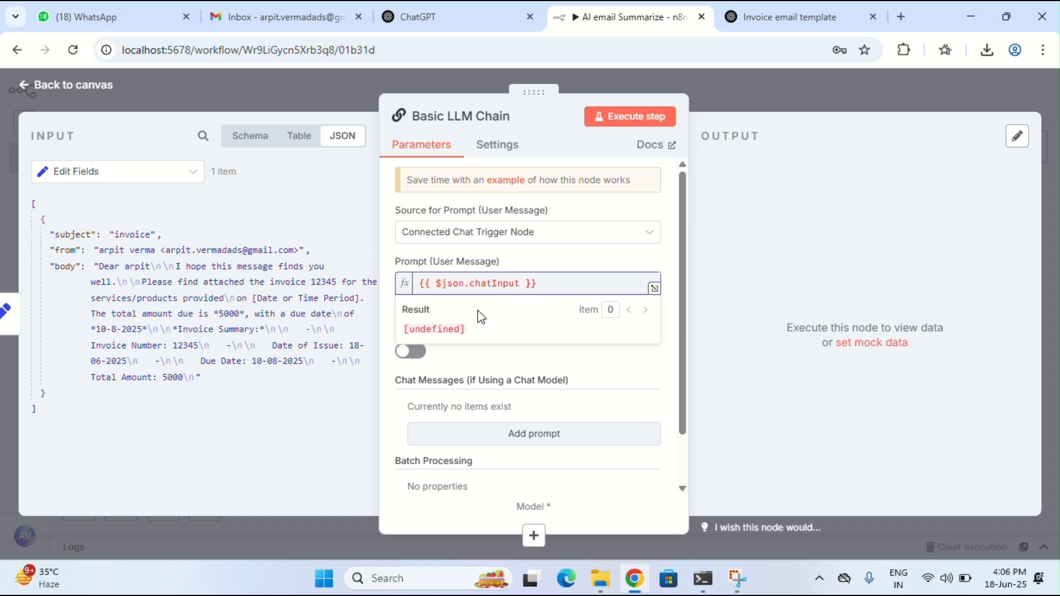
click(469, 364)
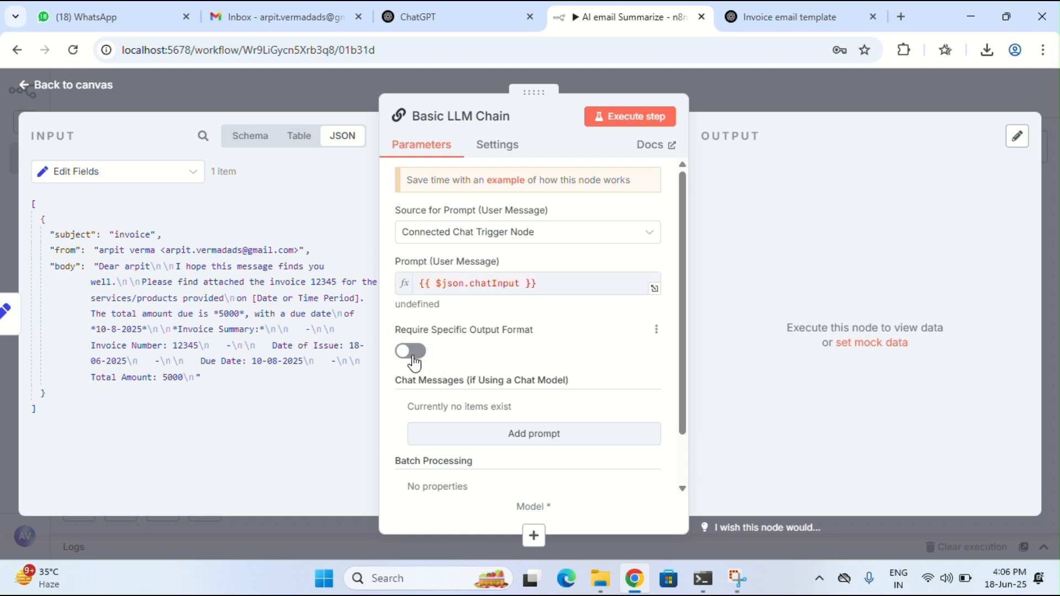
Add an empty System chat message to the chain
scroll(489, 363, down, 1)
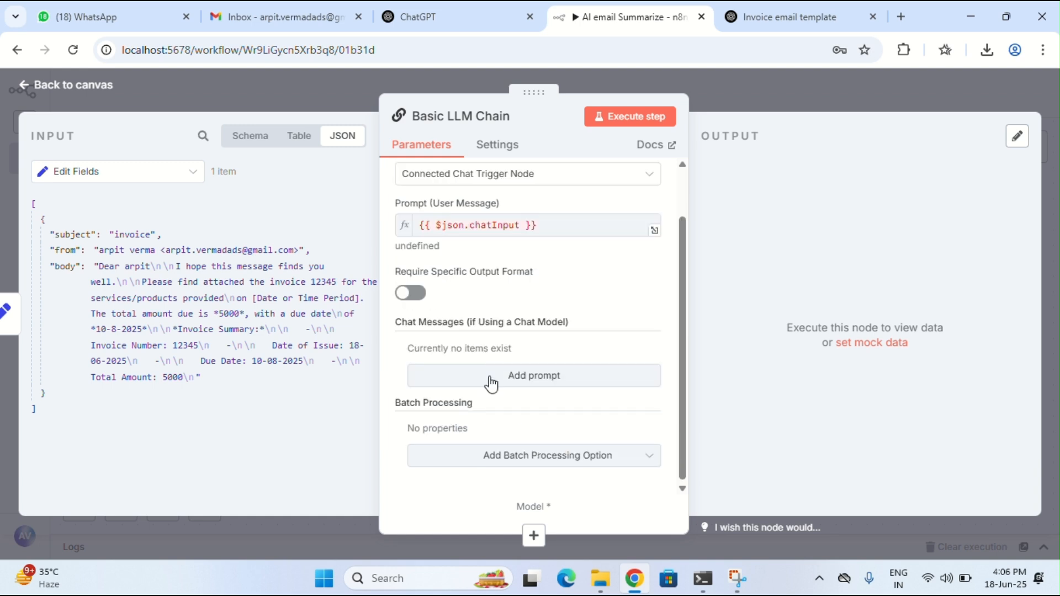
click(491, 381)
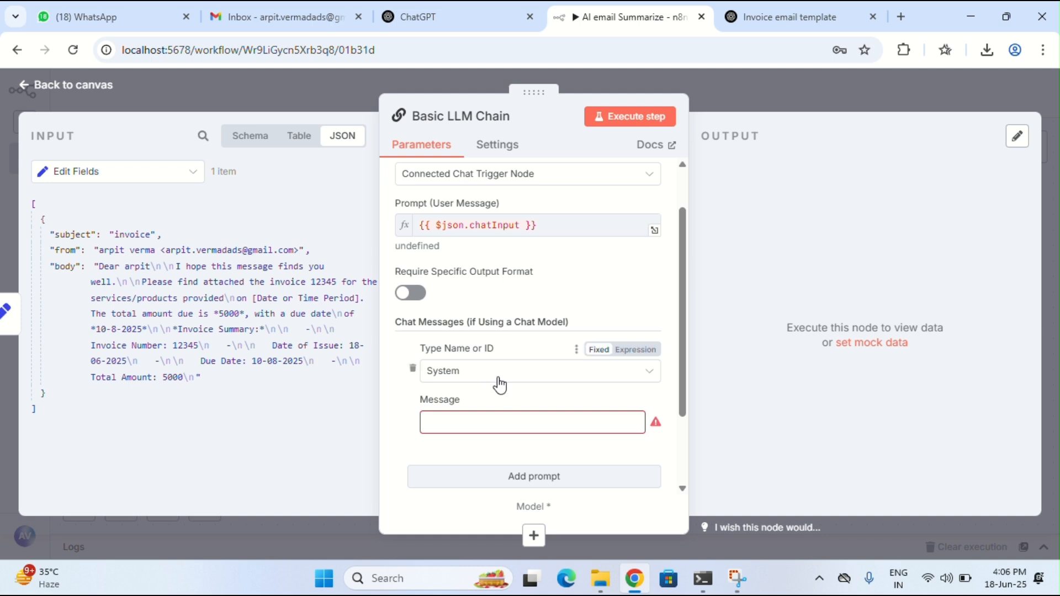
click(488, 414)
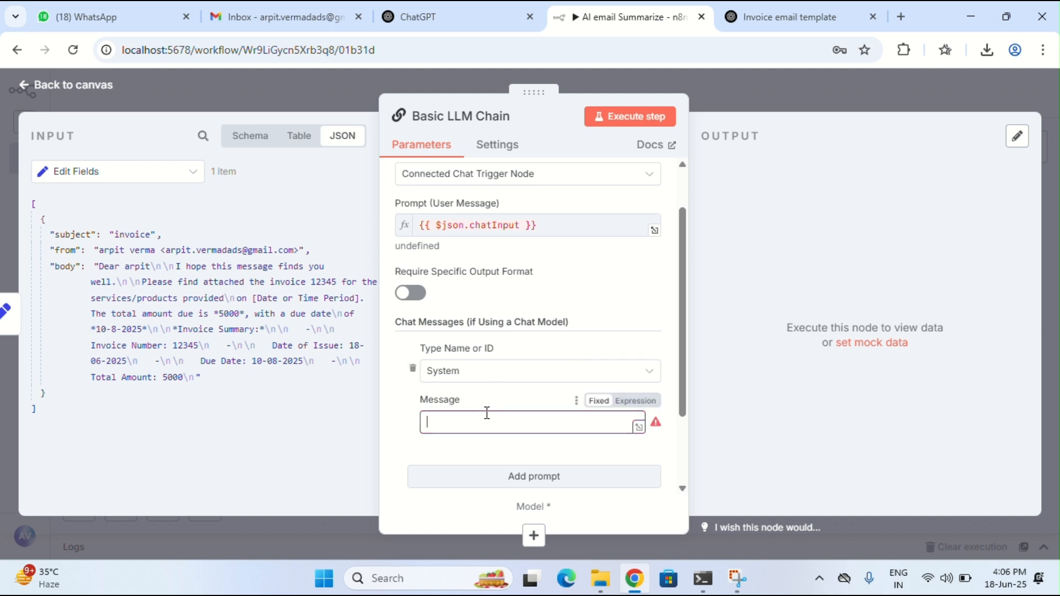
Set the chain's Source for Prompt to Define below
scroll(486, 413, down, 1)
scroll(486, 412, down, 1)
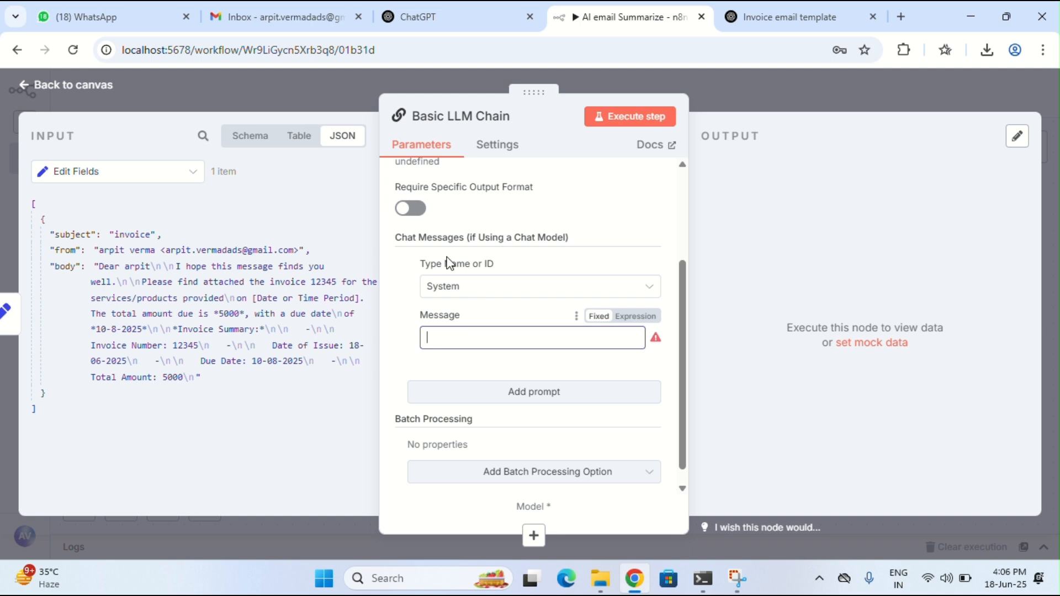
scroll(469, 296, up, 3)
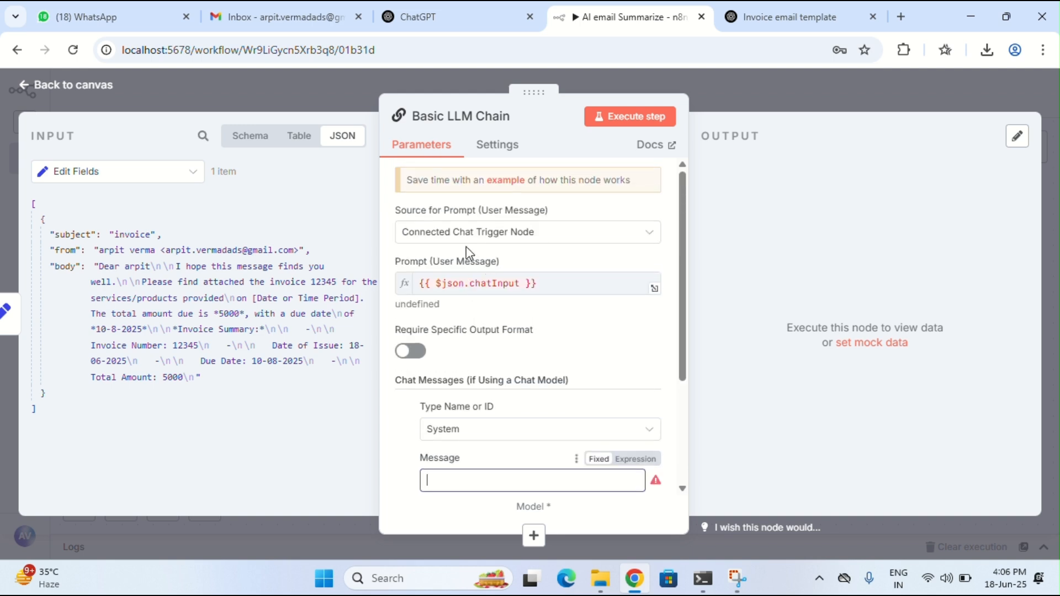
click(446, 236)
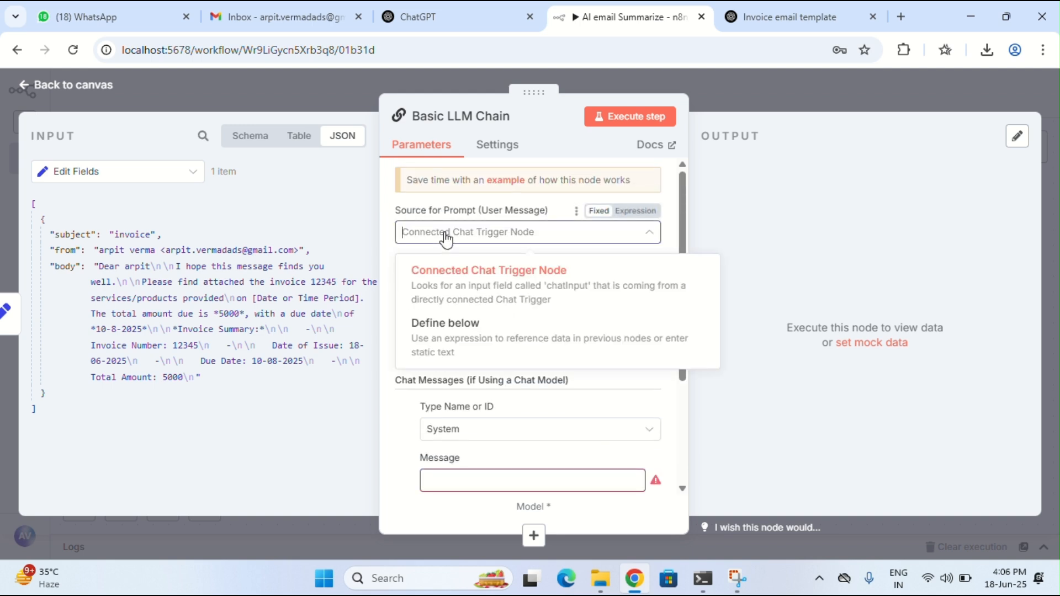
click(463, 330)
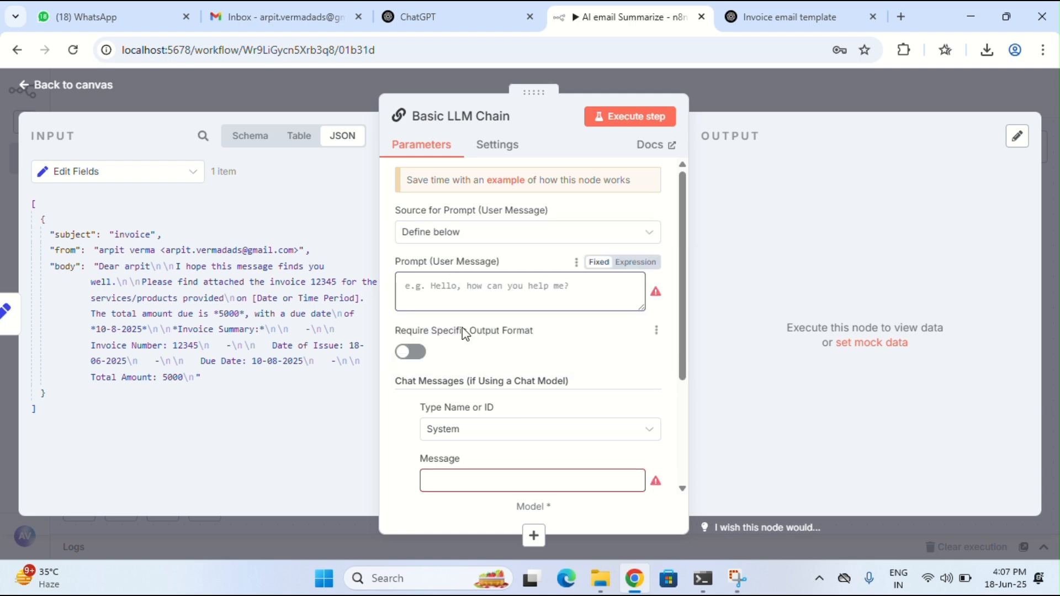
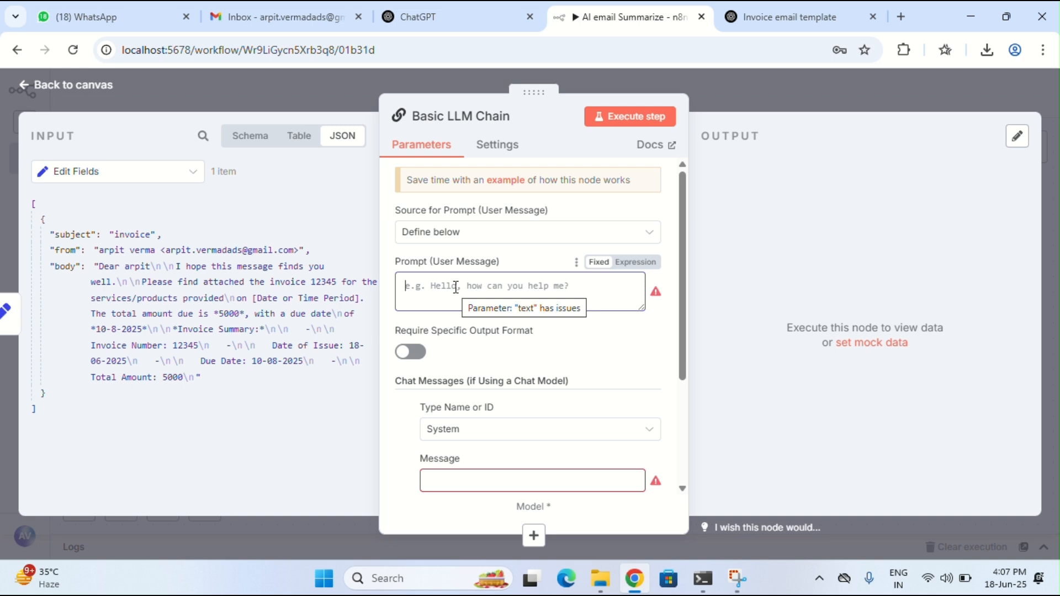
Set the chain's Source for Prompt back to Define below after trying the chat-trigger option
text(you)
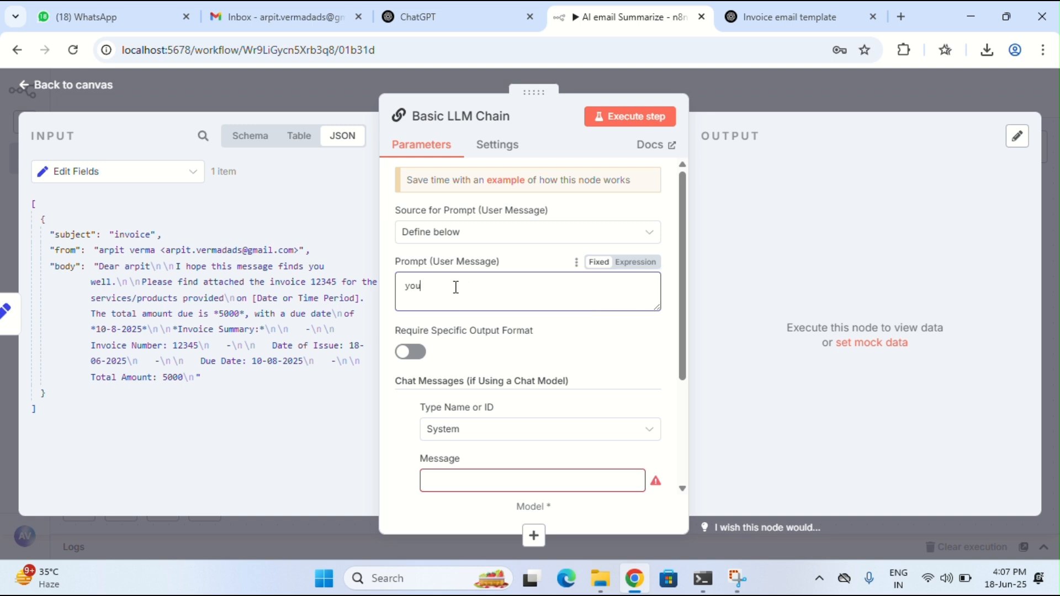
click(450, 233)
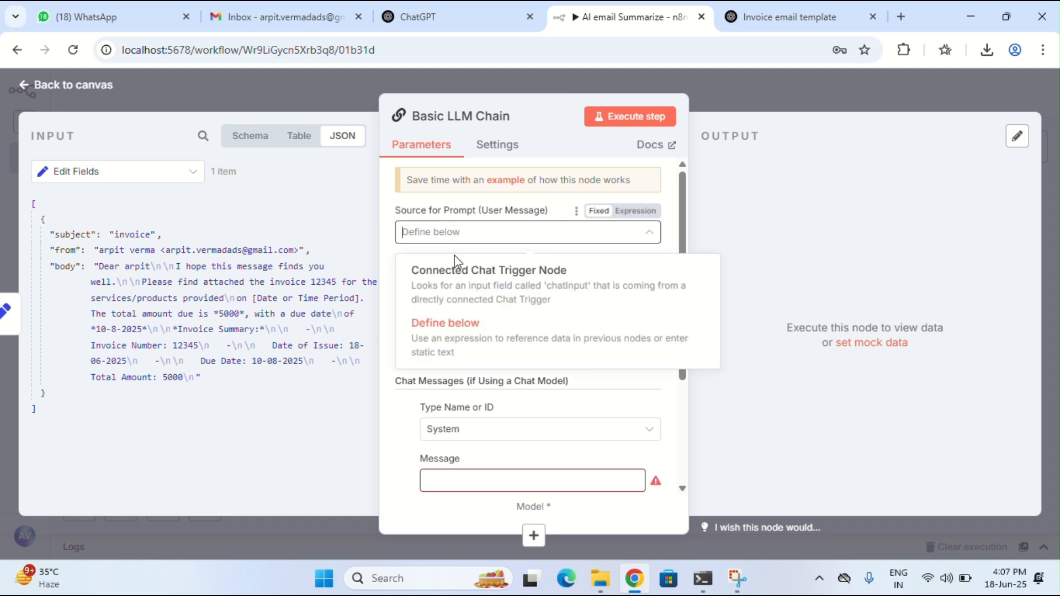
click(457, 275)
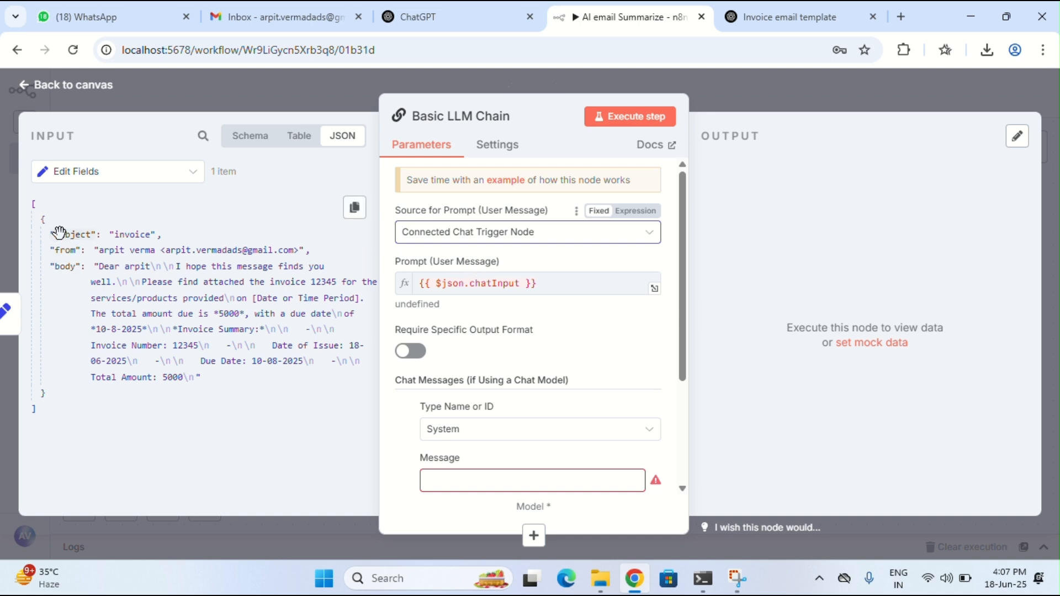
drag(108, 249, 474, 243)
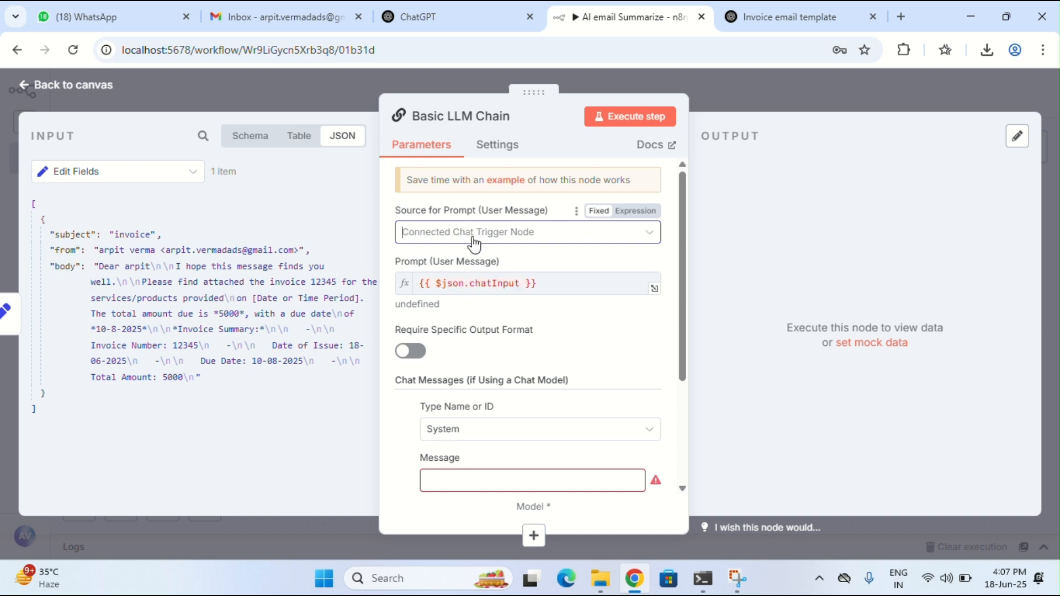
click(464, 313)
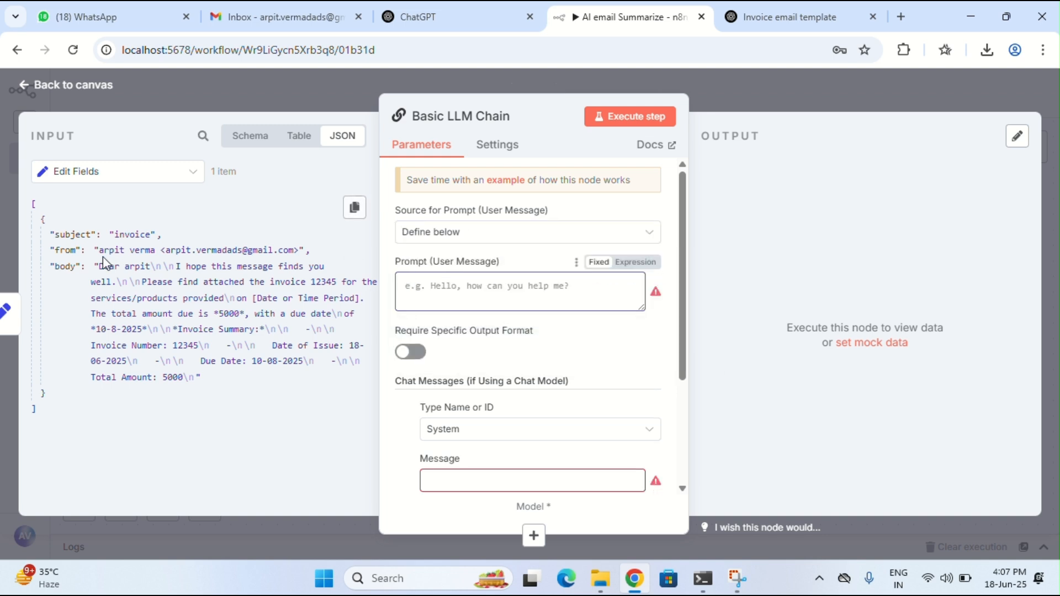
Write a prompt asking the email assistant to summarize the email in a single line, in table form
click(425, 282)
text(you)
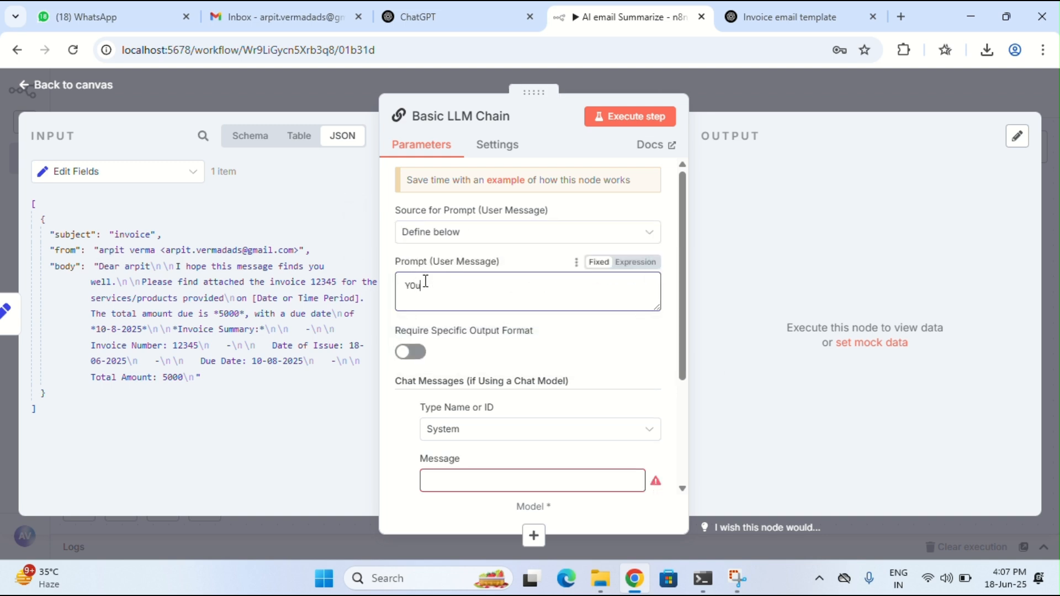
text( are an emai;)
text( assistant)
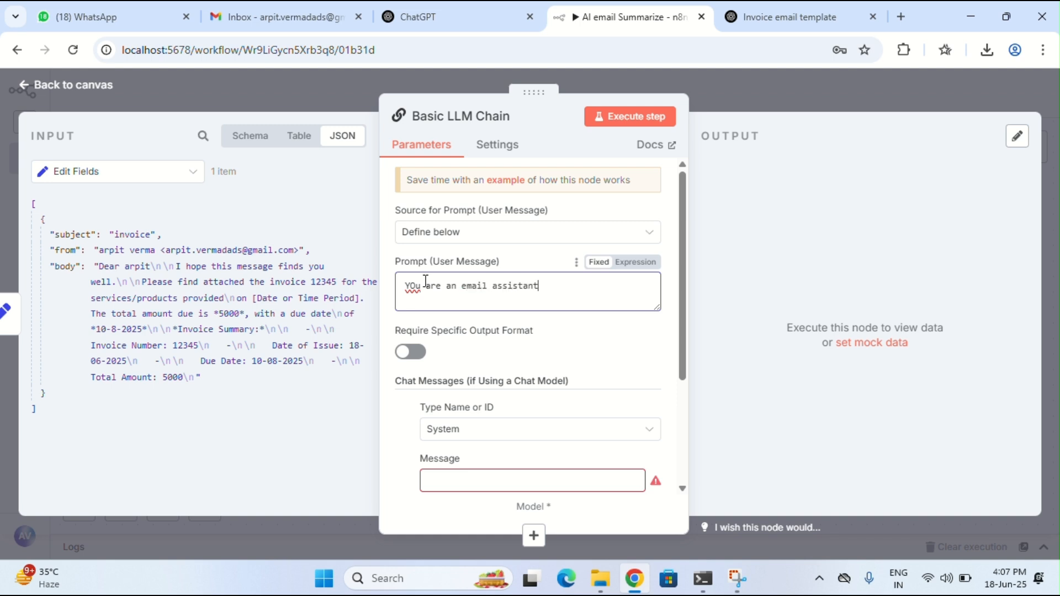
text( to summarize the mau)
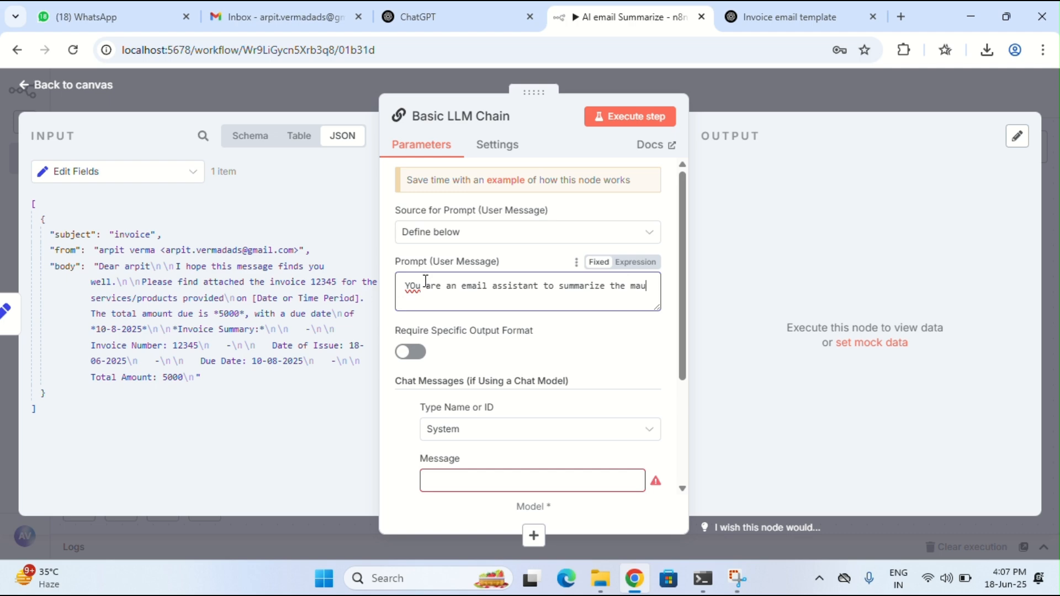
key(BackSpace)
key(BackSpace)
key(BackSpace)
text(email in single line)
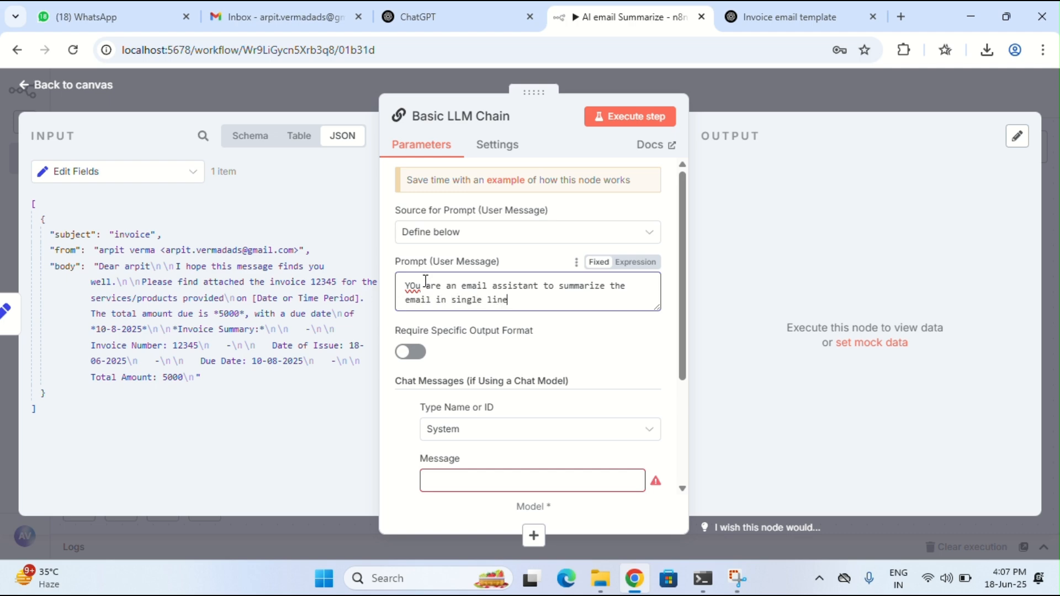
text( a want to show in the tabl)
text(e form)
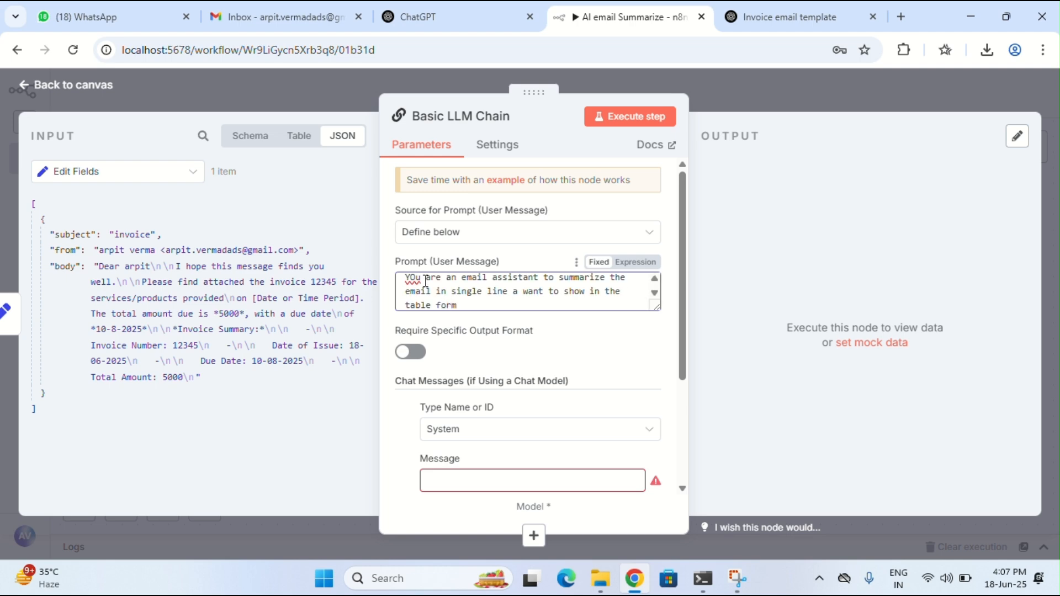
click(417, 276)
key(BackSpace)
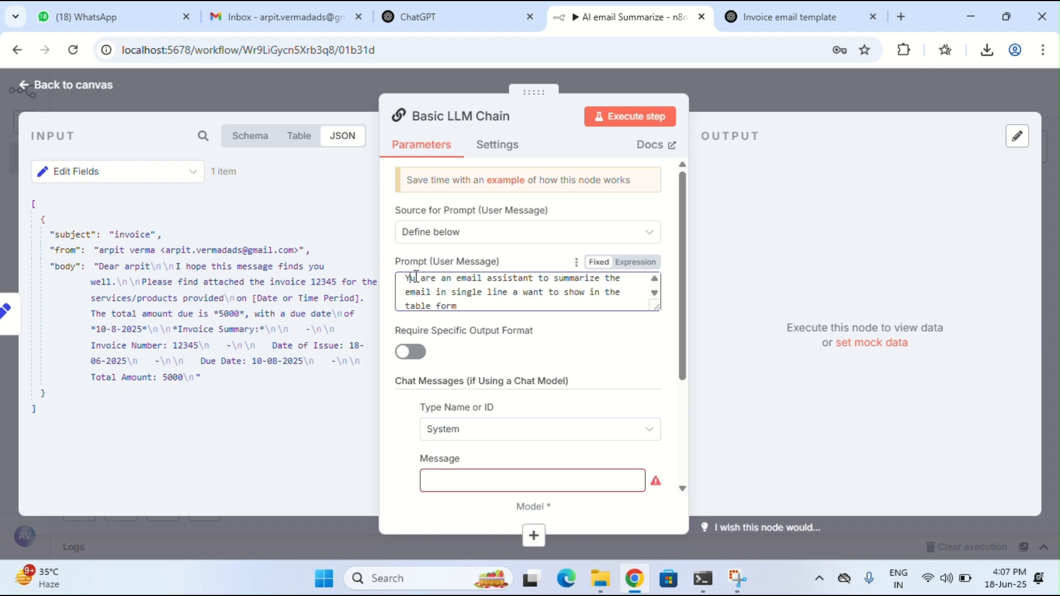
text(u)
key(BackSpace)
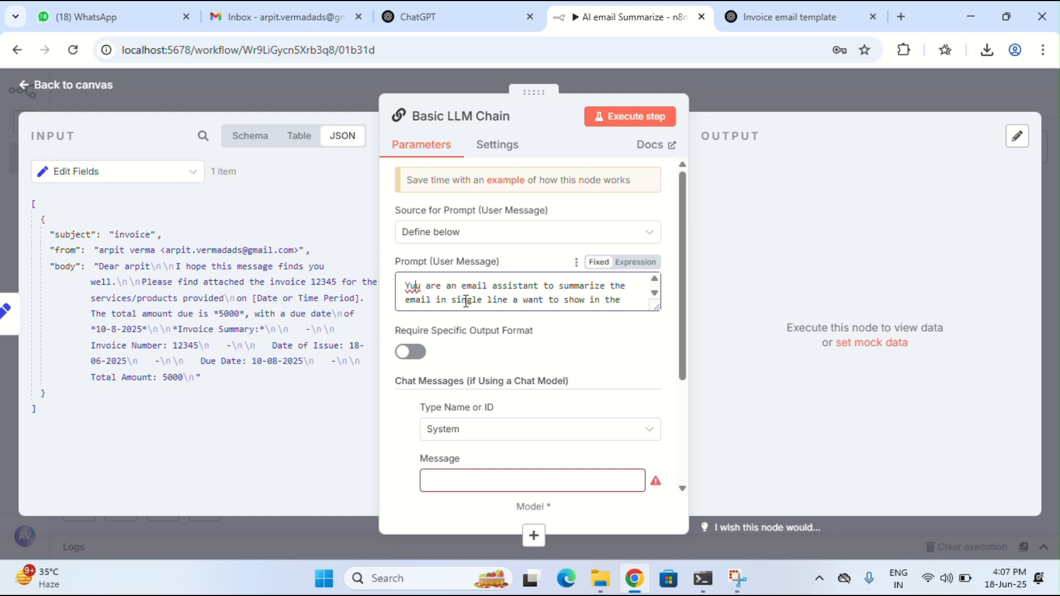
text(o)
text(and)
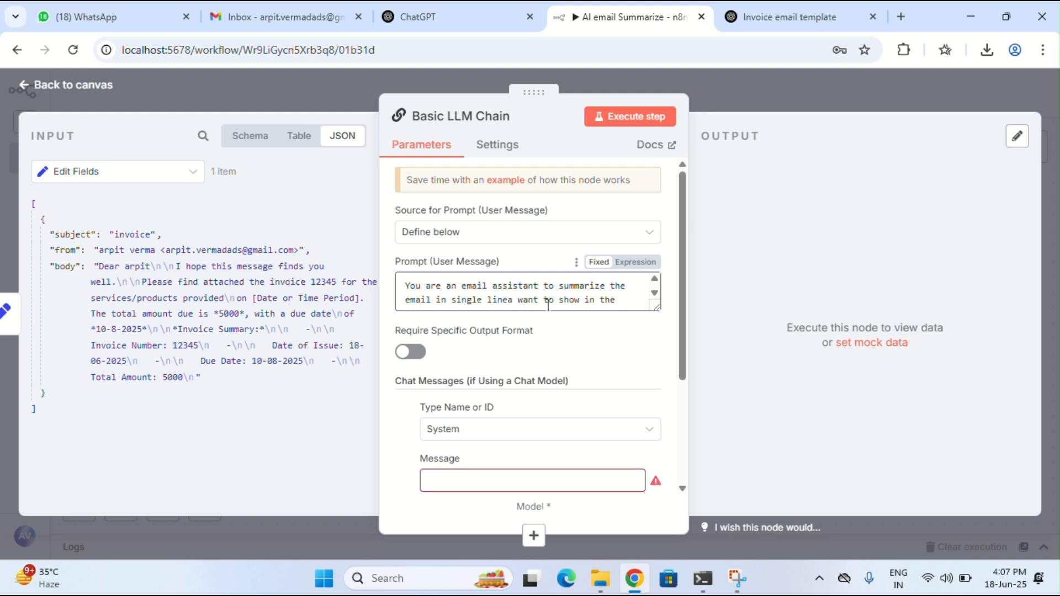
key(BackSpace)
key(BackSpace)
key(BackSpace)
key(BackSpace)
key(BackSpace)
text(and i)
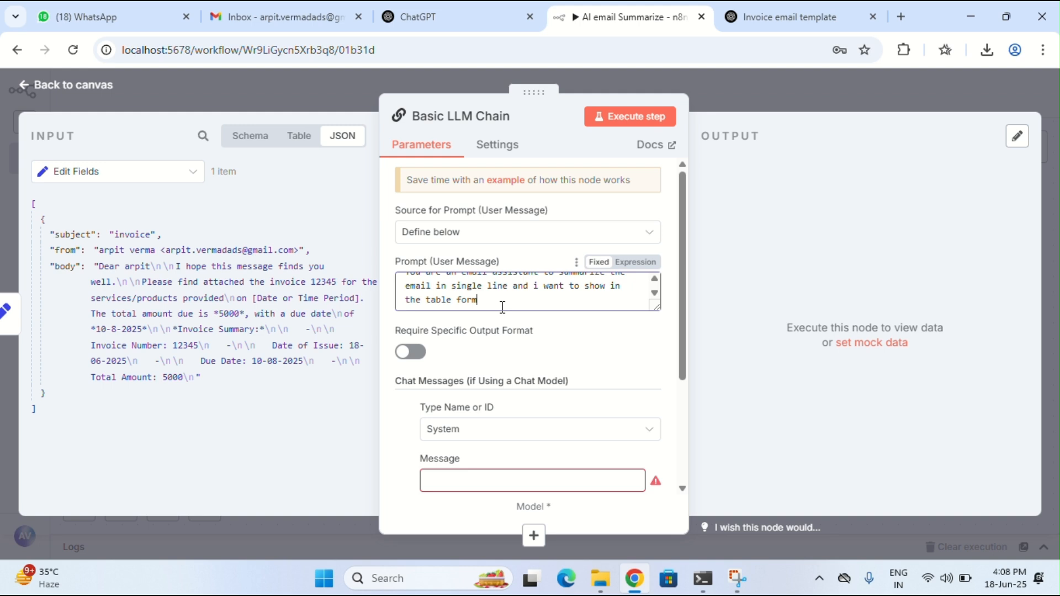
key(Return)
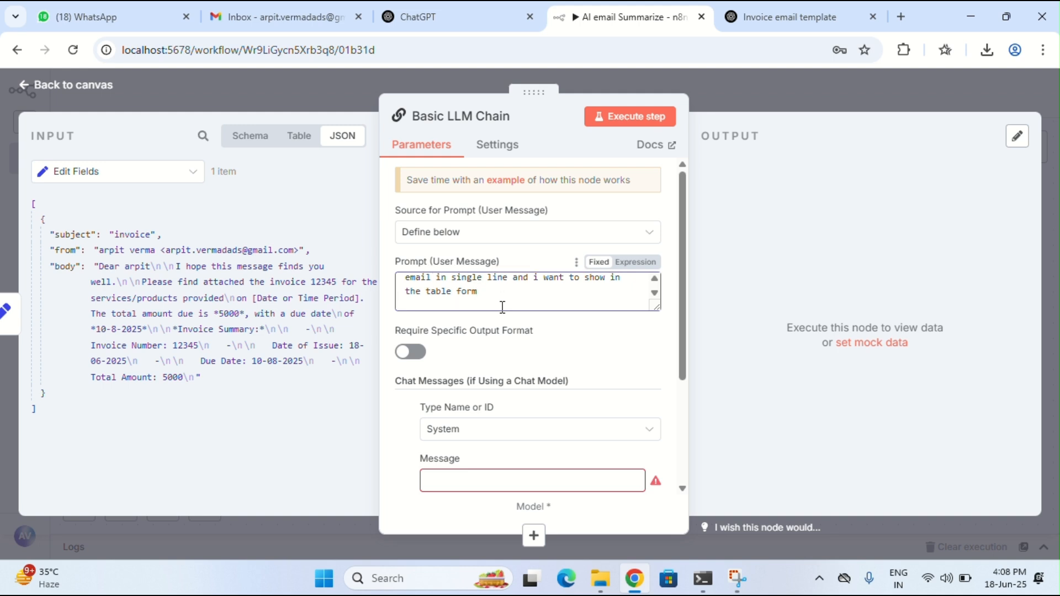
Insert the email body field into the prompt below the instruction
click(60, 266)
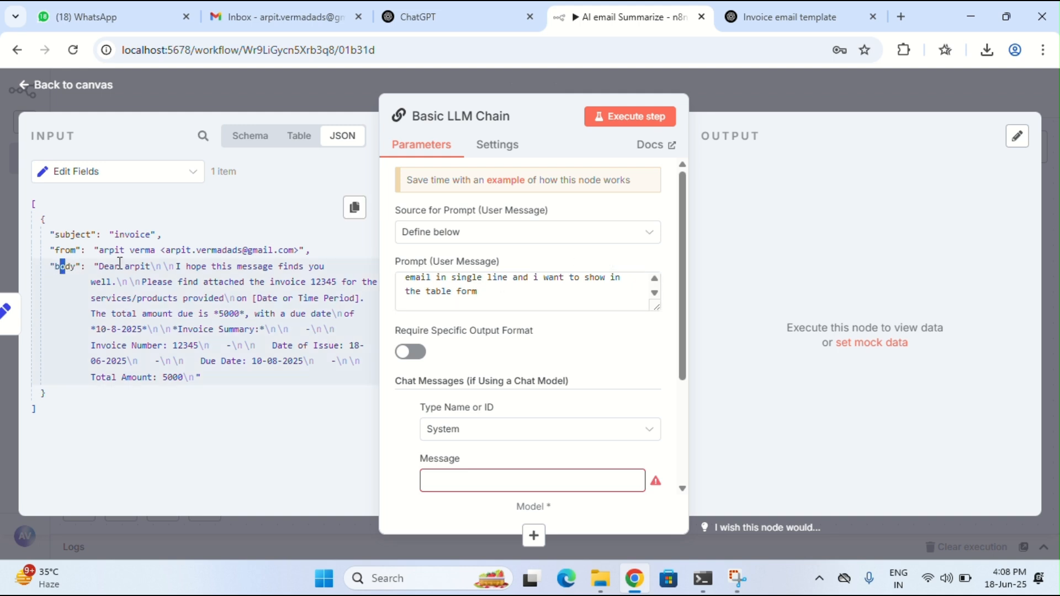
drag(119, 263, 457, 301)
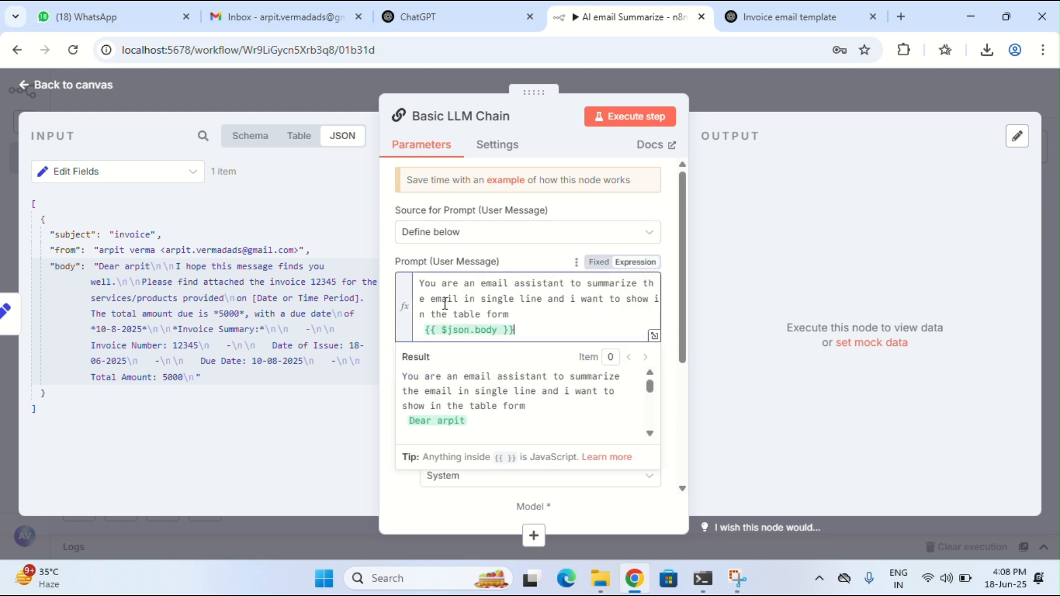
drag(421, 284, 511, 315)
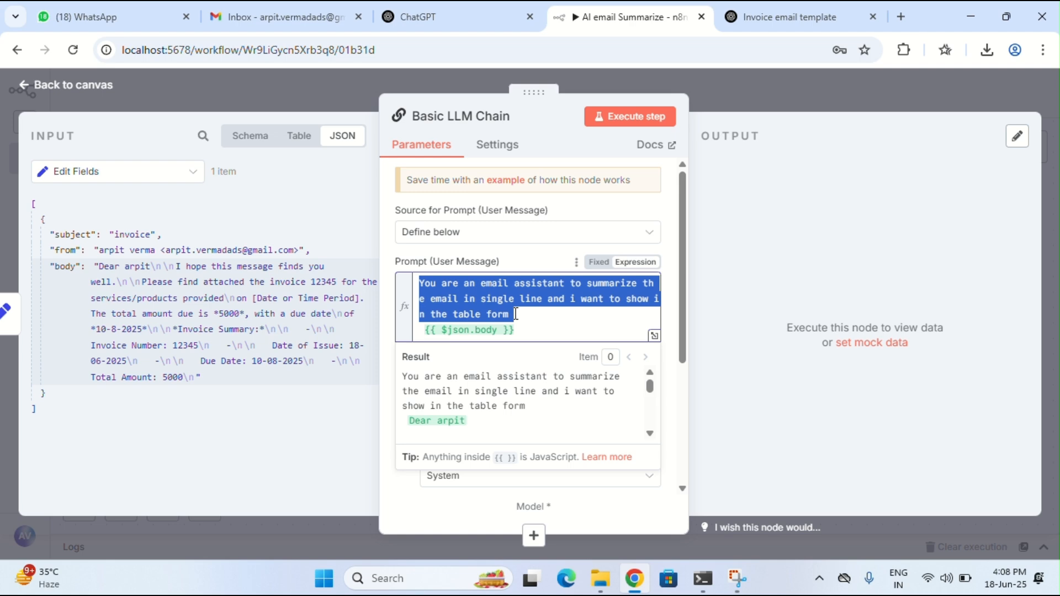
click(516, 314)
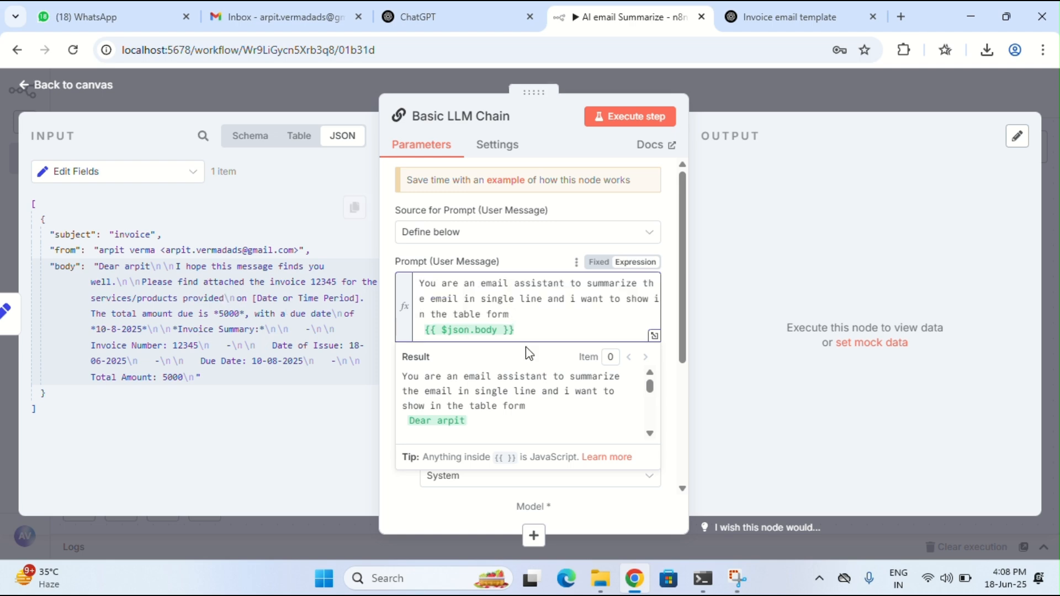
scroll(550, 295, down, 3)
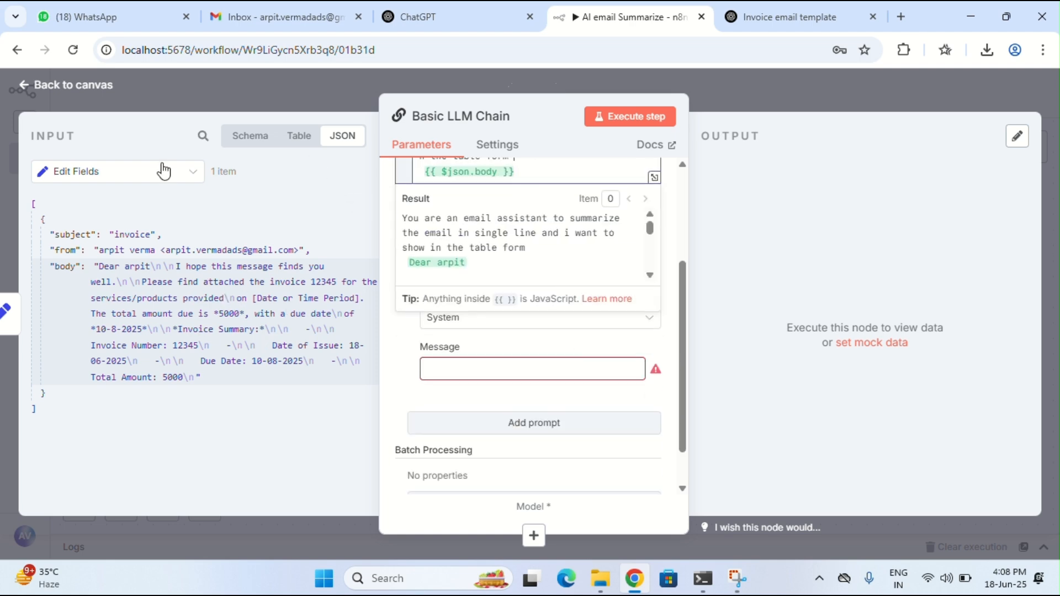
Attach a Groq Chat Model to the Basic LLM Chain's model input
click(55, 88)
click(527, 306)
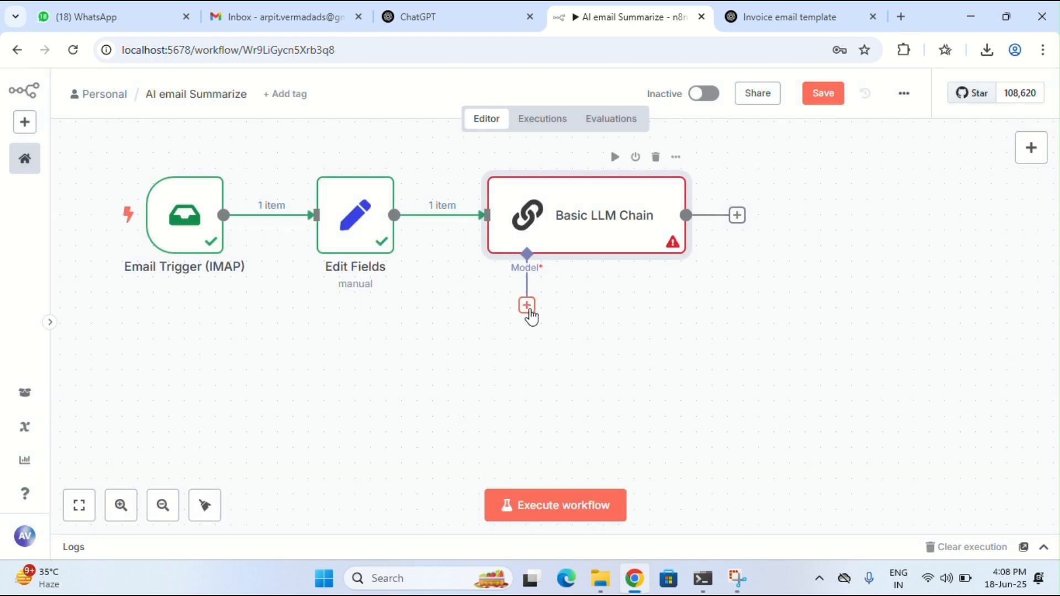
text(g)
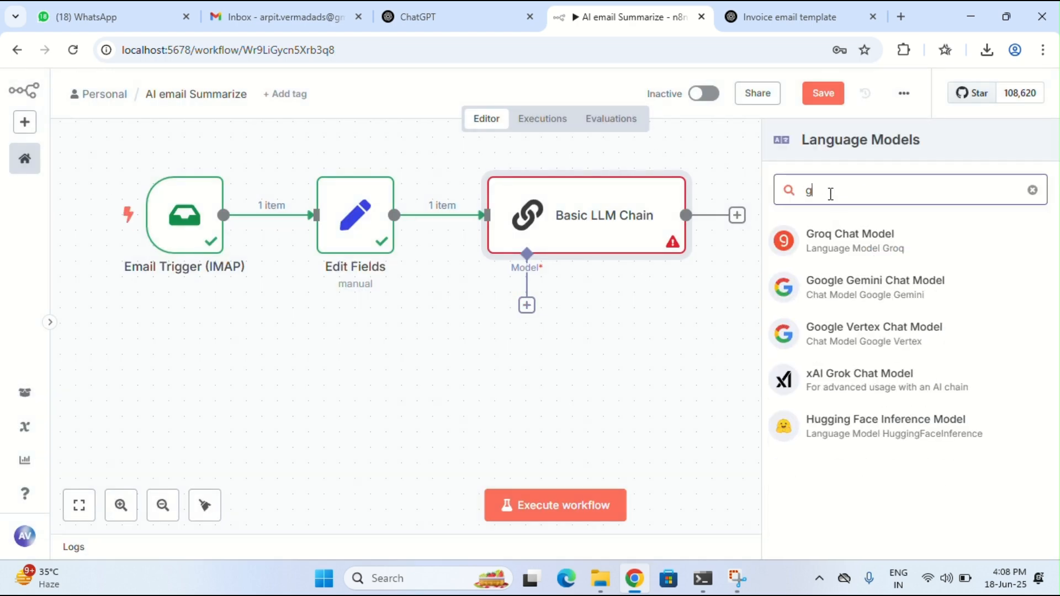
text(roq)
click(843, 238)
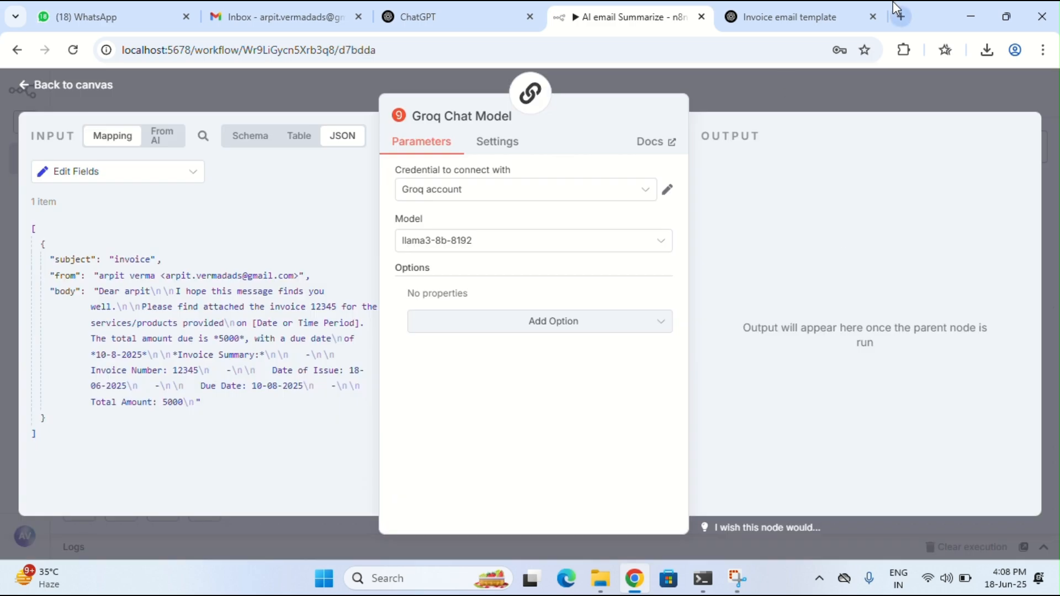
click(833, 9)
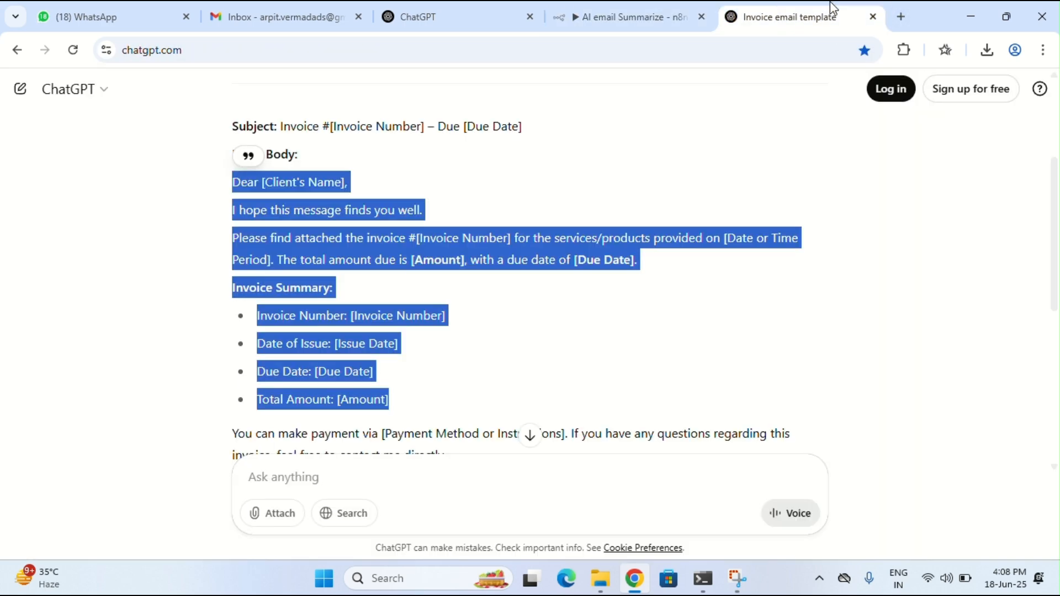
Find the GroqCloud console and review the existing secret key on its API Keys page
click(732, 55)
text(groqcloud)
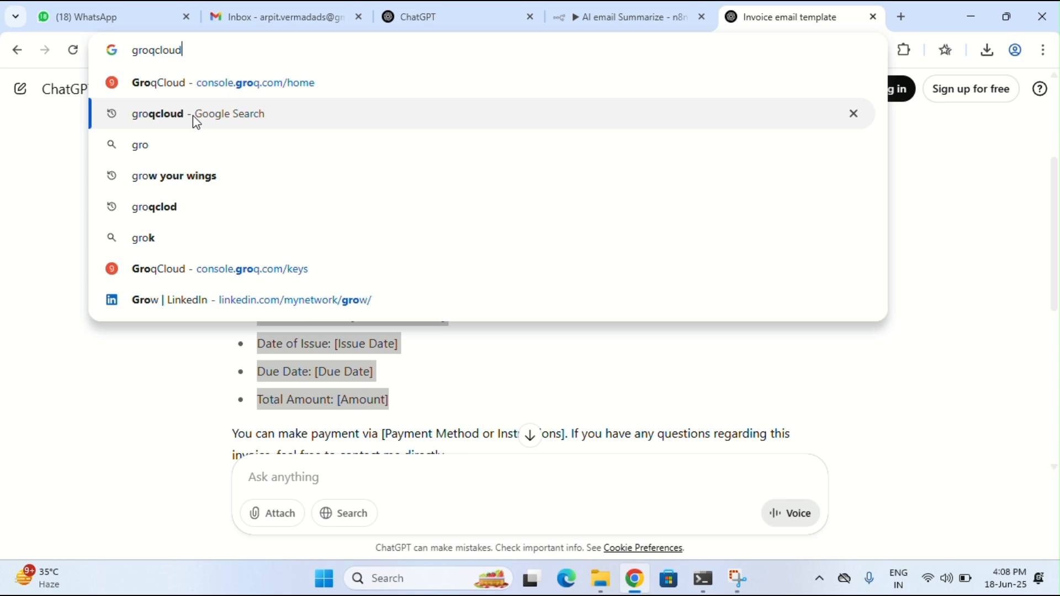
click(193, 115)
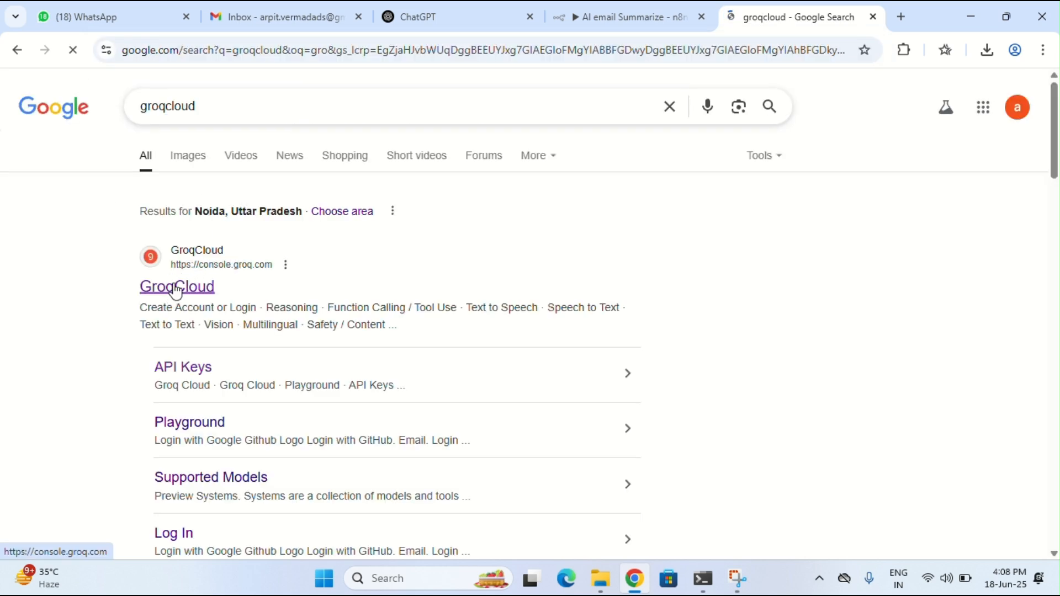
click(177, 290)
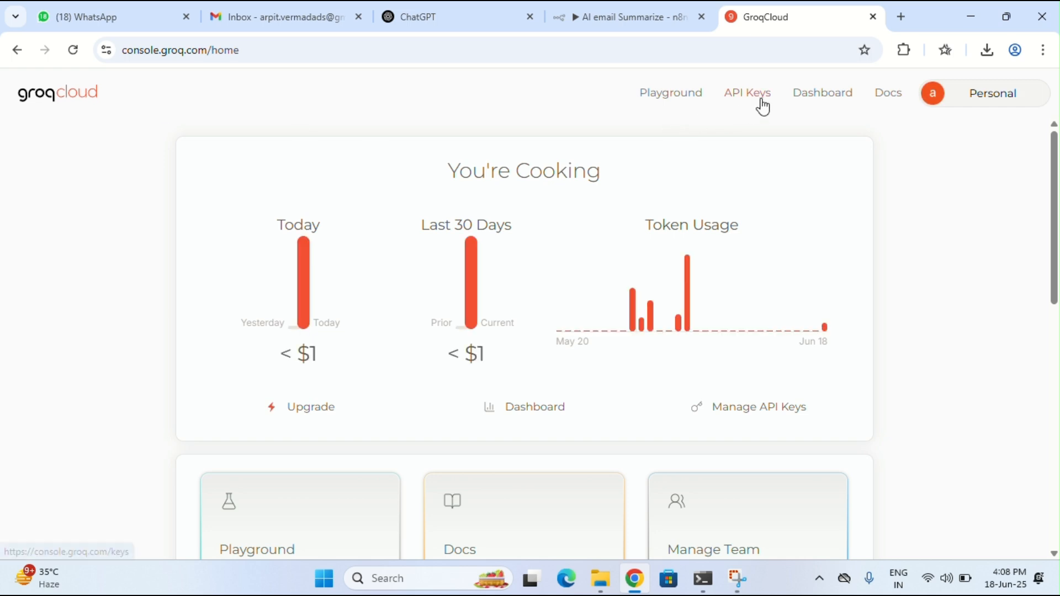
click(742, 95)
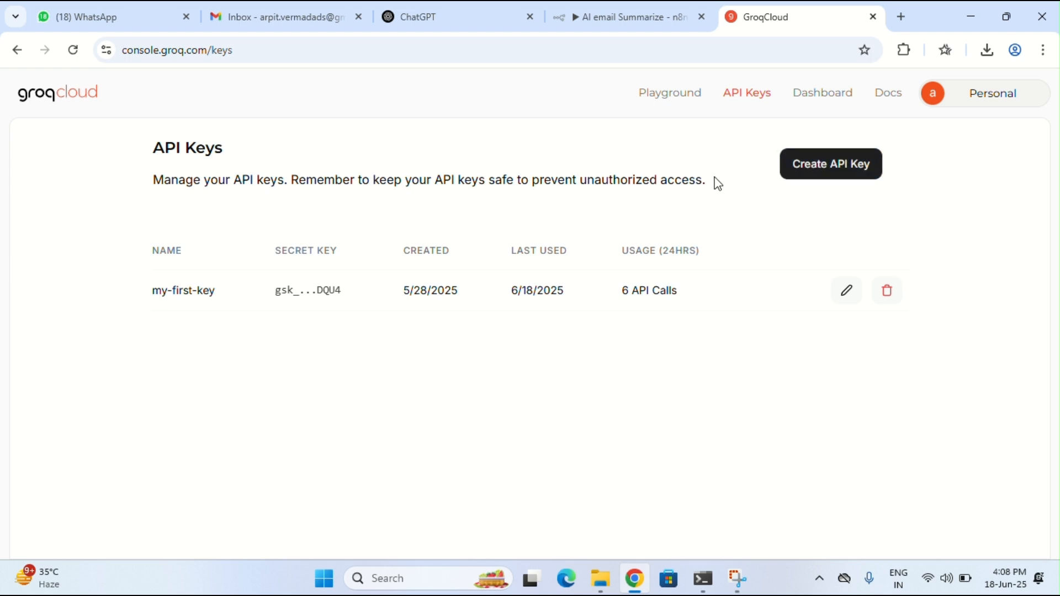
drag(279, 293, 366, 278)
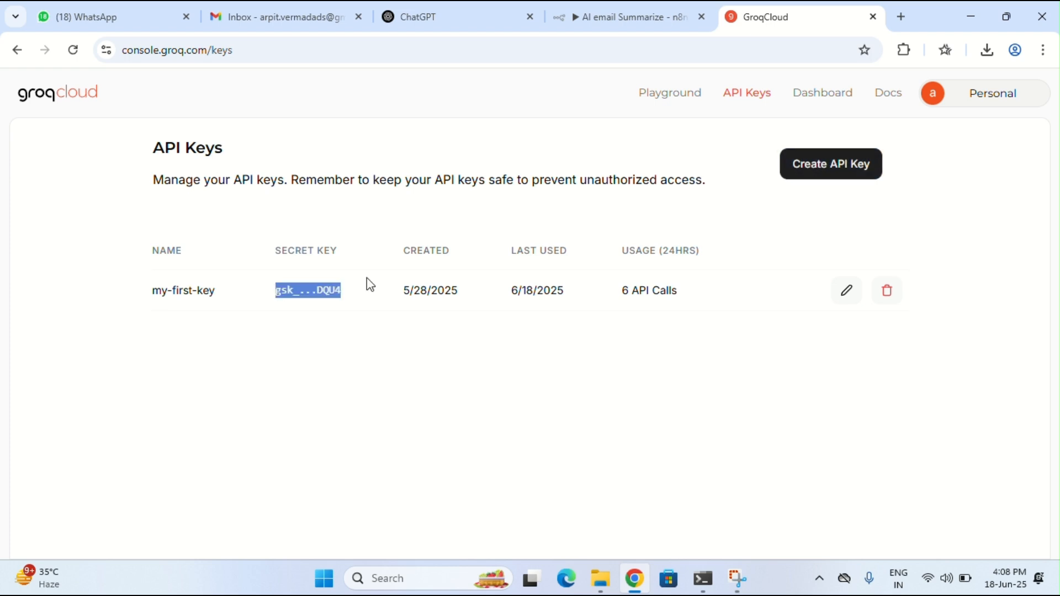
click(659, 12)
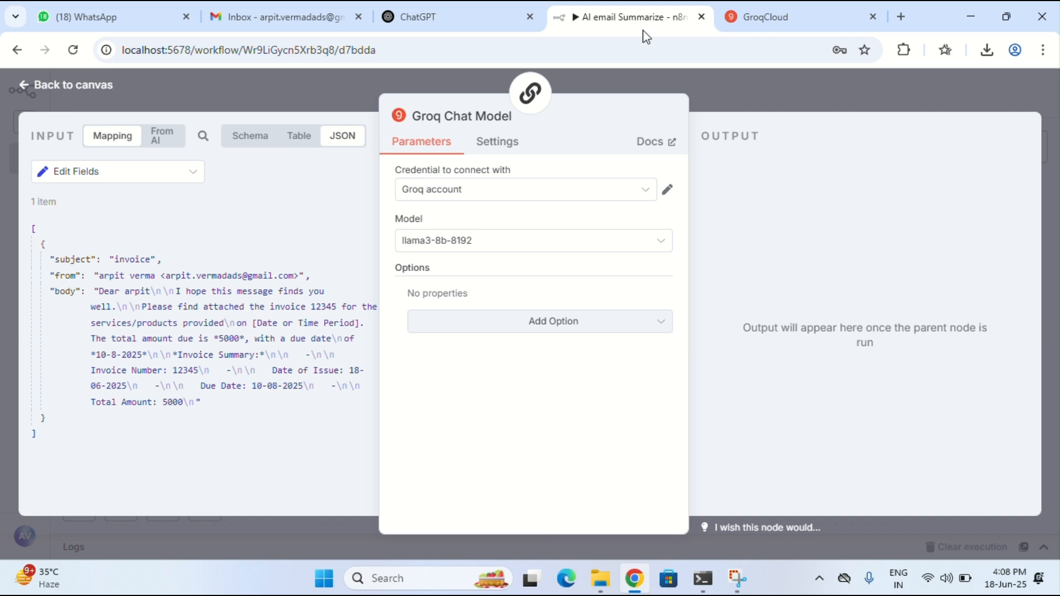
Verify the Groq account credential's stored API key and successful connection
click(669, 194)
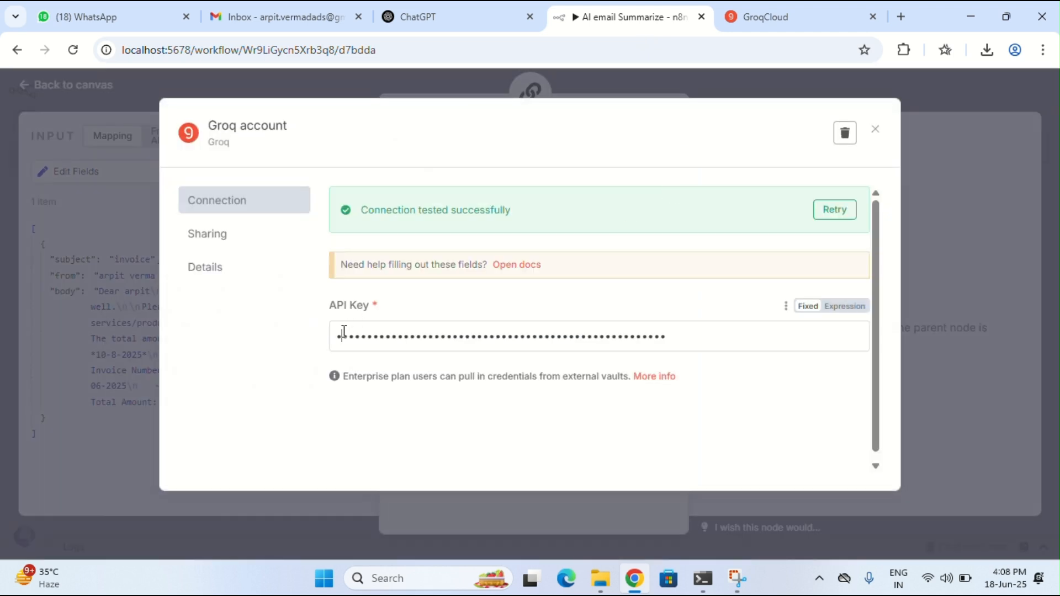
drag(343, 331, 589, 322)
click(875, 130)
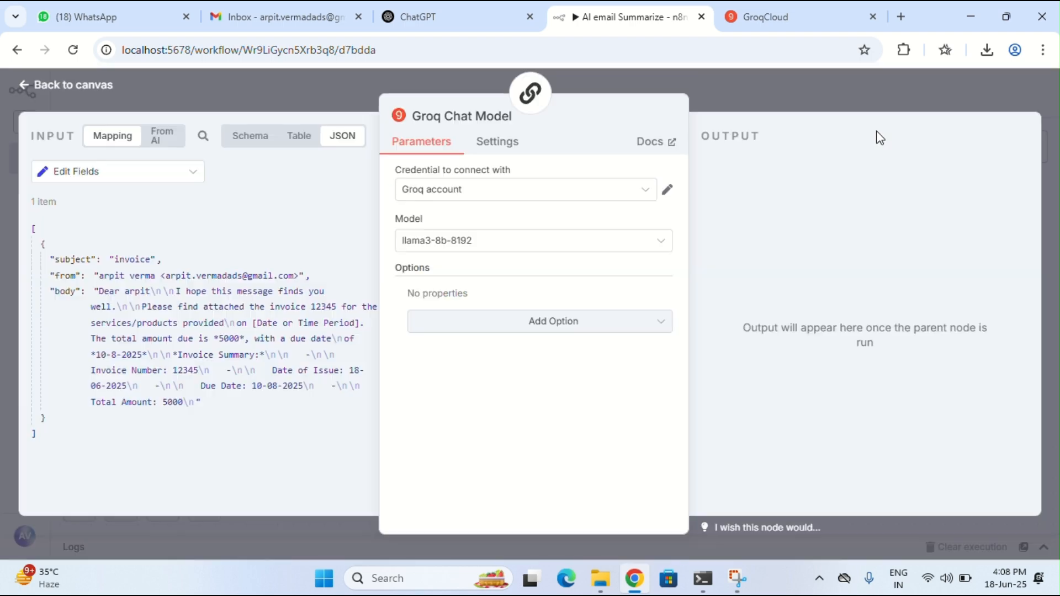
click(410, 196)
Keep llama3-8b-8192 as the Groq Chat Model and close its settings
click(431, 240)
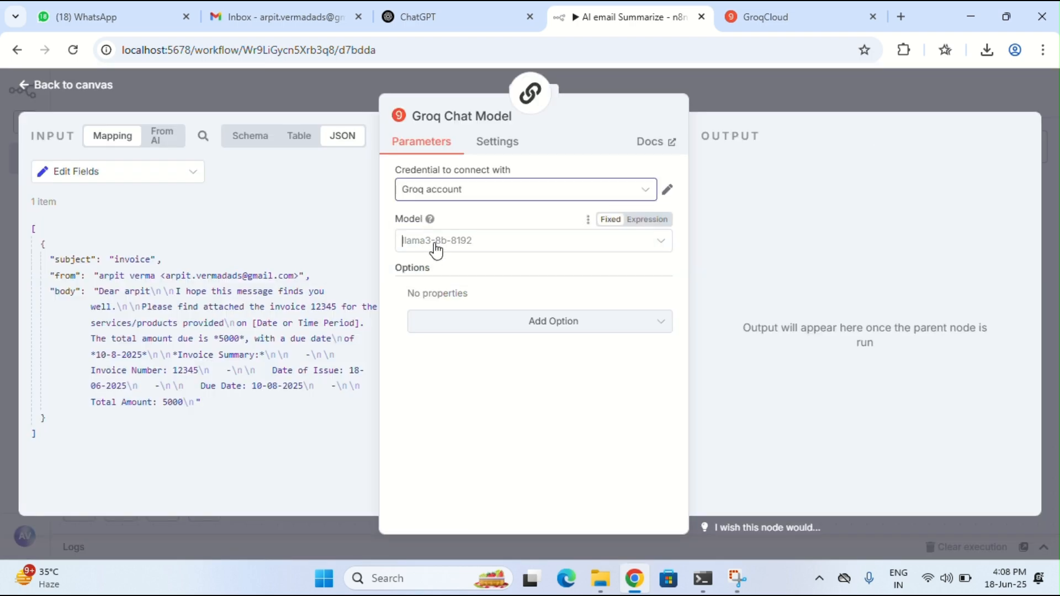
scroll(433, 379, down, 3)
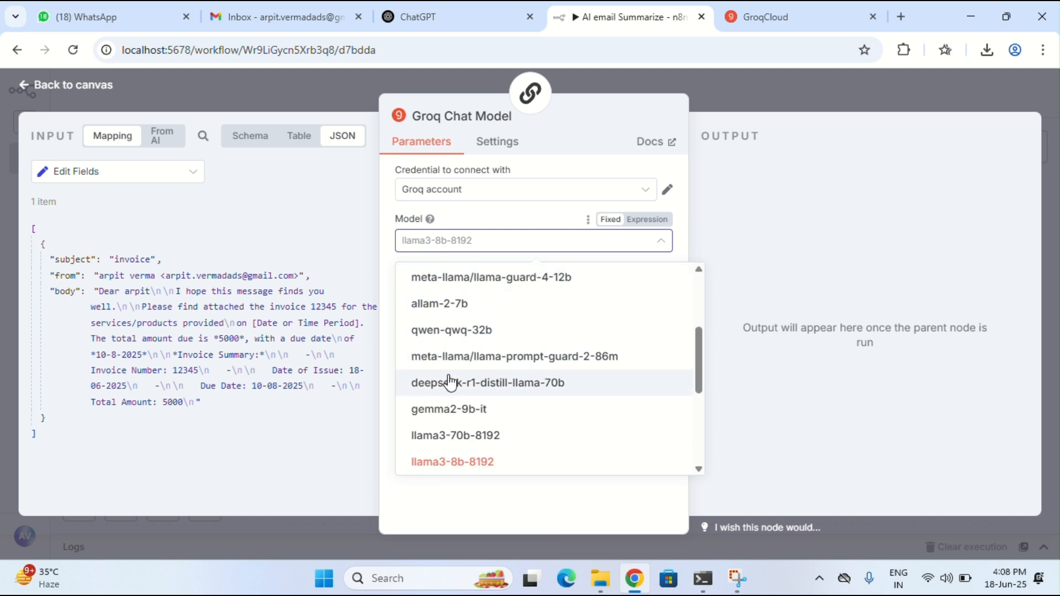
click(458, 464)
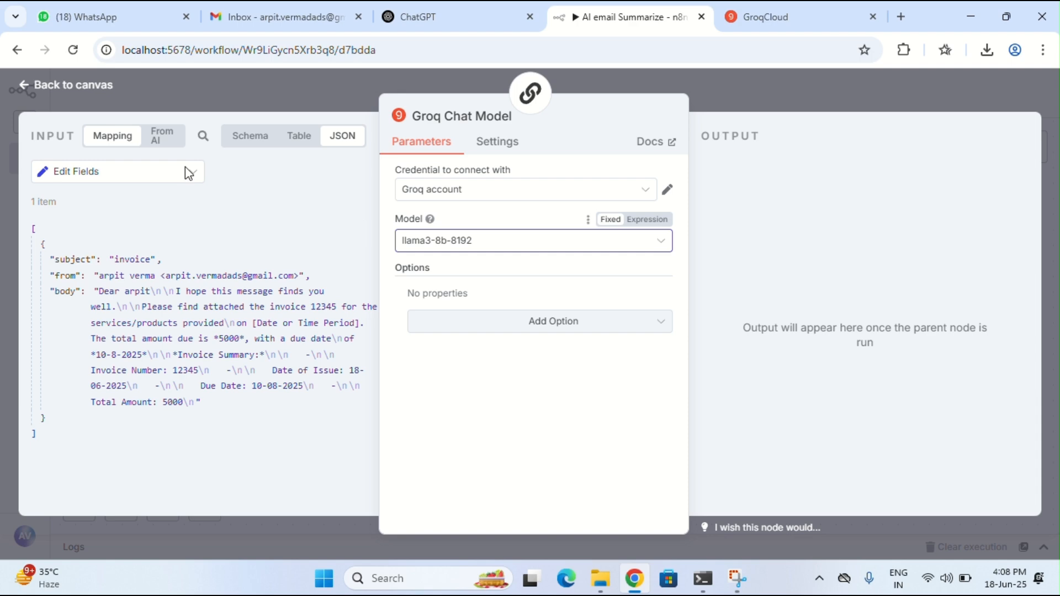
click(75, 84)
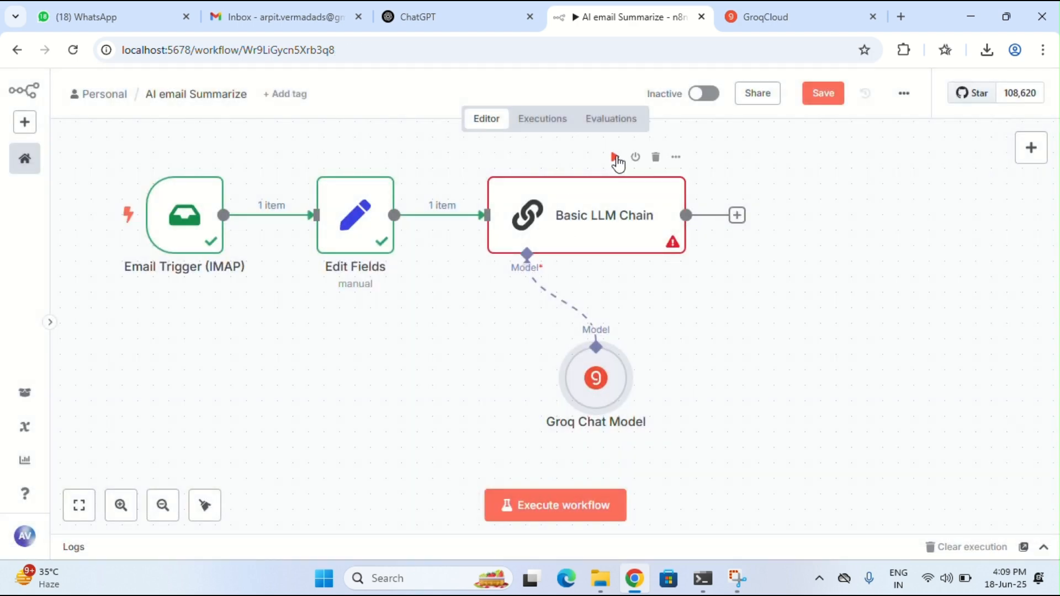
Try running the Basic LLM Chain and dismiss the workflow-has-issues notice
click(615, 158)
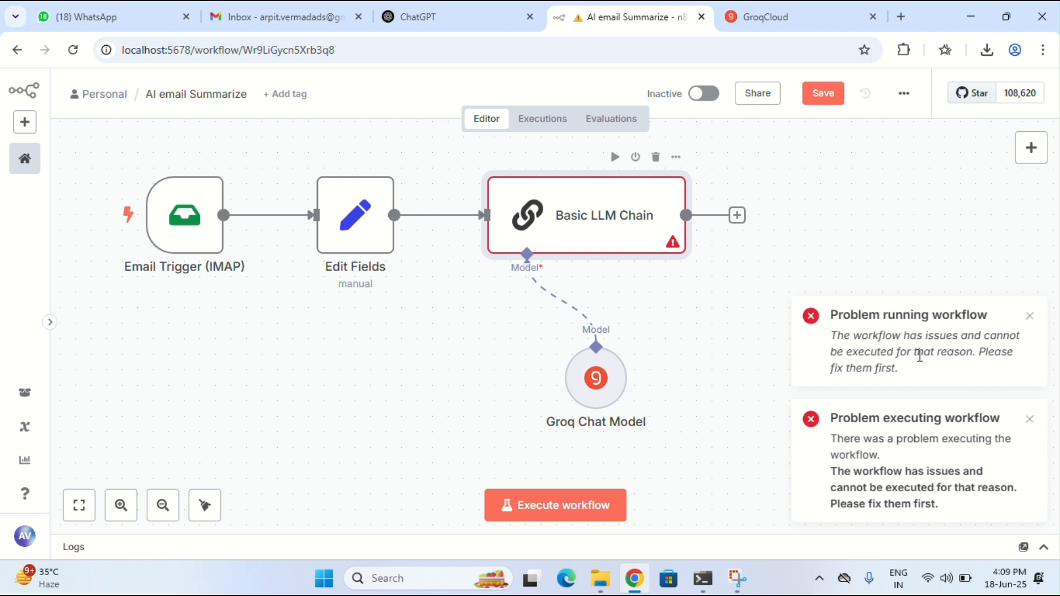
click(1030, 316)
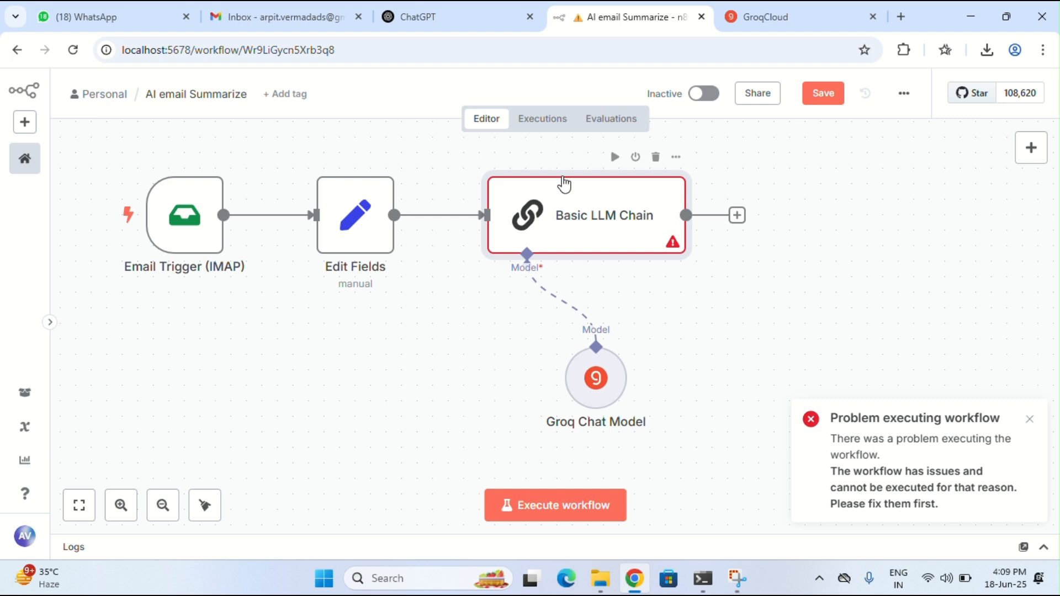
click(616, 158)
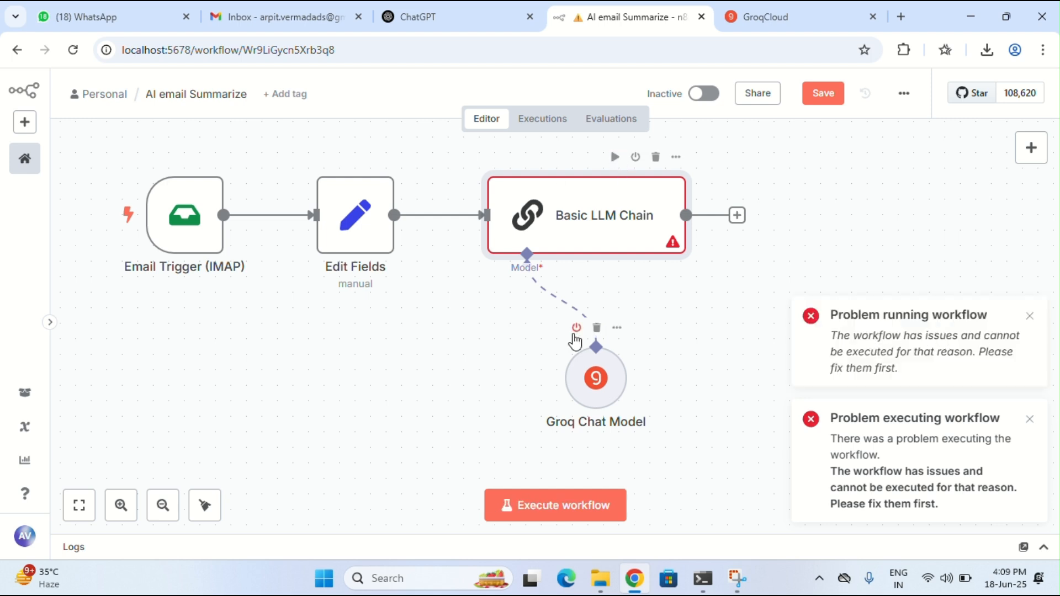
Inspect the chain's resolved summary prompt, execute the step, then run the workflow up to Edit Fields
click(676, 159)
click(703, 187)
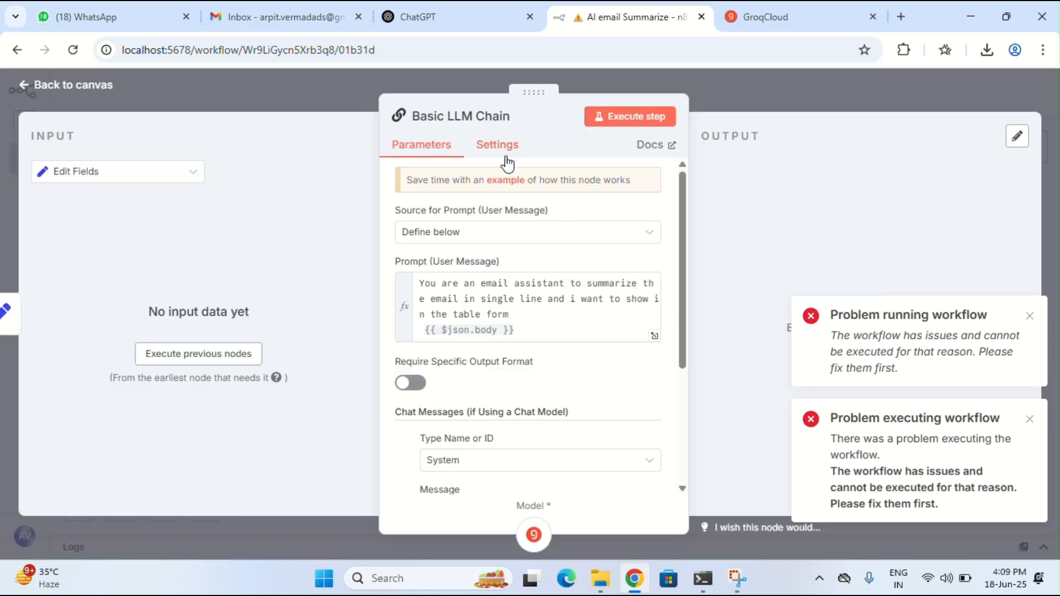
click(534, 321)
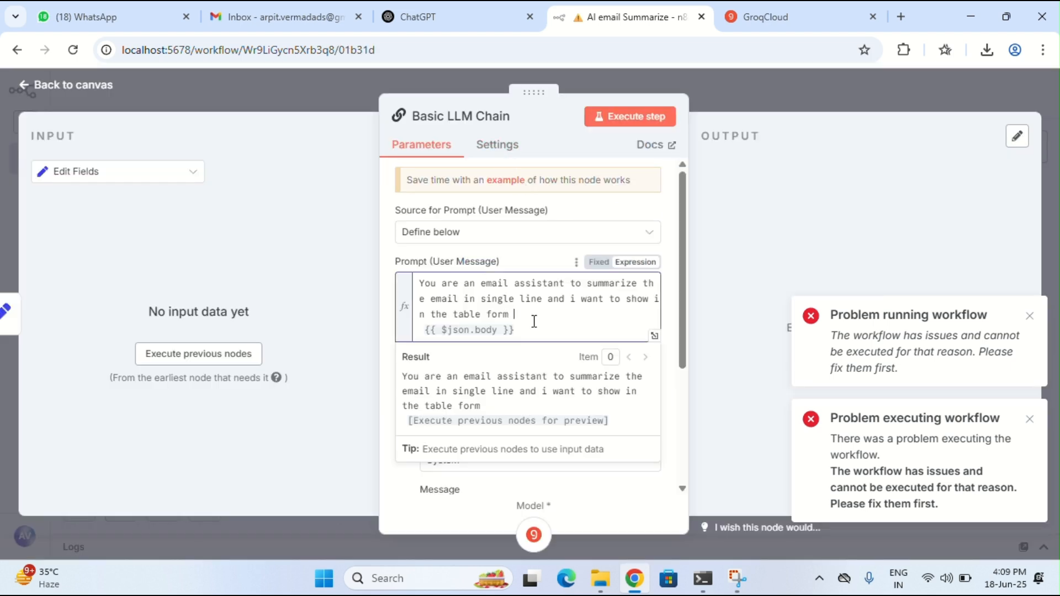
click(623, 122)
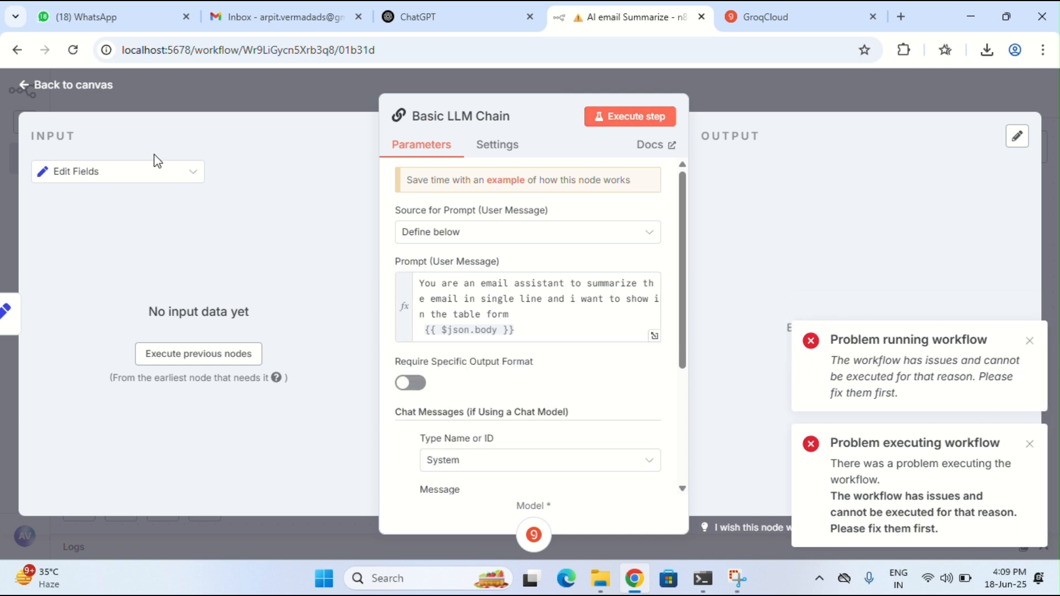
click(166, 180)
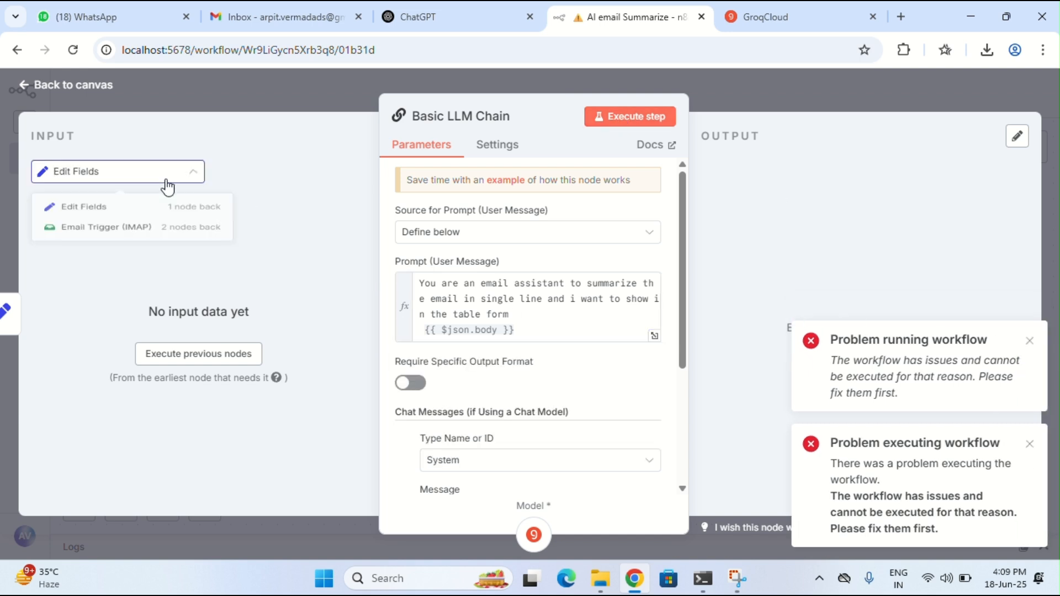
click(25, 85)
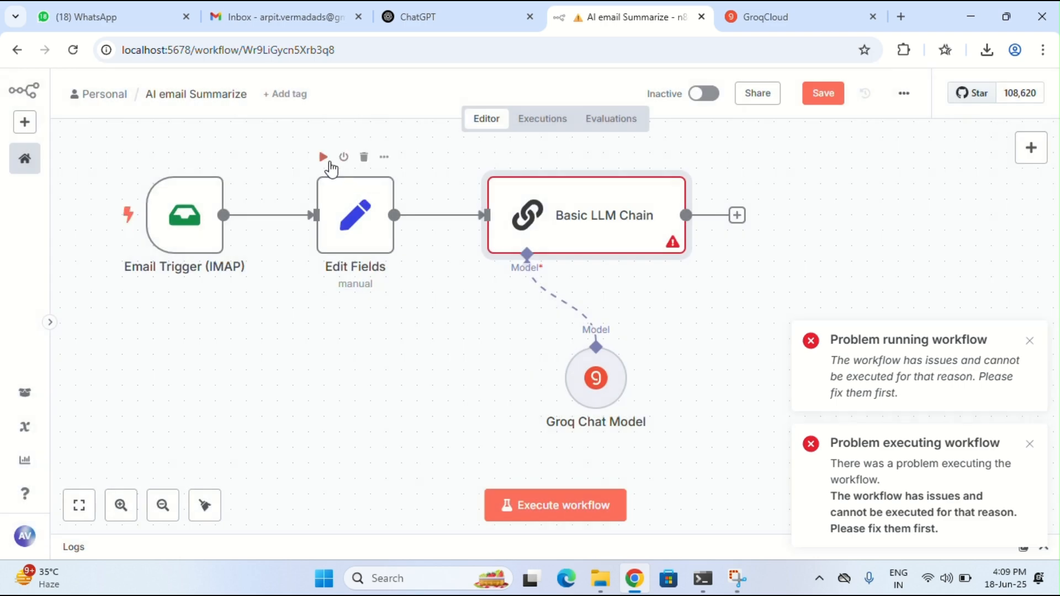
click(323, 158)
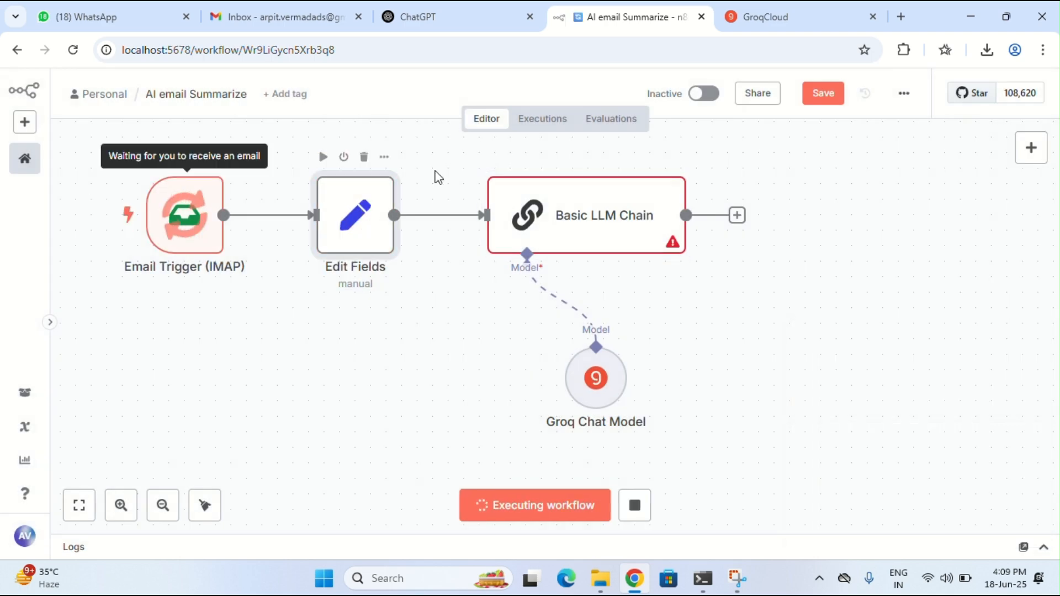
Open the invoice email in the Gmail inbox
click(287, 16)
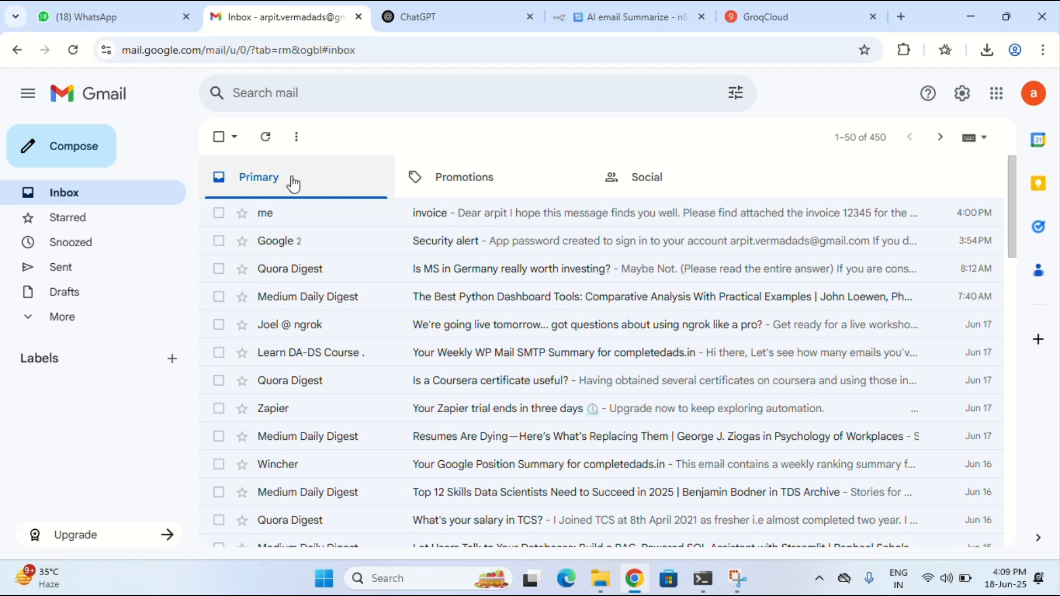
click(317, 221)
Reply Hi to the invoice email, close the GroqCloud tab, and check the n8n run
click(285, 504)
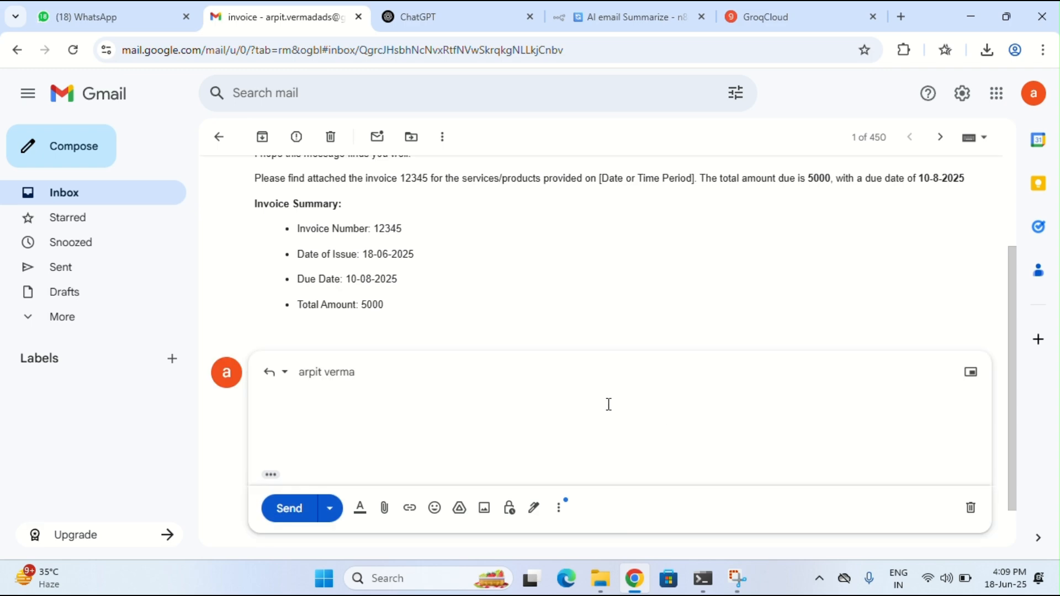
click(288, 508)
click(220, 137)
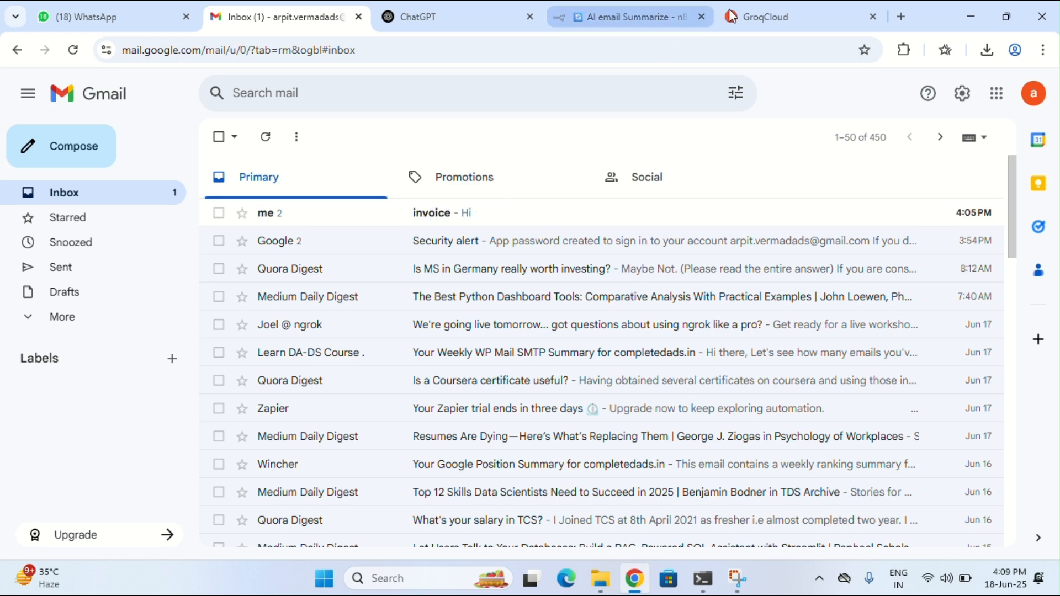
click(872, 17)
click(742, 15)
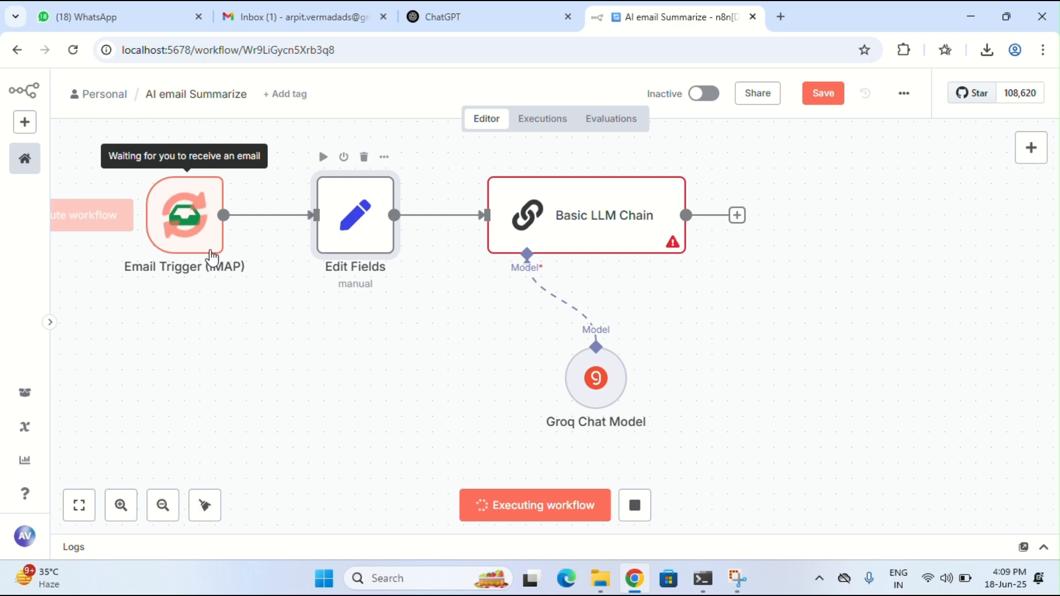
click(271, 22)
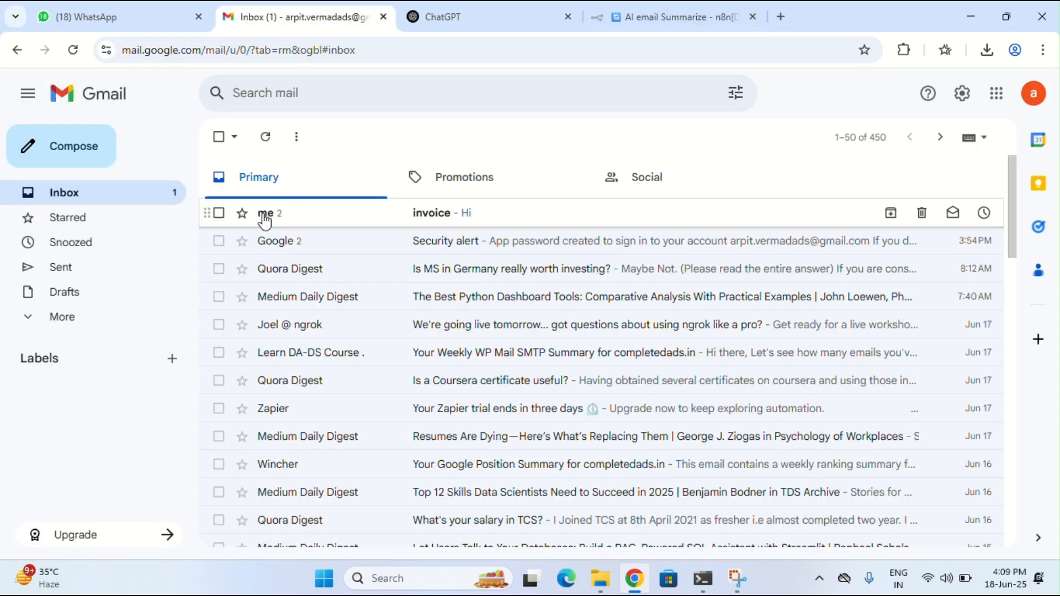
click(694, 12)
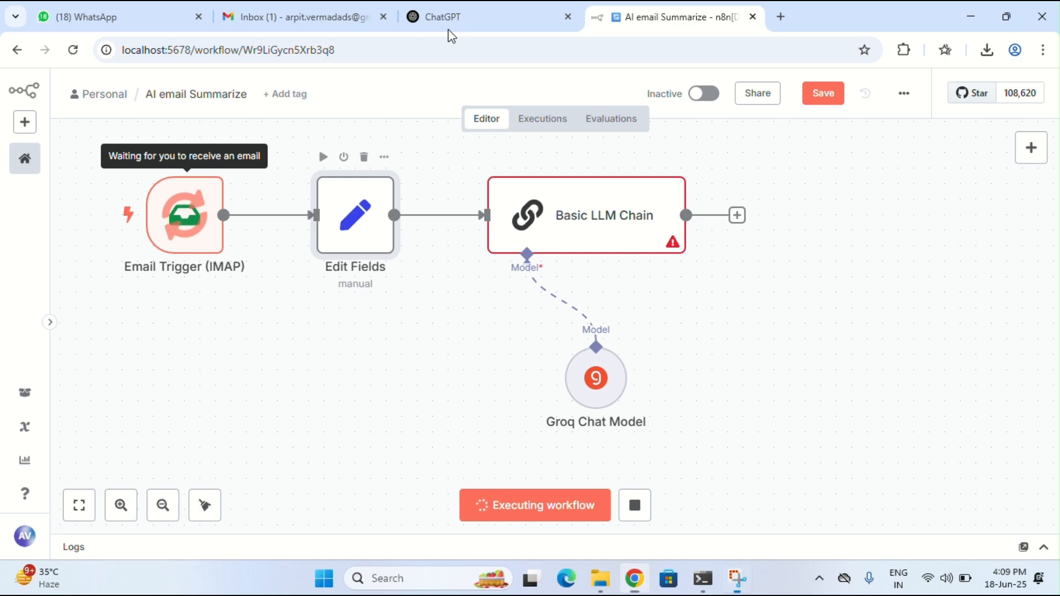
click(309, 14)
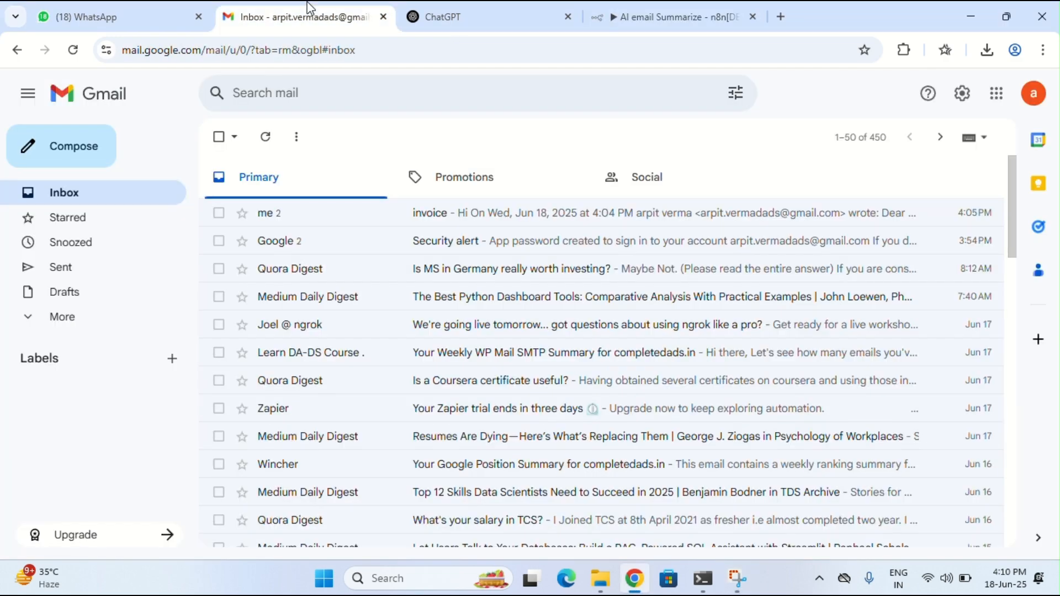
click(729, 10)
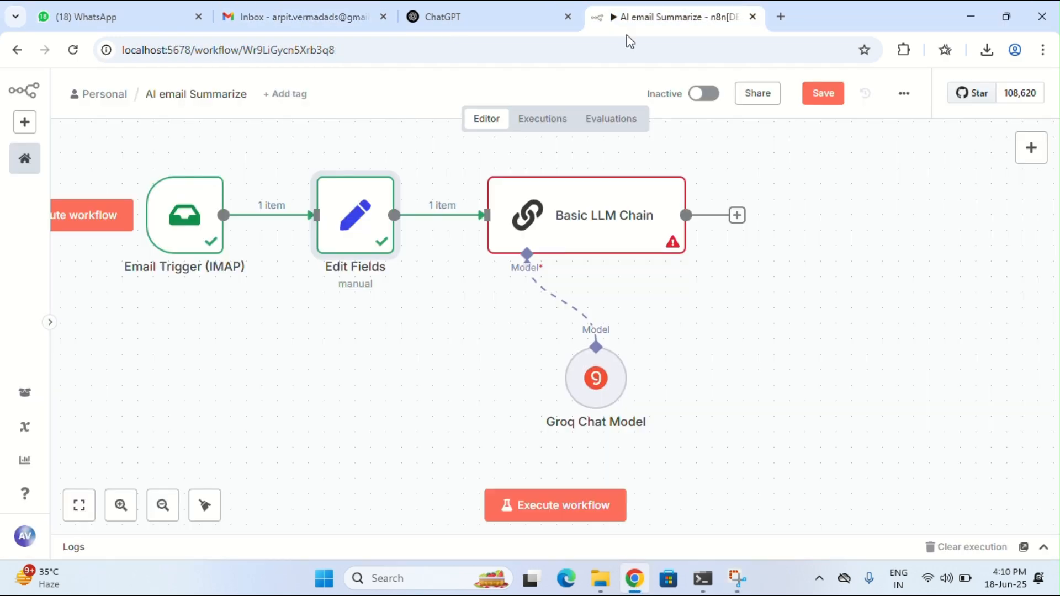
Inspect the Email Trigger (IMAP) output showing the received email's subject
click(213, 157)
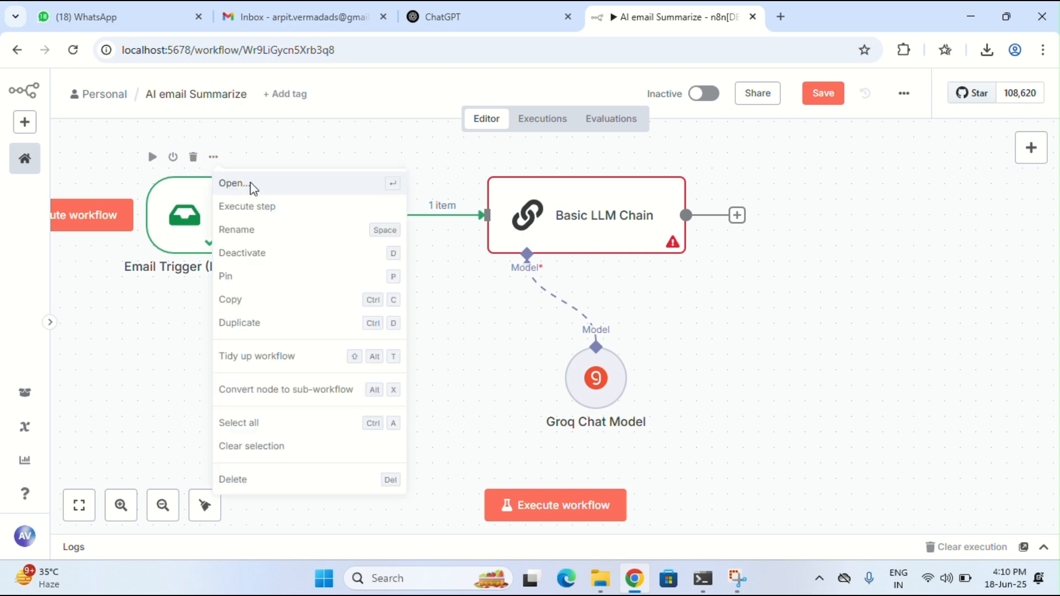
click(251, 182)
scroll(704, 330, down, 5)
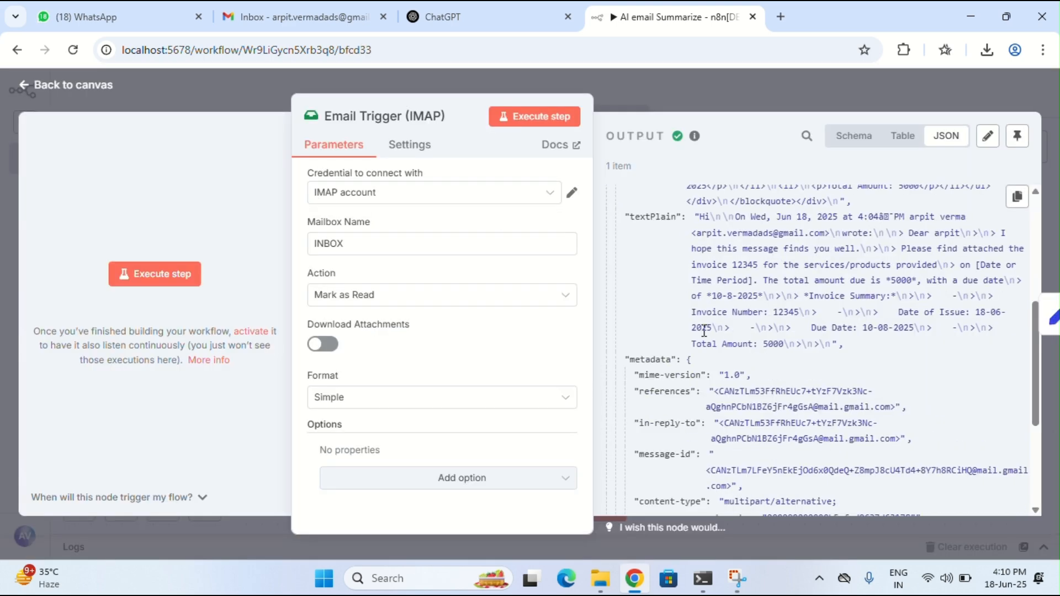
scroll(704, 331, down, 4)
drag(689, 396, 748, 398)
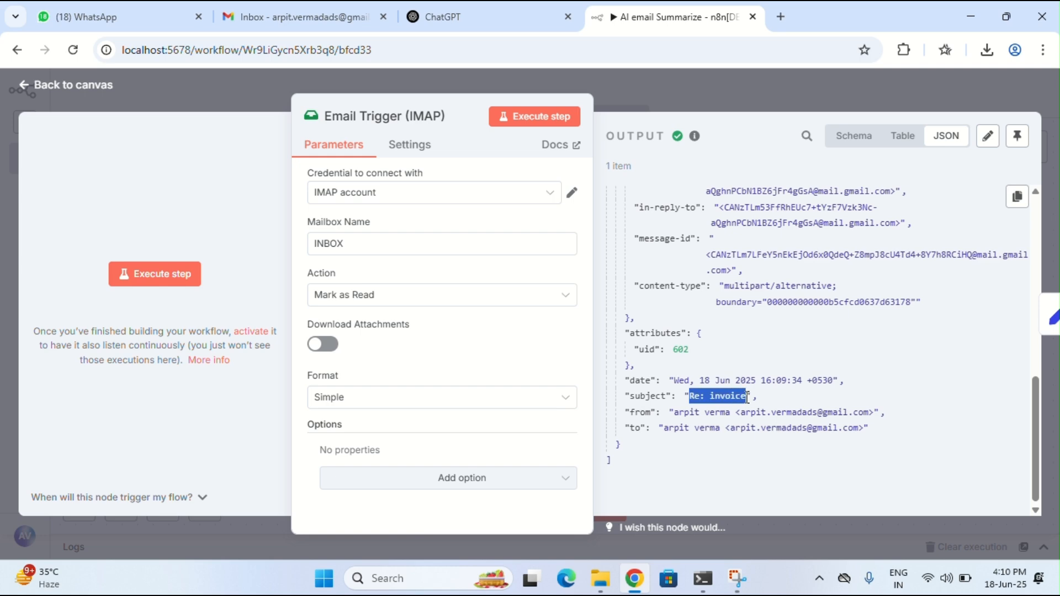
click(337, 21)
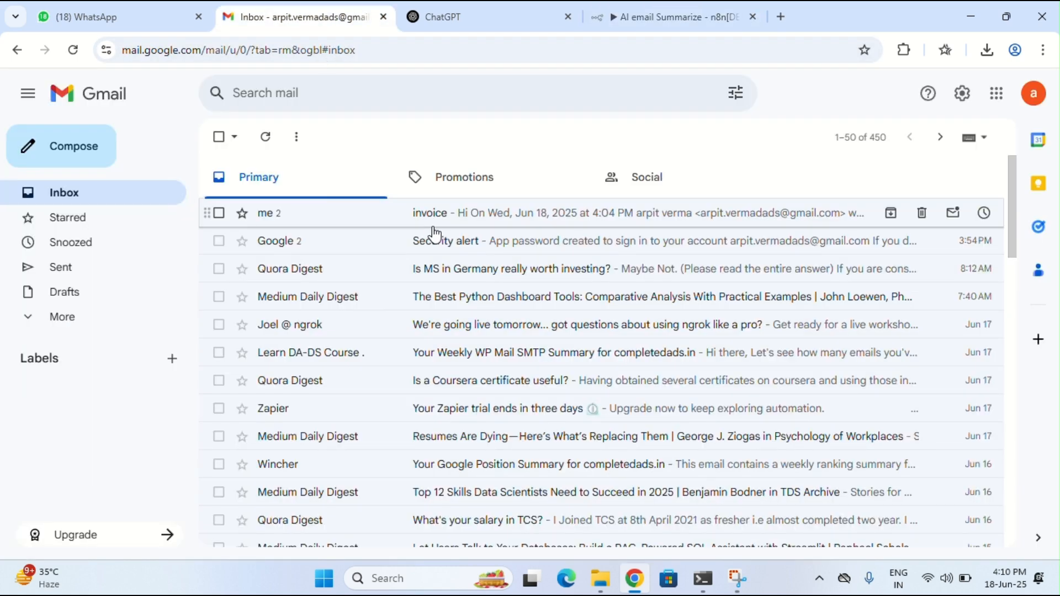
click(679, 9)
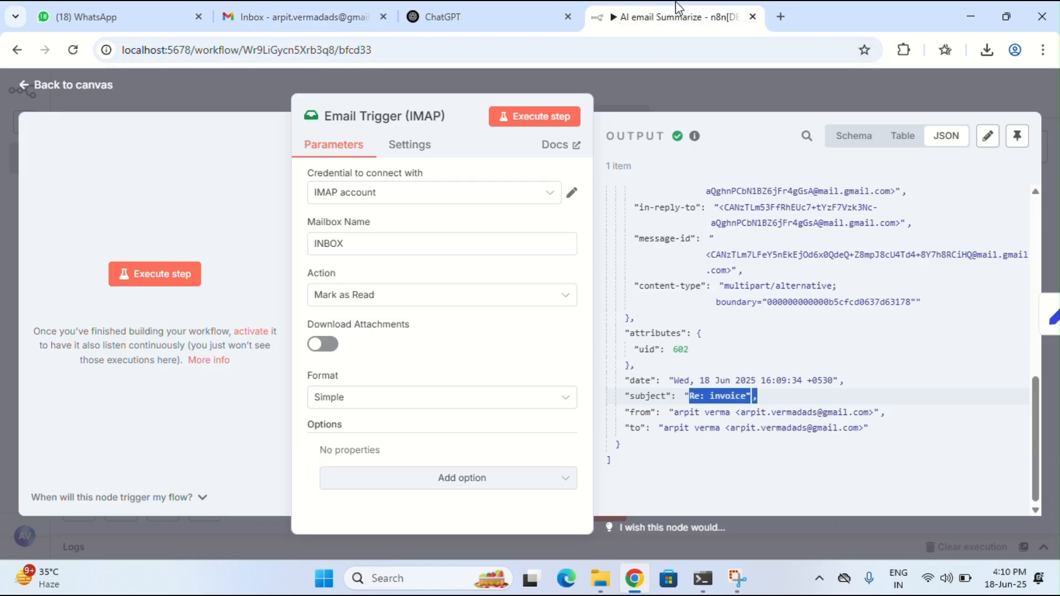
click(96, 91)
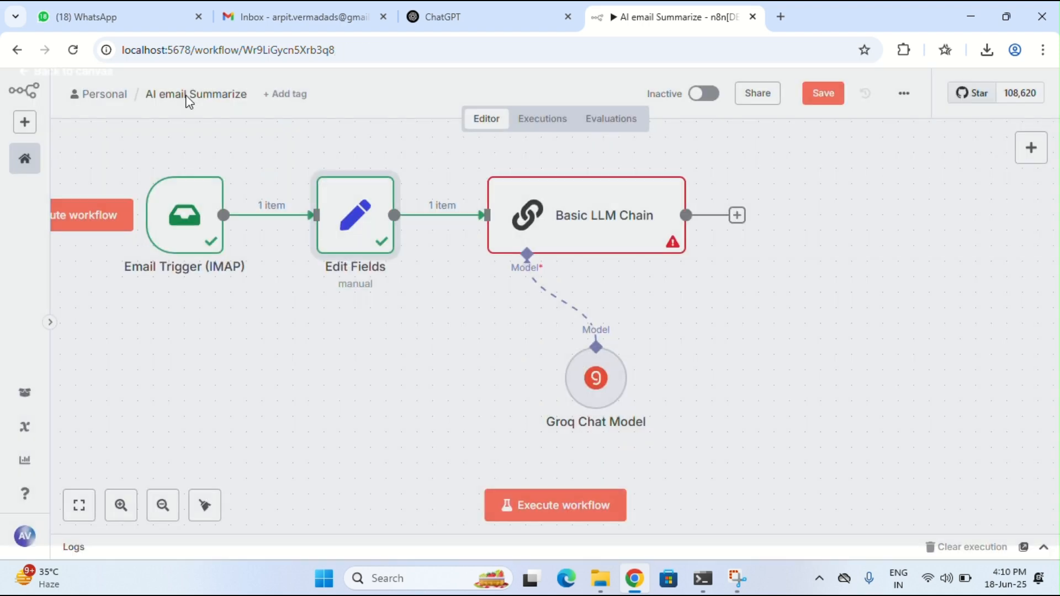
Review the Edit Fields mapping, then try running the Basic LLM Chain again
click(385, 160)
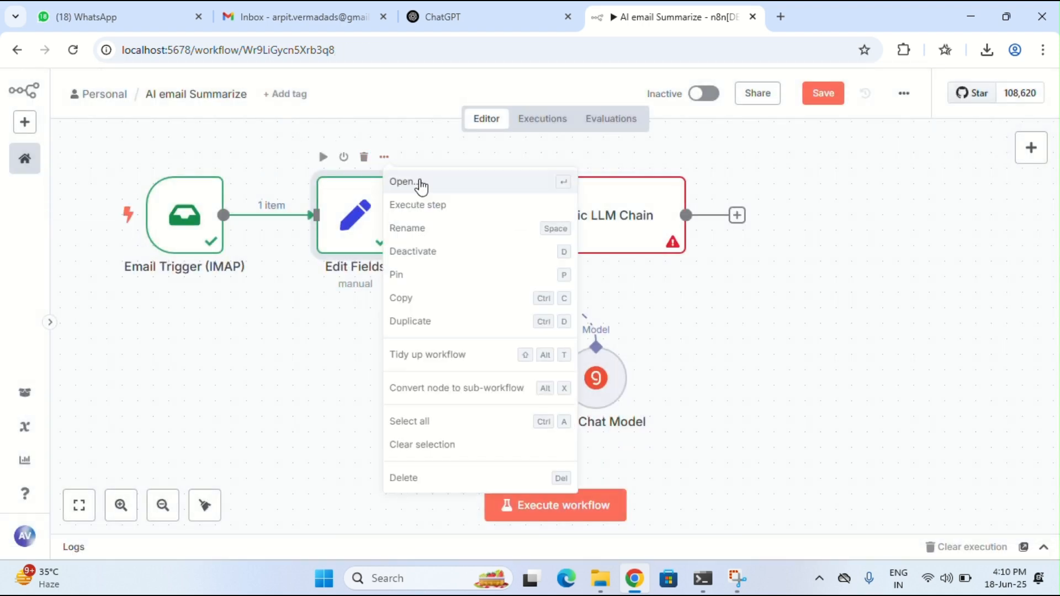
click(426, 193)
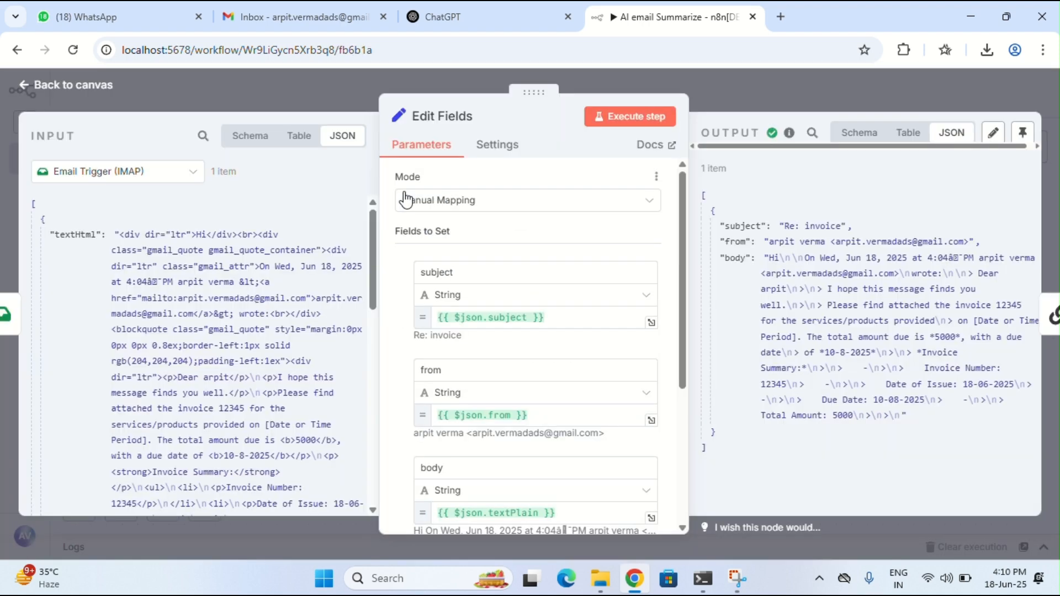
scroll(210, 276, down, 10)
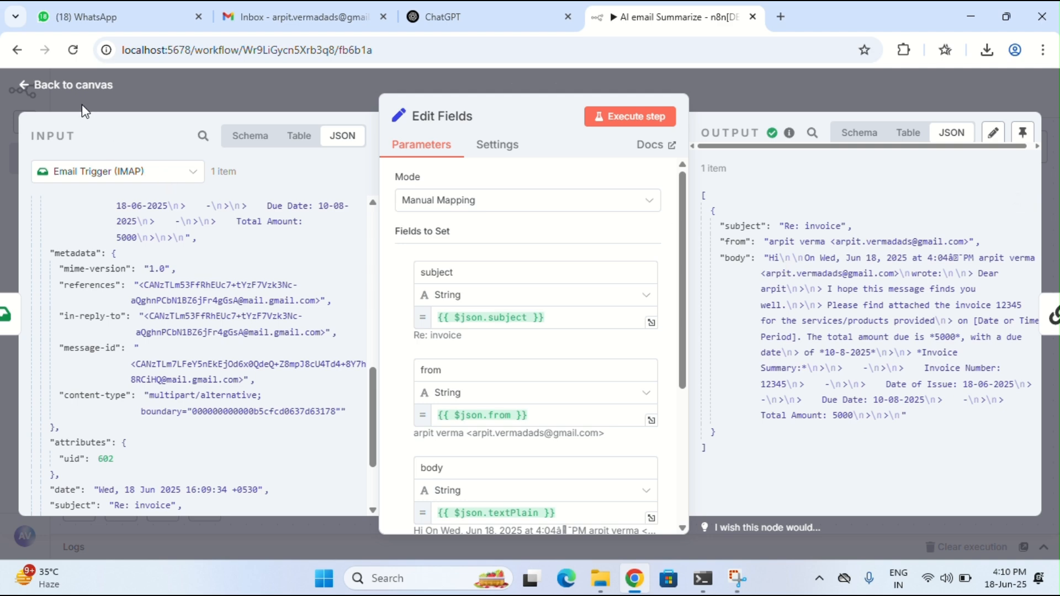
click(72, 86)
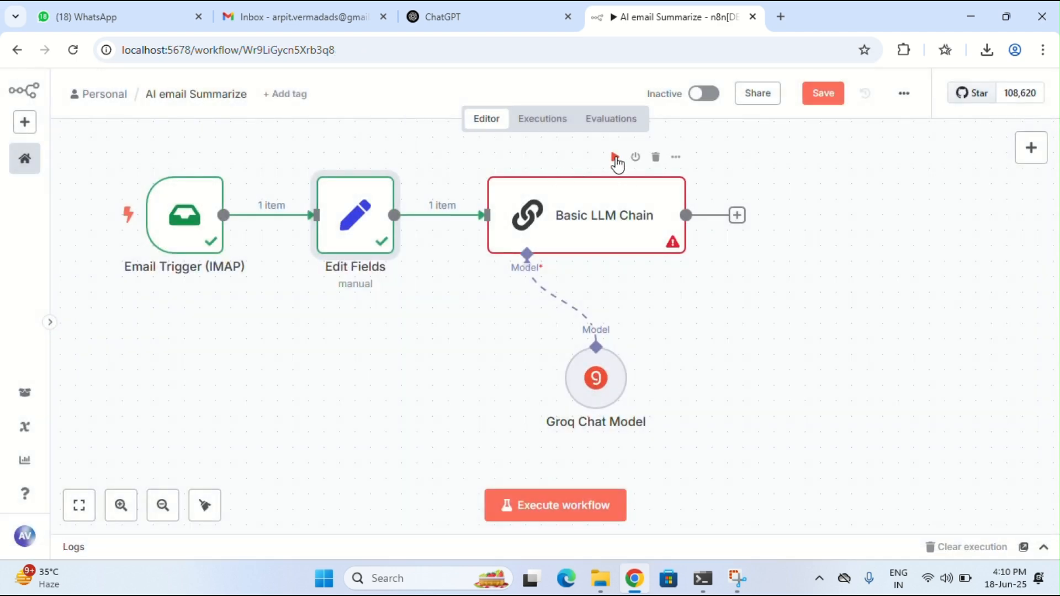
click(615, 157)
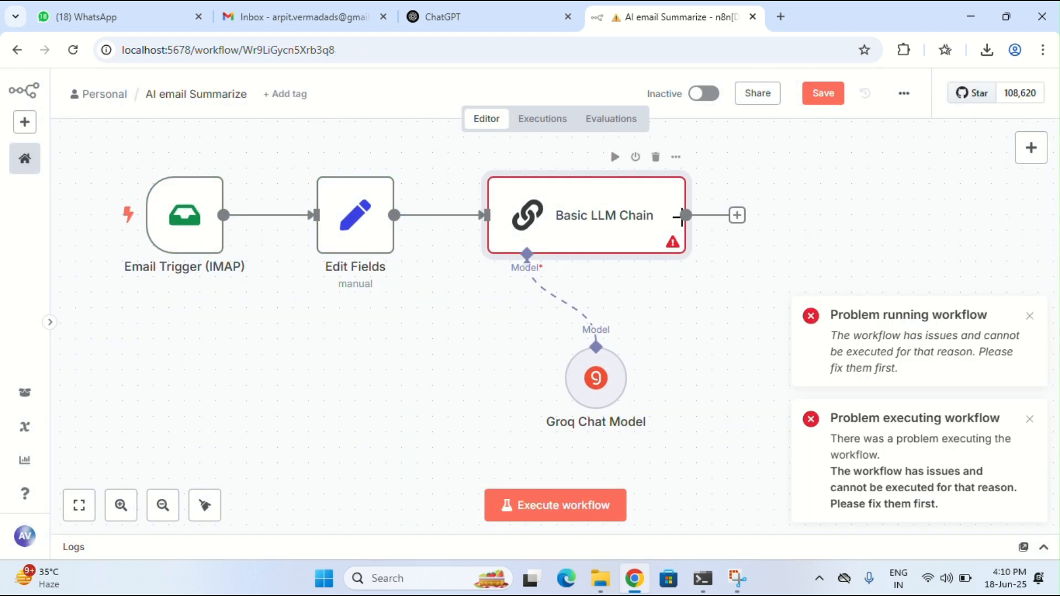
Execute the Basic LLM Chain's previous nodes so the trigger waits for an email
click(676, 157)
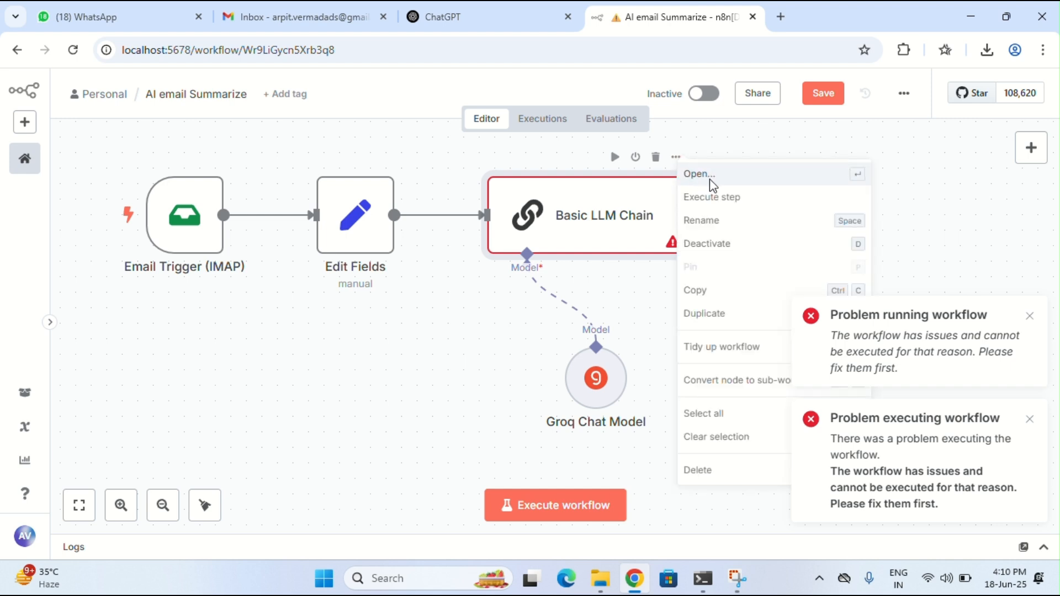
click(711, 179)
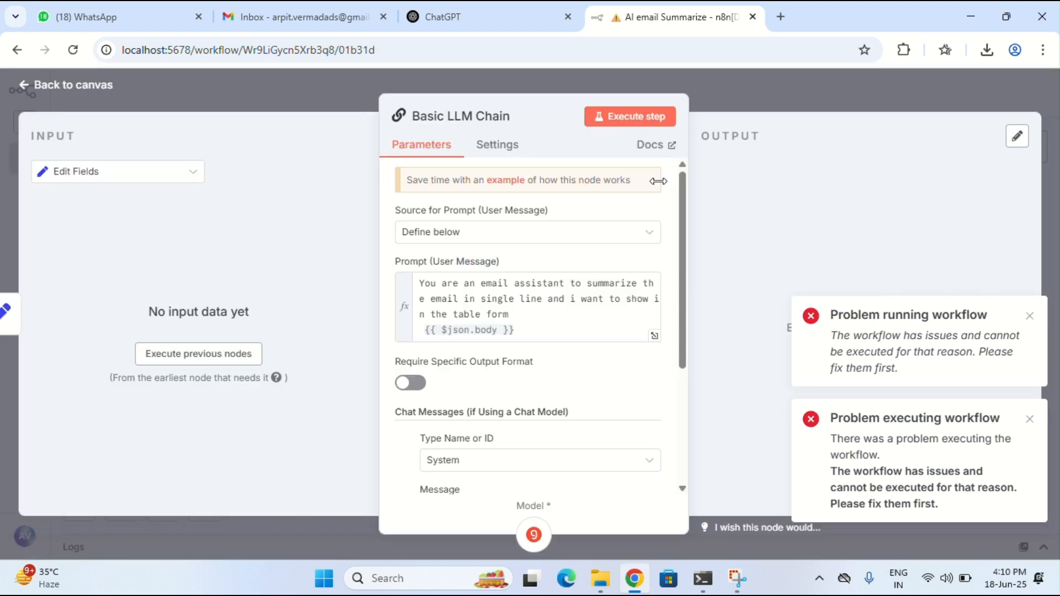
click(213, 360)
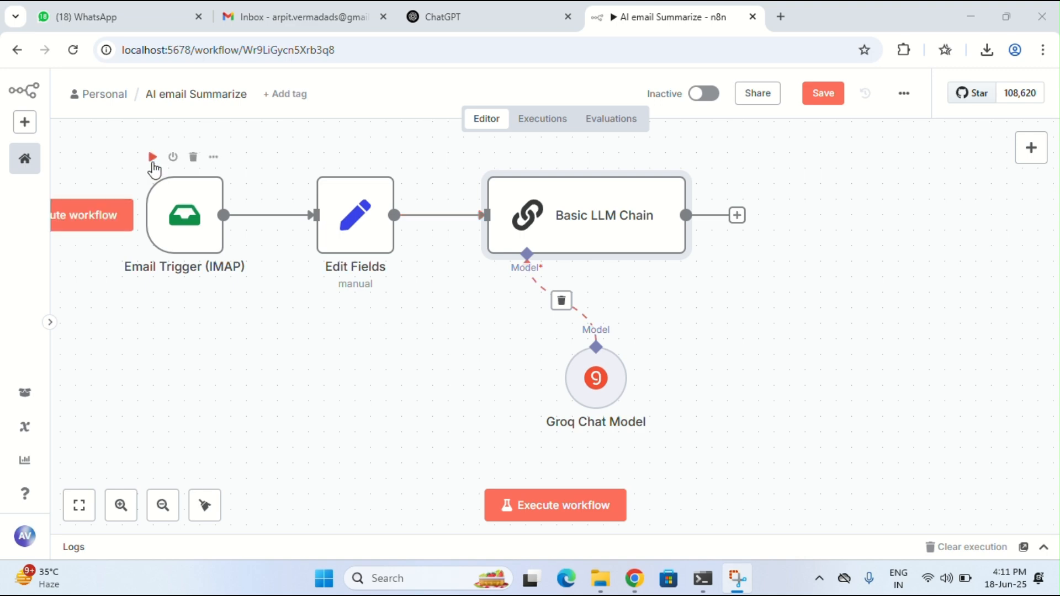
click(297, 17)
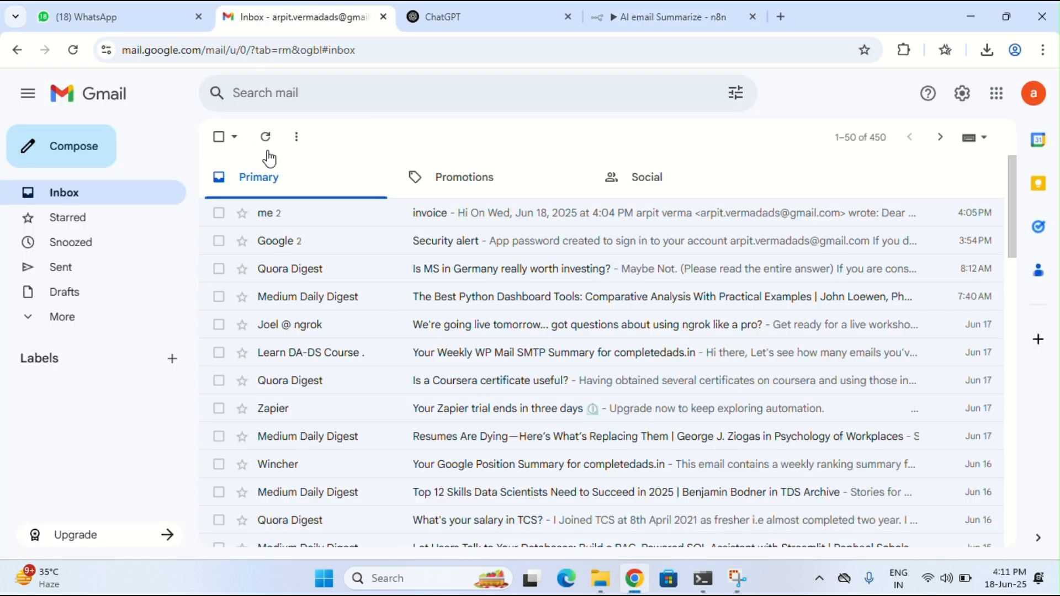
Send a hello reply on the invoice thread and return to n8n
click(309, 218)
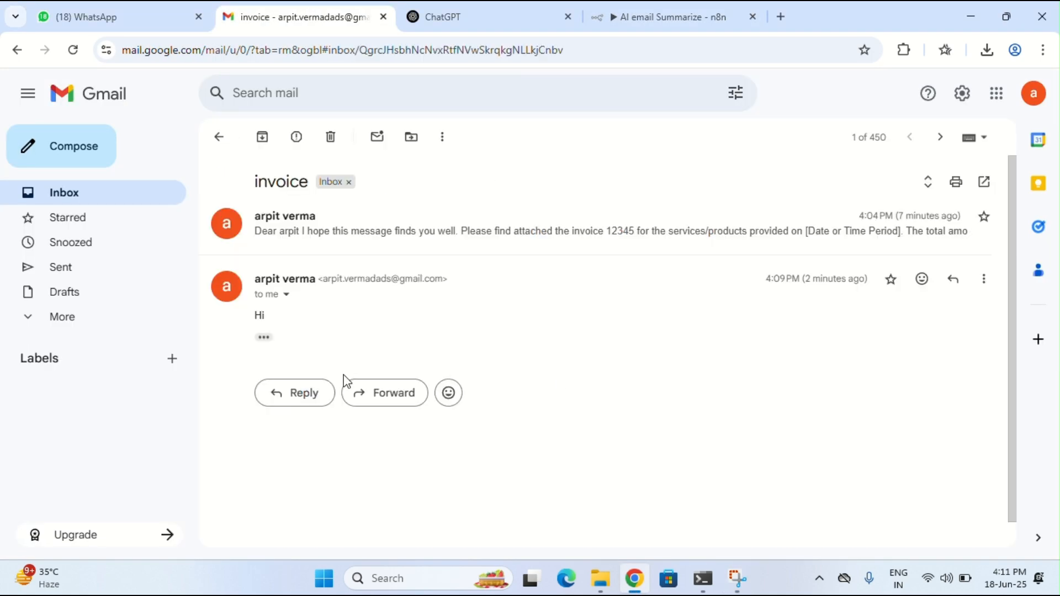
click(301, 393)
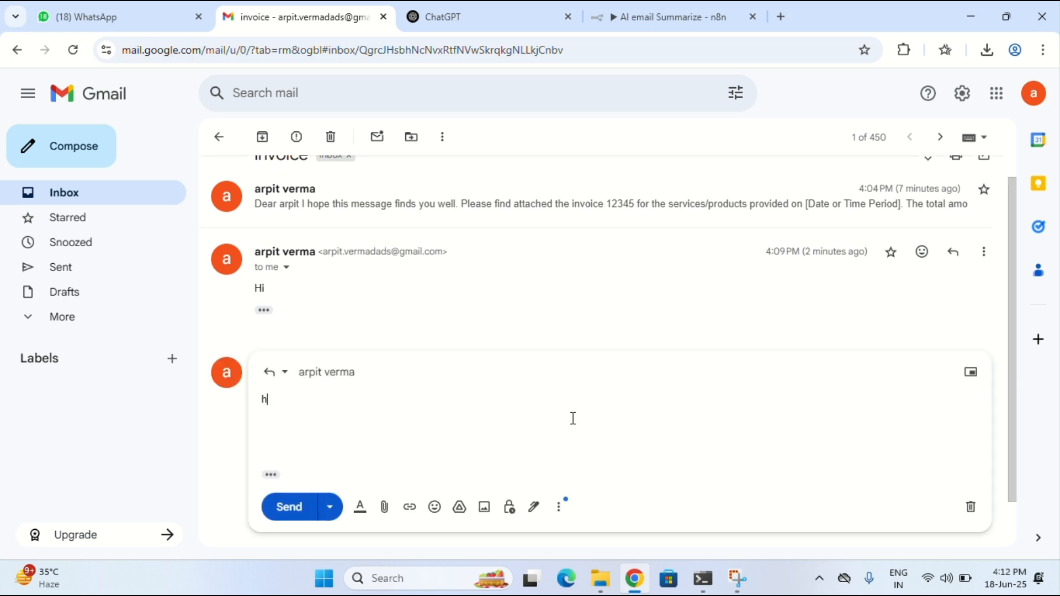
click(287, 511)
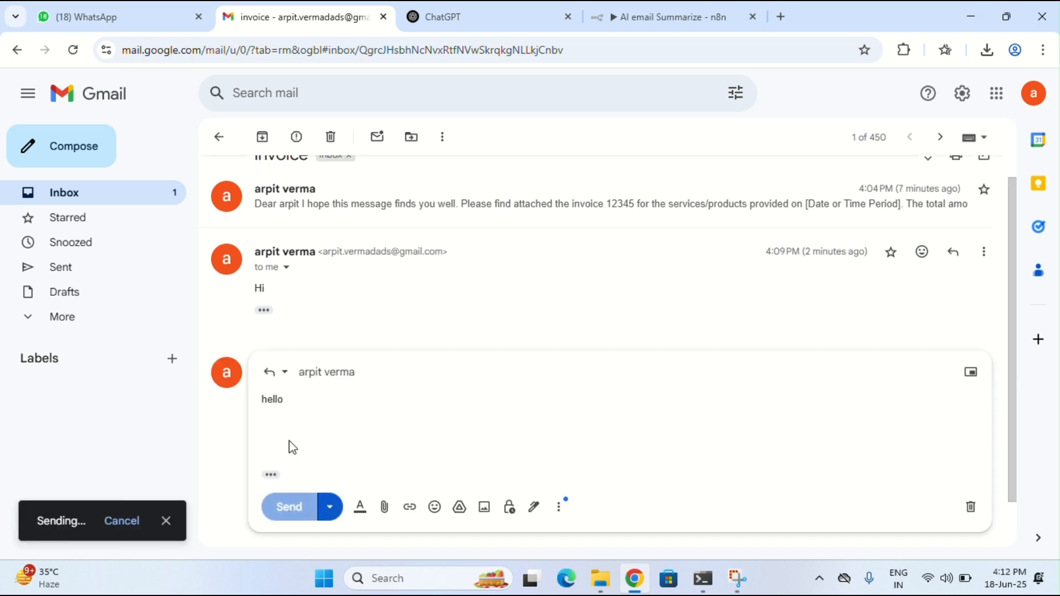
click(219, 147)
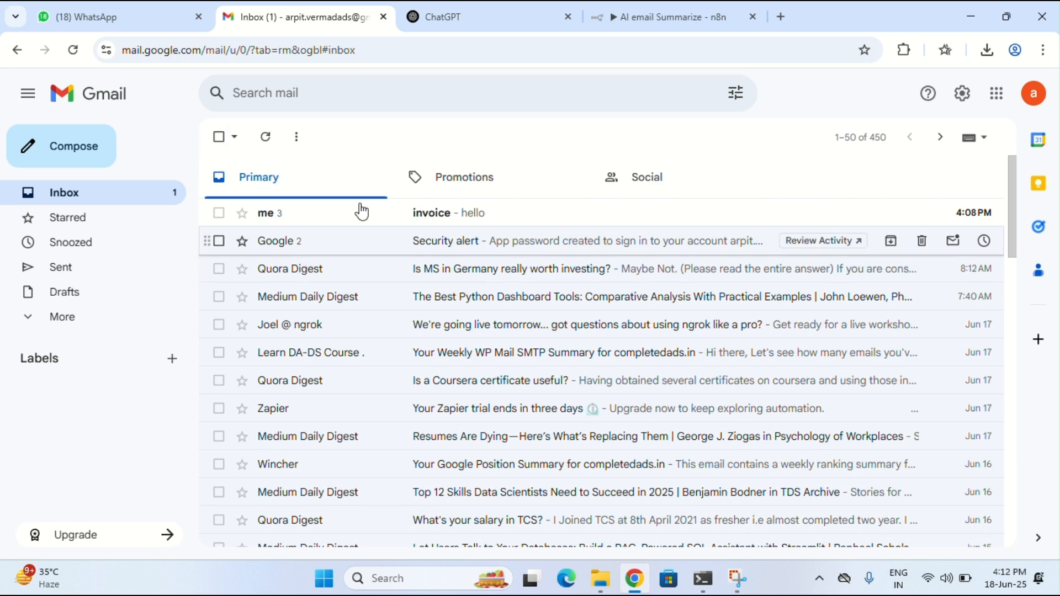
click(711, 1)
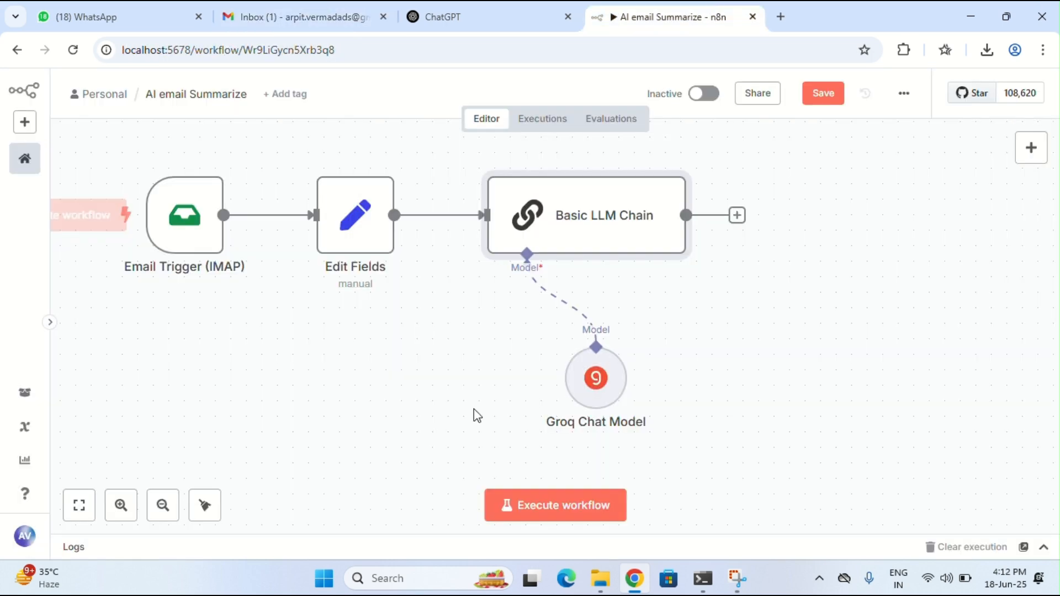
Execute the workflow on the new email and view the chain's one-line $5000 invoice summary as a table
click(538, 517)
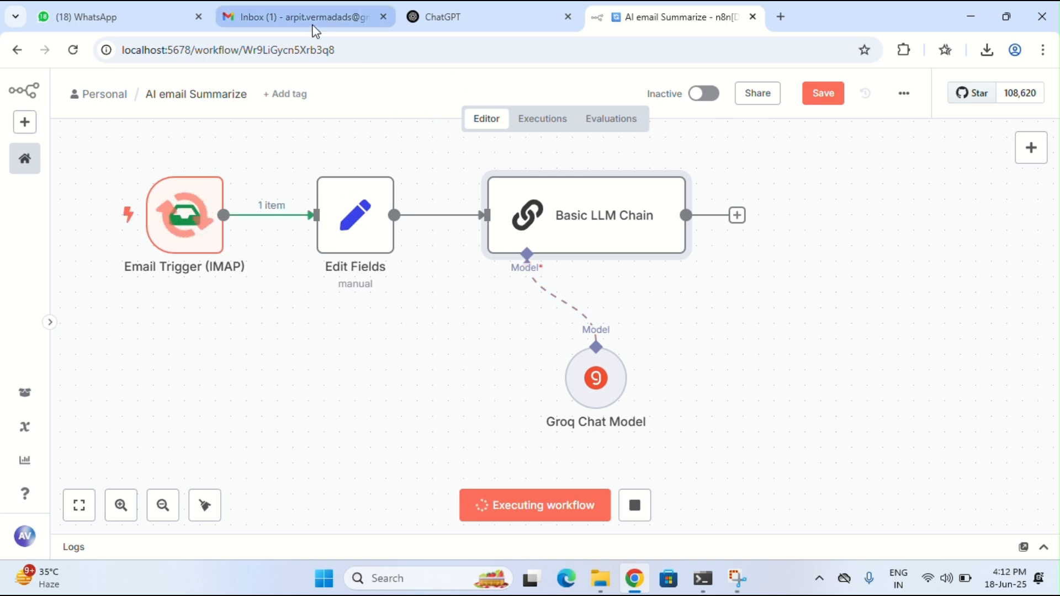
click(365, 10)
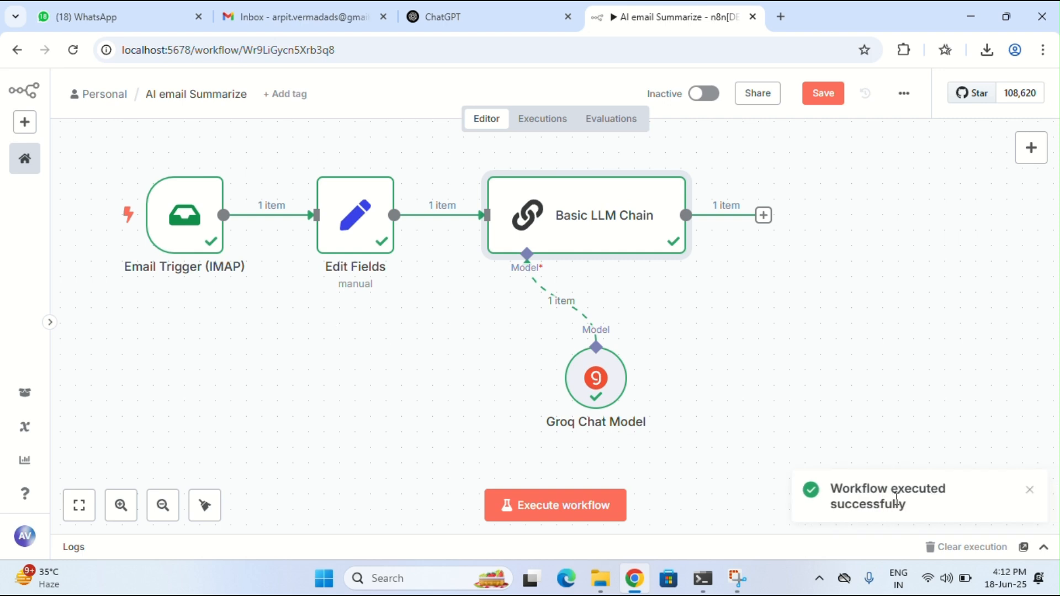
mouse_move(654, 230)
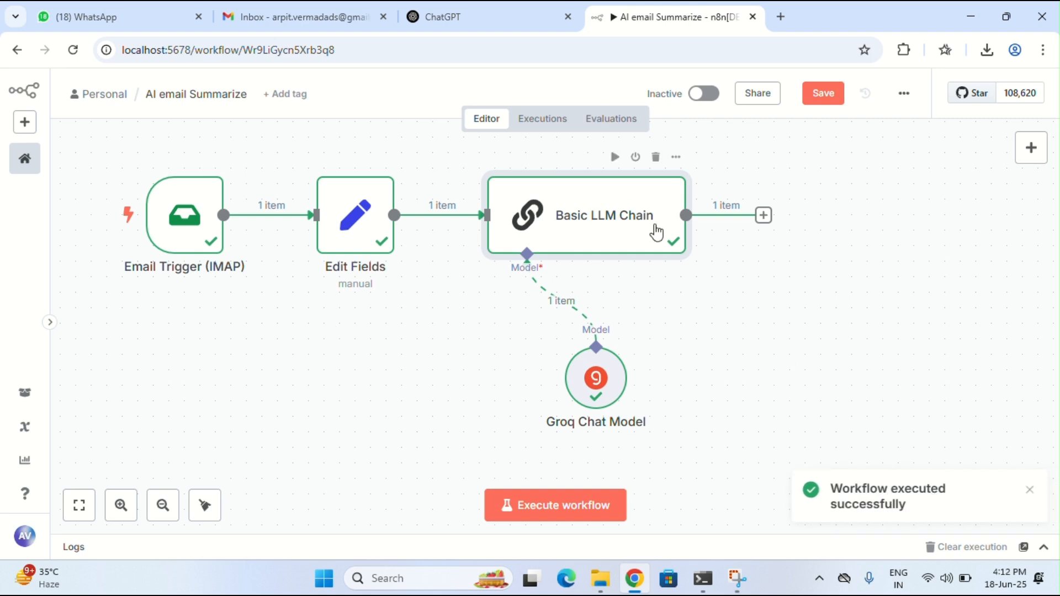
click(675, 158)
click(696, 181)
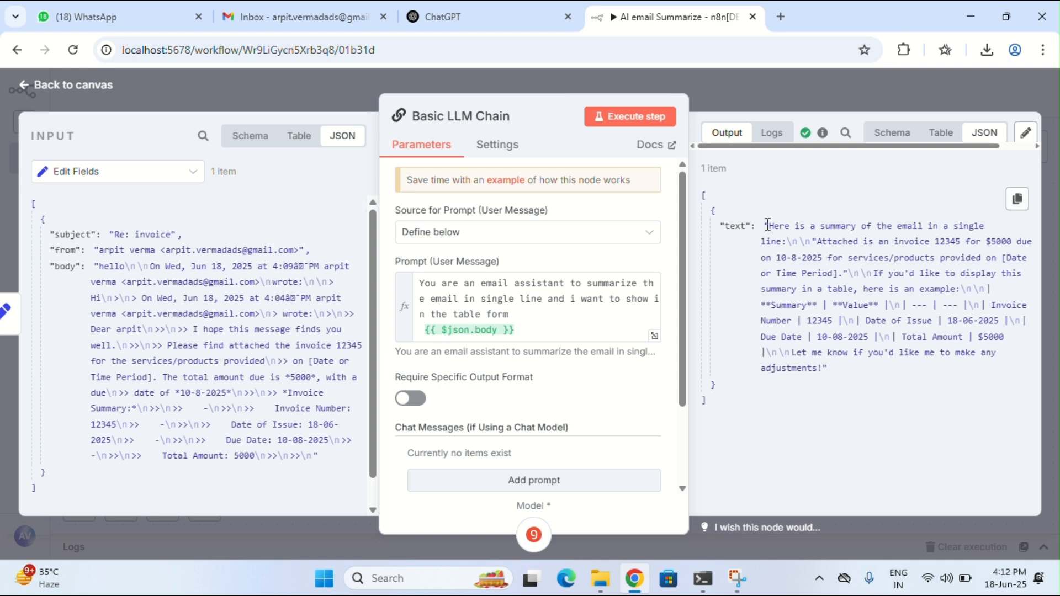
click(941, 134)
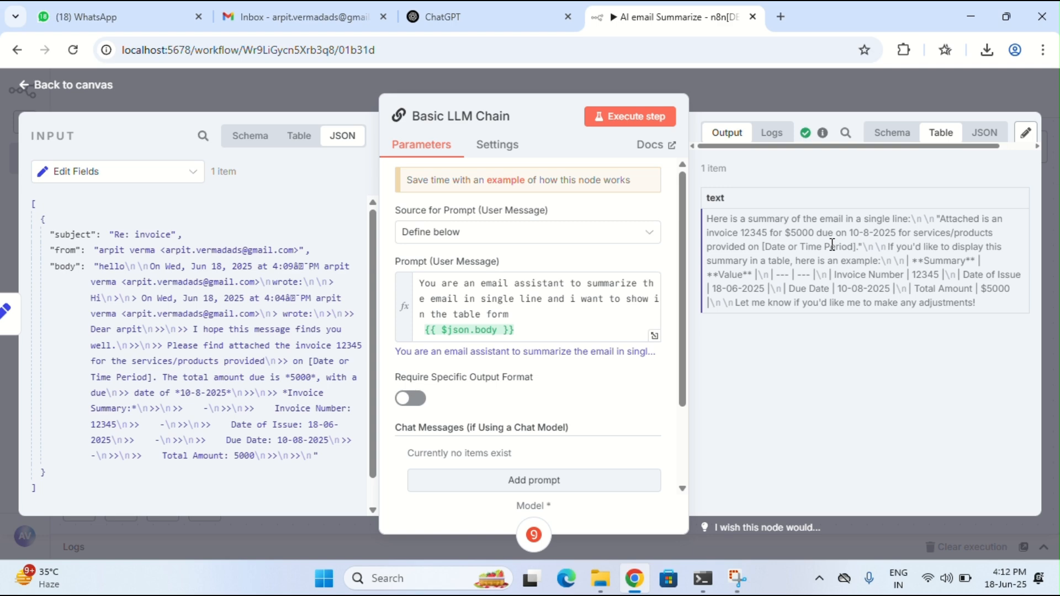
click(71, 84)
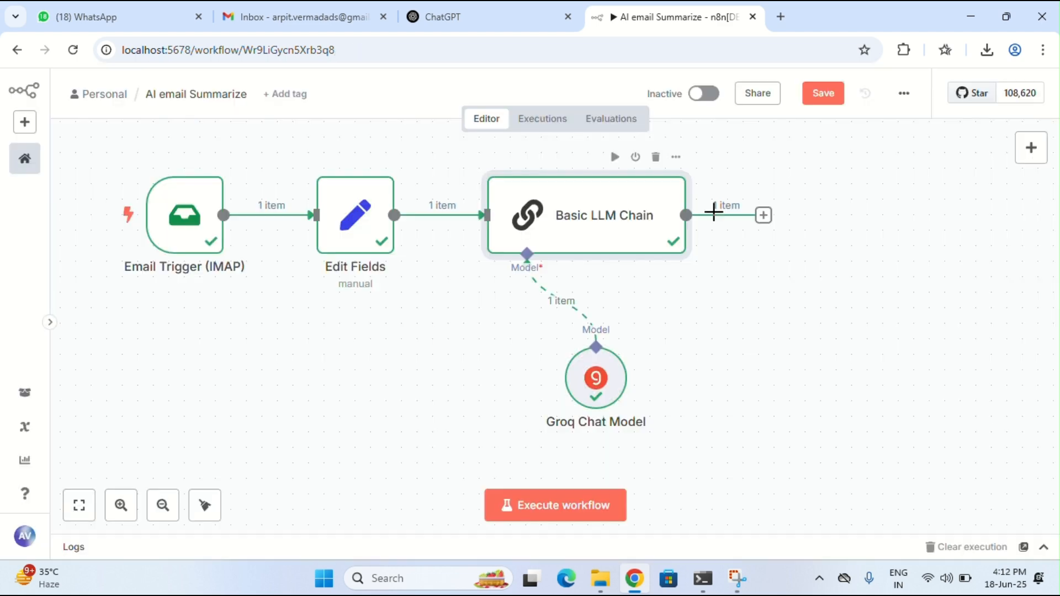
Add an Edit Fields node after the Basic LLM Chain
click(764, 216)
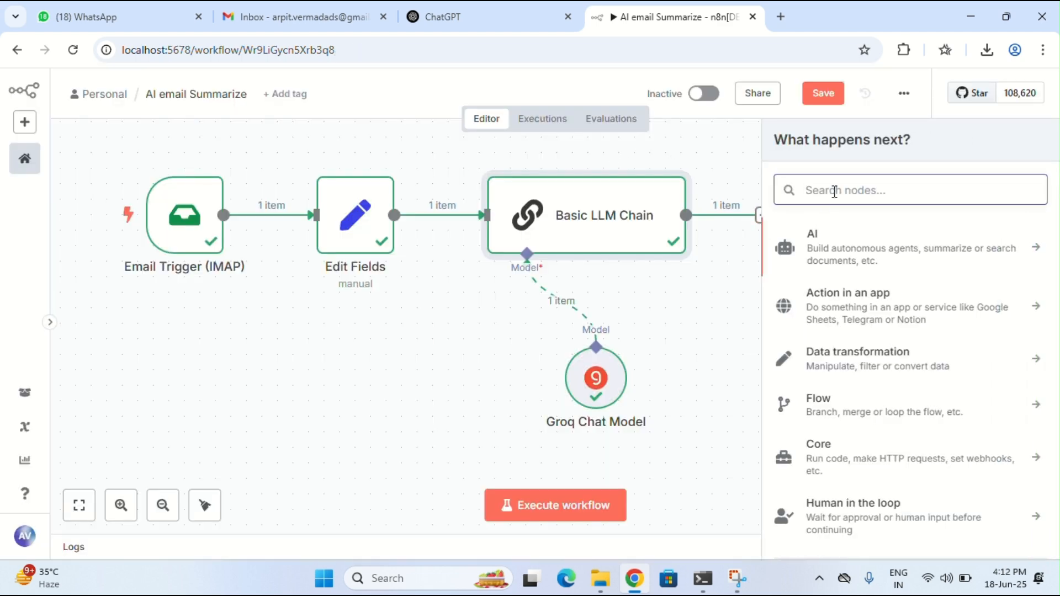
text(edi)
key(BackSpace)
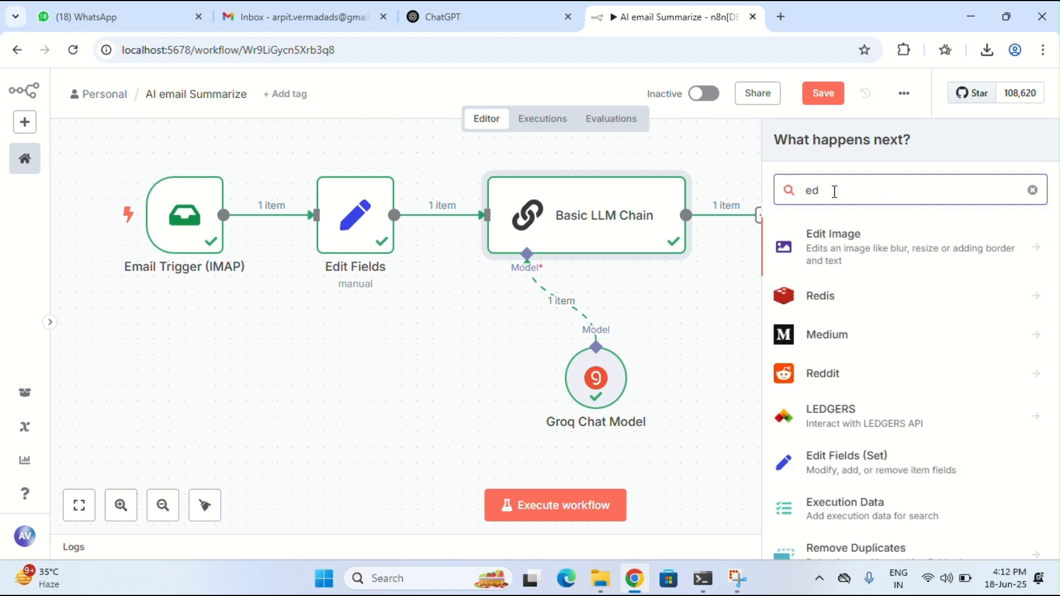
click(847, 463)
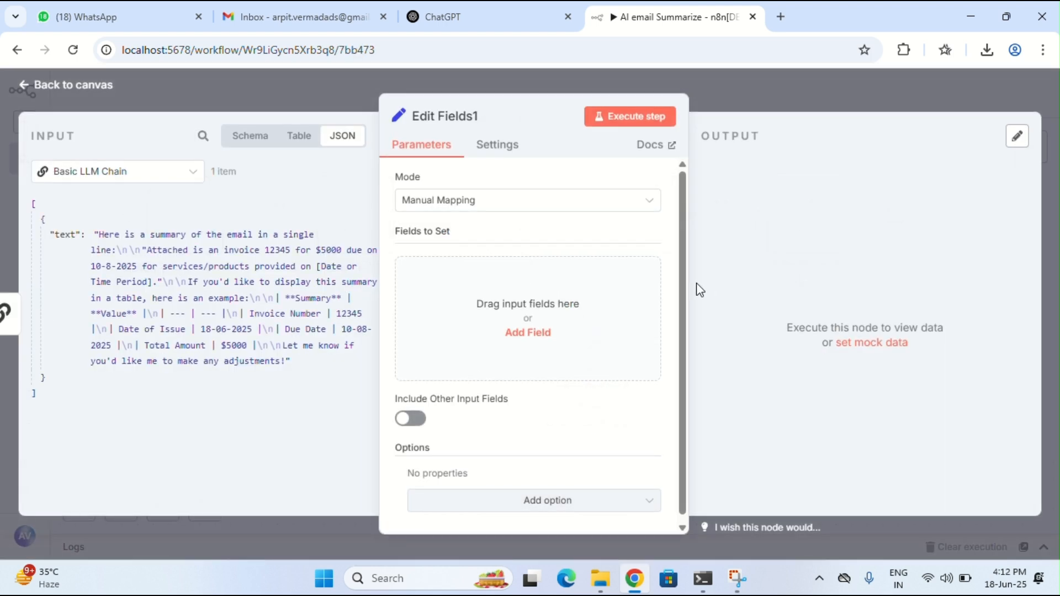
Add a text field mapped to the chain's summary text and preview its value
click(433, 275)
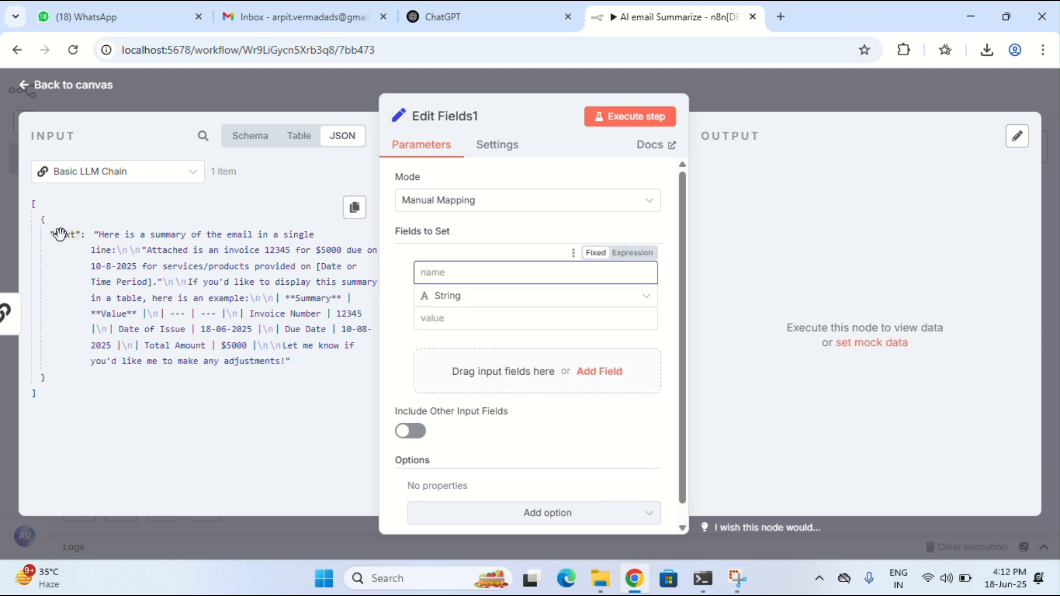
drag(65, 234, 448, 319)
click(449, 270)
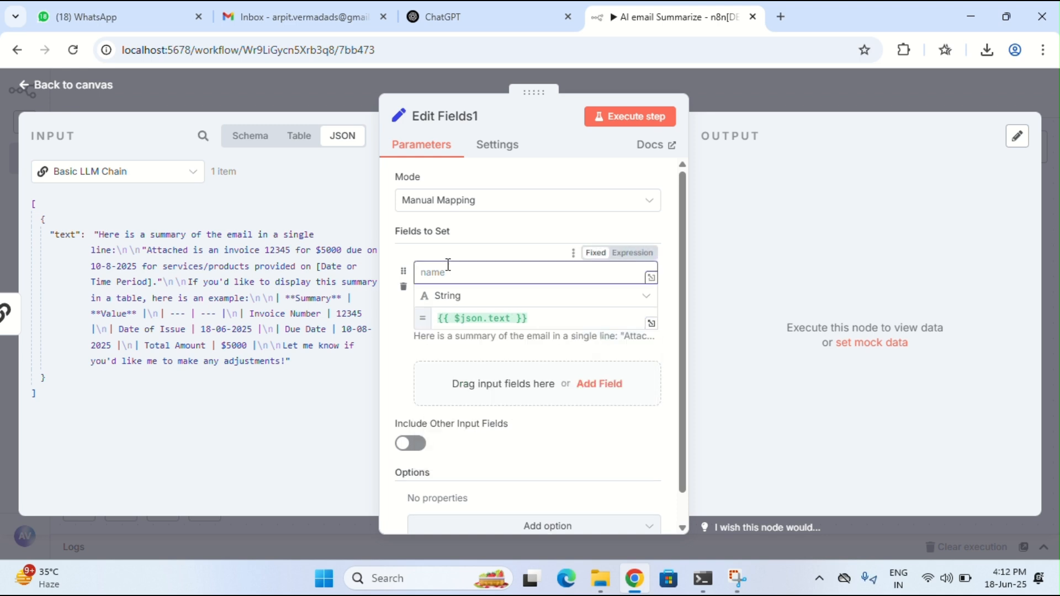
text(text)
click(485, 318)
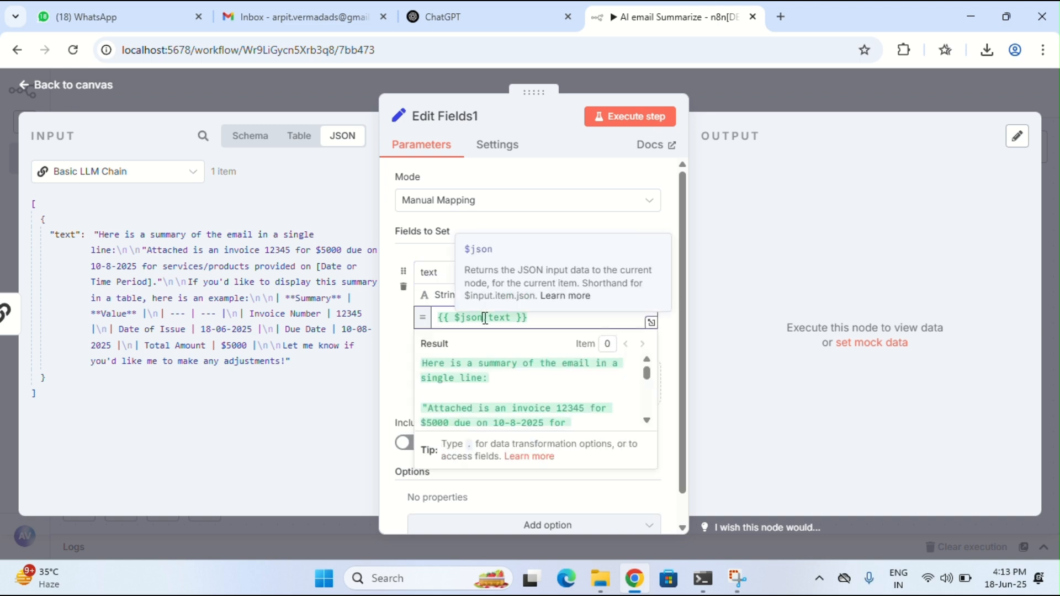
scroll(492, 397, down, 5)
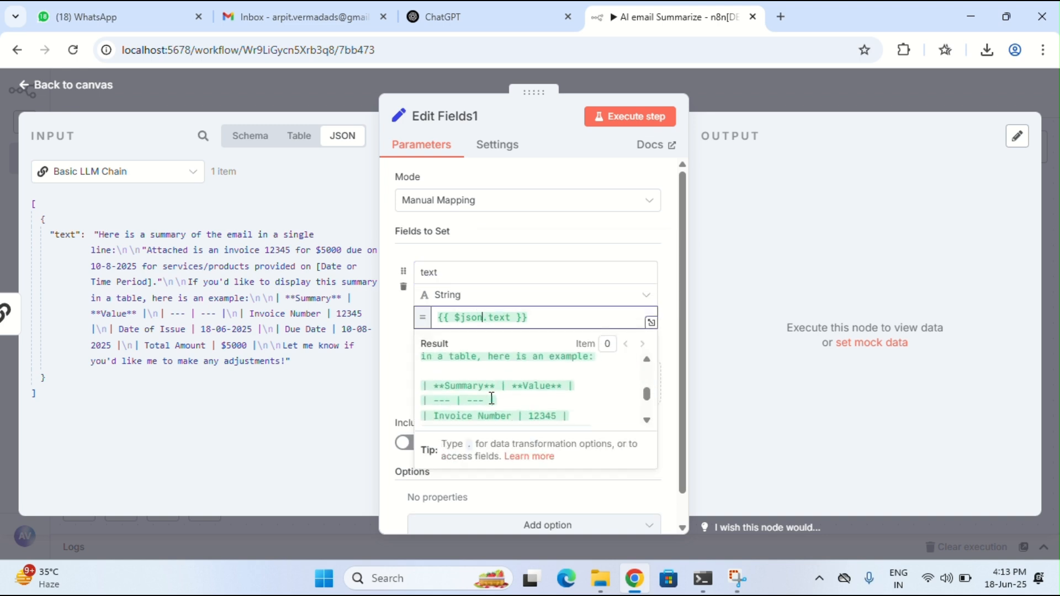
scroll(491, 399, down, 2)
scroll(492, 398, down, 1)
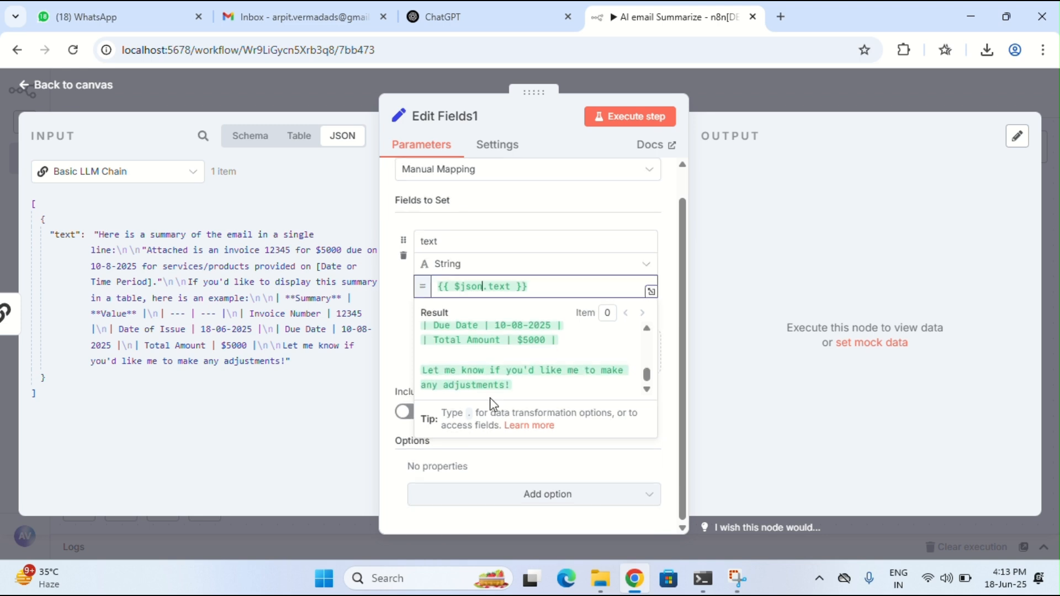
click(391, 304)
Add a subject field mapped from Edit Fields' email subject and execute the node
click(516, 366)
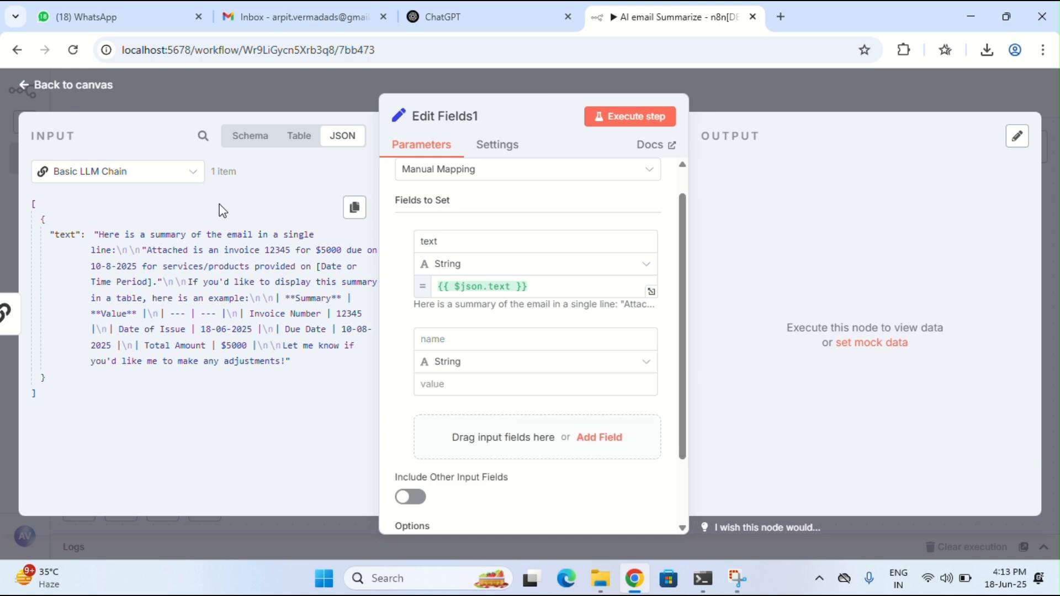
click(173, 171)
click(149, 236)
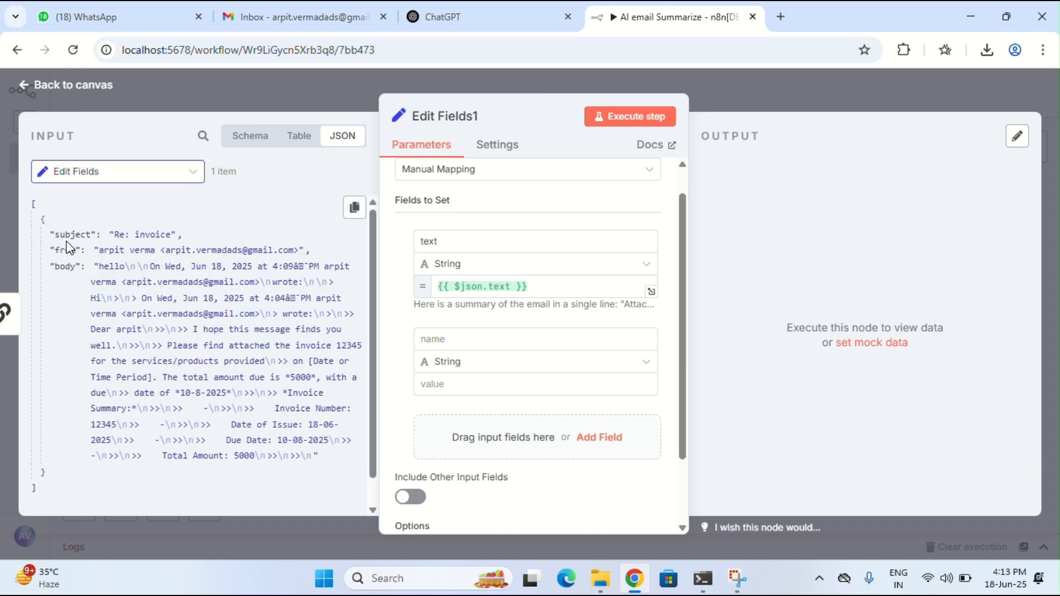
drag(66, 237, 428, 384)
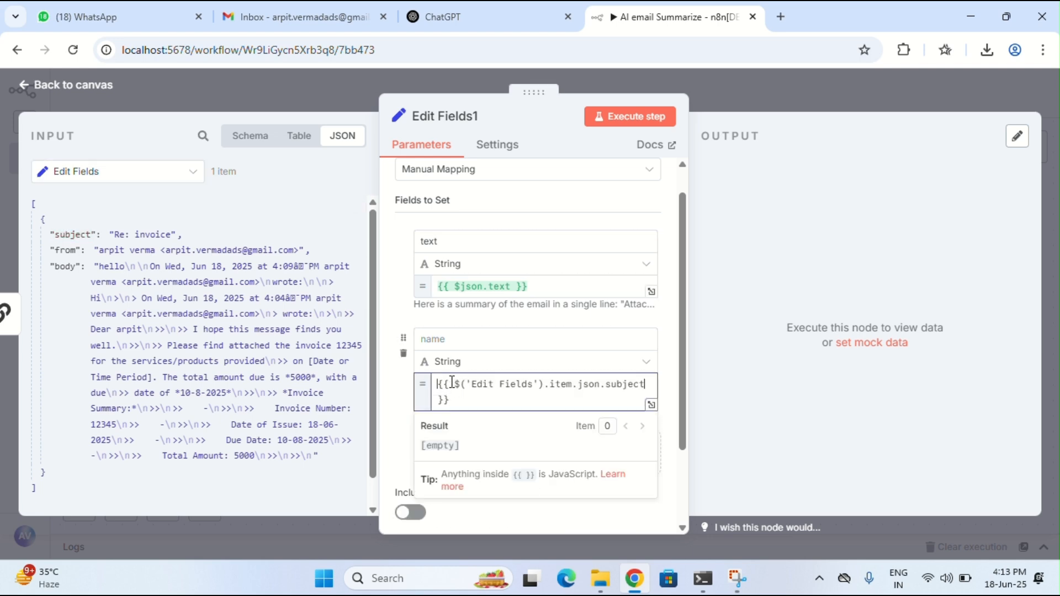
click(458, 337)
text(subject)
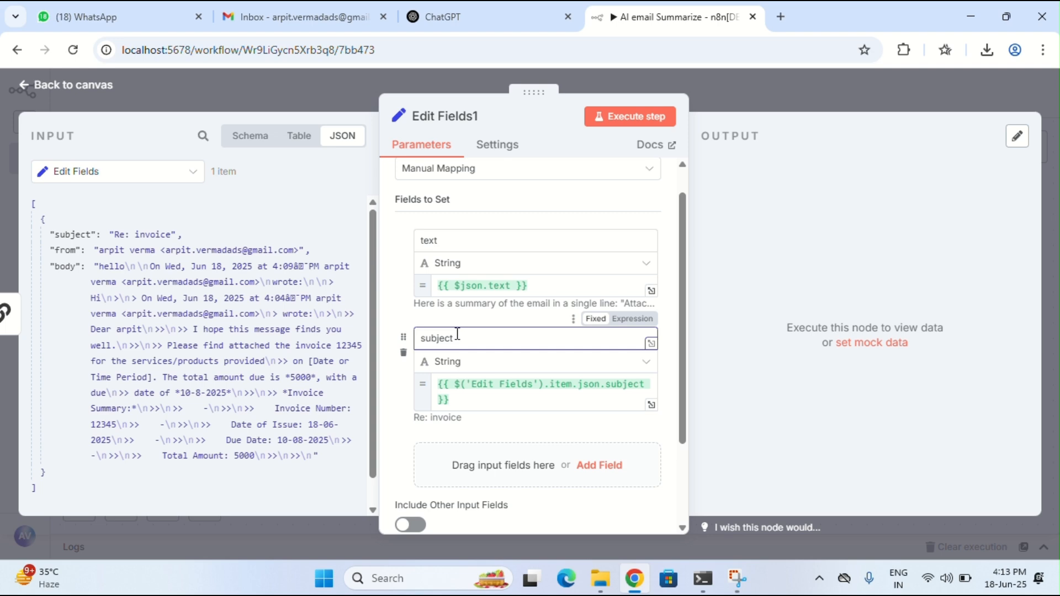
click(620, 117)
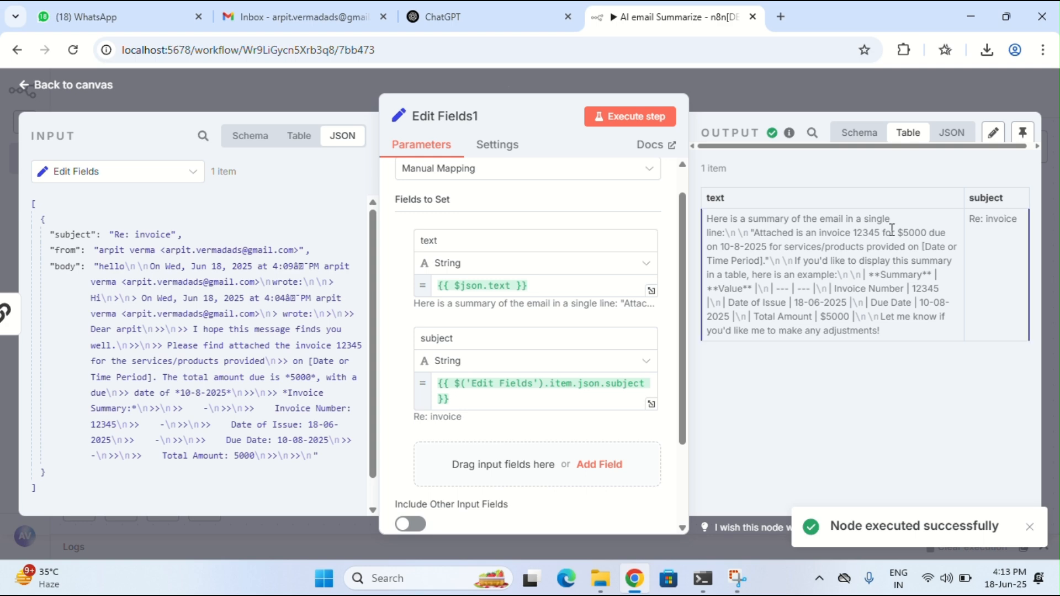
click(58, 84)
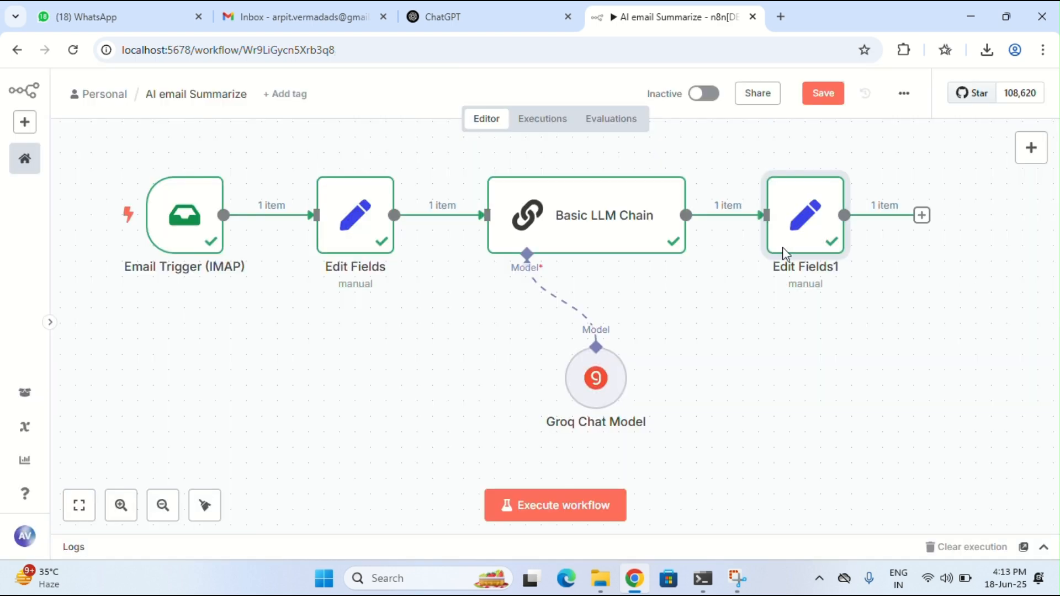
Add a Convert to File node after Edit Fields1 using the Convert to HTML action
click(922, 217)
text(co)
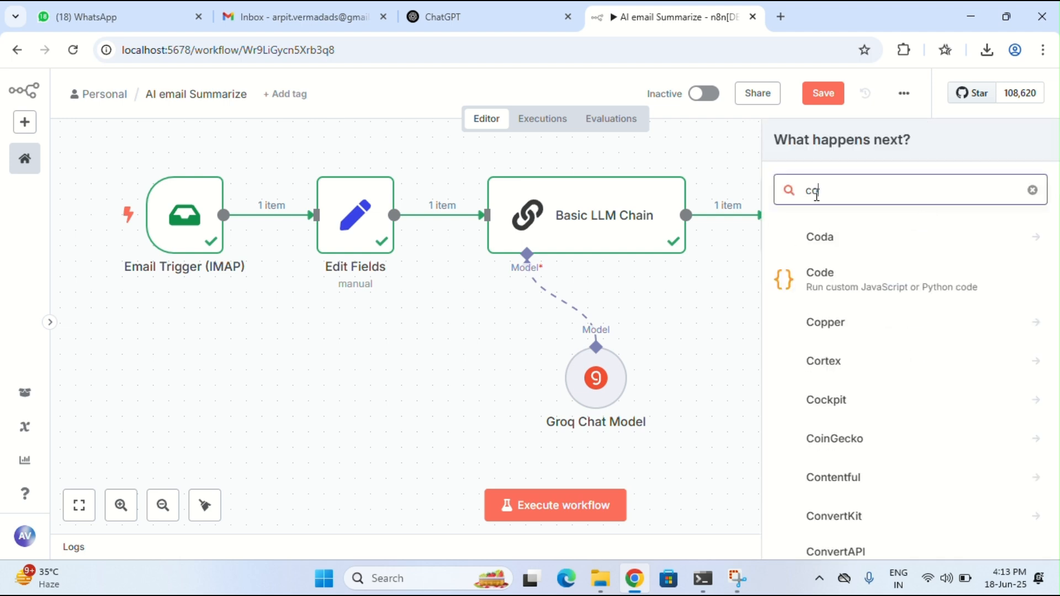
text(nv)
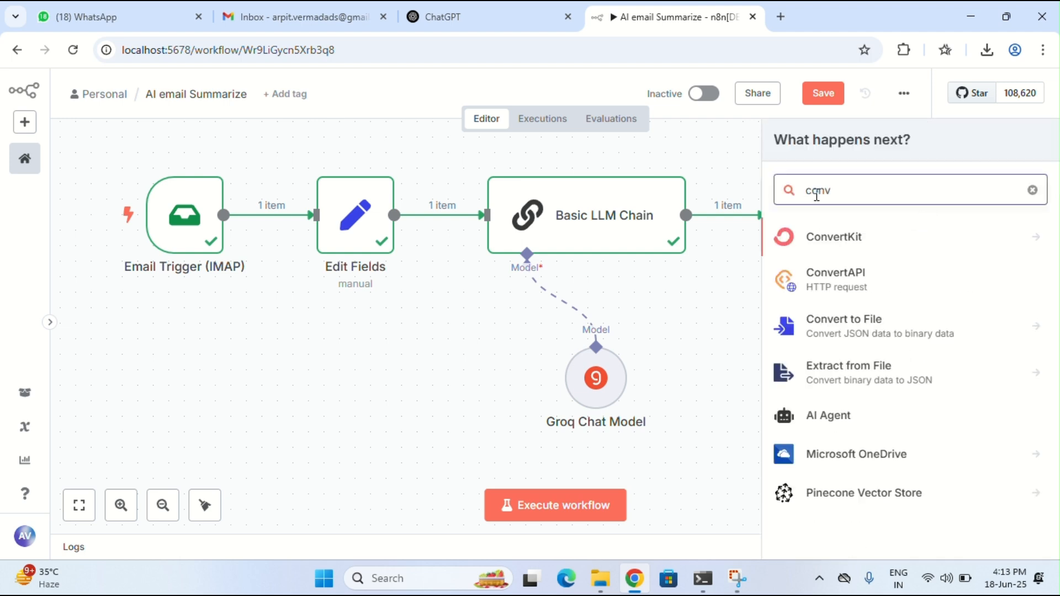
click(861, 329)
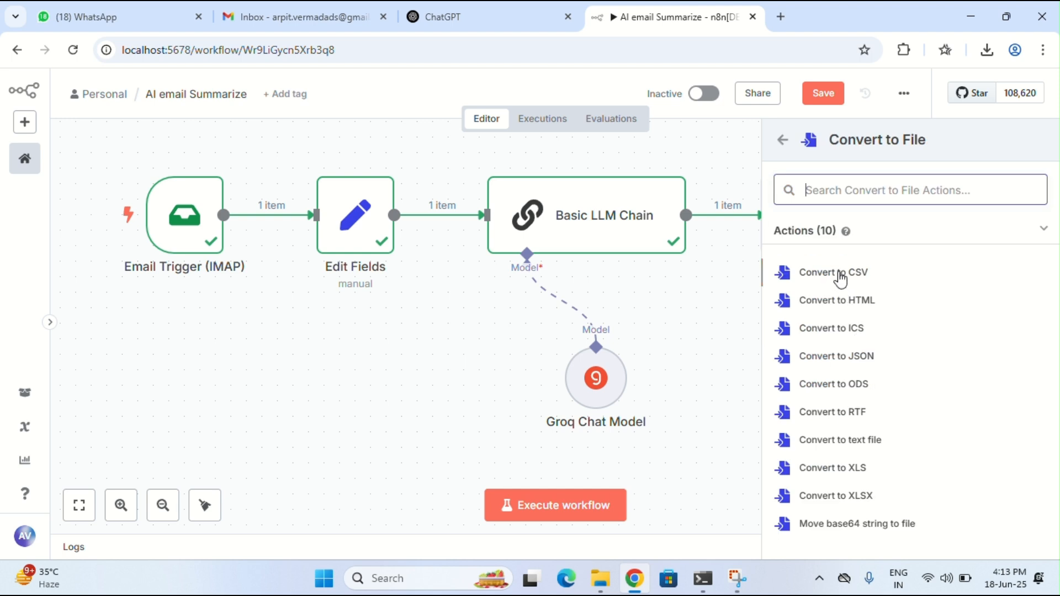
click(848, 305)
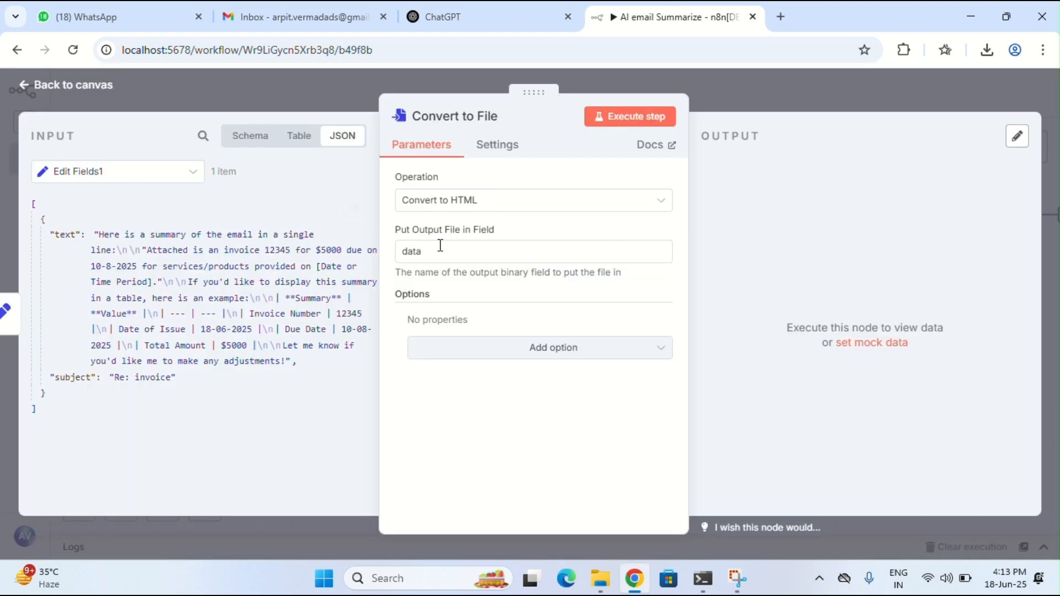
Execute the Convert to File step, then download and open File.html
click(629, 118)
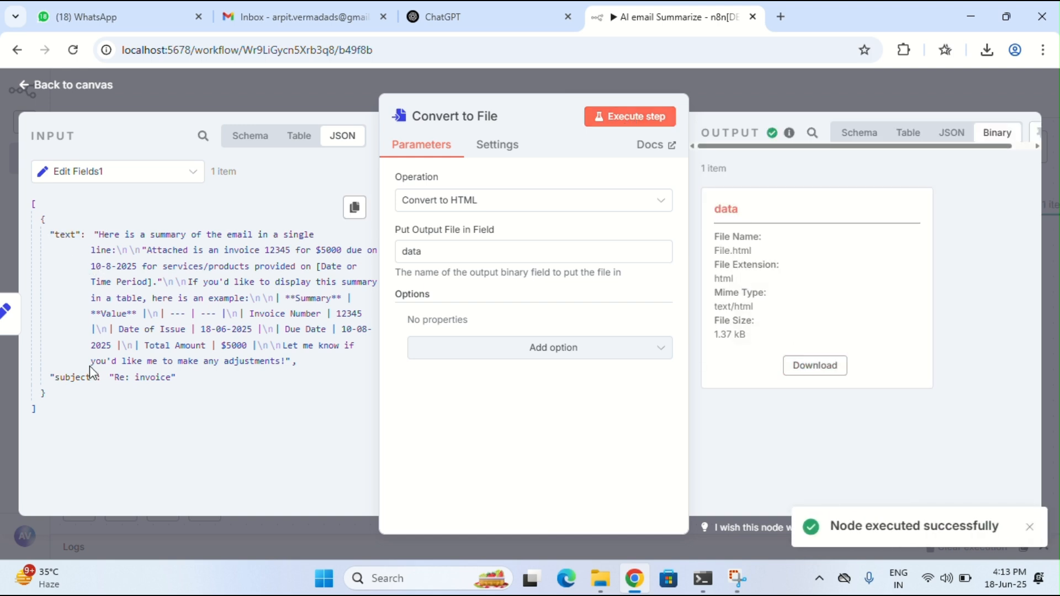
click(813, 368)
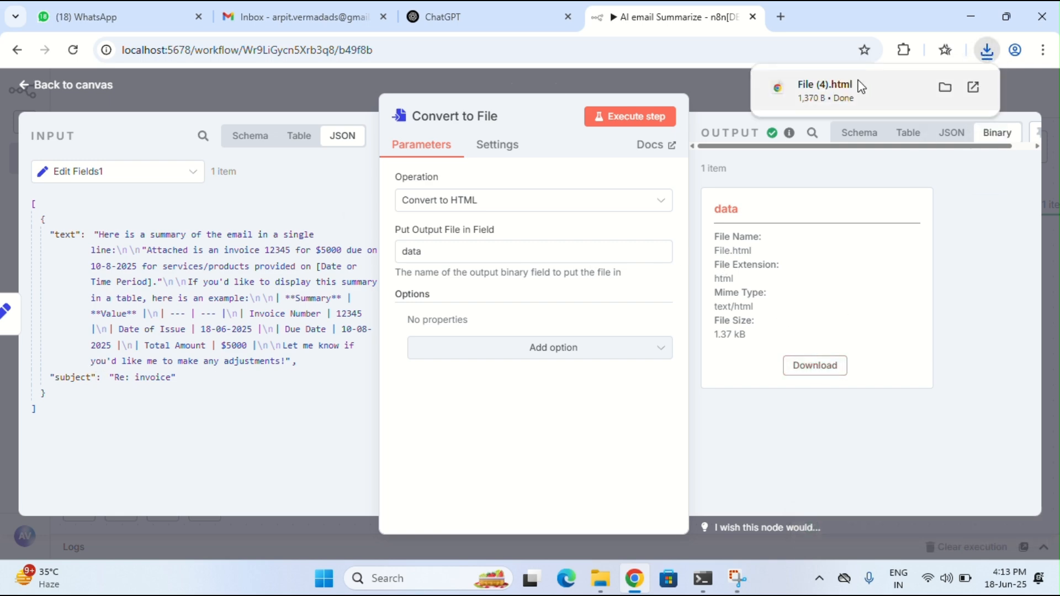
click(861, 87)
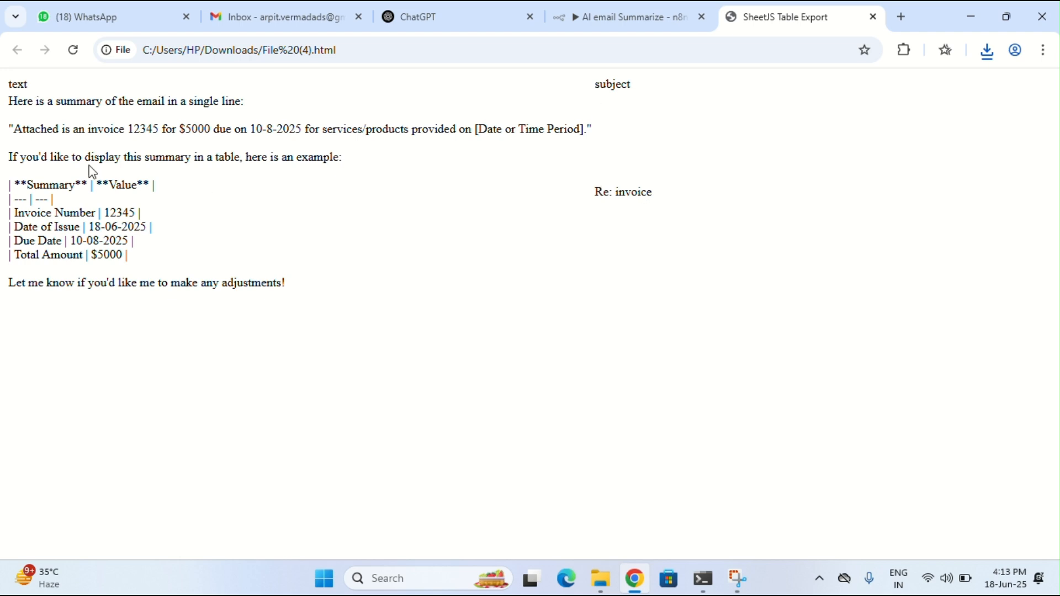
Inspect the exported summary page against Gmail, then close the n8n node editor
drag(6, 102, 292, 282)
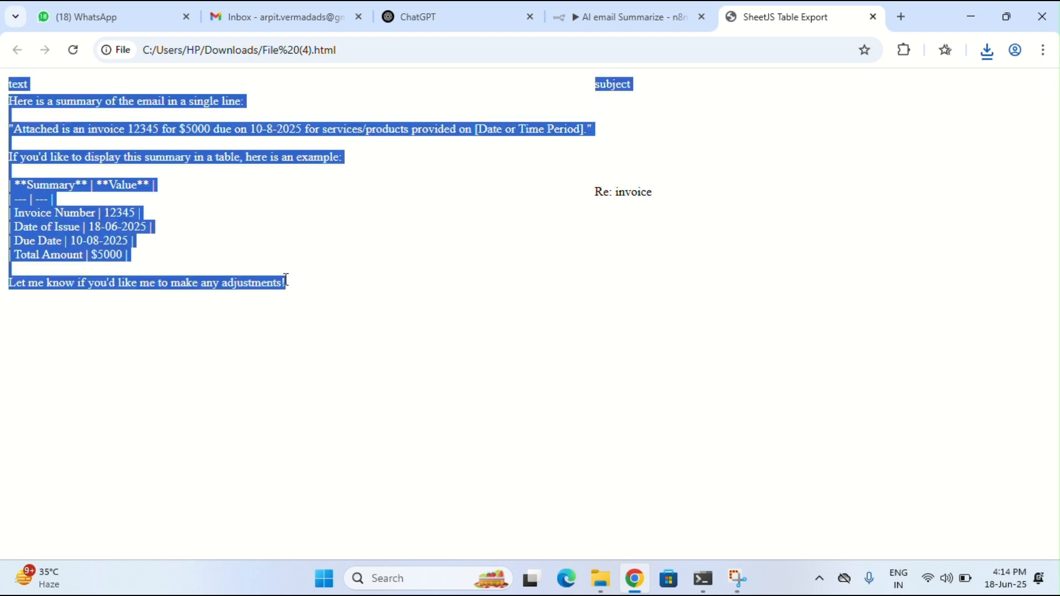
click(291, 283)
click(272, 22)
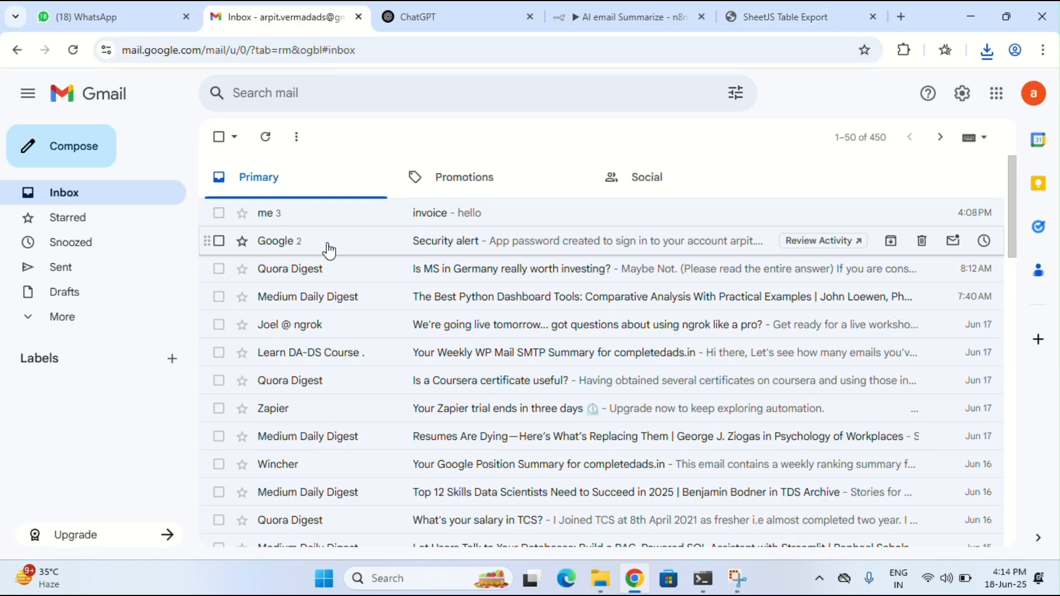
click(658, 17)
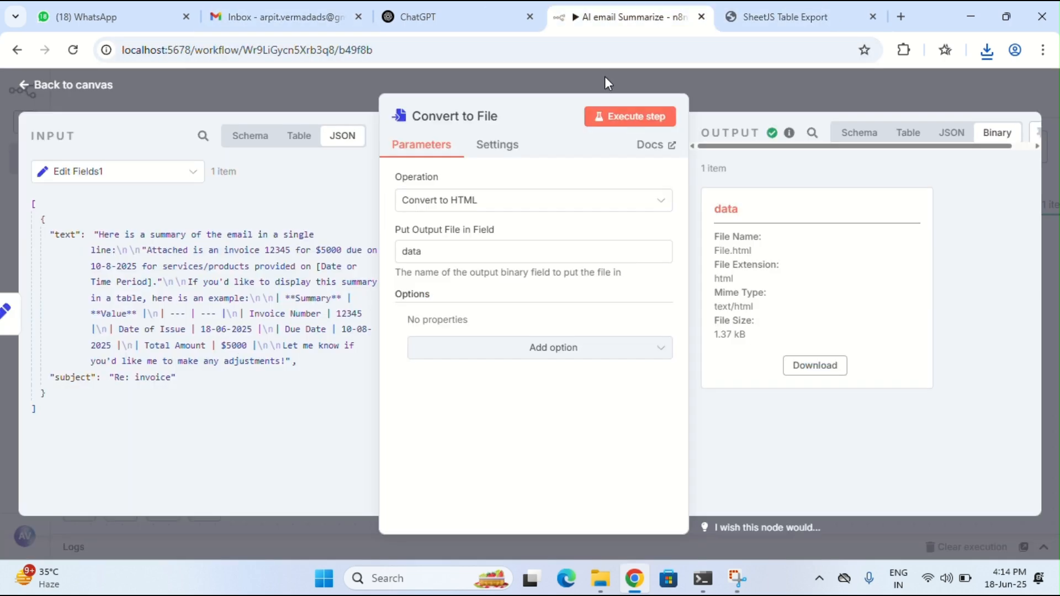
click(745, 17)
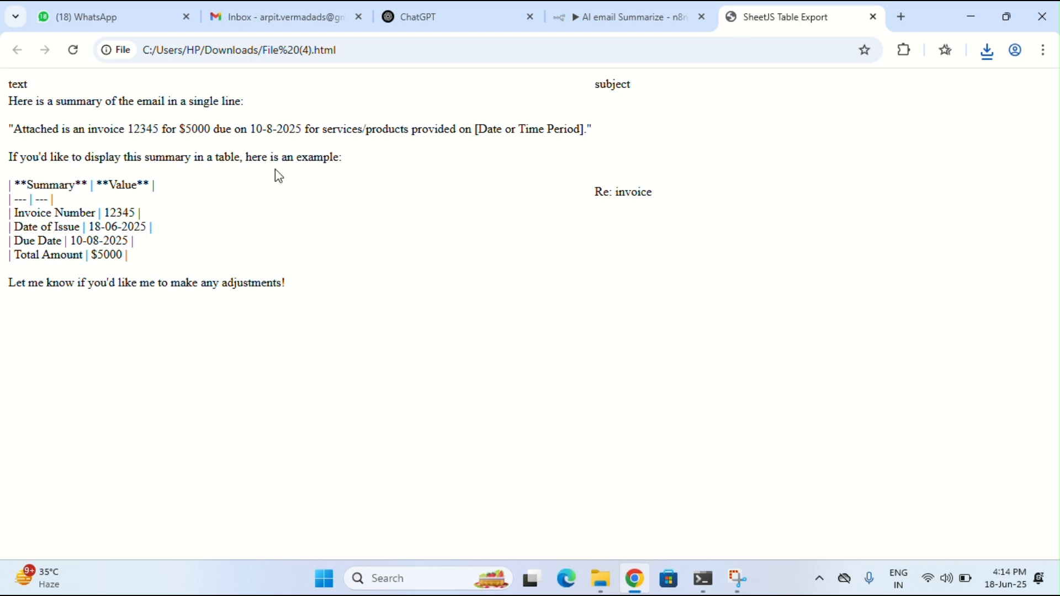
click(663, 9)
click(67, 80)
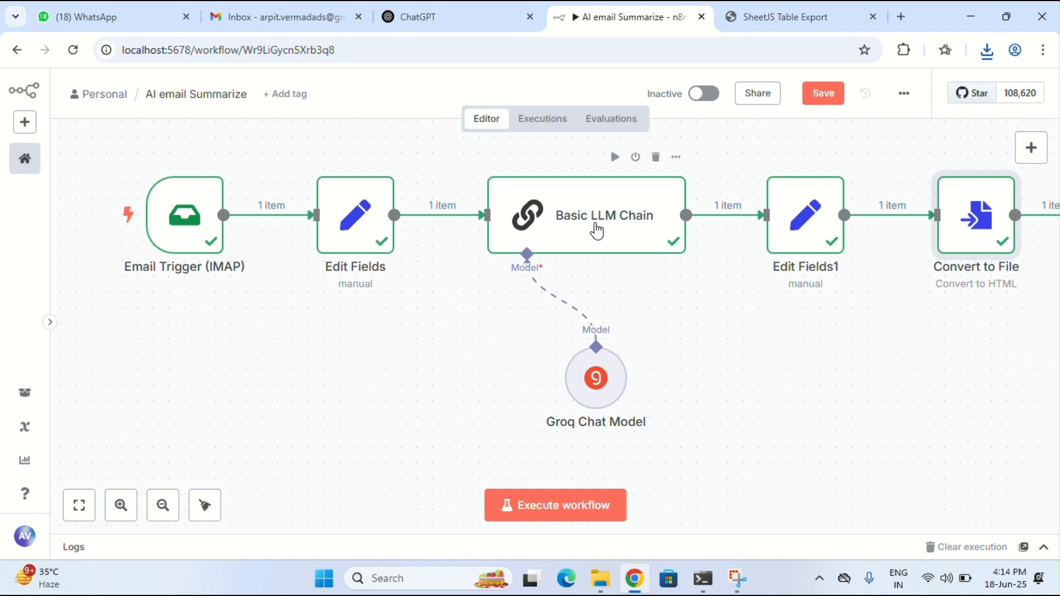
Confirm execution #48 succeeded, dismiss the save prompt, and switch to the Gmail inbox
click(543, 120)
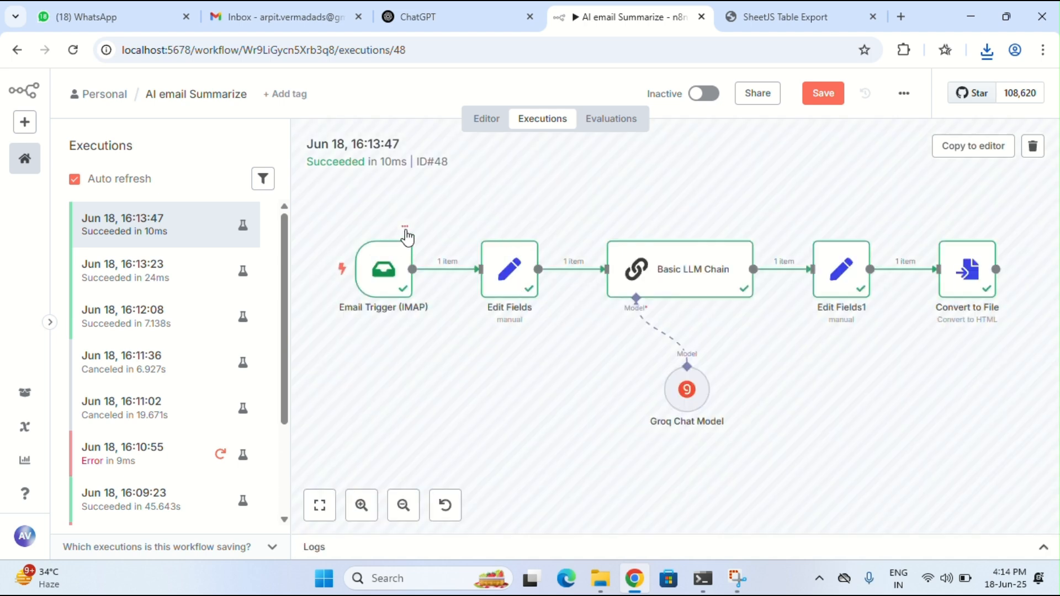
click(618, 120)
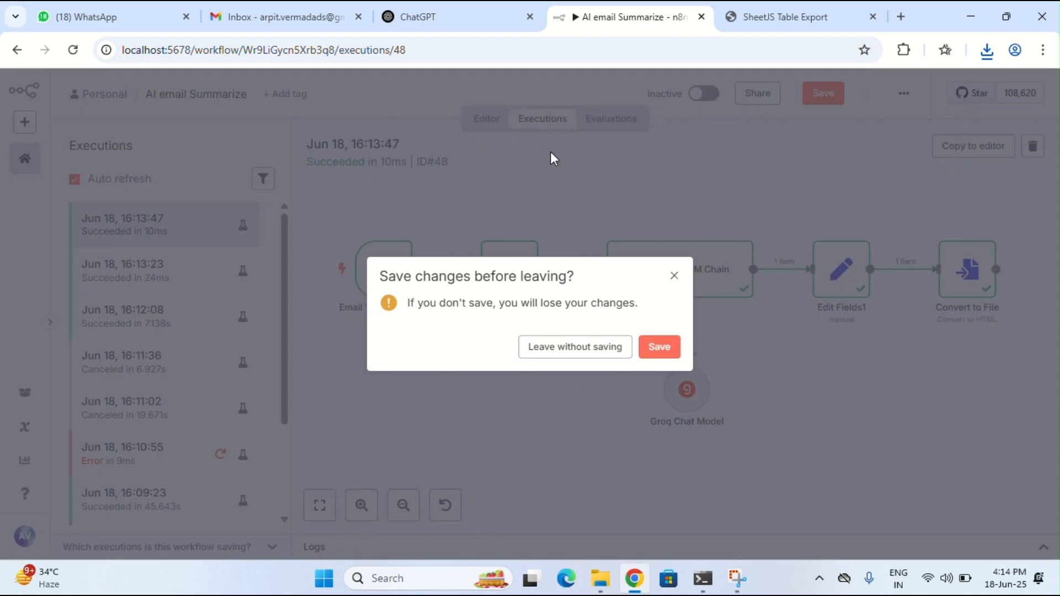
click(674, 277)
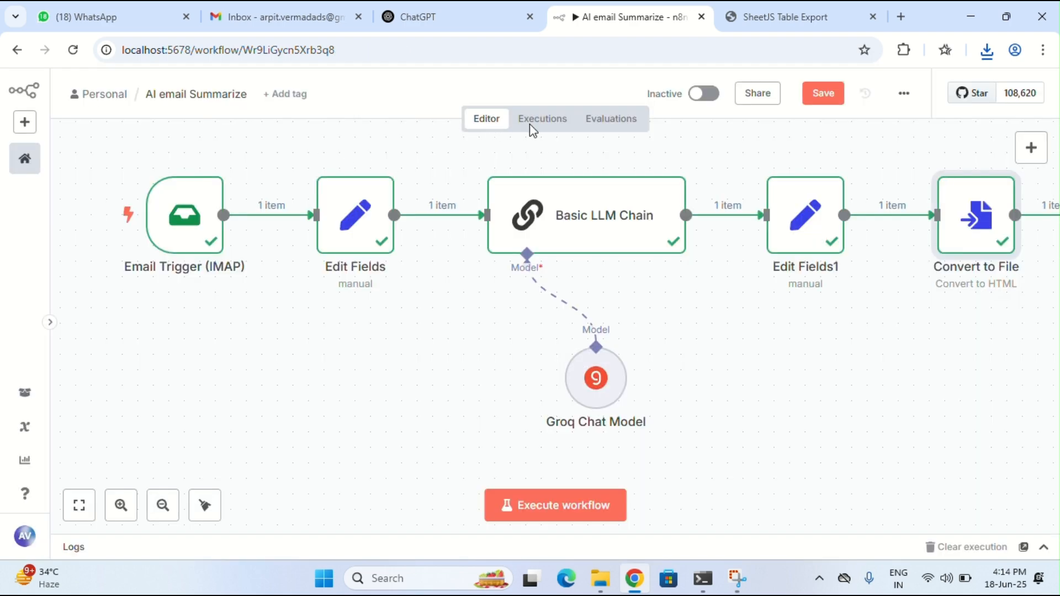
click(215, 16)
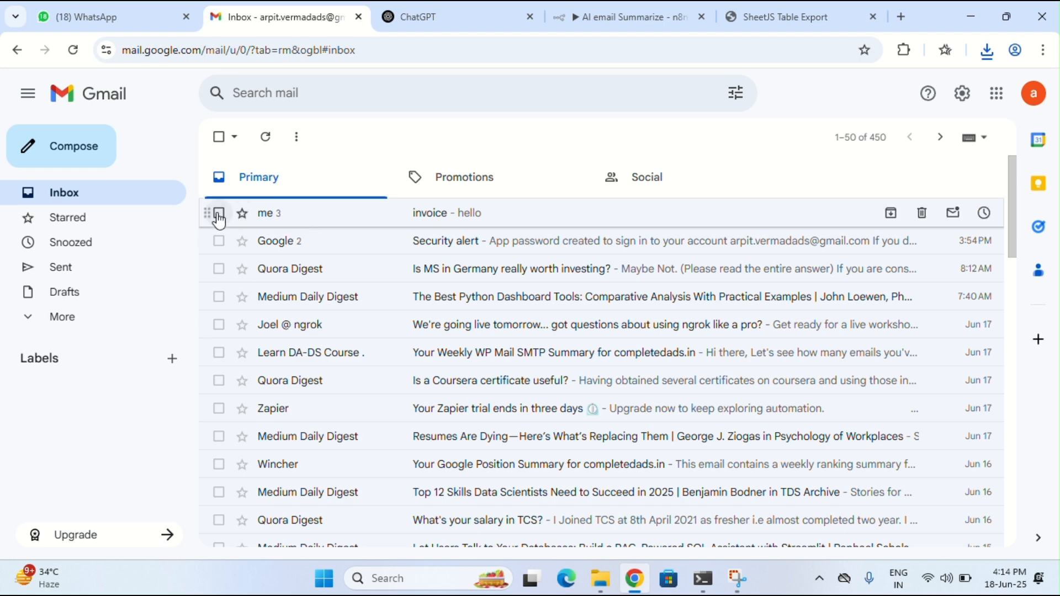
Start a Gmail draft to the suggested contact with subject 'sales invoice'
click(112, 141)
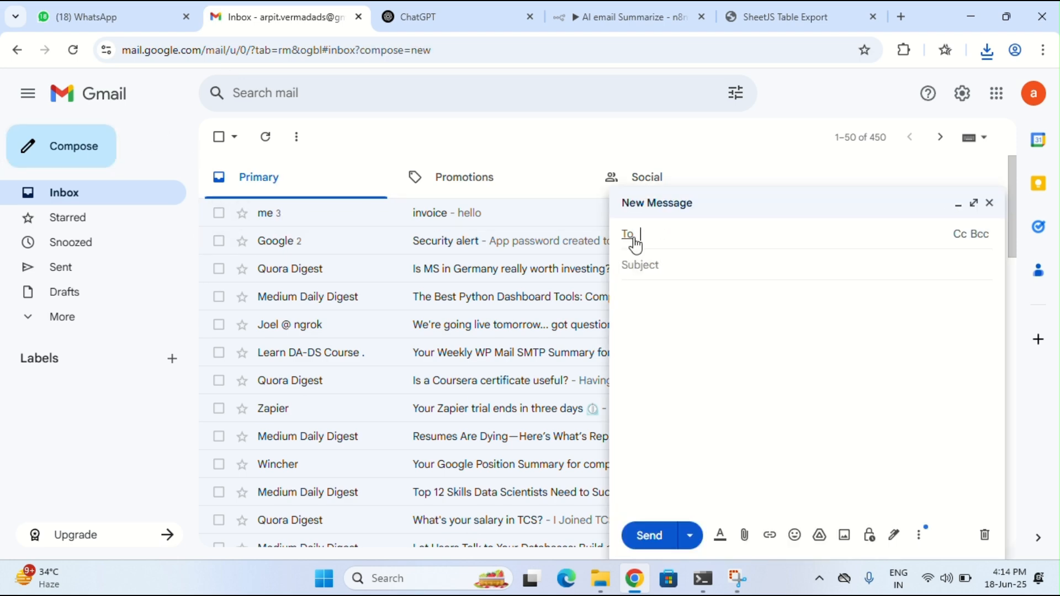
text(arpu)
key(BackSpace)
click(698, 267)
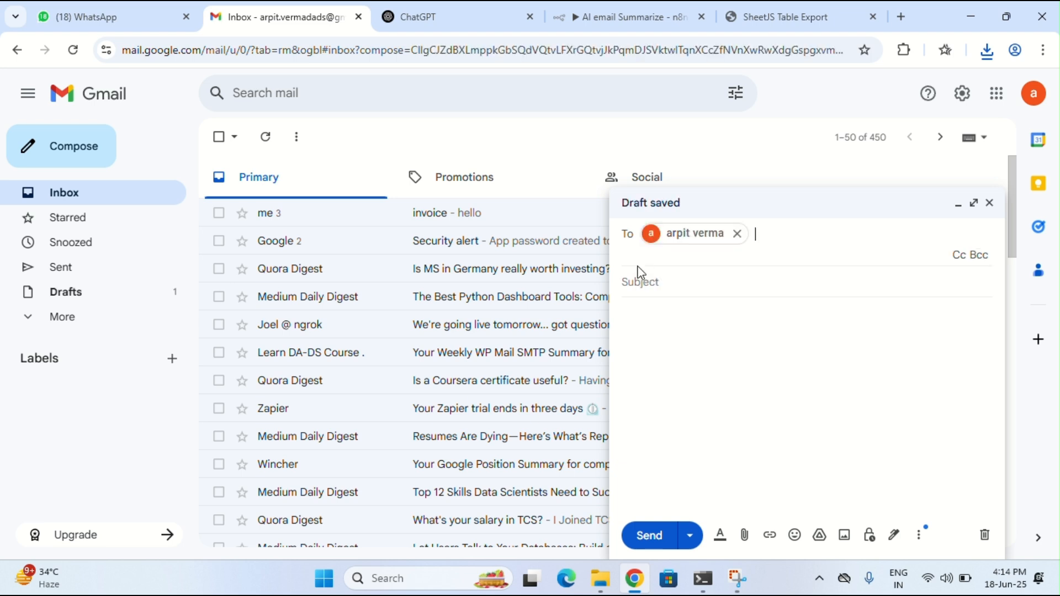
click(641, 279)
text(sales)
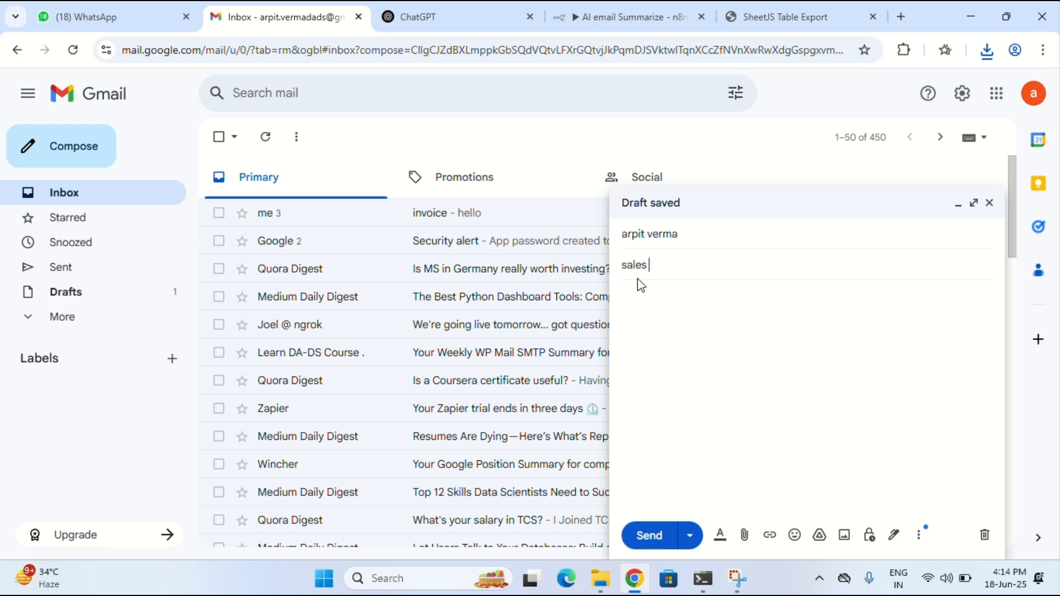
text( invo)
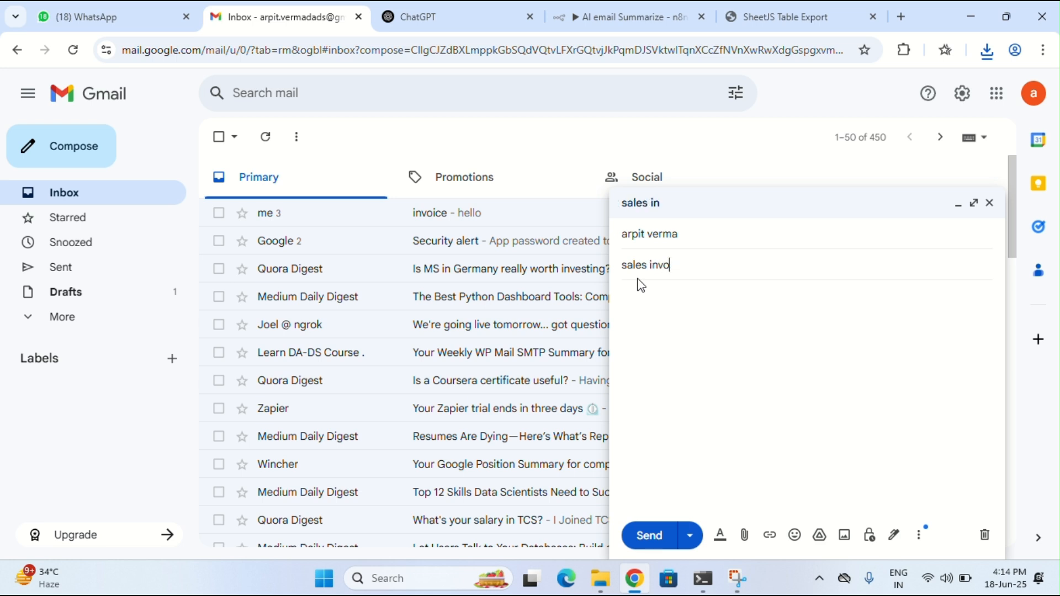
text(cieice)
click(773, 17)
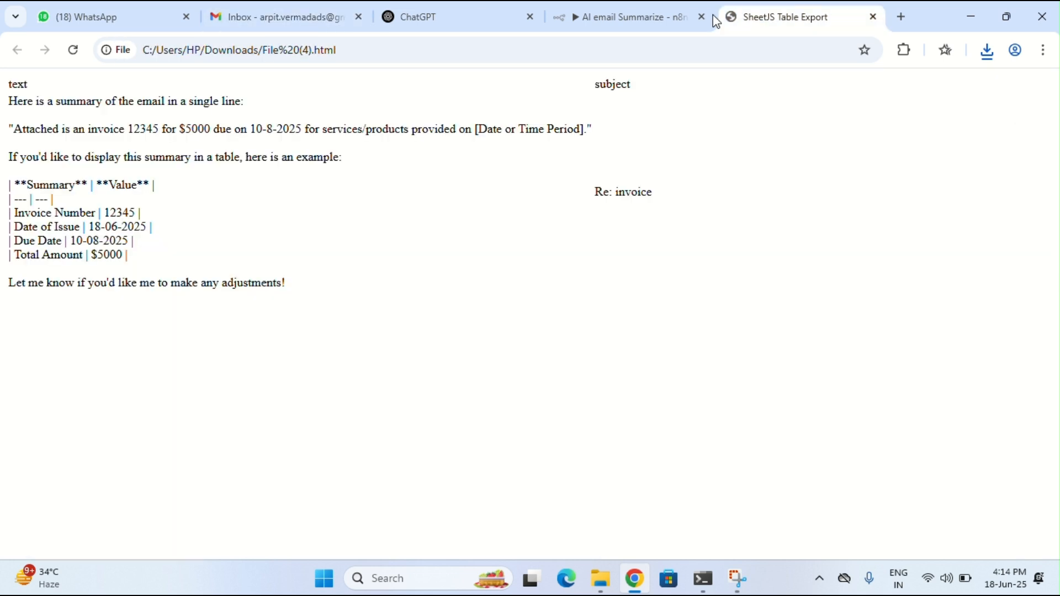
Ask ChatGPT for an invoice email template with dummy data and copy its body
click(414, 16)
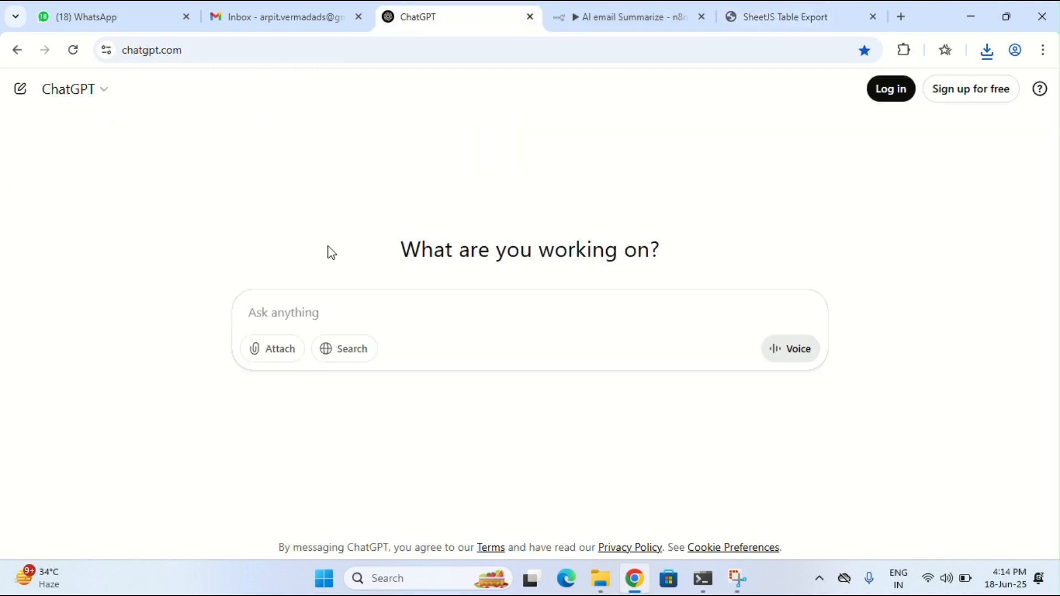
text(email temp)
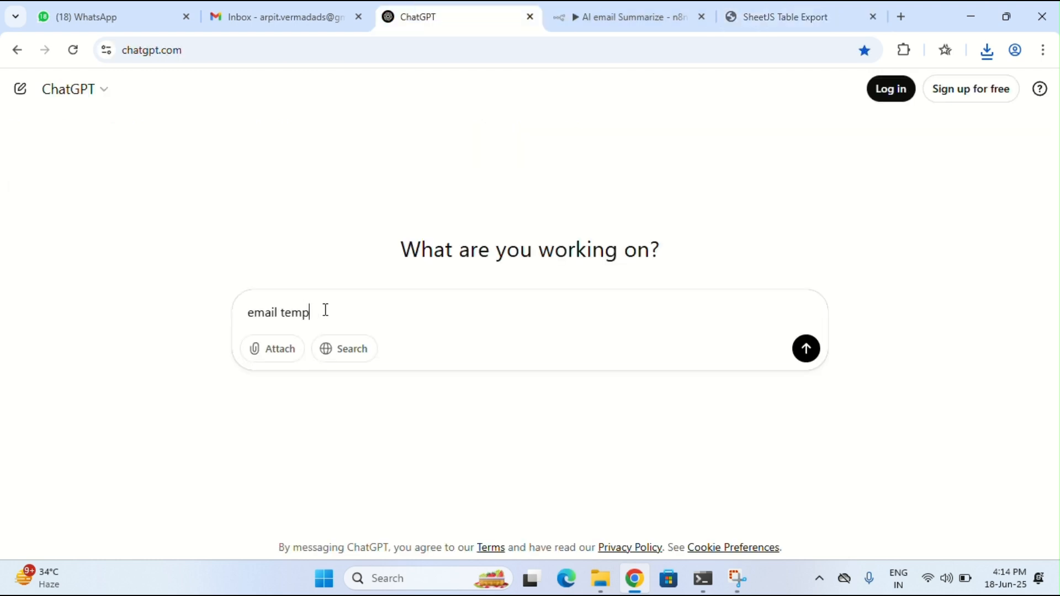
text(late of onvocih dummya dtaa)
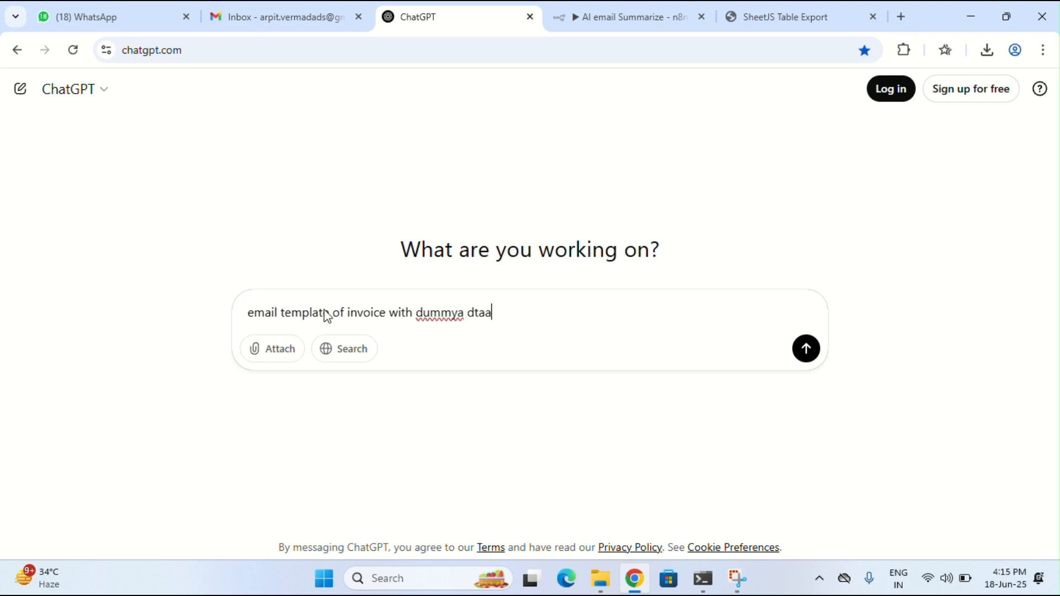
key(Return)
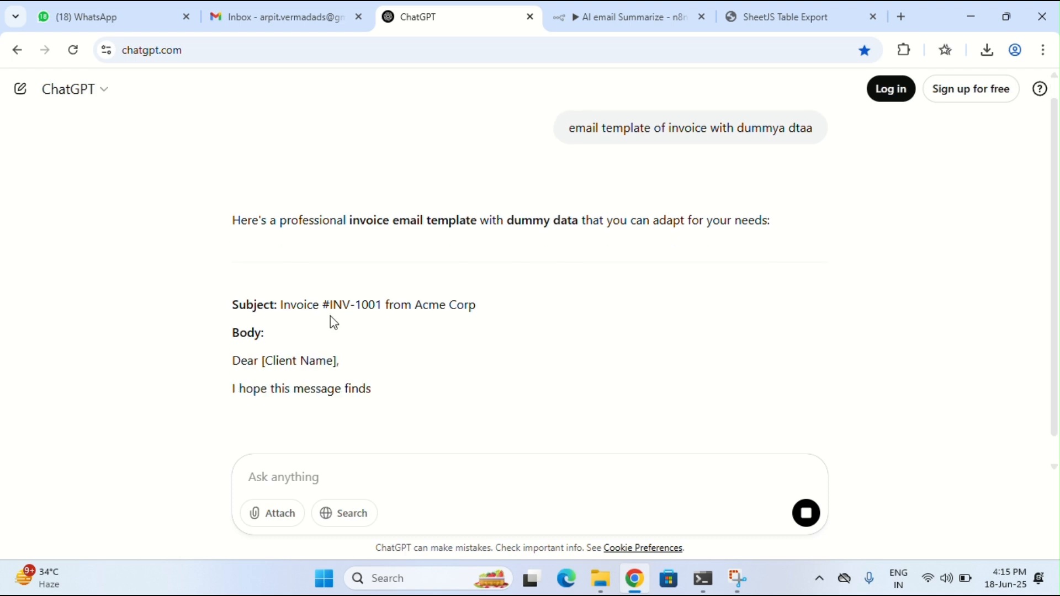
scroll(331, 316, down, 2)
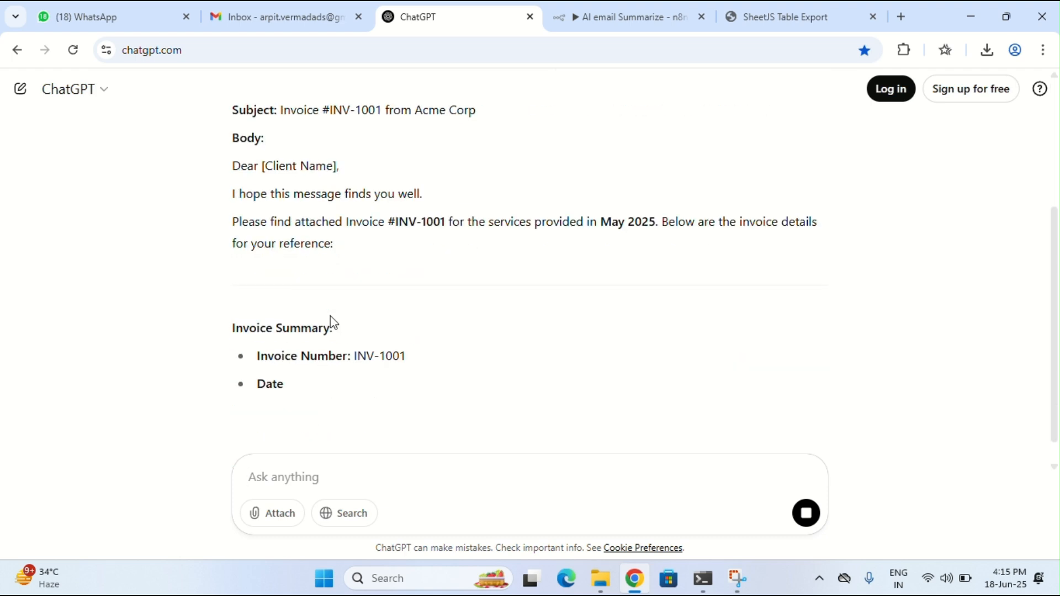
scroll(294, 299, down, 1)
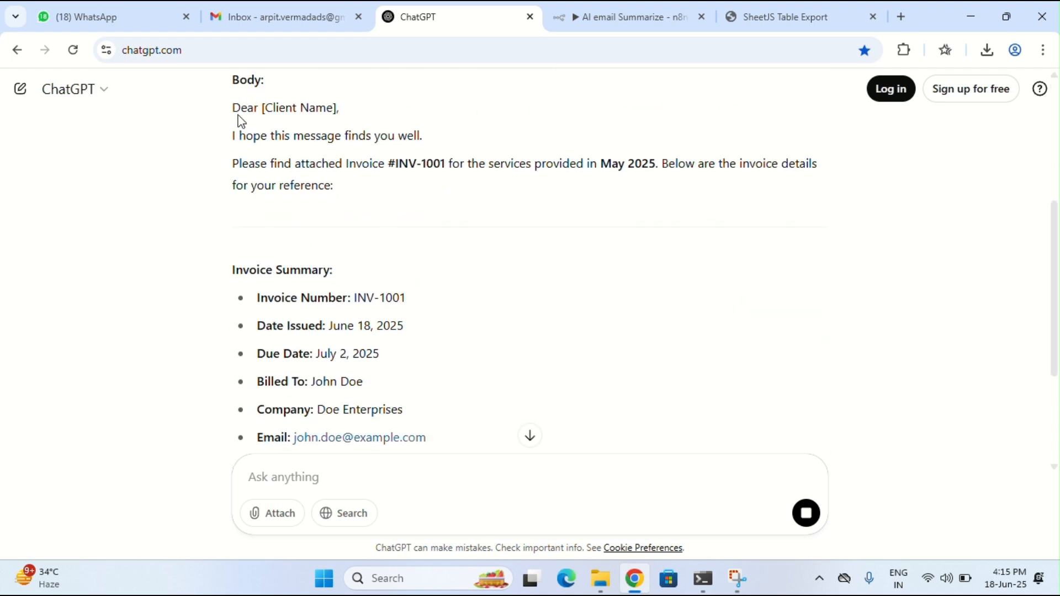
drag(232, 107, 364, 385)
drag(429, 419, 427, 439)
key(ctrl+c)
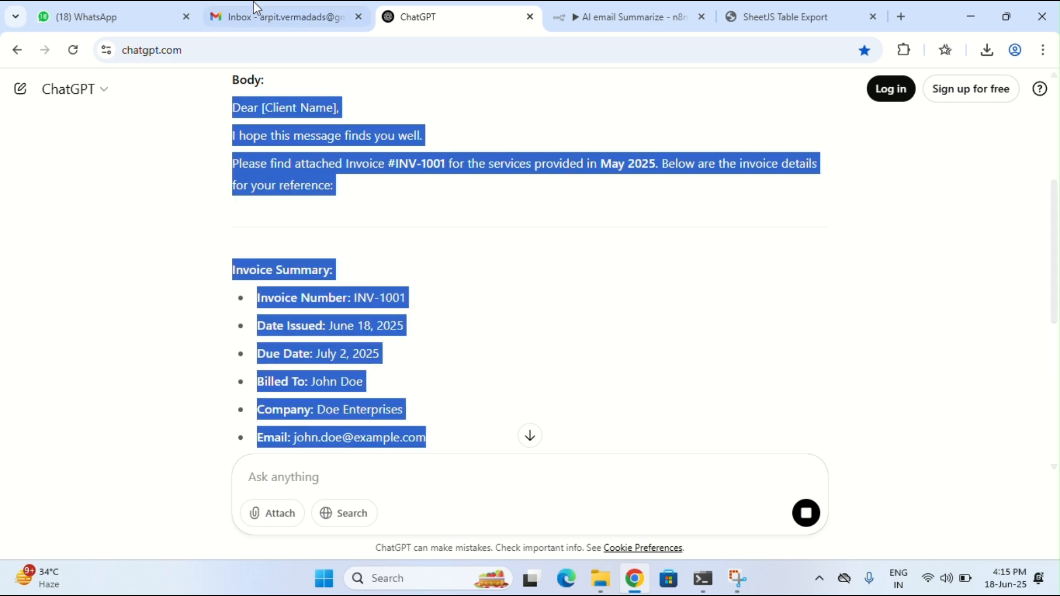
click(279, 17)
Paste the invoice template, replace [Client Name] with the recipient's name, and send despite the attachment warning
click(658, 314)
key(ctrl+v)
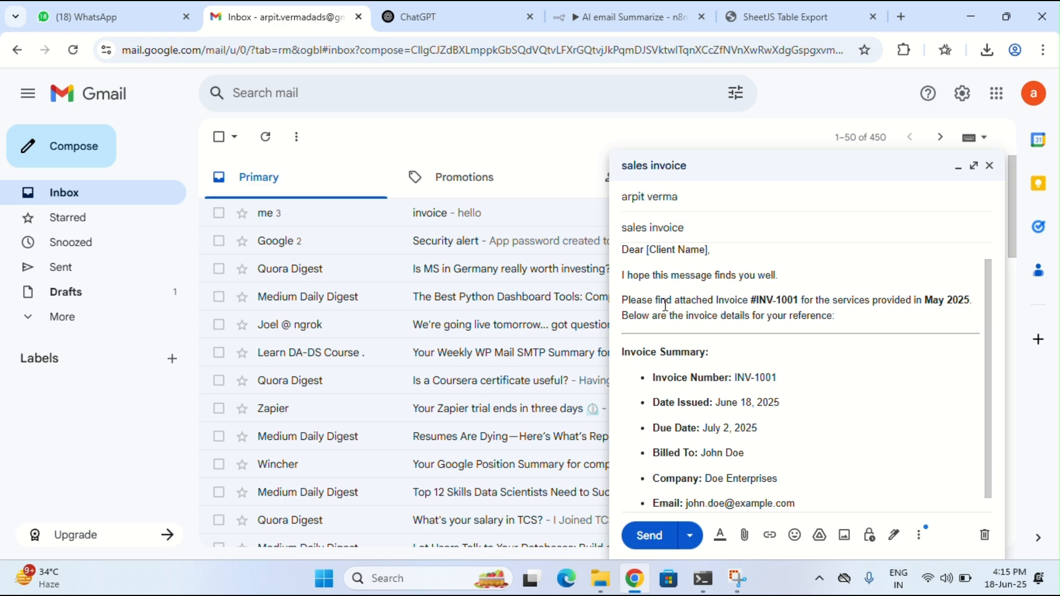
click(722, 252)
key(BackSpace)
key(BackSpace)
key(BackSpace)
key(BackSpace)
key(BackSpace)
key(BackSpace)
key(BackSpace)
key(BackSpace)
key(BackSpace)
text(kajal)
scroll(715, 427, down, 1)
click(650, 535)
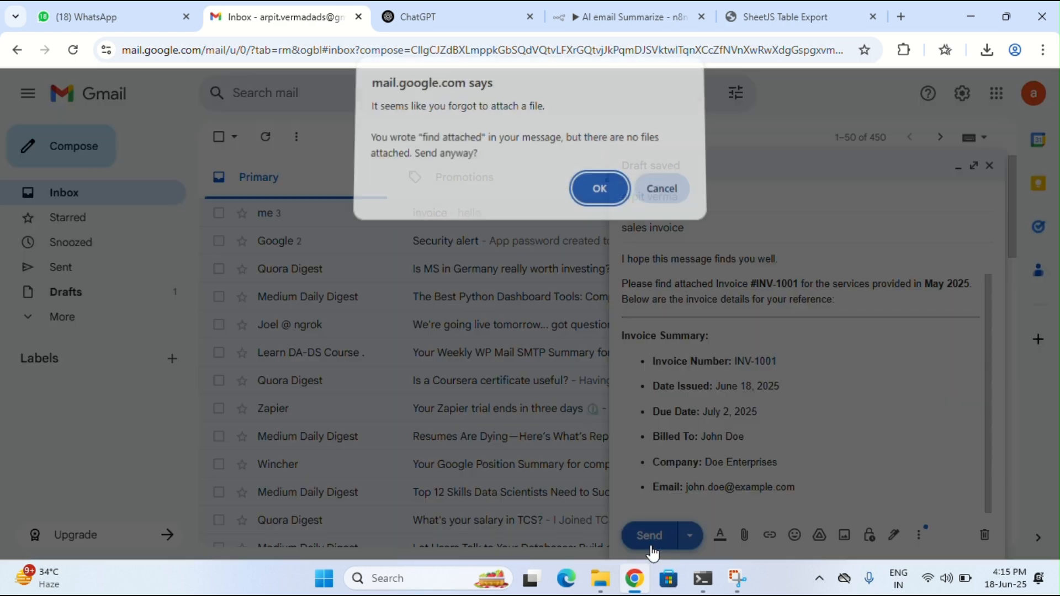
click(593, 190)
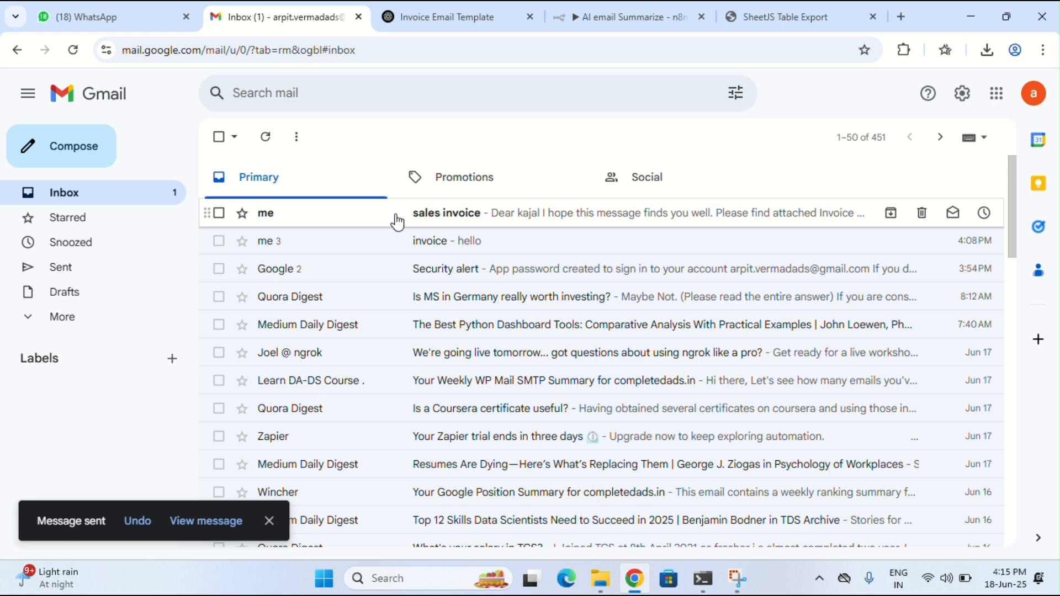
Execute the AI email Summarize workflow and confirm it processes the two new emails
click(630, 17)
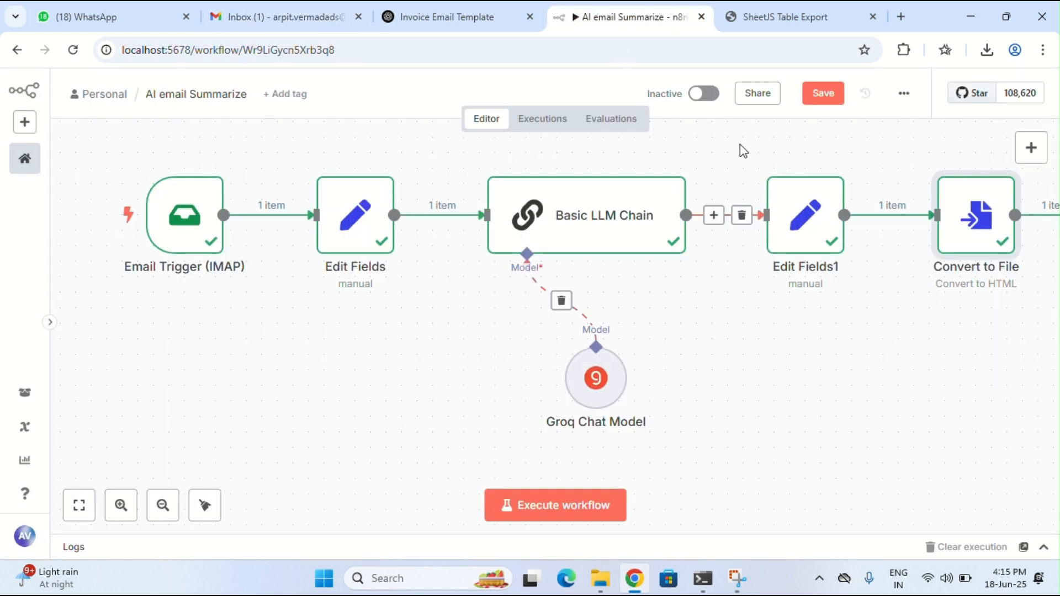
click(565, 501)
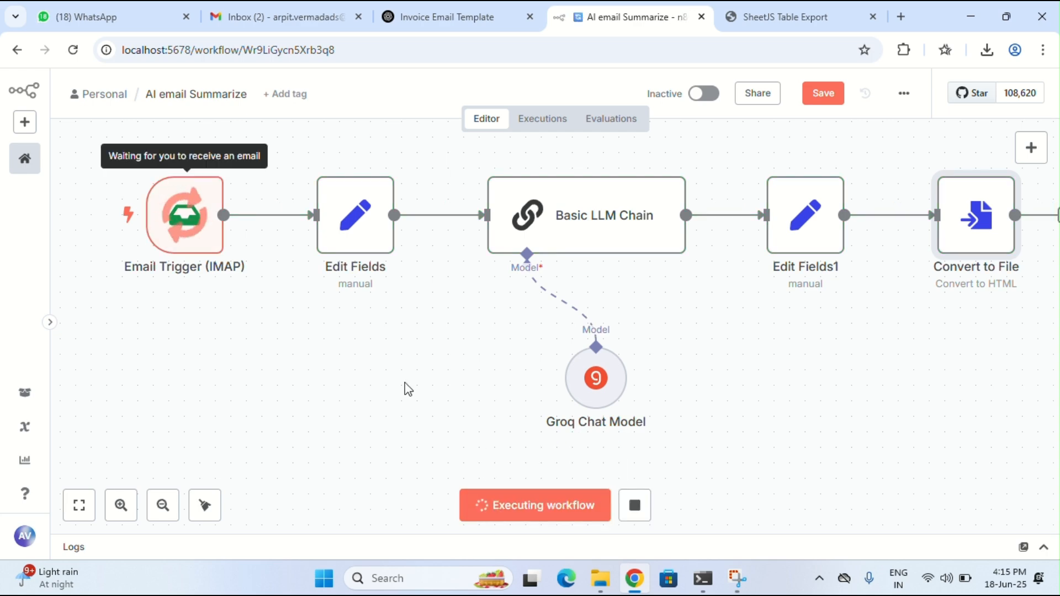
click(285, 22)
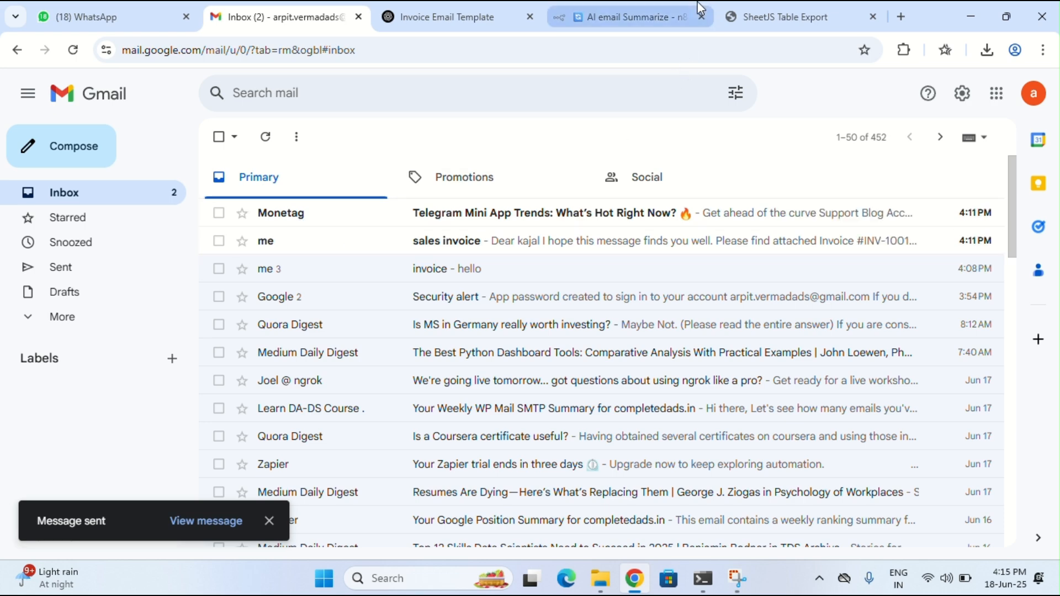
click(674, 2)
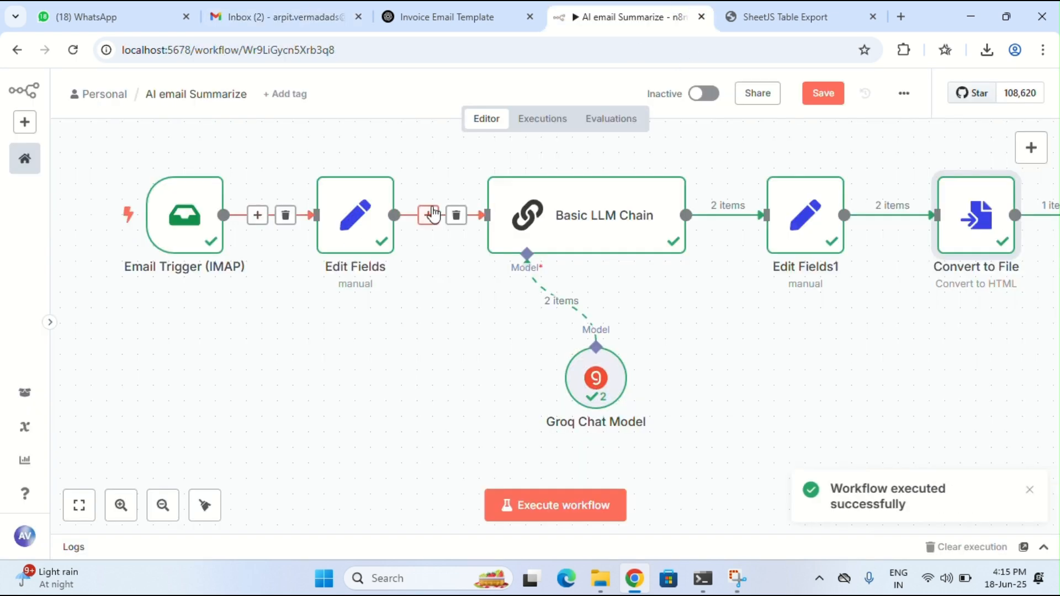
Download the Convert to File output and open File (5).html summarising both new emails
scroll(877, 379, right, 2)
scroll(877, 379, right, 1)
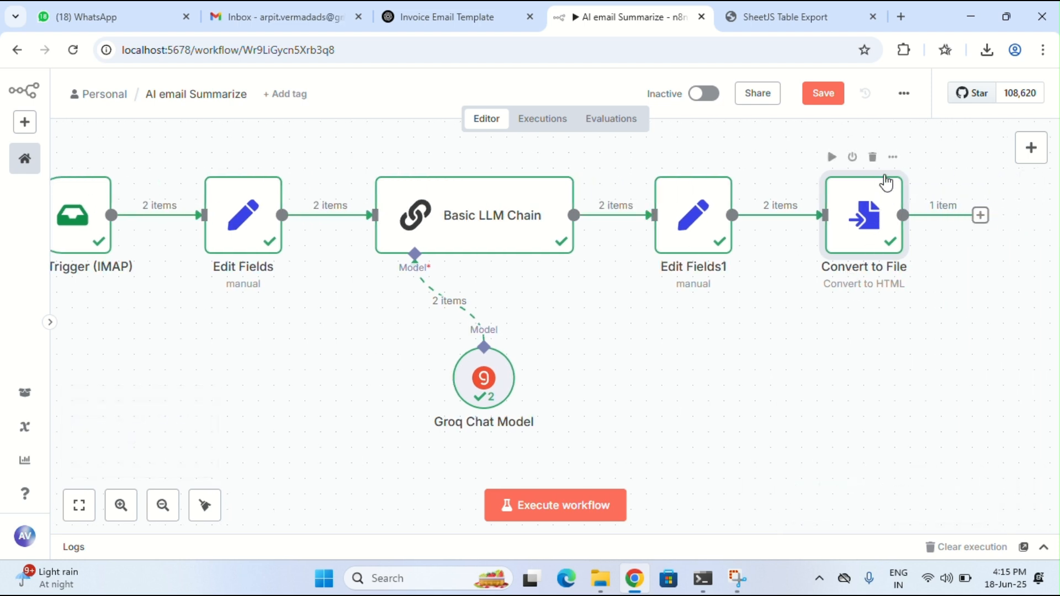
click(894, 158)
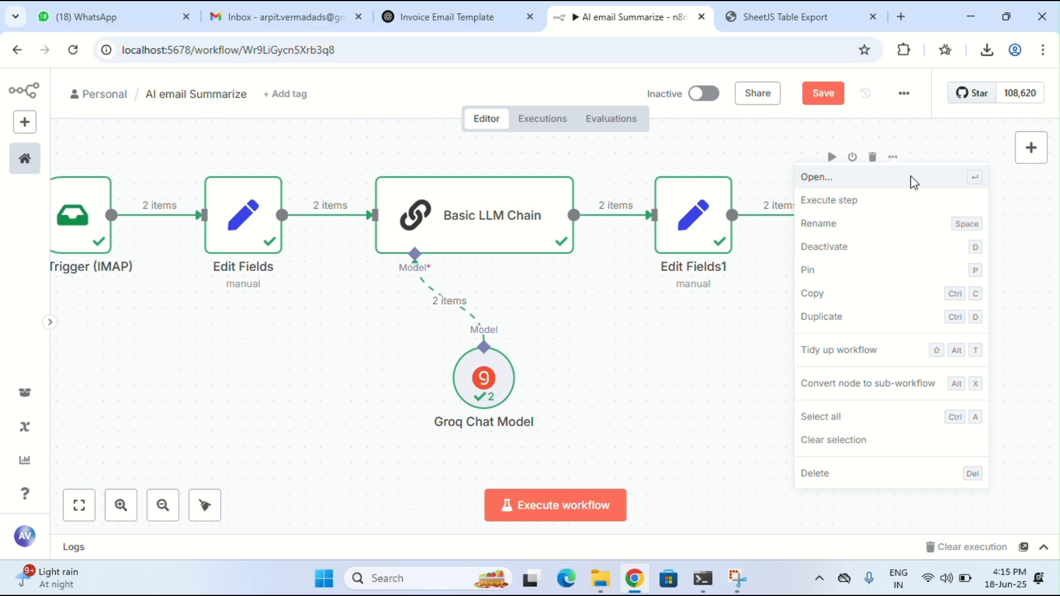
click(914, 177)
click(274, 17)
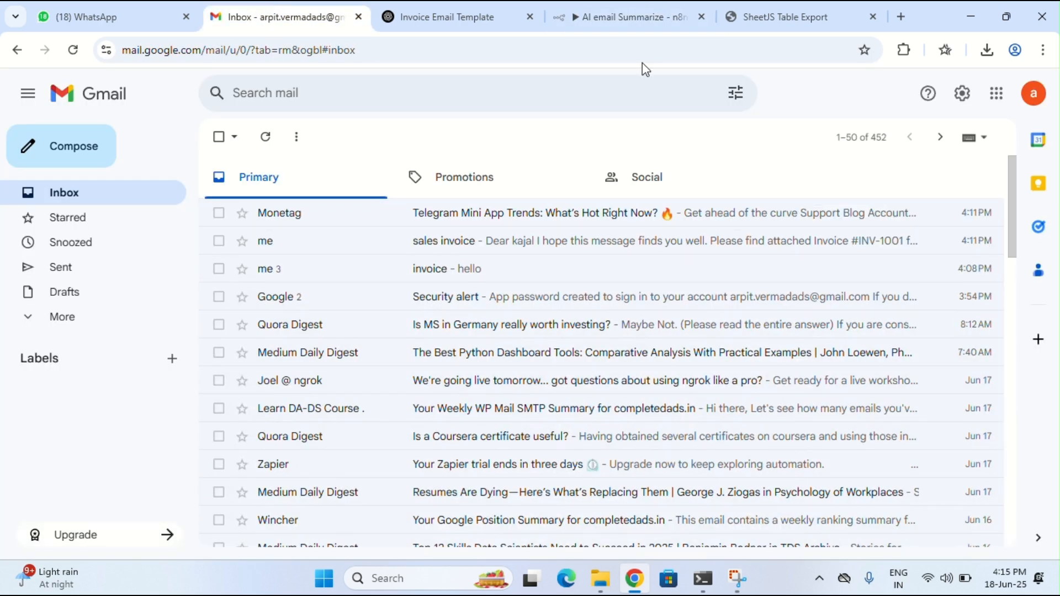
click(773, 16)
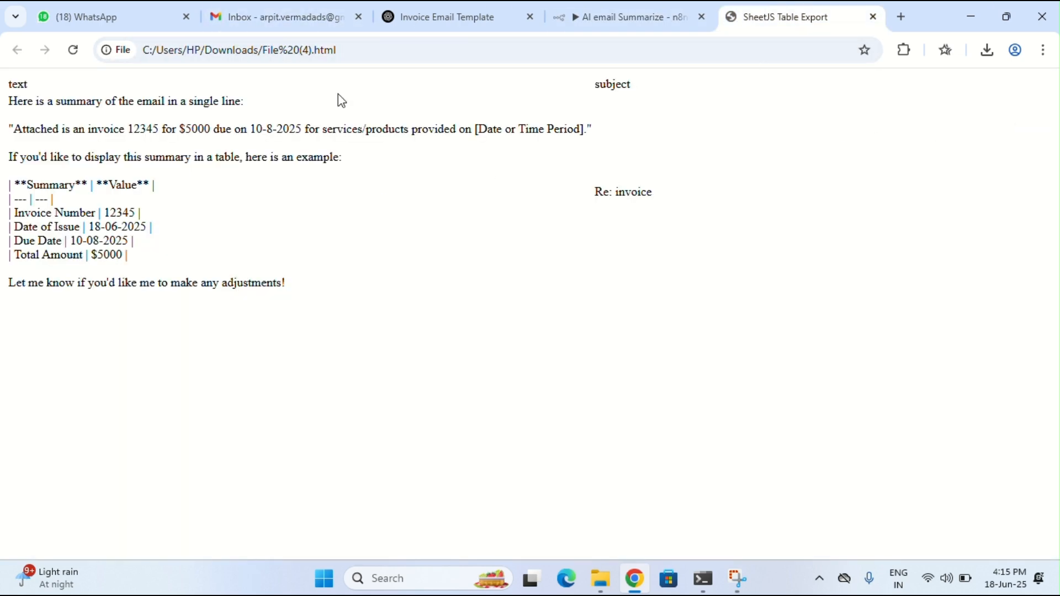
click(670, 12)
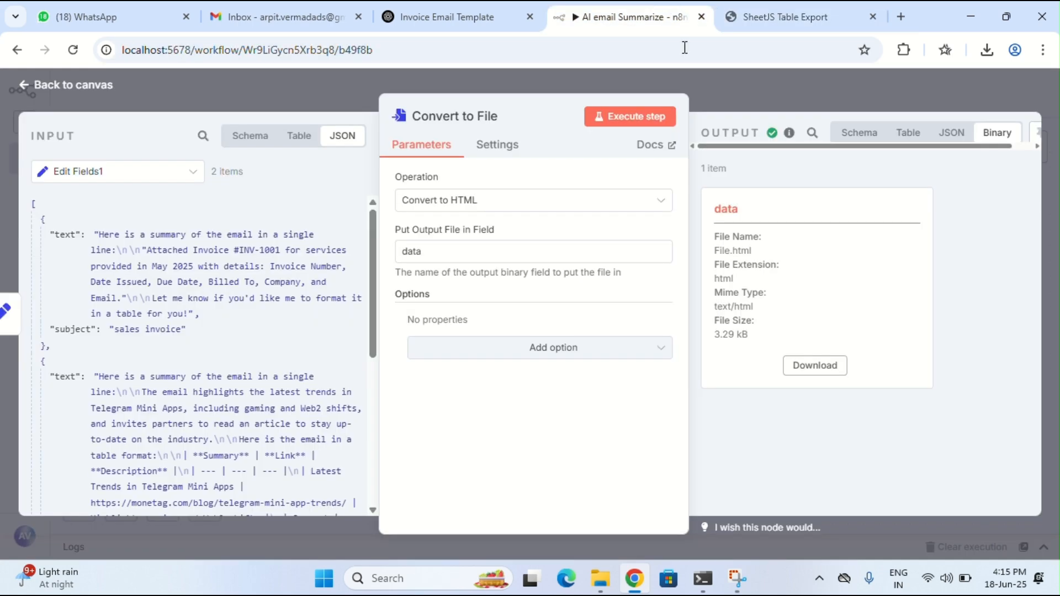
click(815, 366)
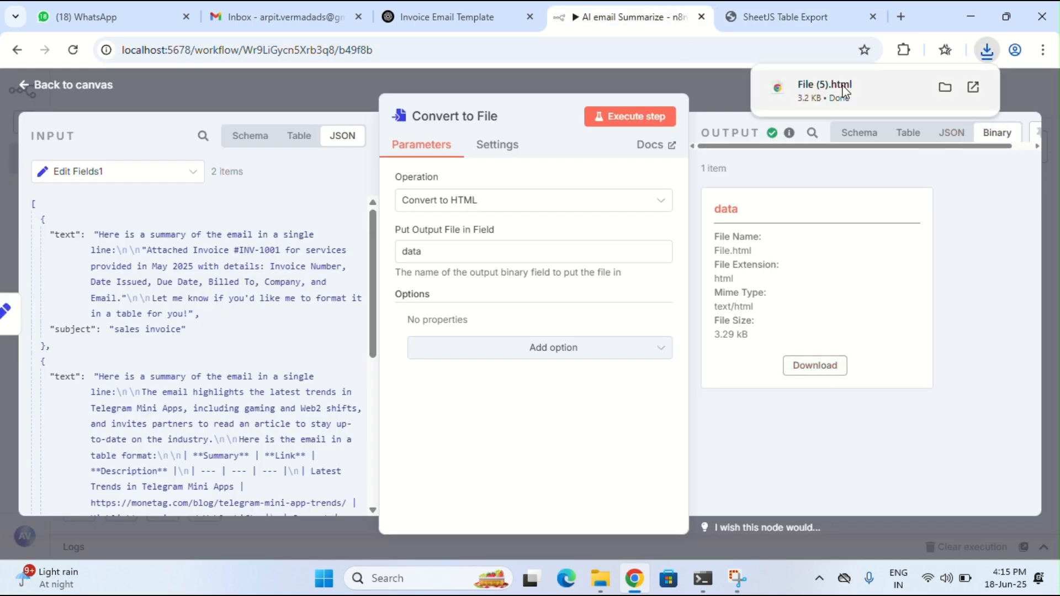
click(845, 91)
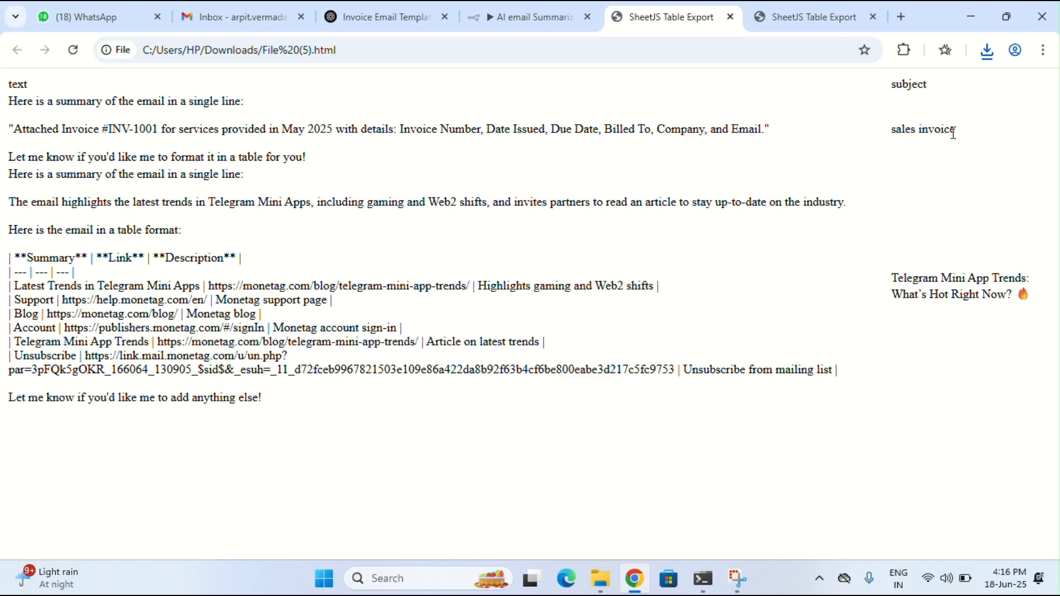
Read the File (5) export, checking the Telegram email subject and its summary rows
drag(897, 280, 1007, 301)
click(1007, 301)
drag(9, 102, 206, 234)
click(212, 241)
drag(27, 273, 155, 328)
click(232, 205)
Glance at the Gmail inbox, then close the newest and older summary pages
click(239, 10)
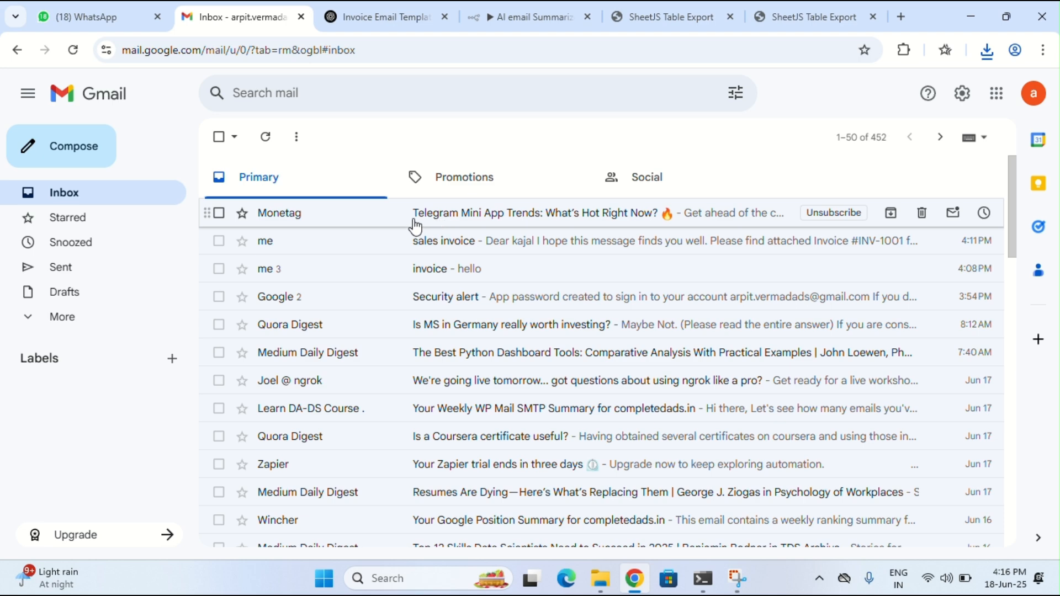
click(672, 16)
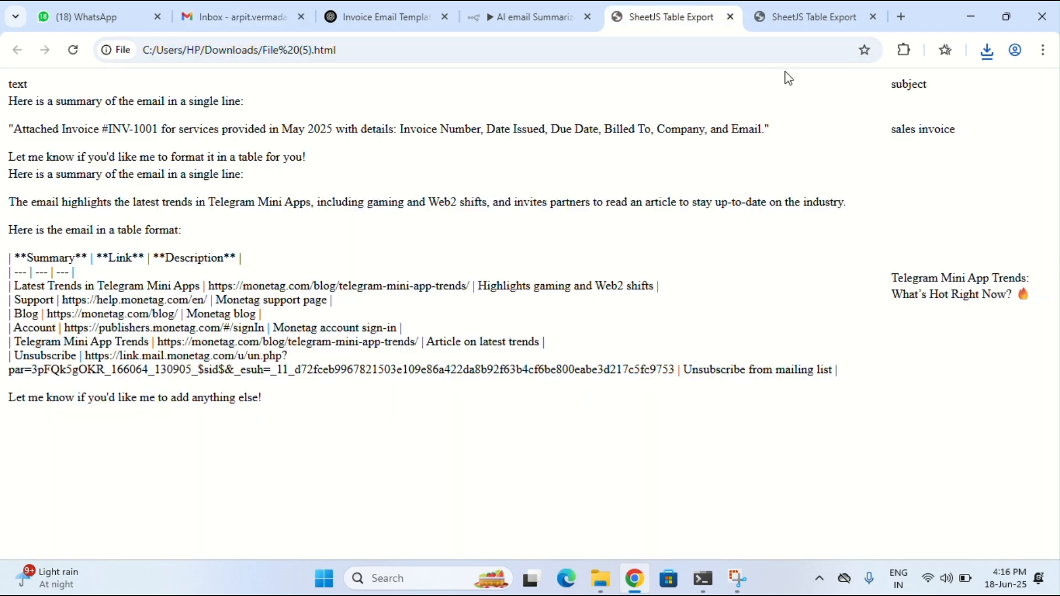
click(731, 17)
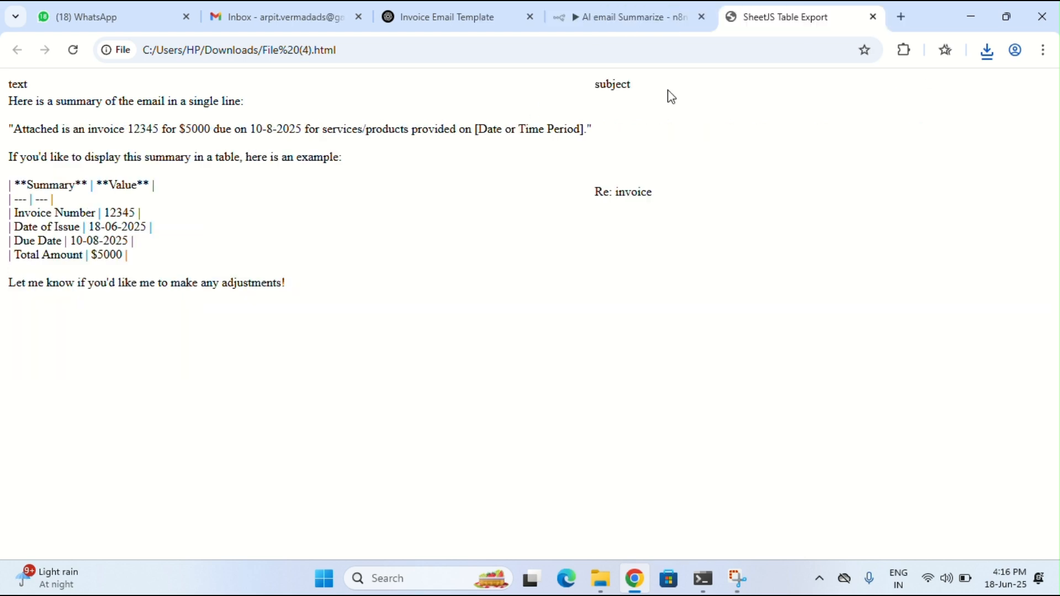
click(874, 18)
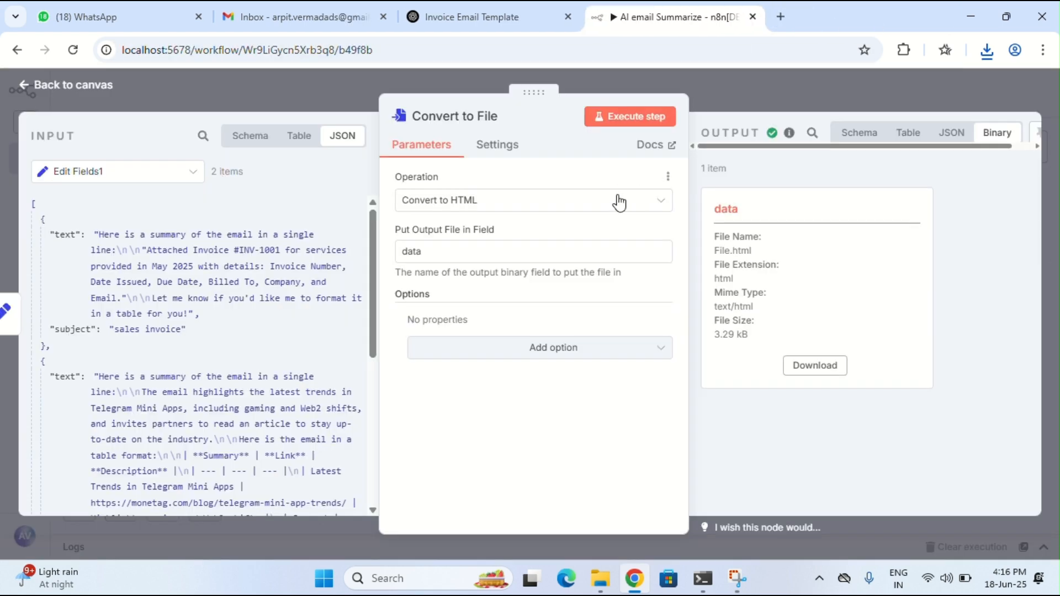
click(51, 80)
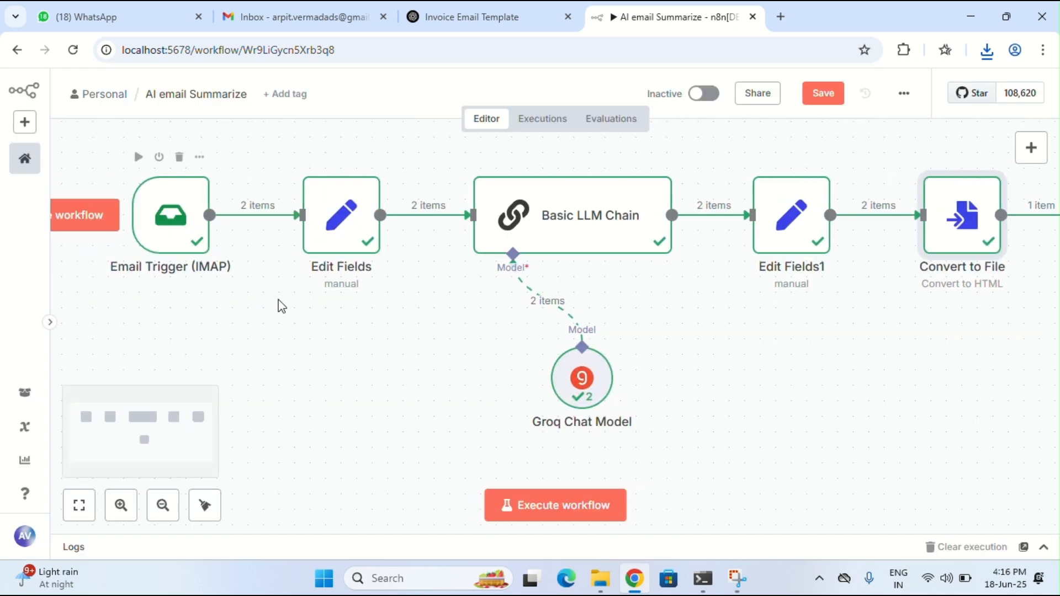
mouse_move(177, 212)
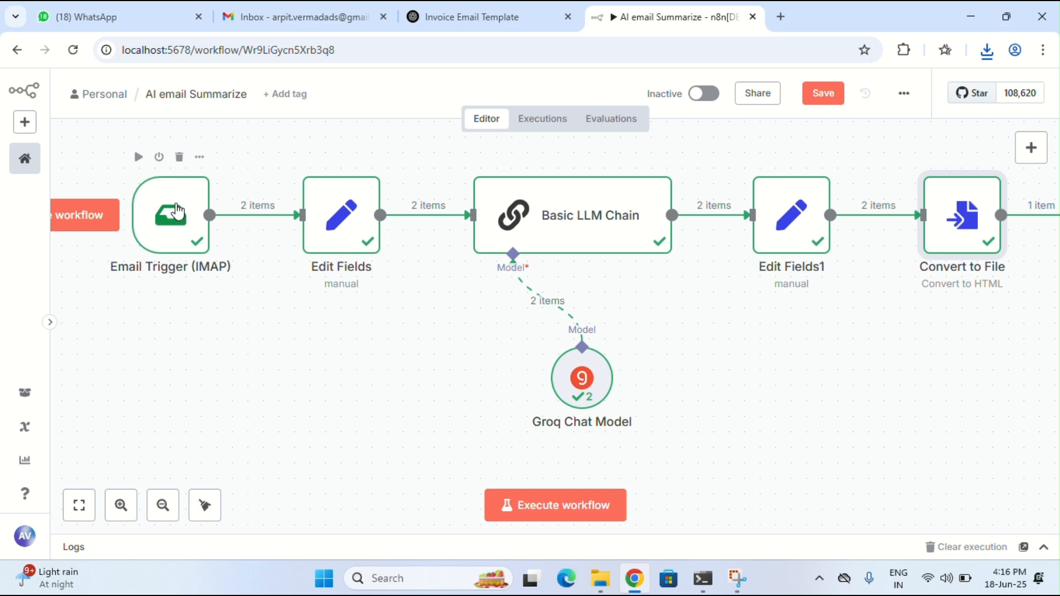
click(200, 158)
click(224, 184)
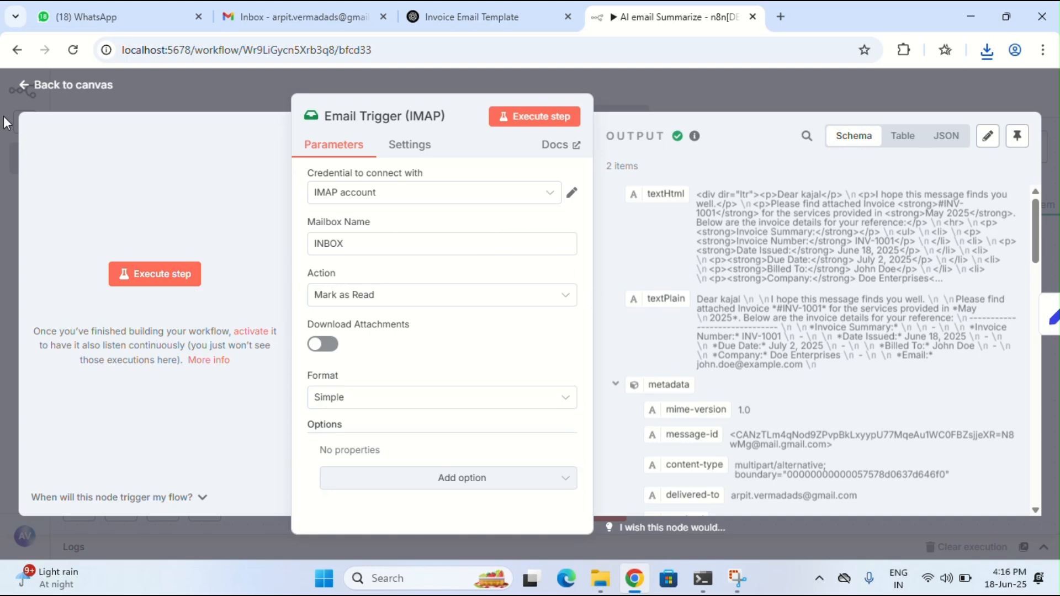
click(43, 86)
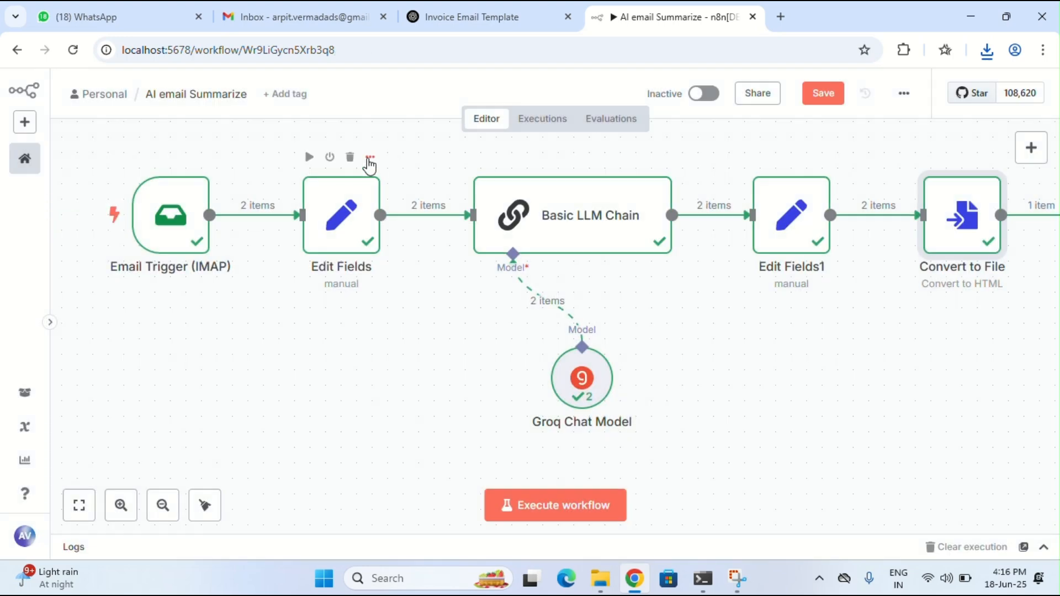
click(369, 160)
click(402, 181)
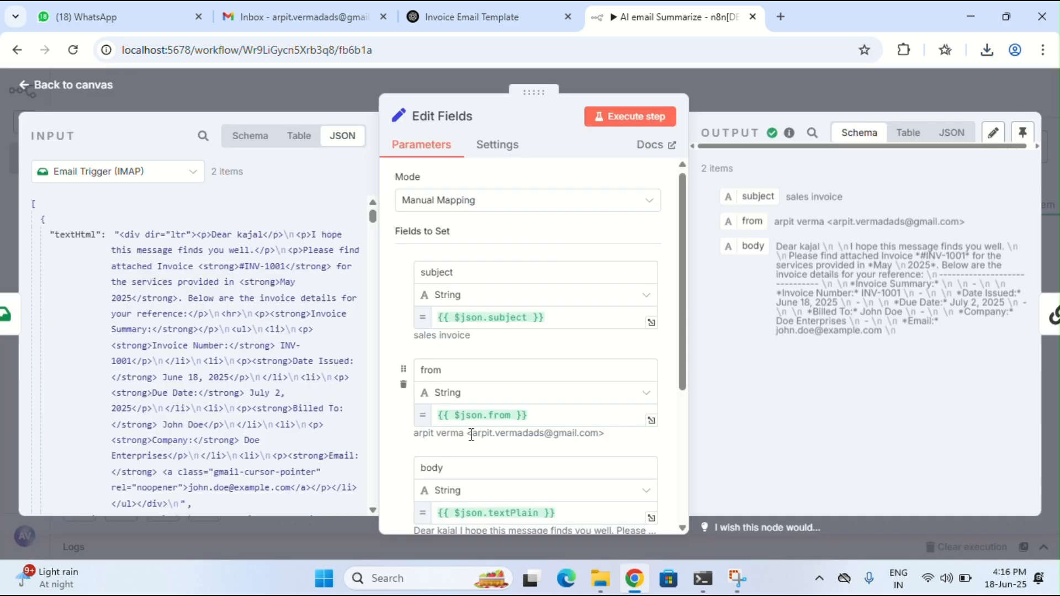
scroll(473, 433, down, 2)
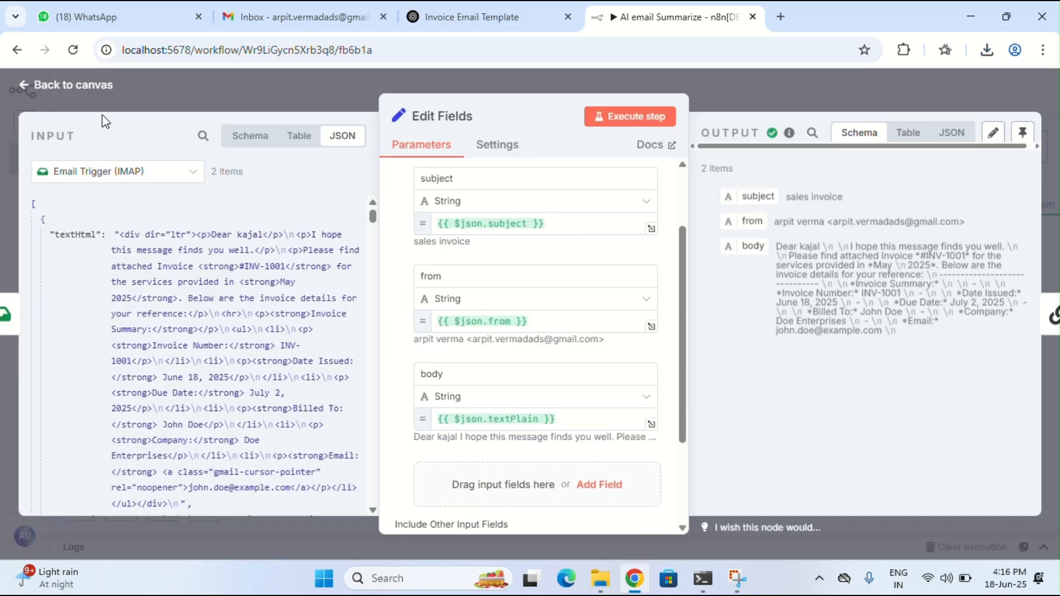
click(73, 85)
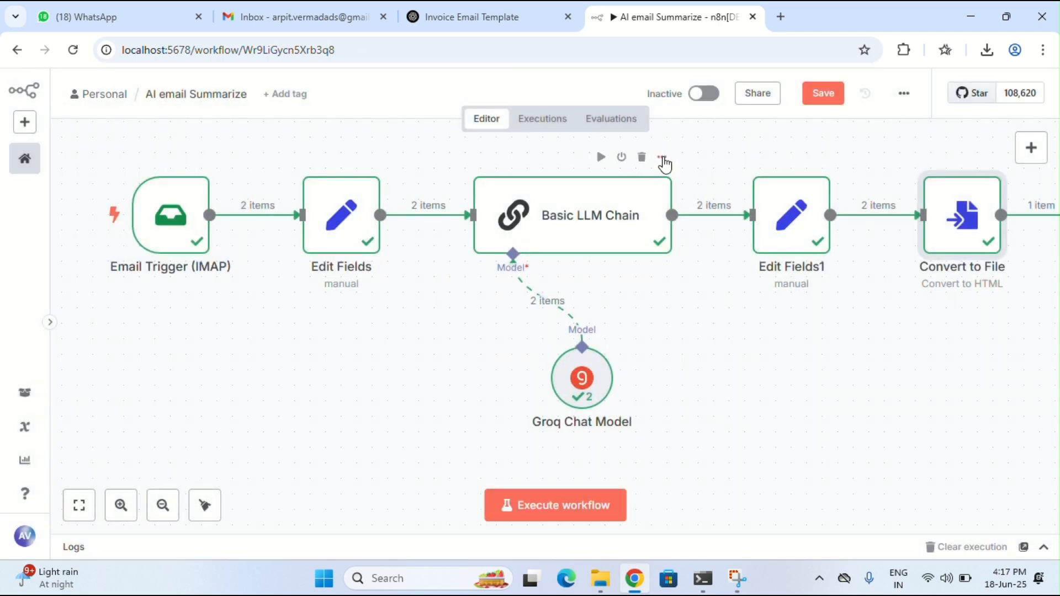
click(662, 159)
click(676, 178)
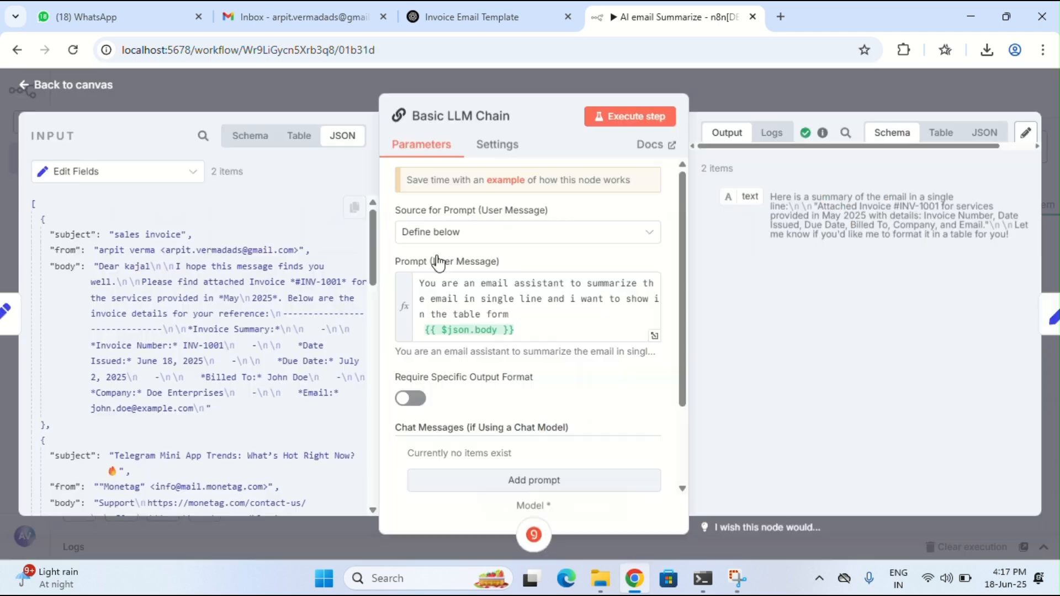
drag(773, 202, 880, 235)
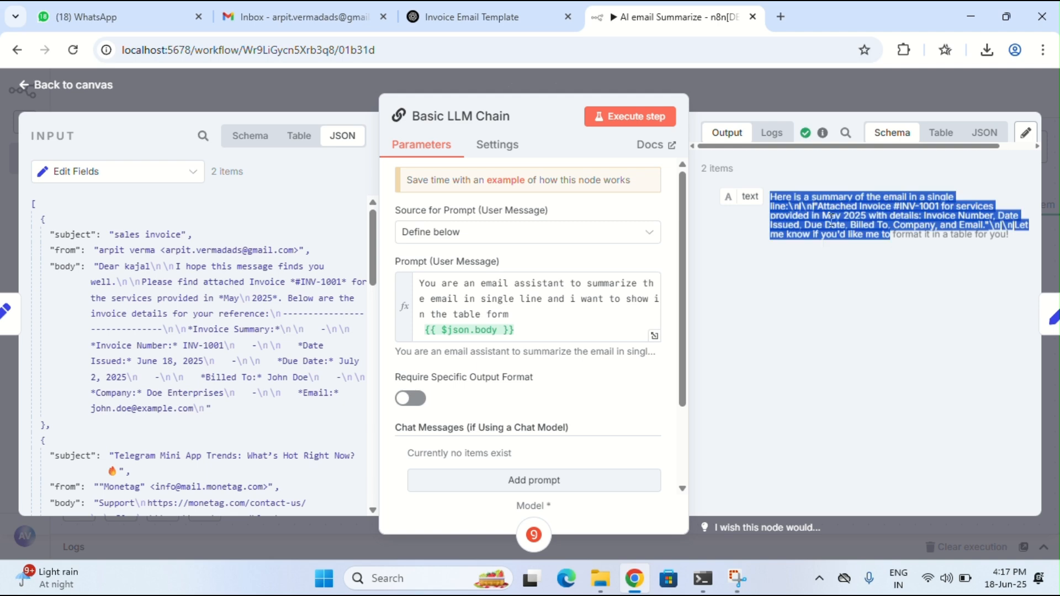
click(70, 92)
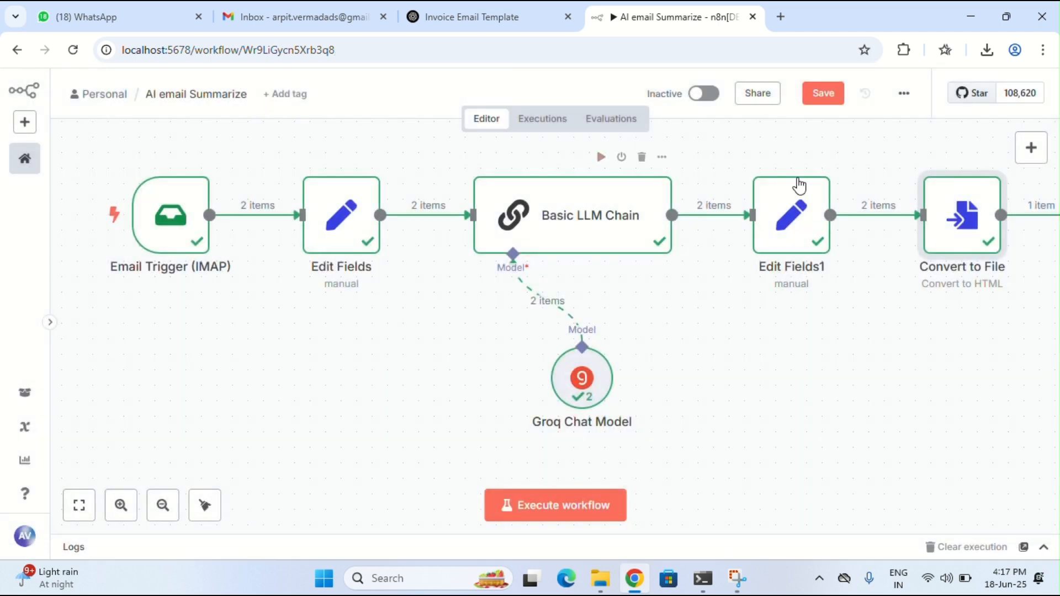
click(820, 158)
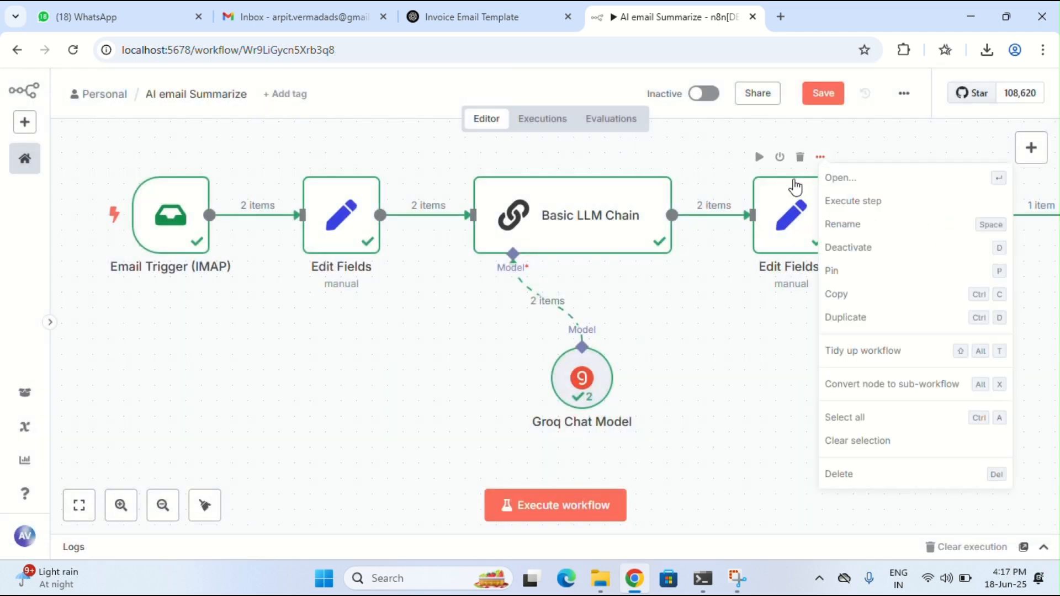
click(851, 192)
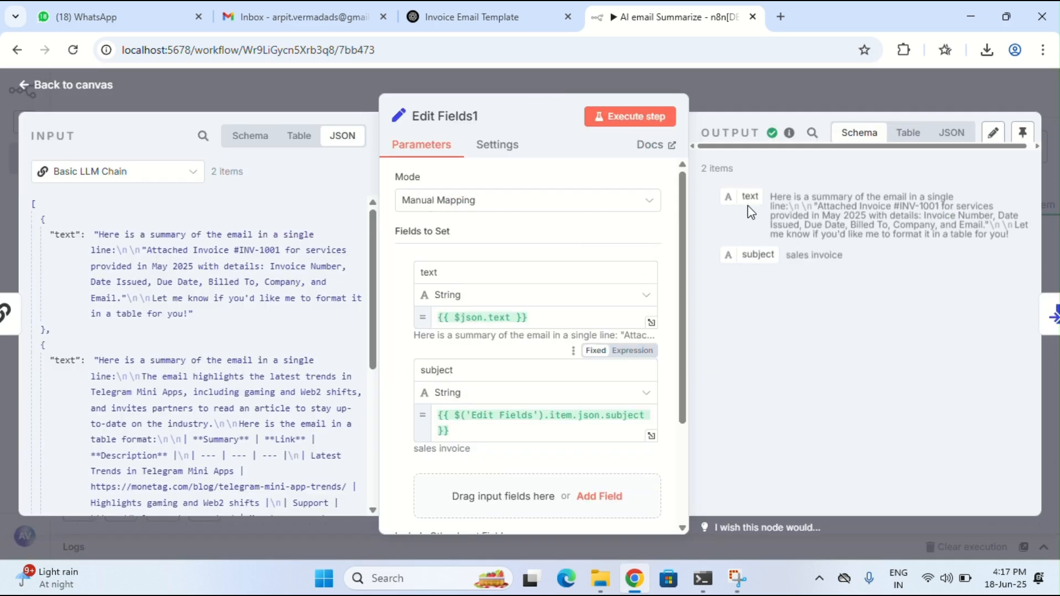
click(79, 88)
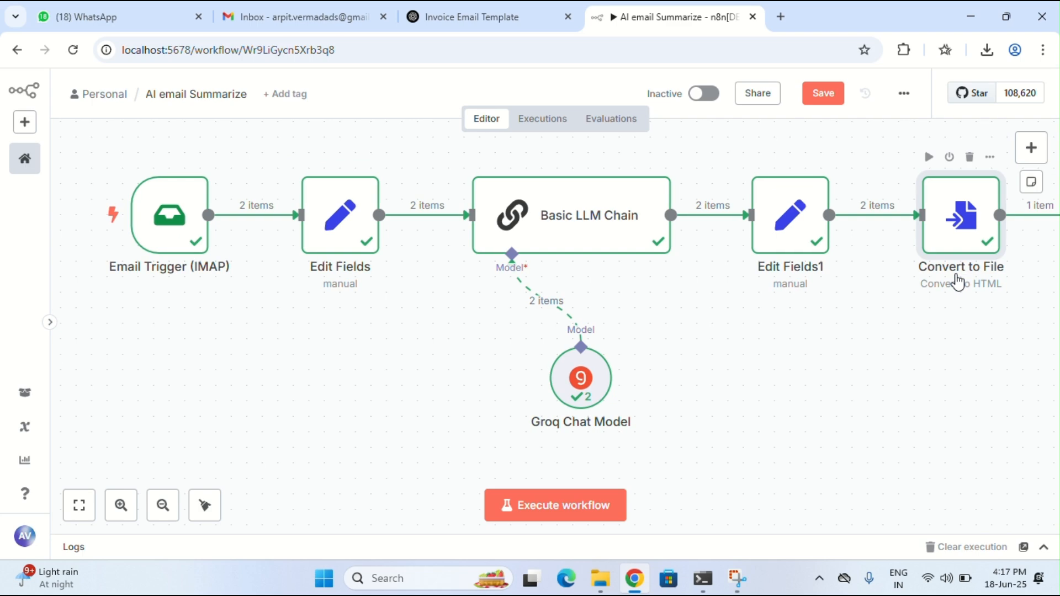
scroll(957, 282, right, 3)
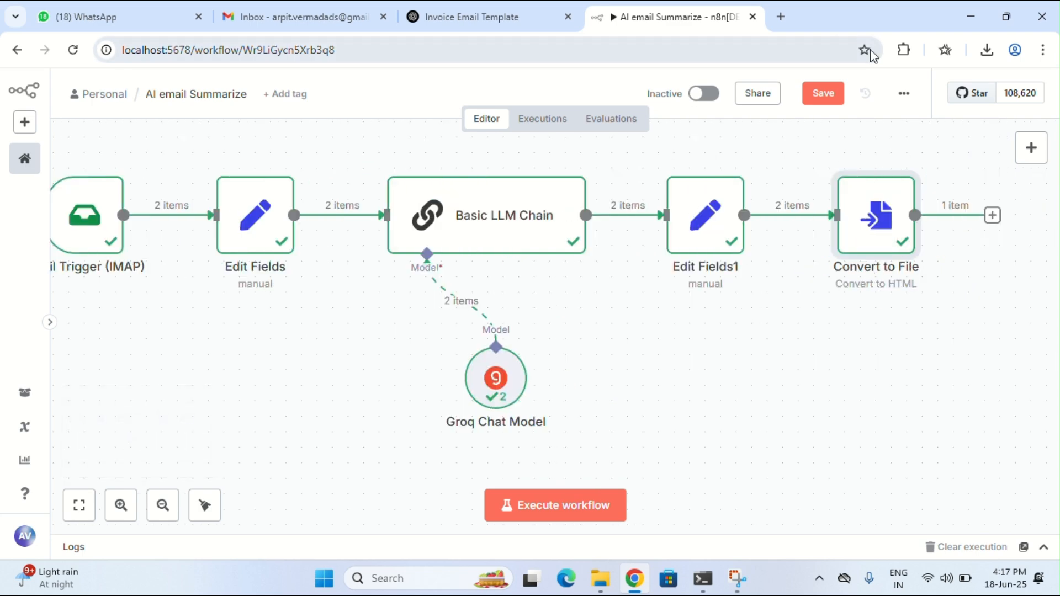
Open File (5).html from recent downloads and compare it with the Gmail inbox
click(985, 51)
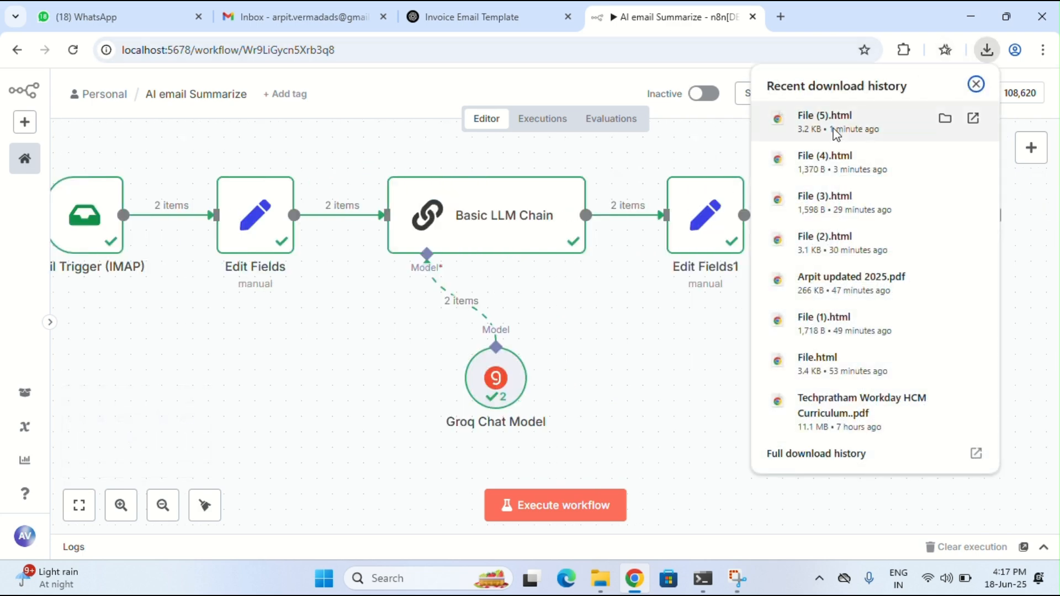
click(818, 117)
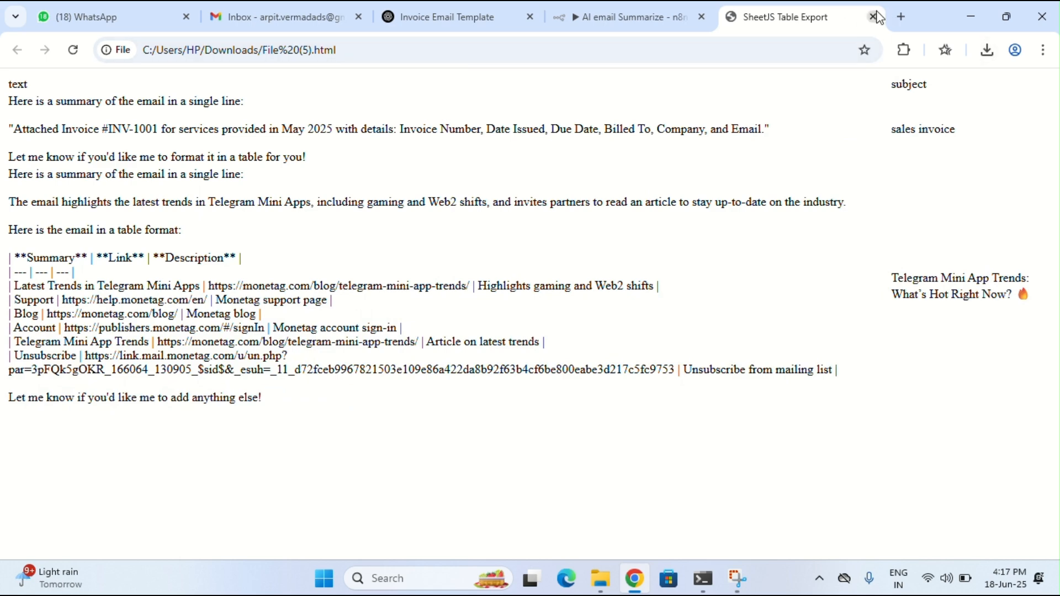
click(269, 8)
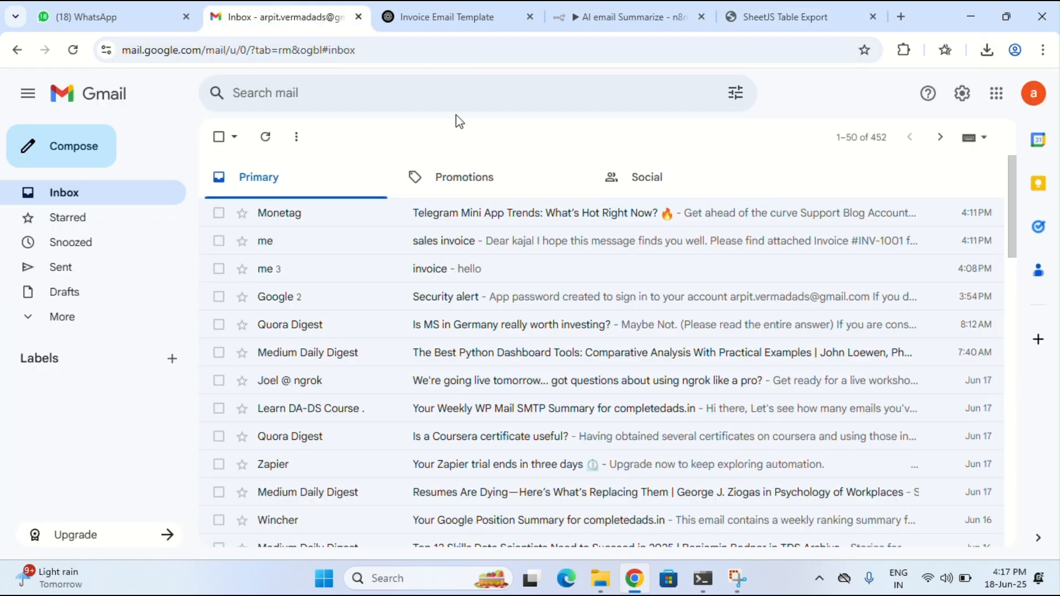
click(798, 8)
Cross-check the n8n workflow, Gmail inbox and exported summaries, ending back in n8n
click(679, 9)
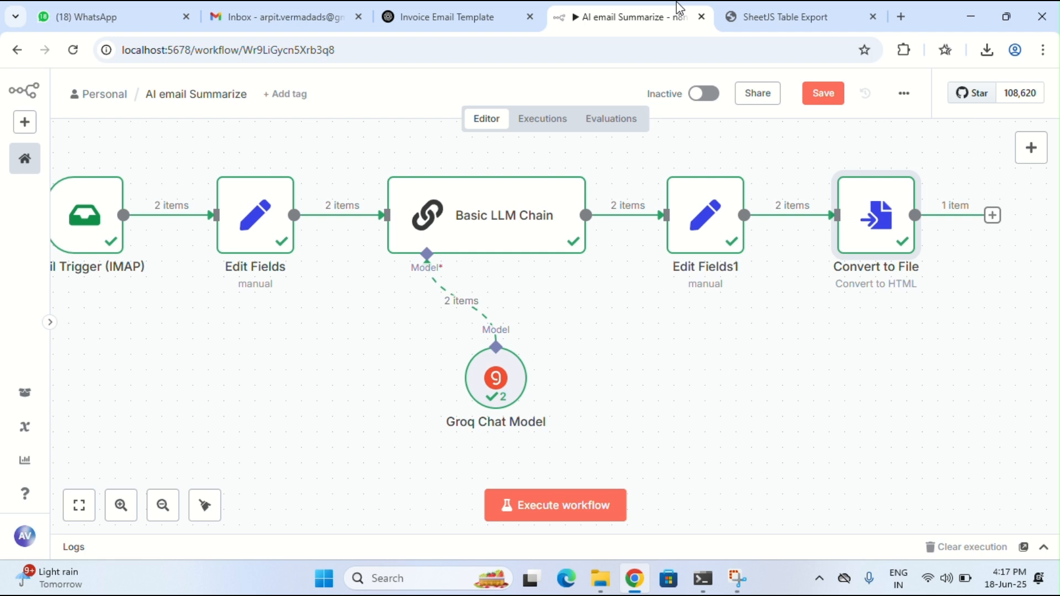
scroll(407, 367, left, 1)
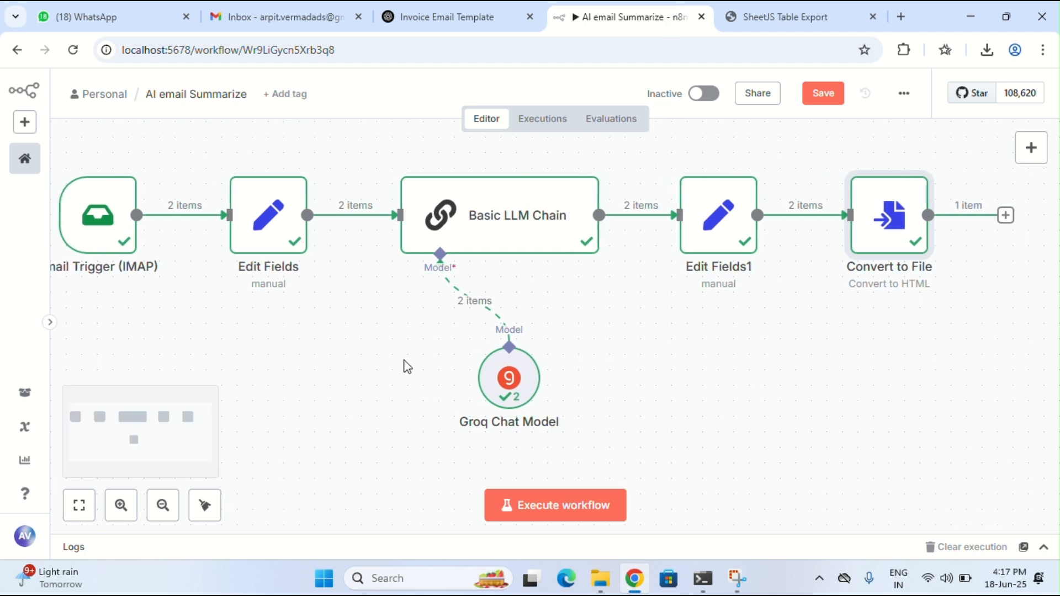
scroll(408, 367, left, 1)
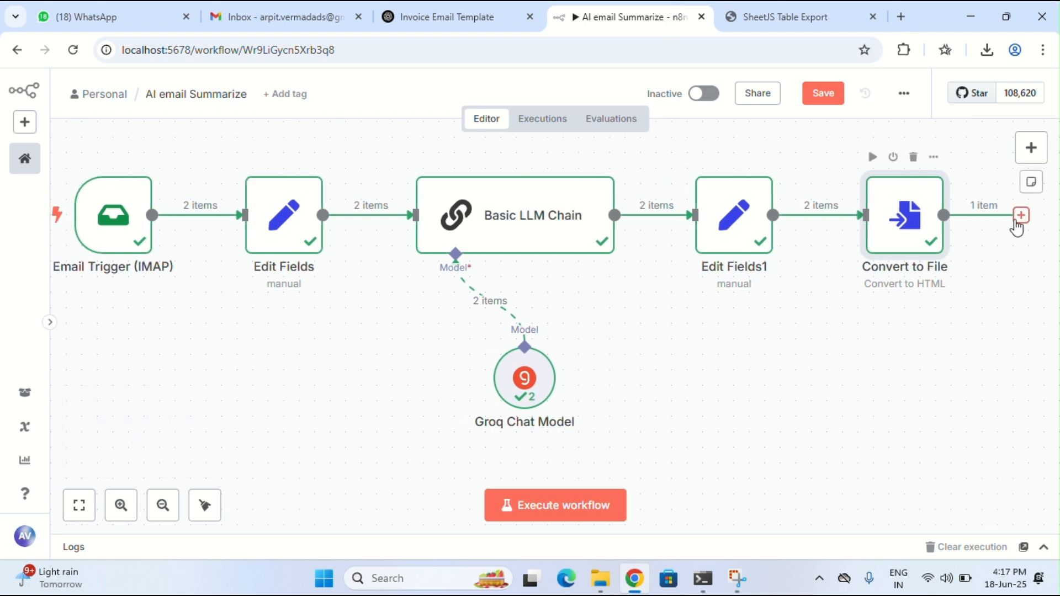
click(283, 10)
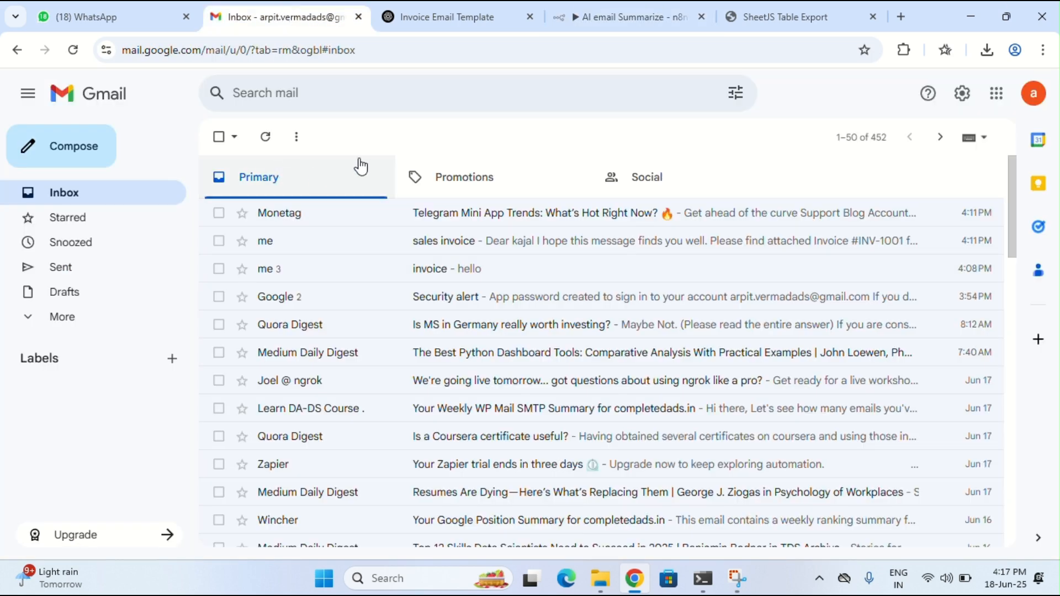
click(747, 8)
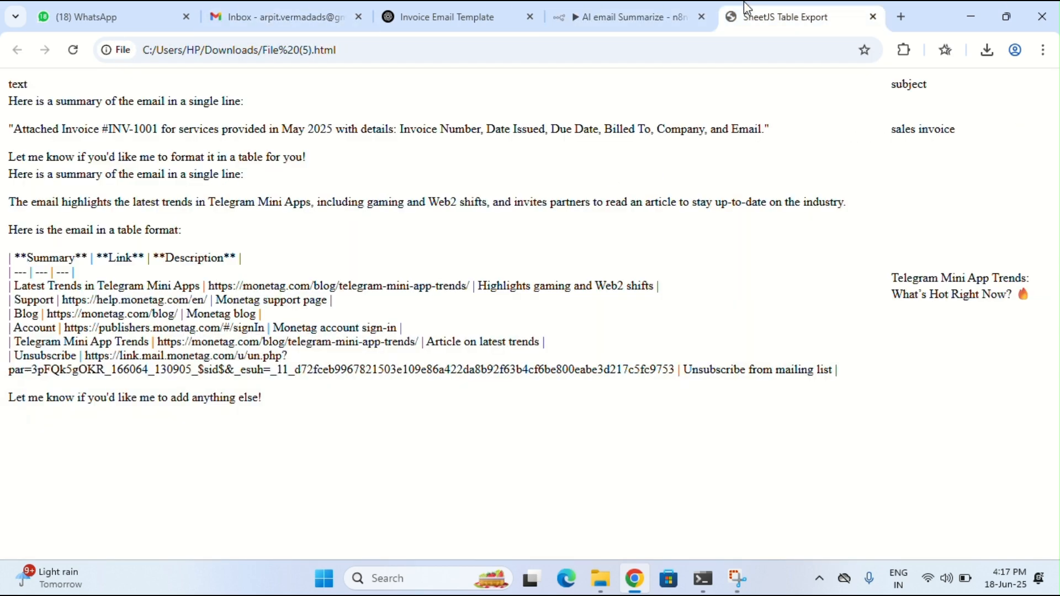
click(282, 17)
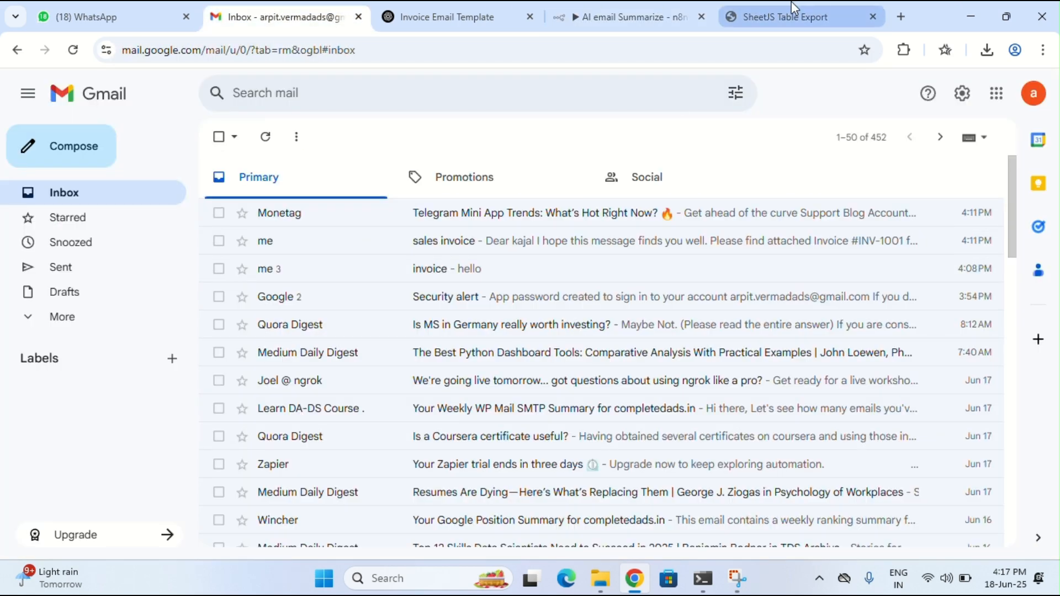
click(630, 16)
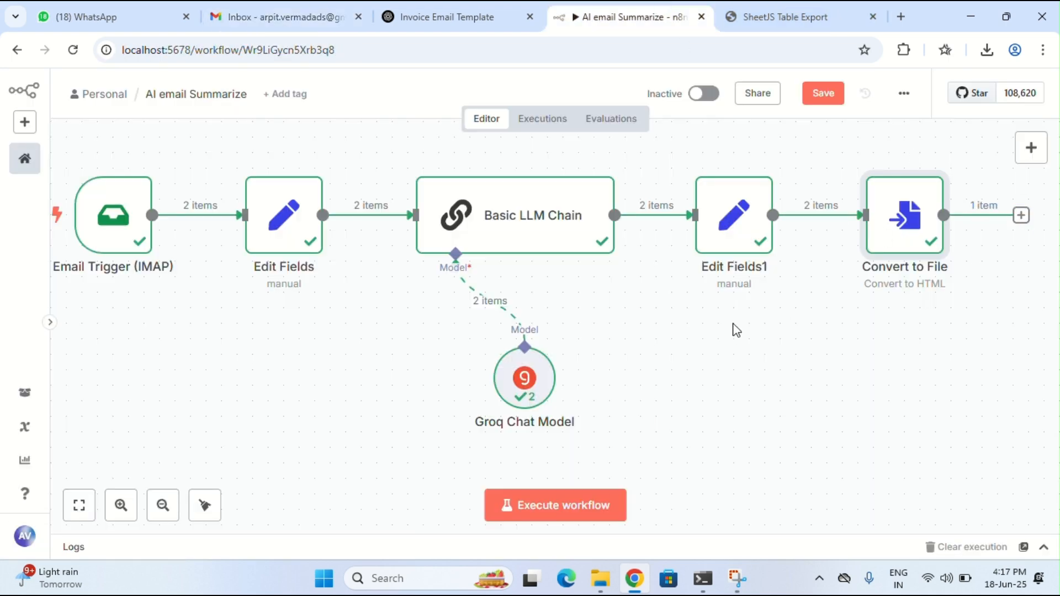